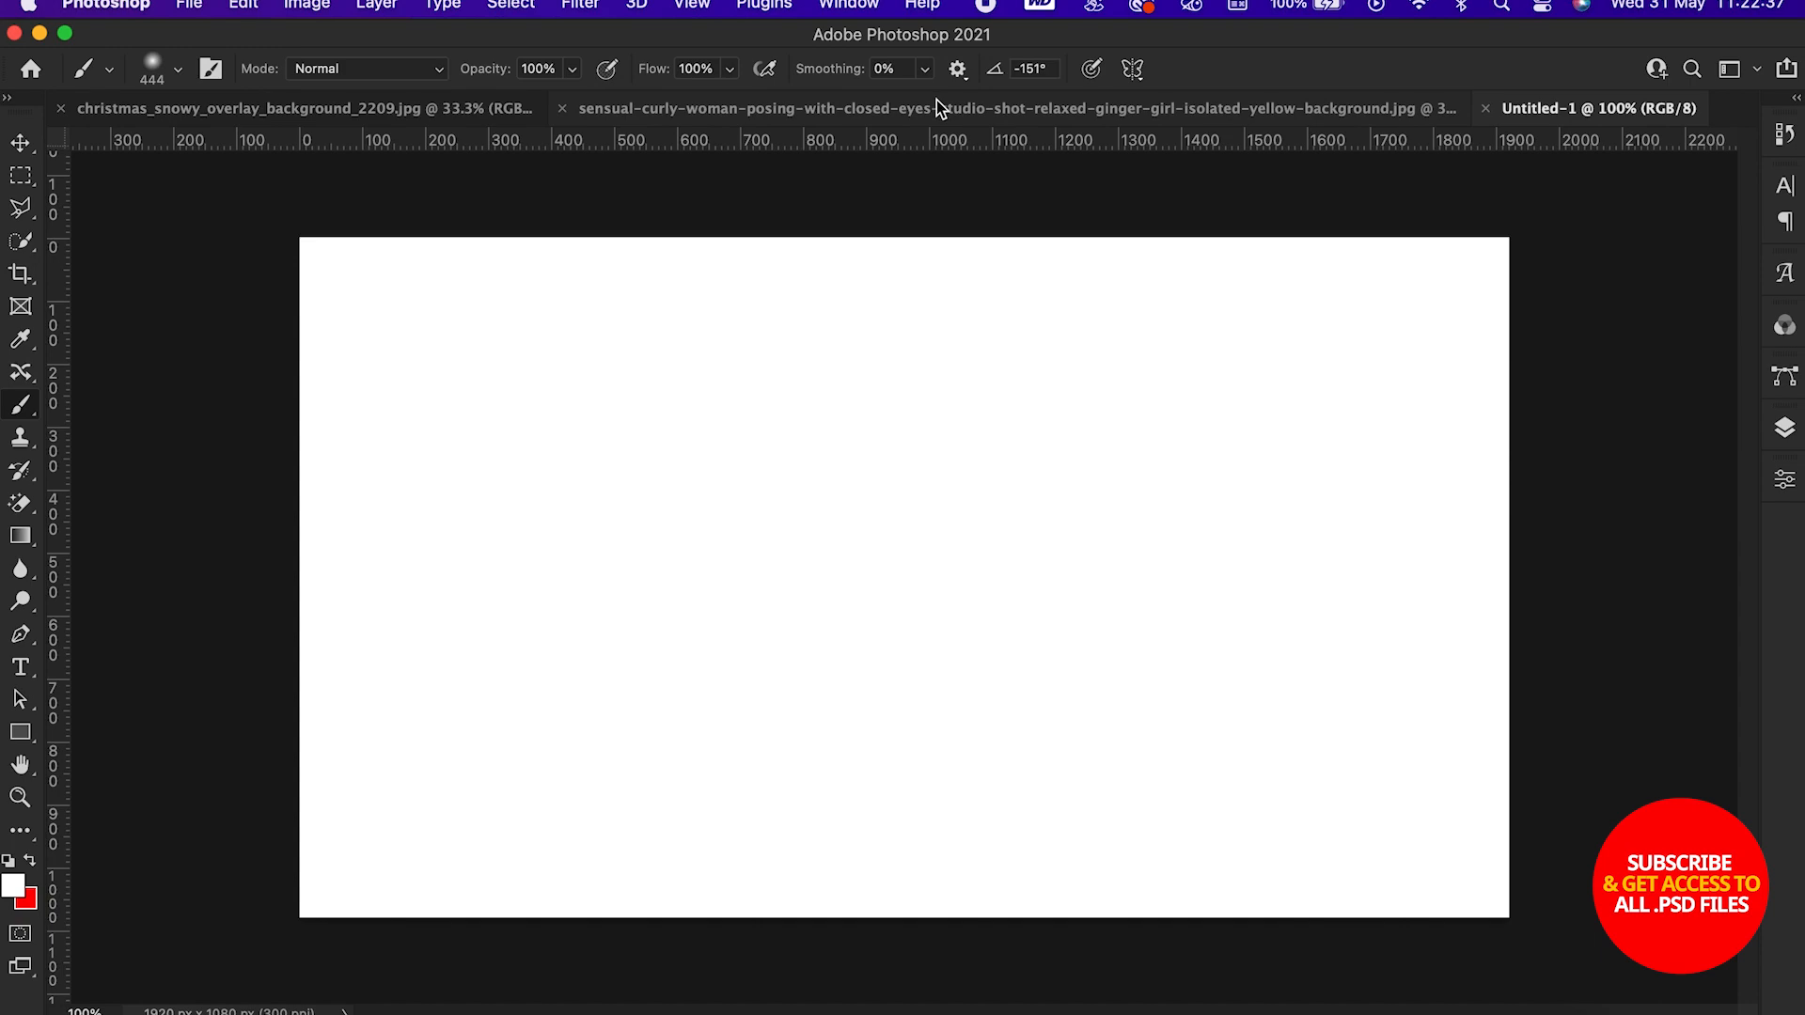
Switch to the curly-haired woman's photo and select its subject automatically
{"action": "left_click", "coordinate": [936, 100]}
{"action": "left_click", "coordinate": [511, 5]}
{"action": "left_click", "coordinate": [523, 299]}
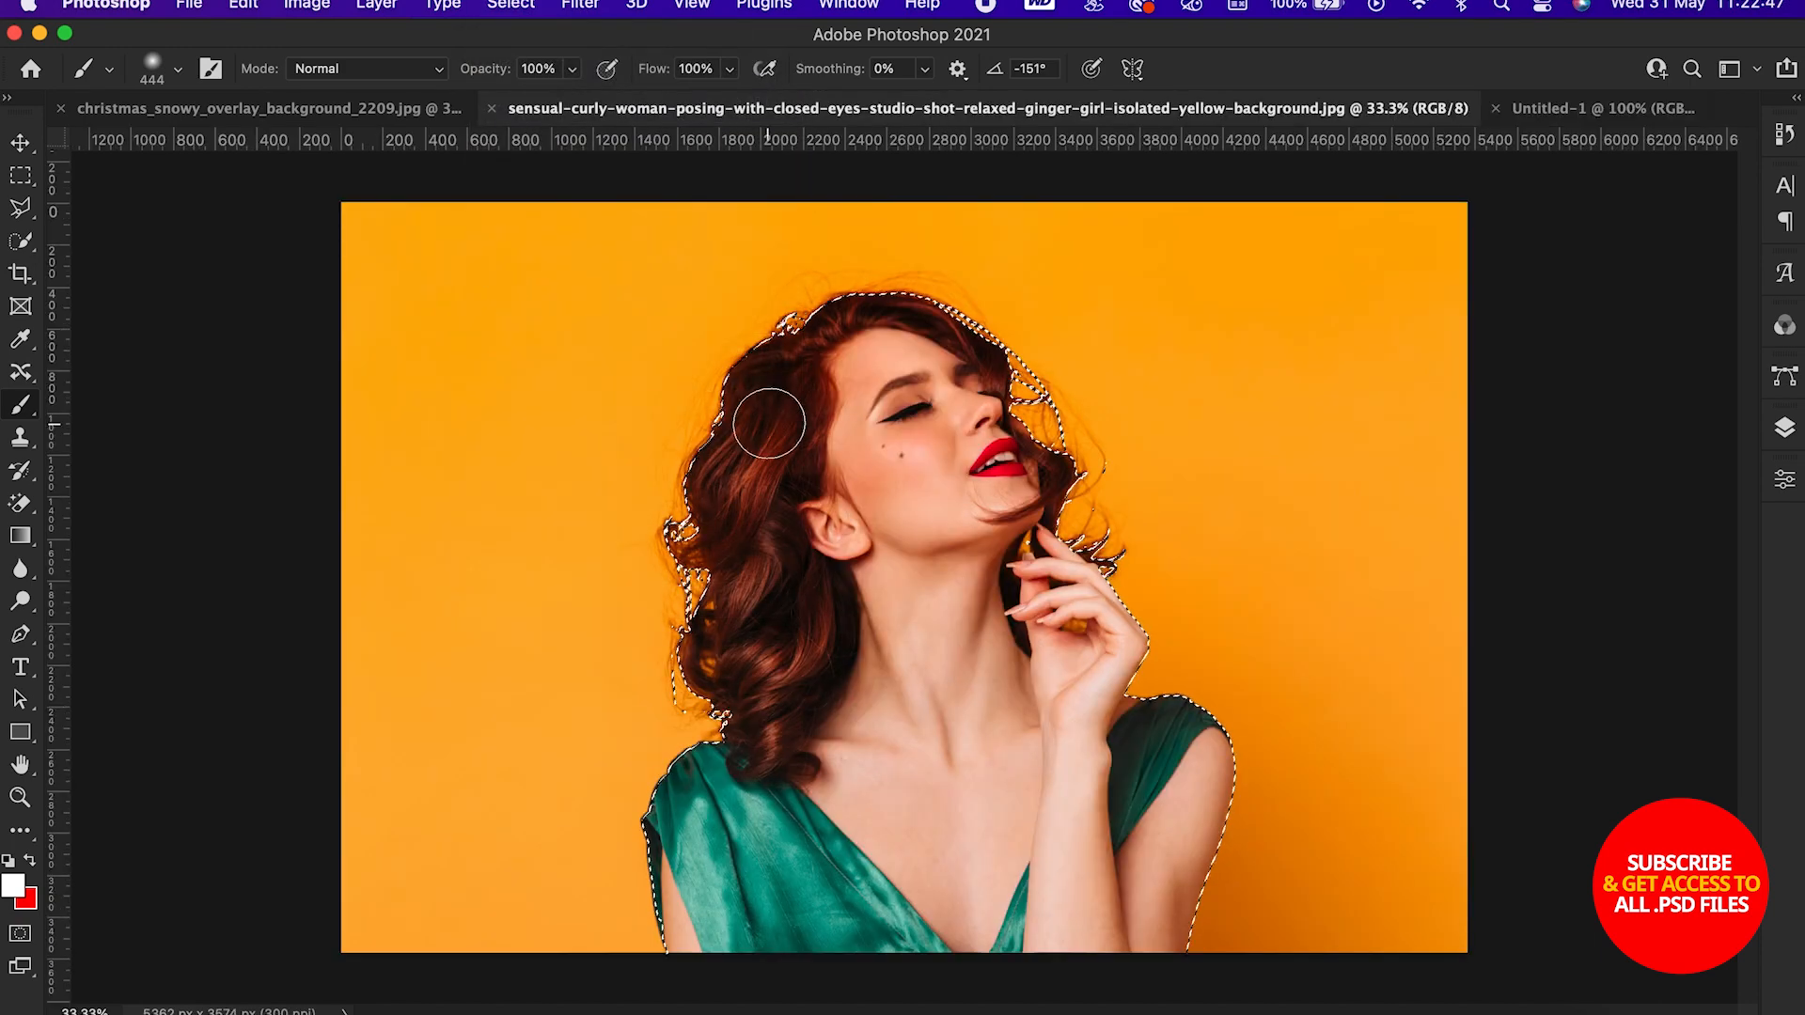
Open the woman's selection in Select and Mask and accept it with the Default preset and 0 px radius
{"action": "right_click", "coordinate": [774, 440]}
{"action": "key", "text": "m"}
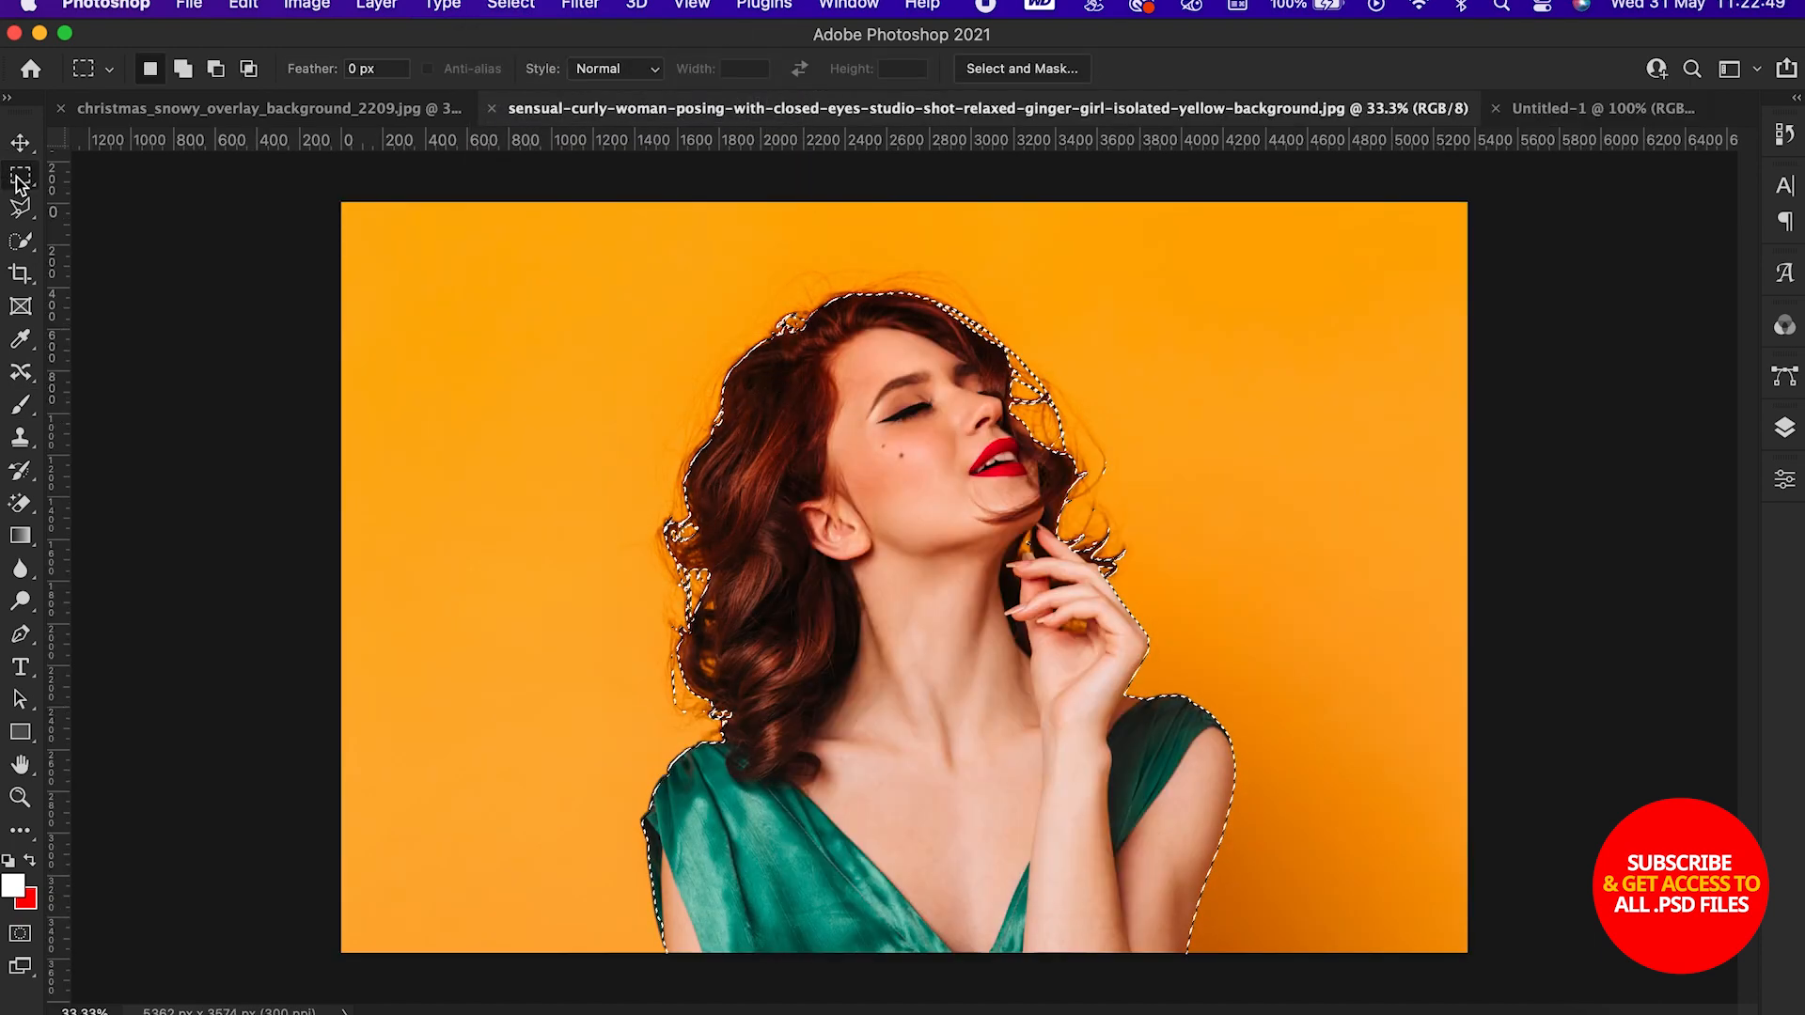
{"action": "right_click", "coordinate": [936, 575]}
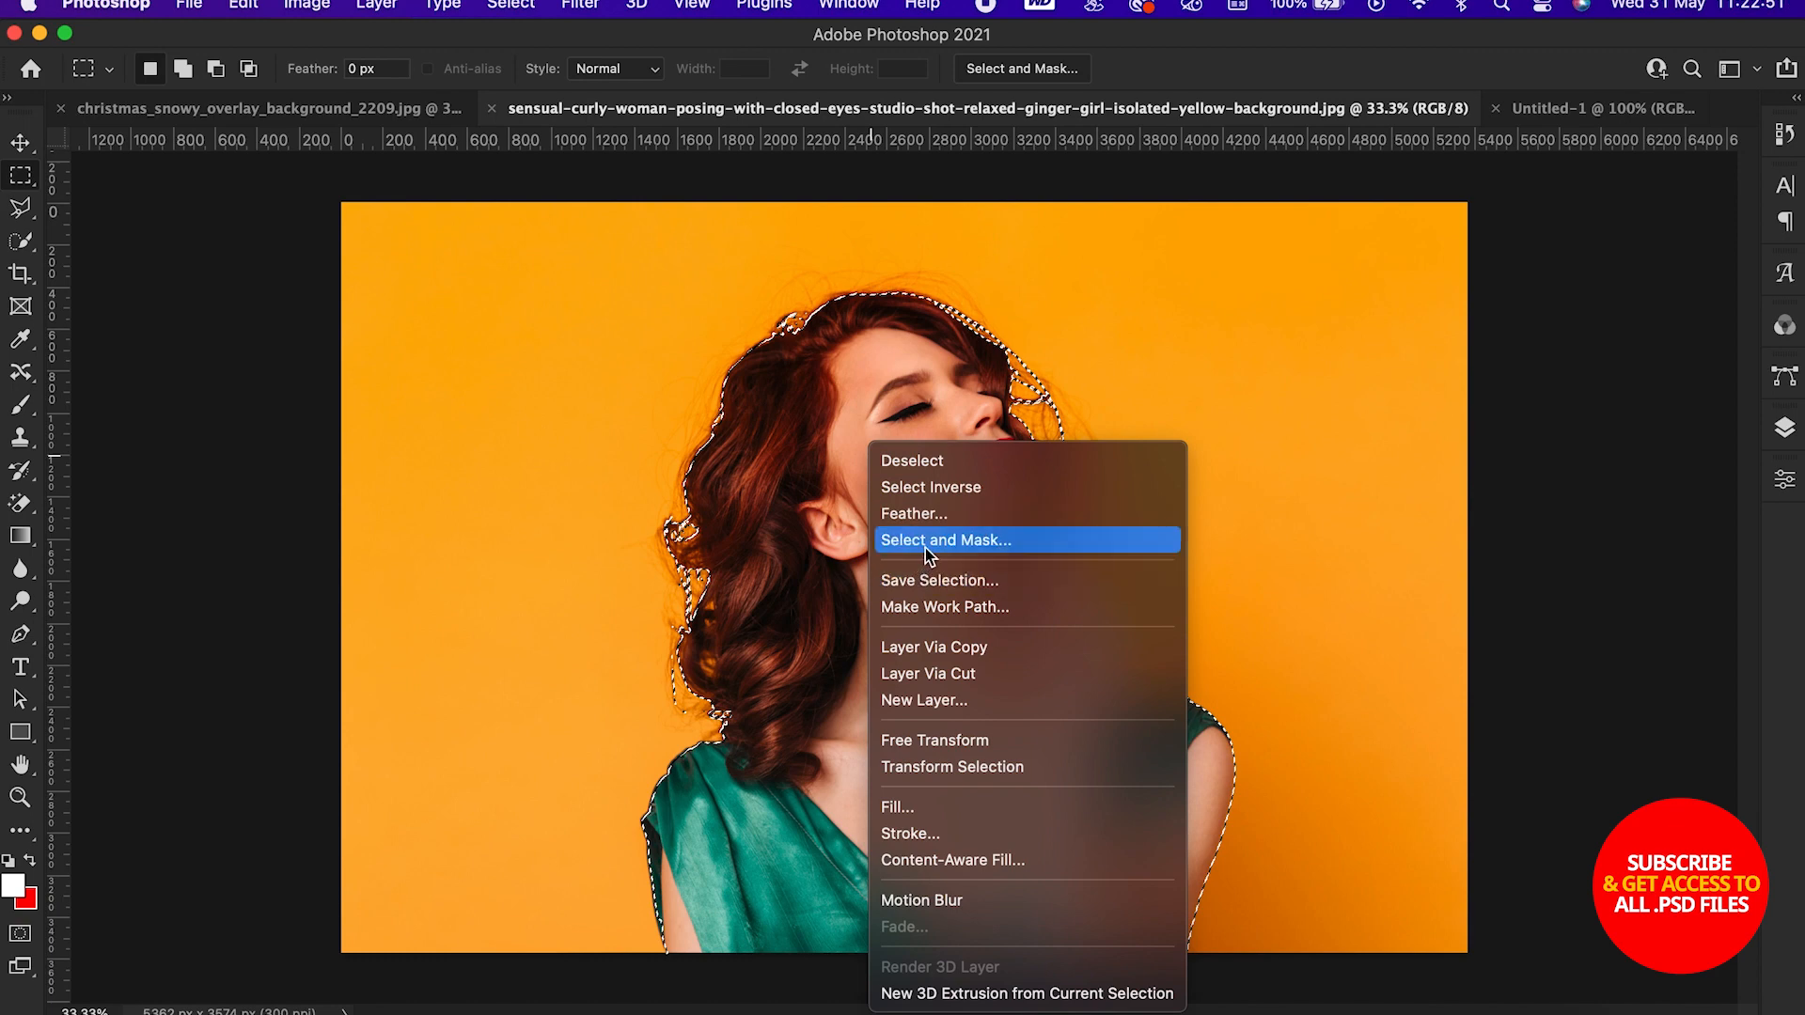
{"action": "left_click", "coordinate": [926, 542]}
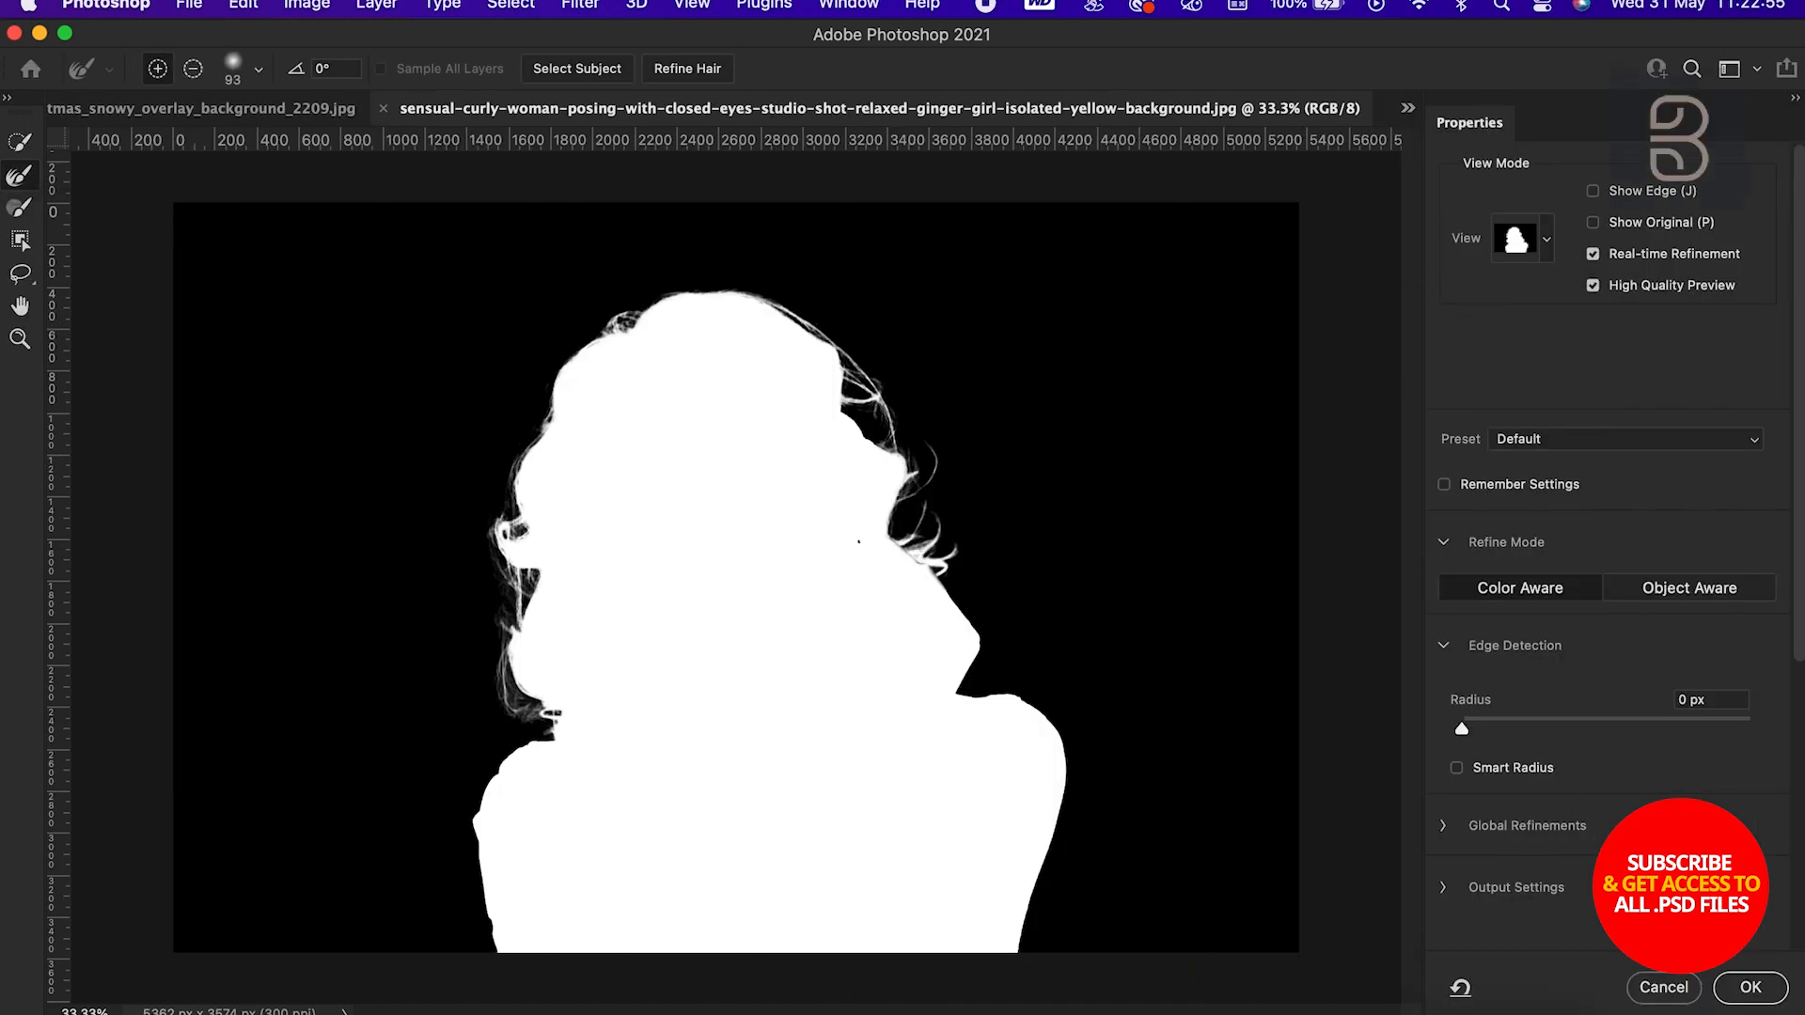
{"action": "left_click", "coordinate": [1746, 991]}
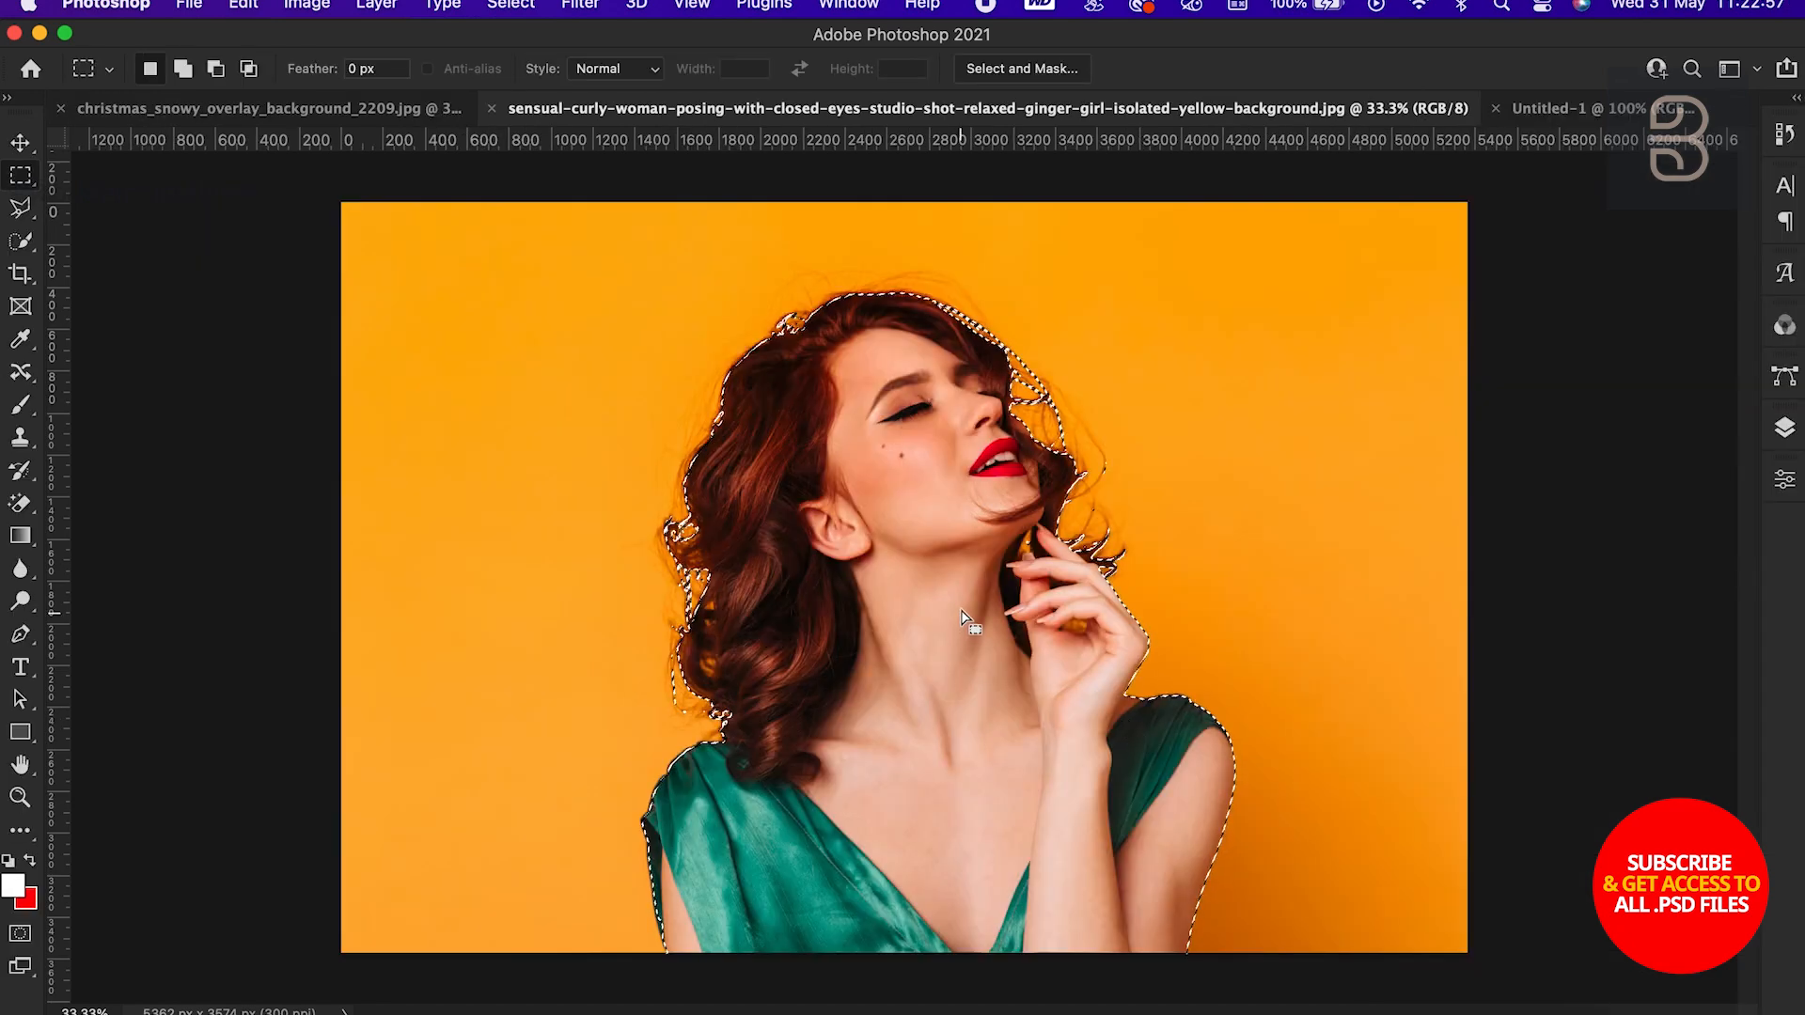
Copy the selected woman to a new layer and convert that layer to a smart object
{"action": "right_click", "coordinate": [965, 624]}
{"action": "left_click", "coordinate": [1012, 681]}
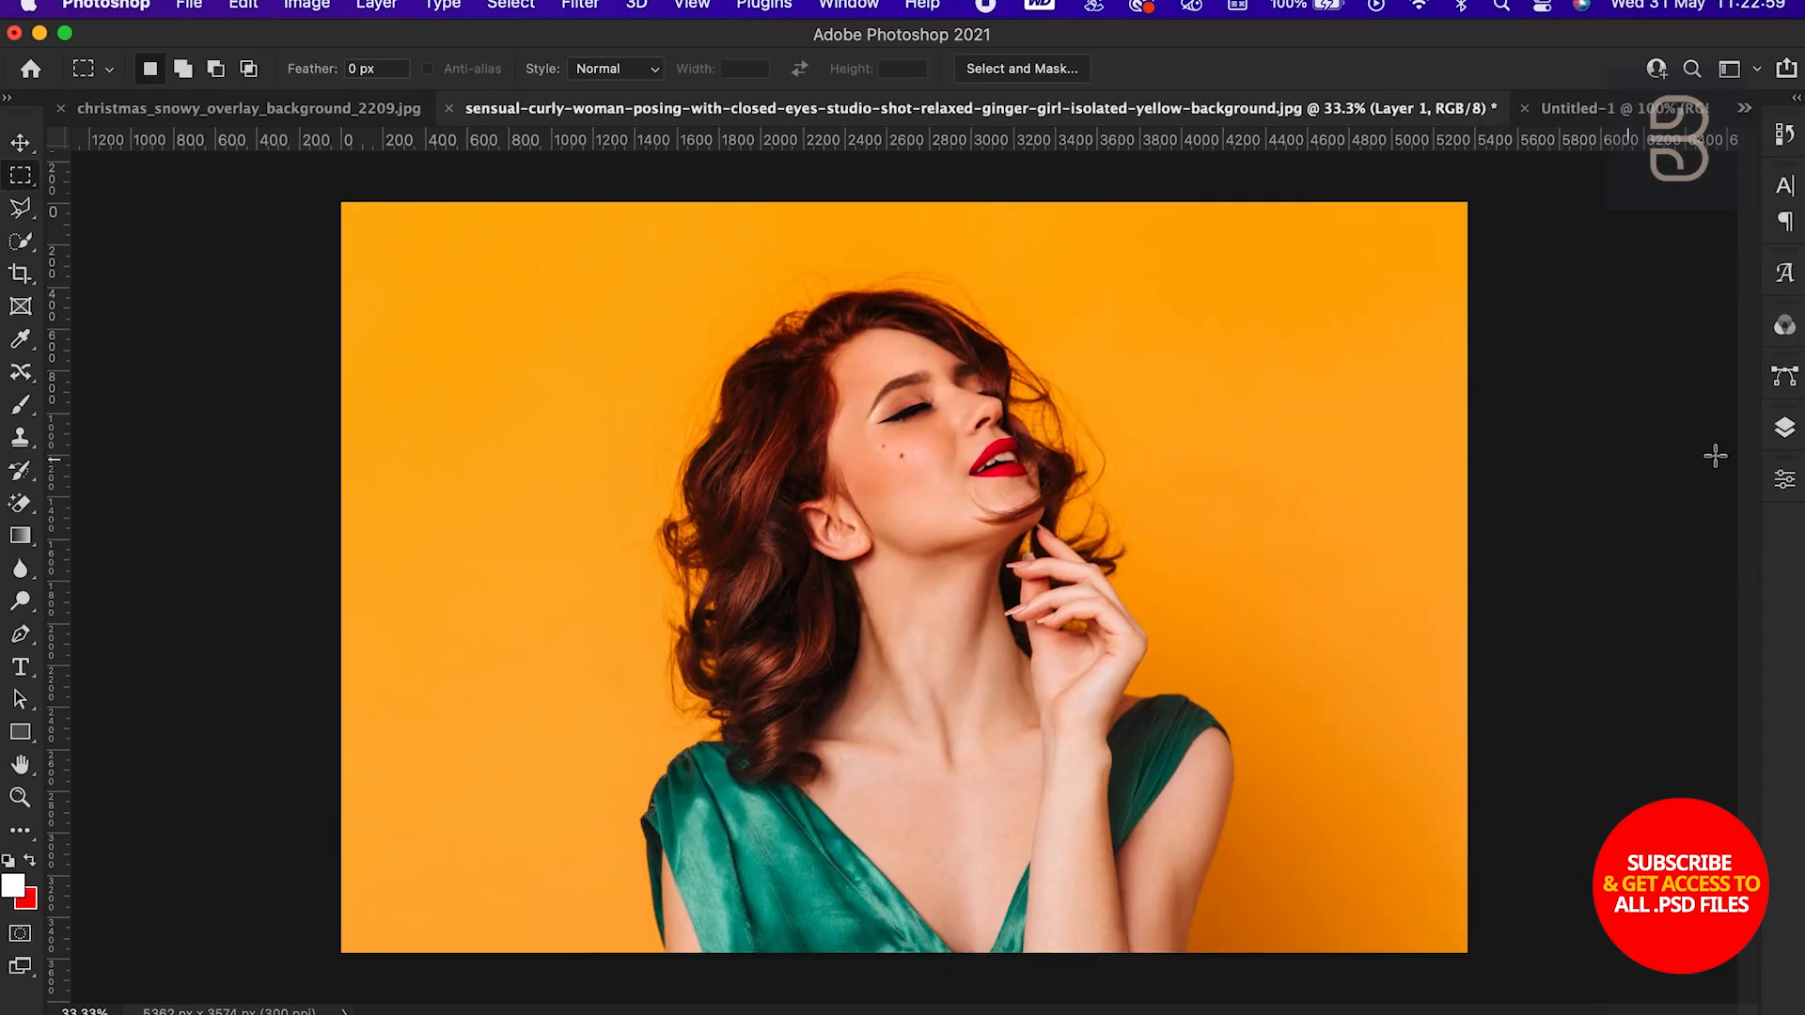
{"action": "left_click", "coordinate": [1785, 429]}
{"action": "right_click", "coordinate": [1613, 295]}
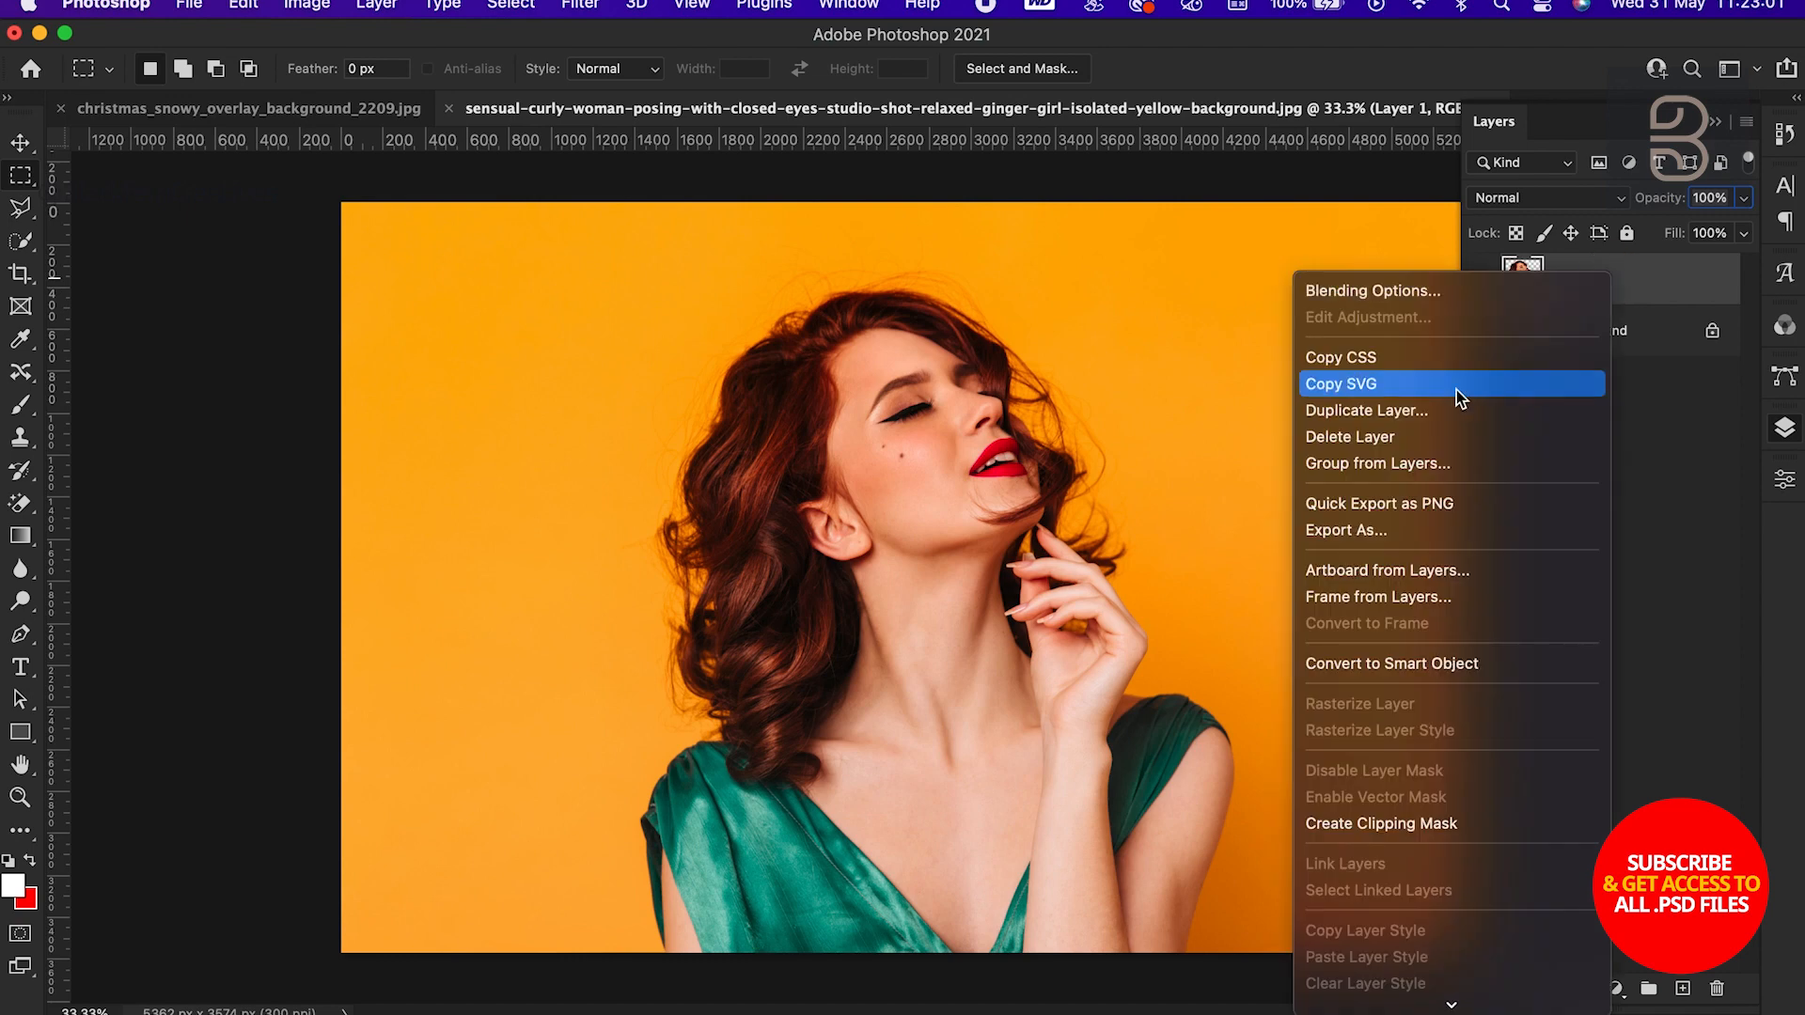
{"action": "scroll", "coordinate": [1457, 391], "scroll_direction": "down", "scroll_amount": 5}
{"action": "left_click", "coordinate": [1407, 165]}
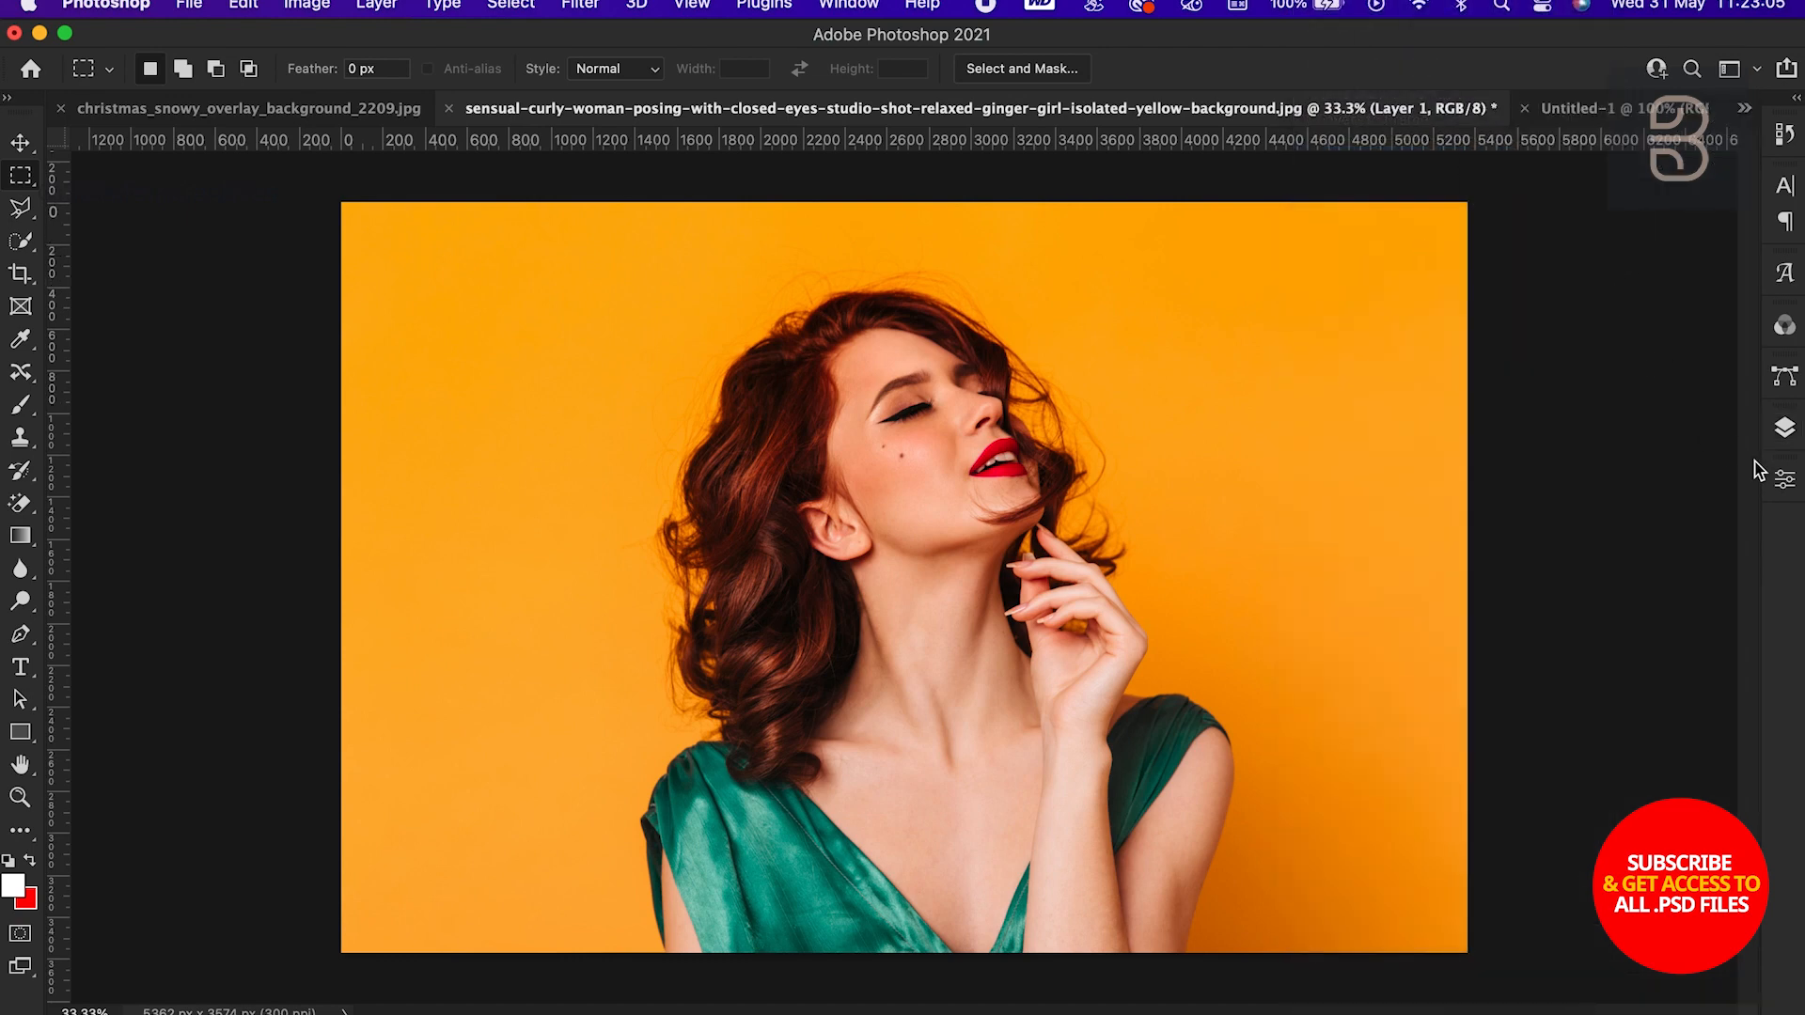
Move the cut-out woman into the Untitled-1 document and scale her to 30% proportionally
{"action": "left_click", "coordinate": [20, 143]}
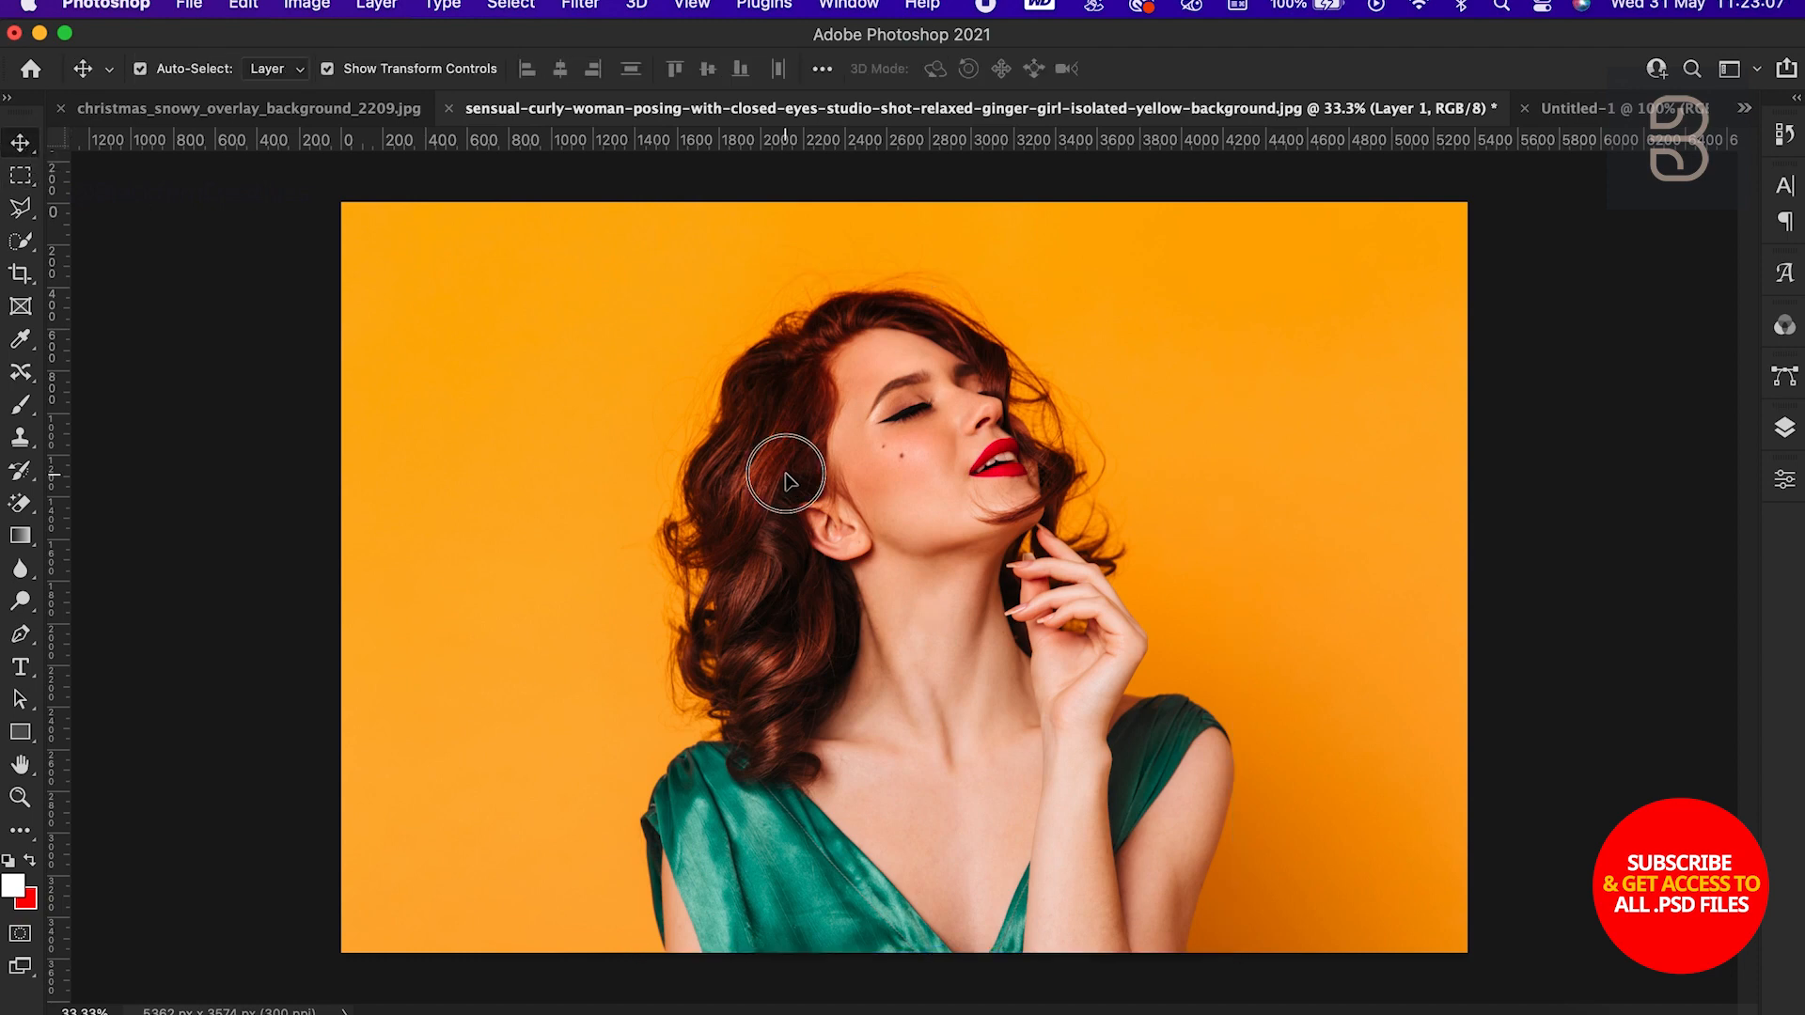
{"action": "left_click_drag", "start_coordinate": [786, 475], "coordinate": [978, 507]}
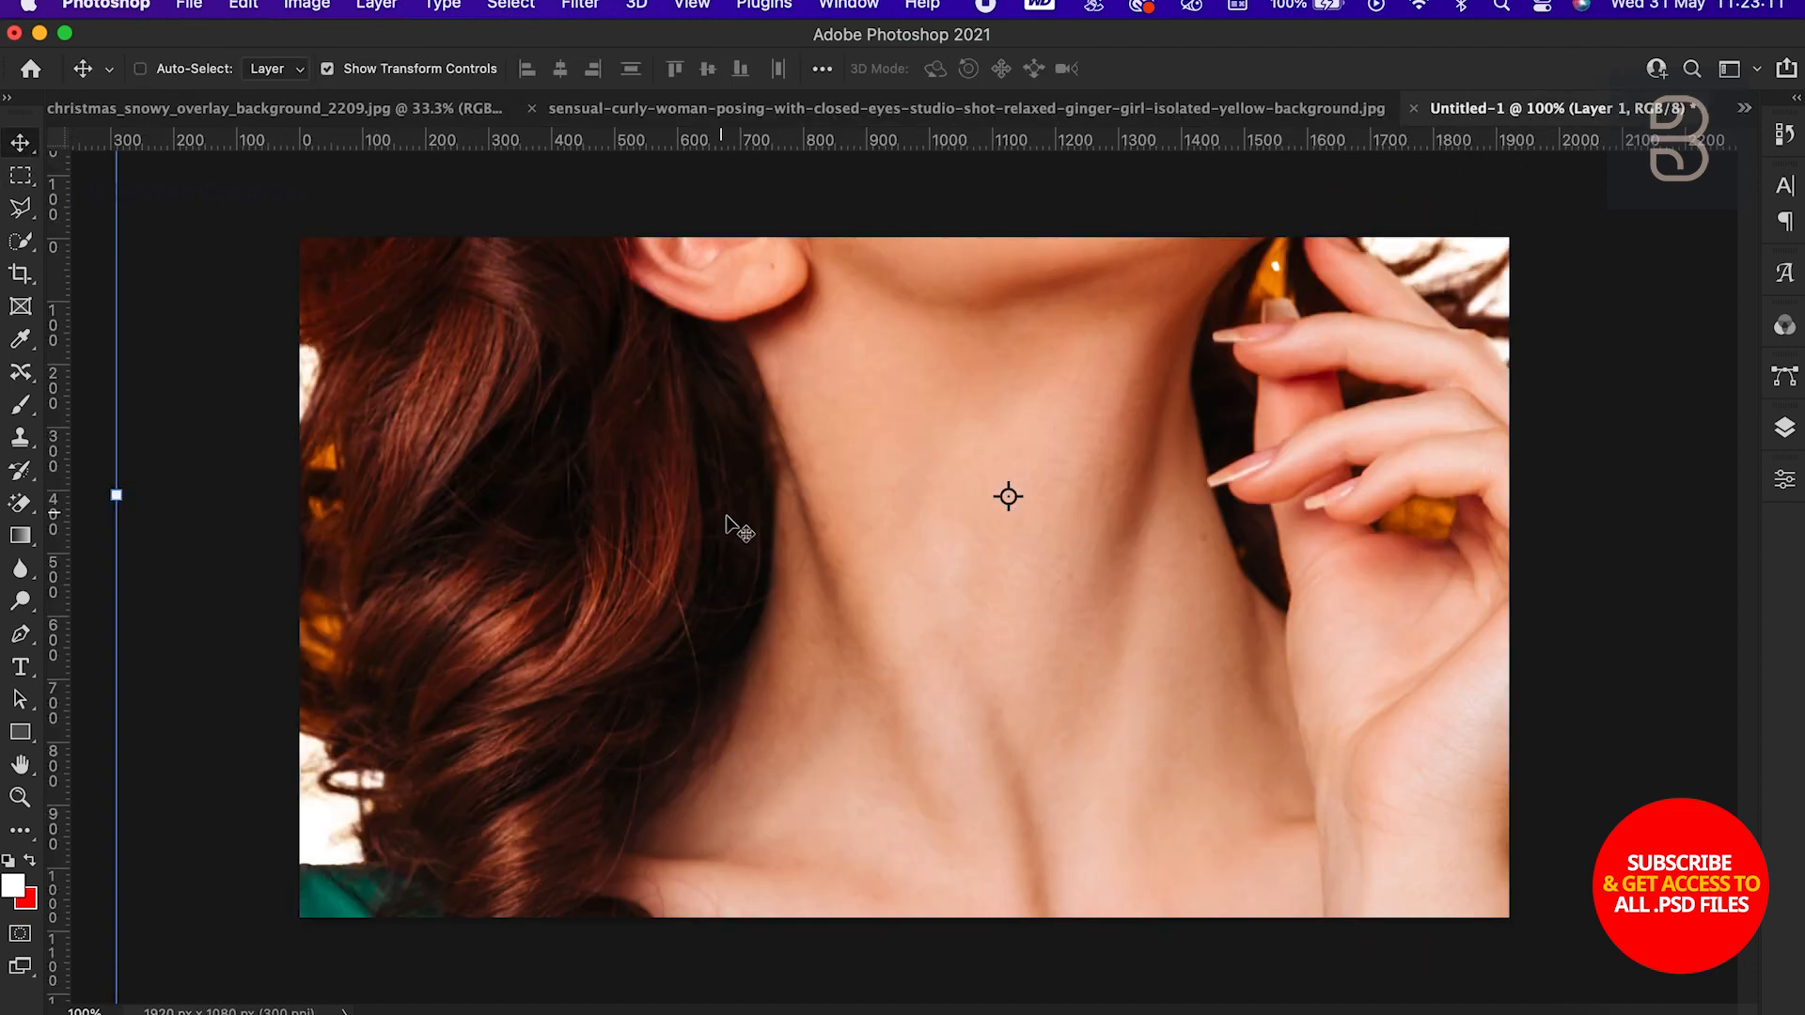
{"action": "key", "text": "super+t"}
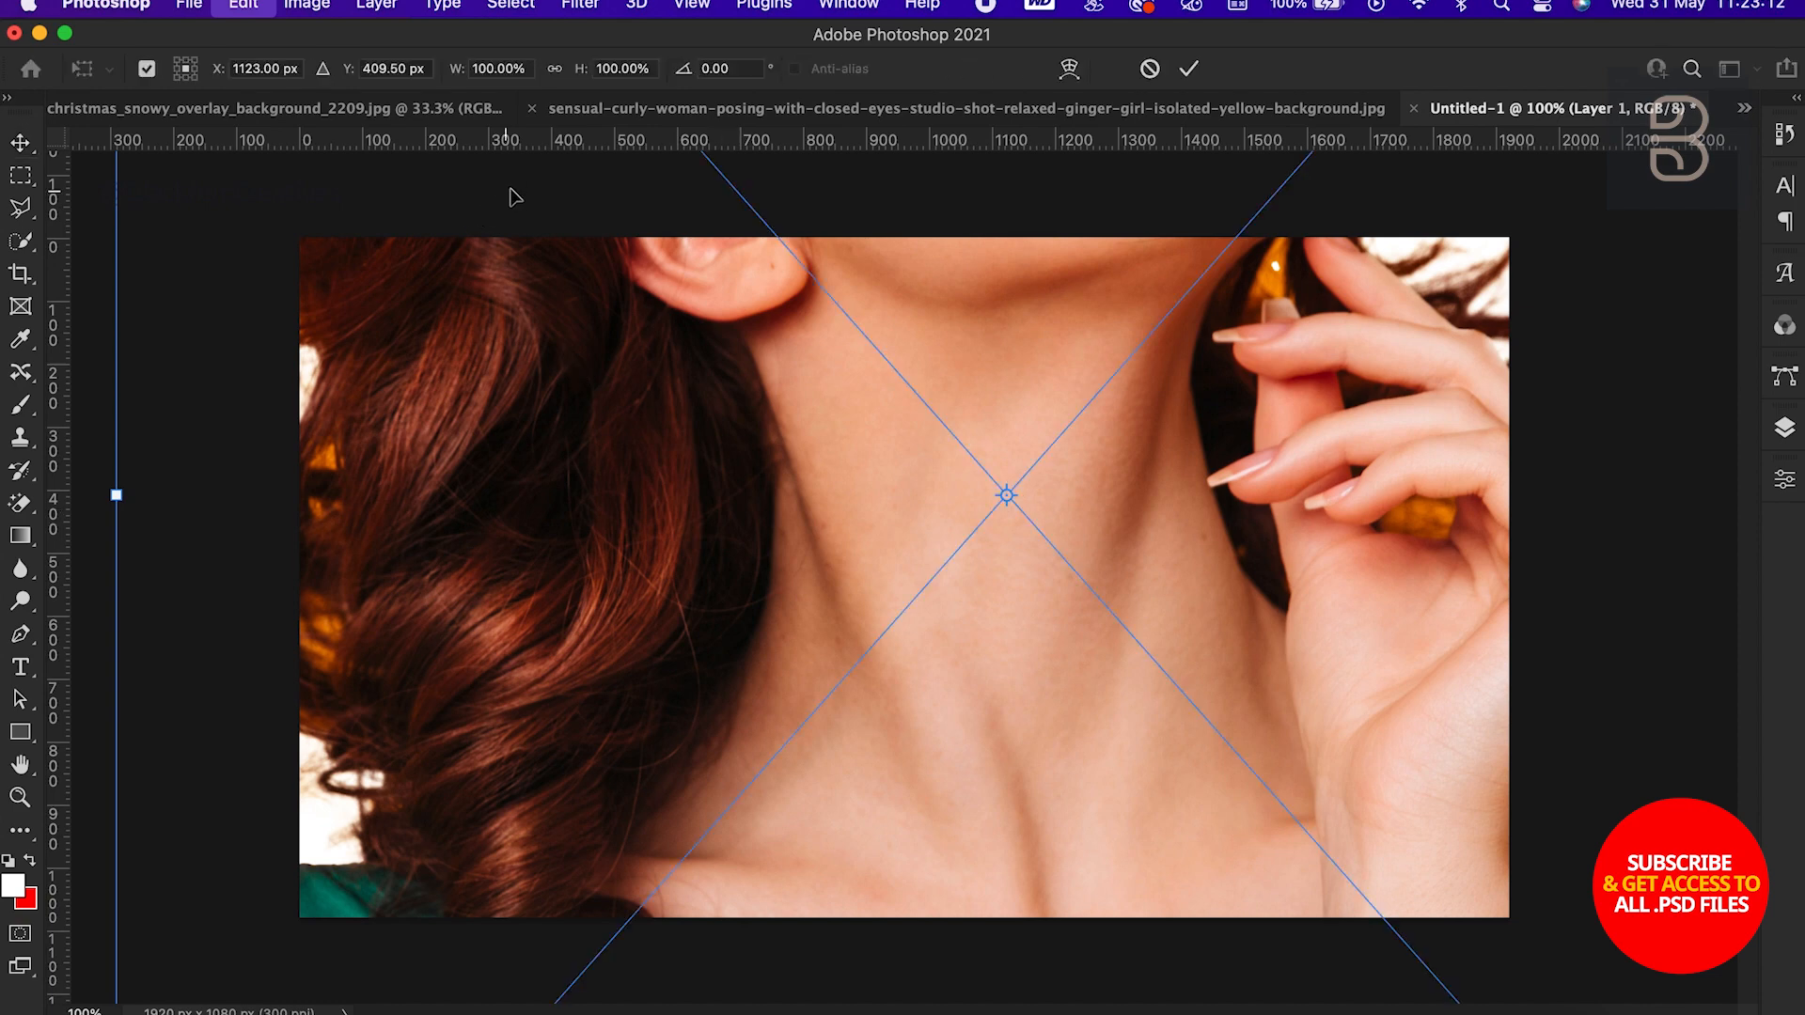
{"action": "double_click", "coordinate": [498, 69]}
{"action": "type", "text": "30"}
{"action": "key", "text": "Return"}
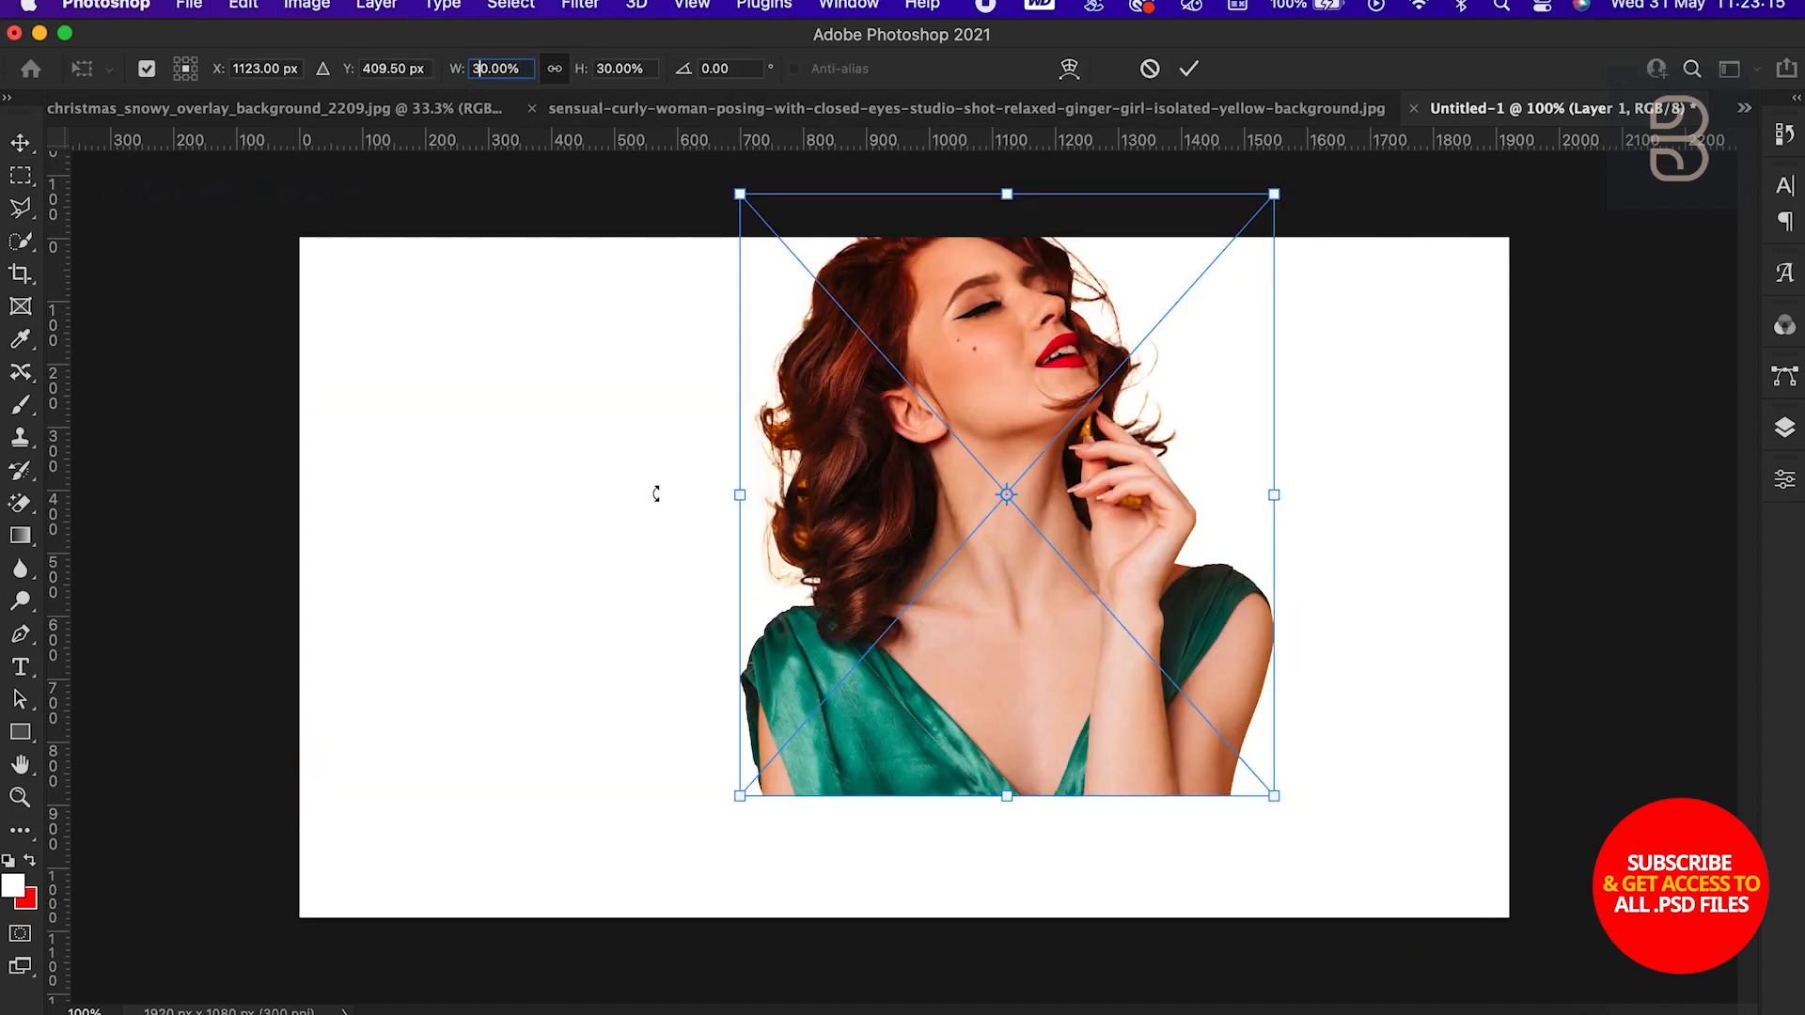
Enlarge and reposition the woman near the canvas centre, with her head just below the upper edge and her body reaching past the lower edge
{"action": "left_click_drag", "start_coordinate": [945, 658], "coordinate": [832, 772]}
{"action": "left_click_drag", "start_coordinate": [892, 317], "coordinate": [894, 242]}
{"action": "left_click_drag", "start_coordinate": [918, 583], "coordinate": [955, 620]}
{"action": "left_click_drag", "start_coordinate": [921, 299], "coordinate": [924, 280]}
{"action": "key", "text": "Return"}
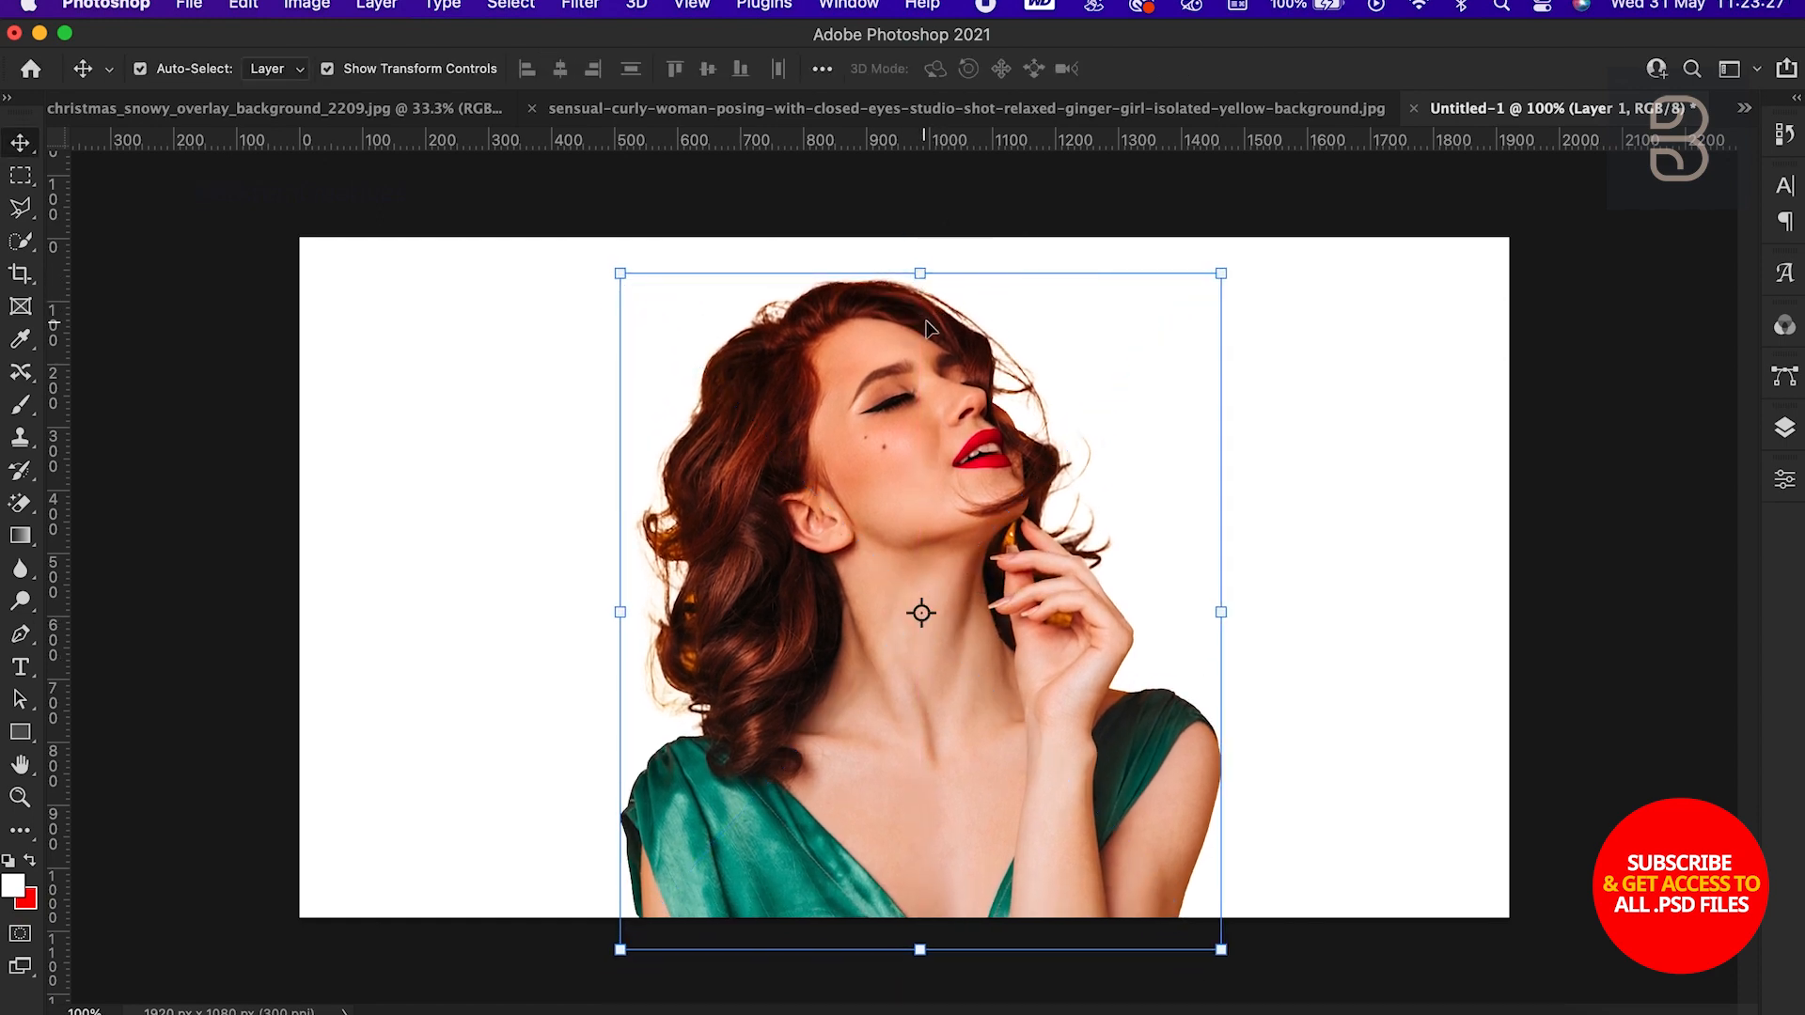
Add a black Solid Color fill layer directly above the Background layer
{"action": "left_click", "coordinate": [1784, 427]}
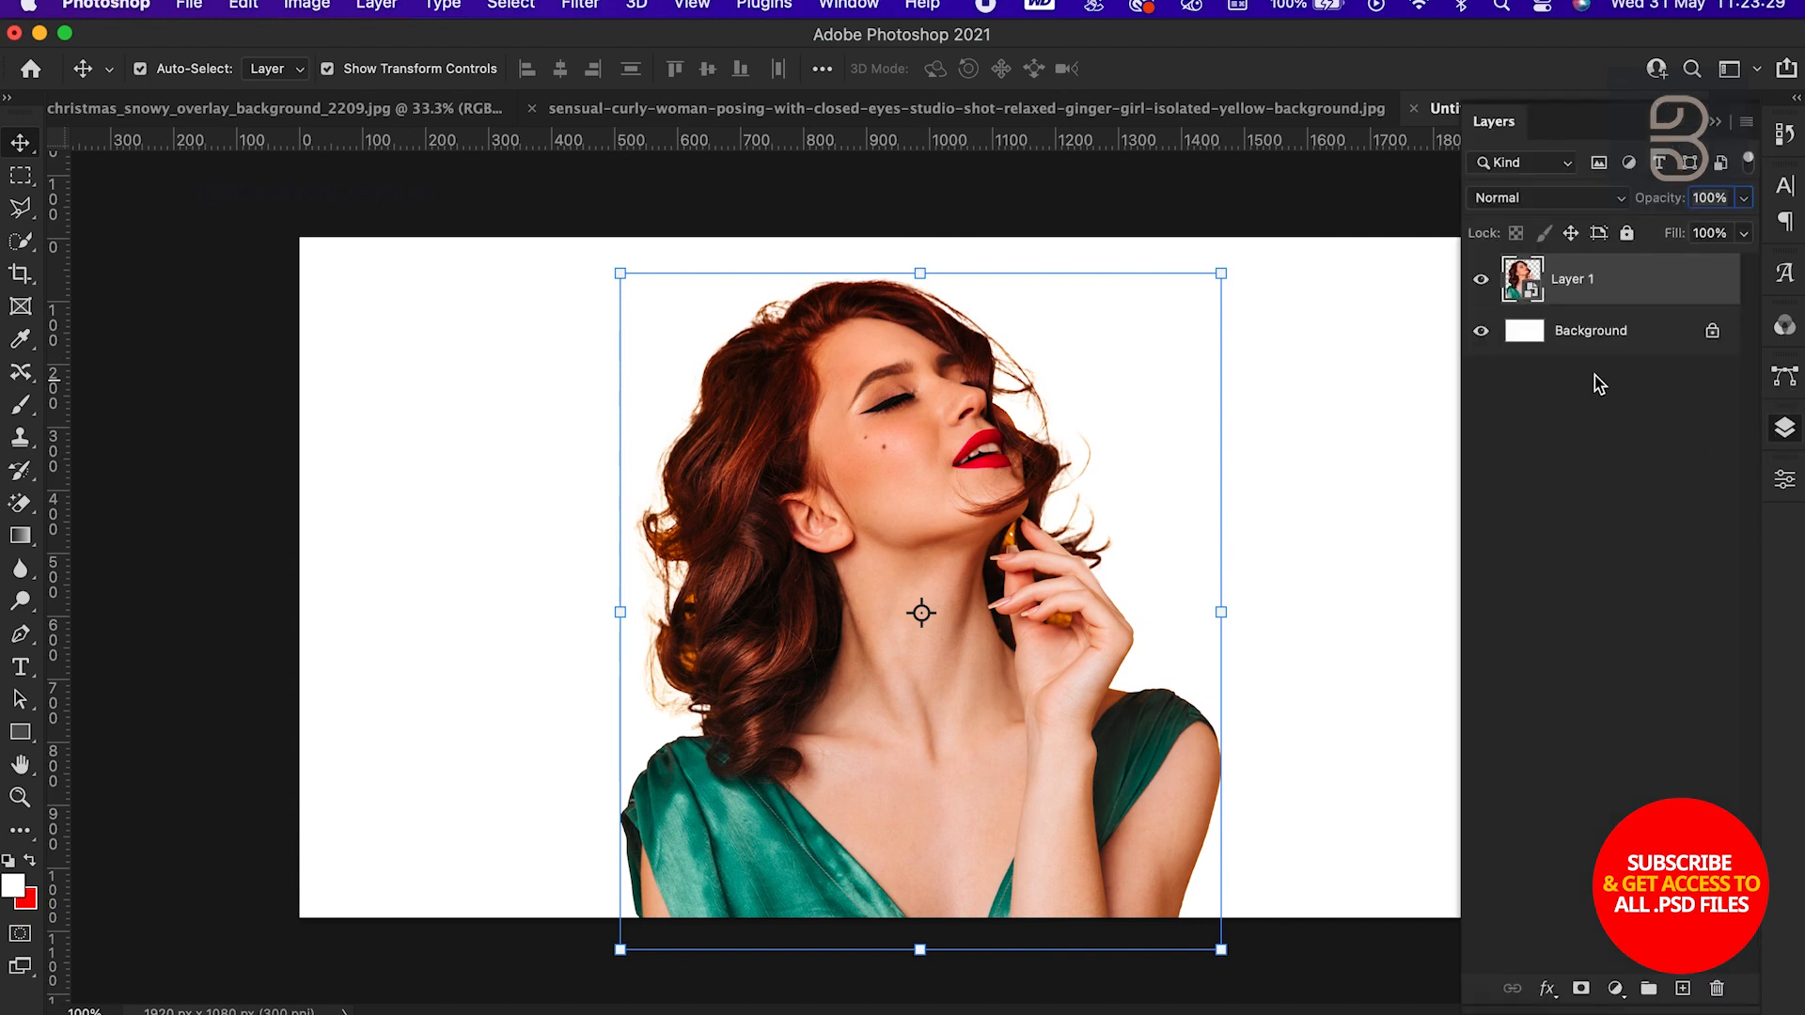
{"action": "left_click", "coordinate": [1633, 339]}
{"action": "left_click", "coordinate": [1614, 990]}
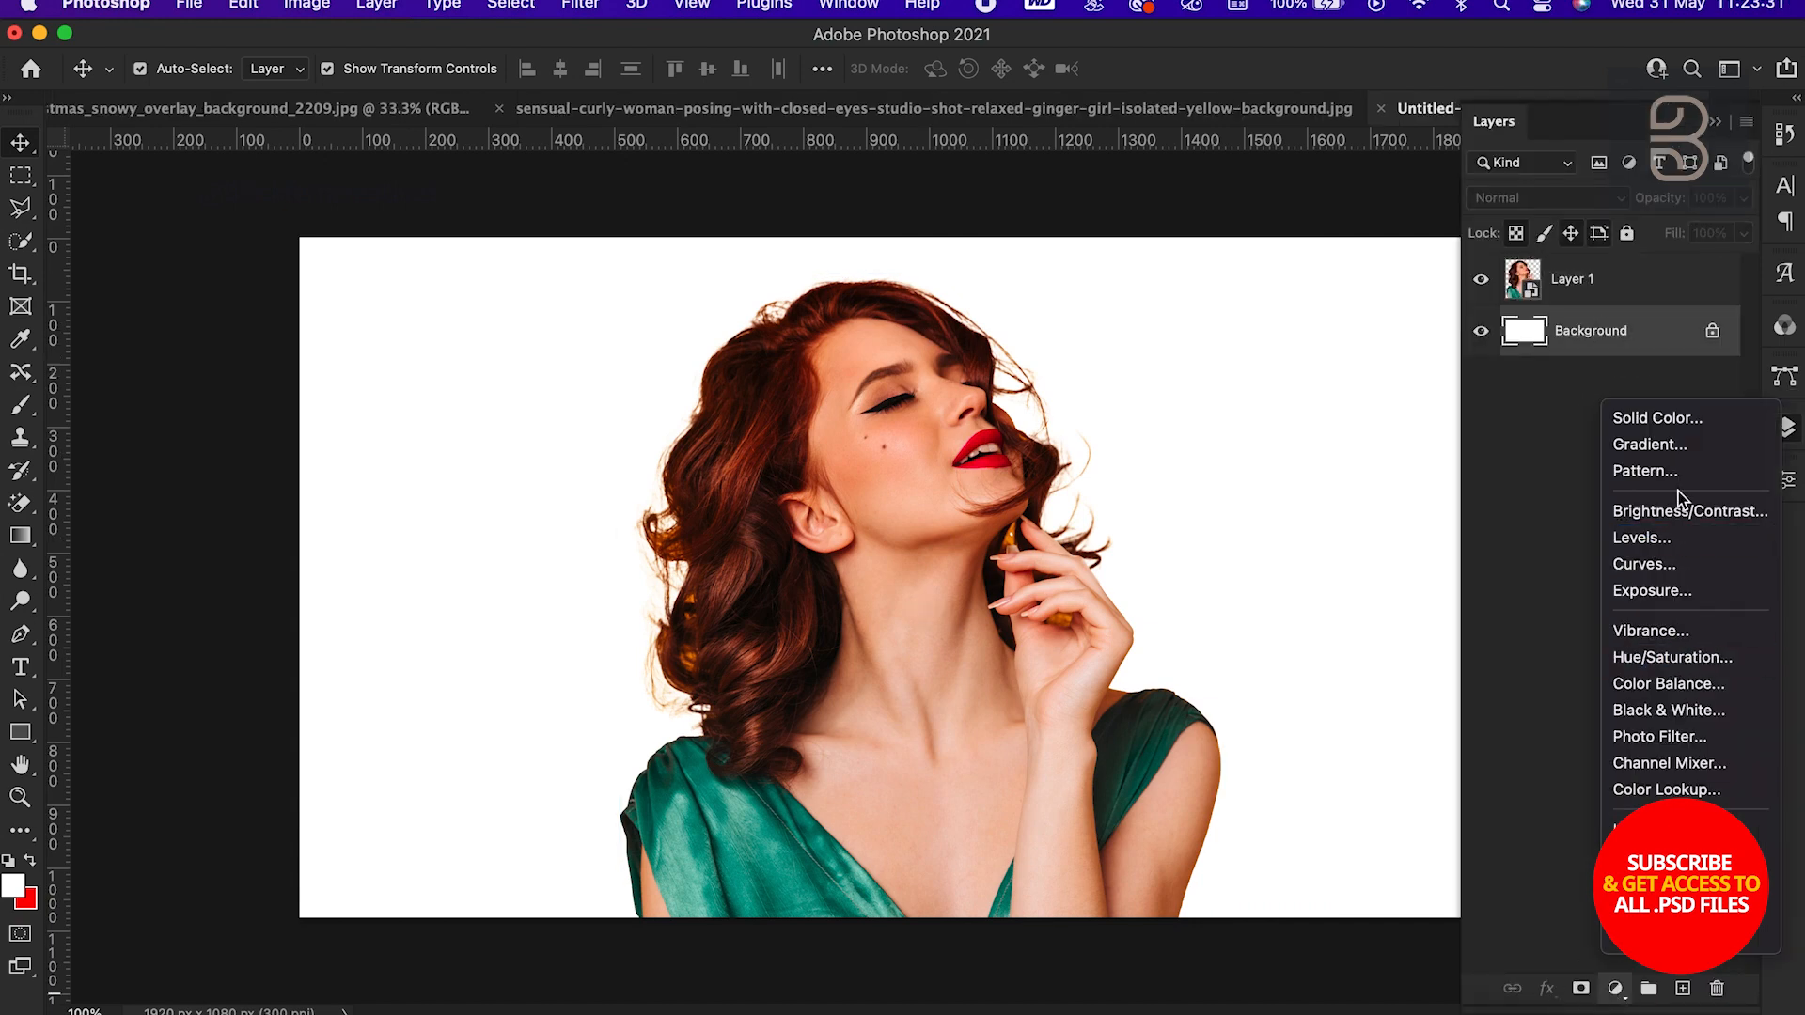
{"action": "left_click", "coordinate": [1678, 421]}
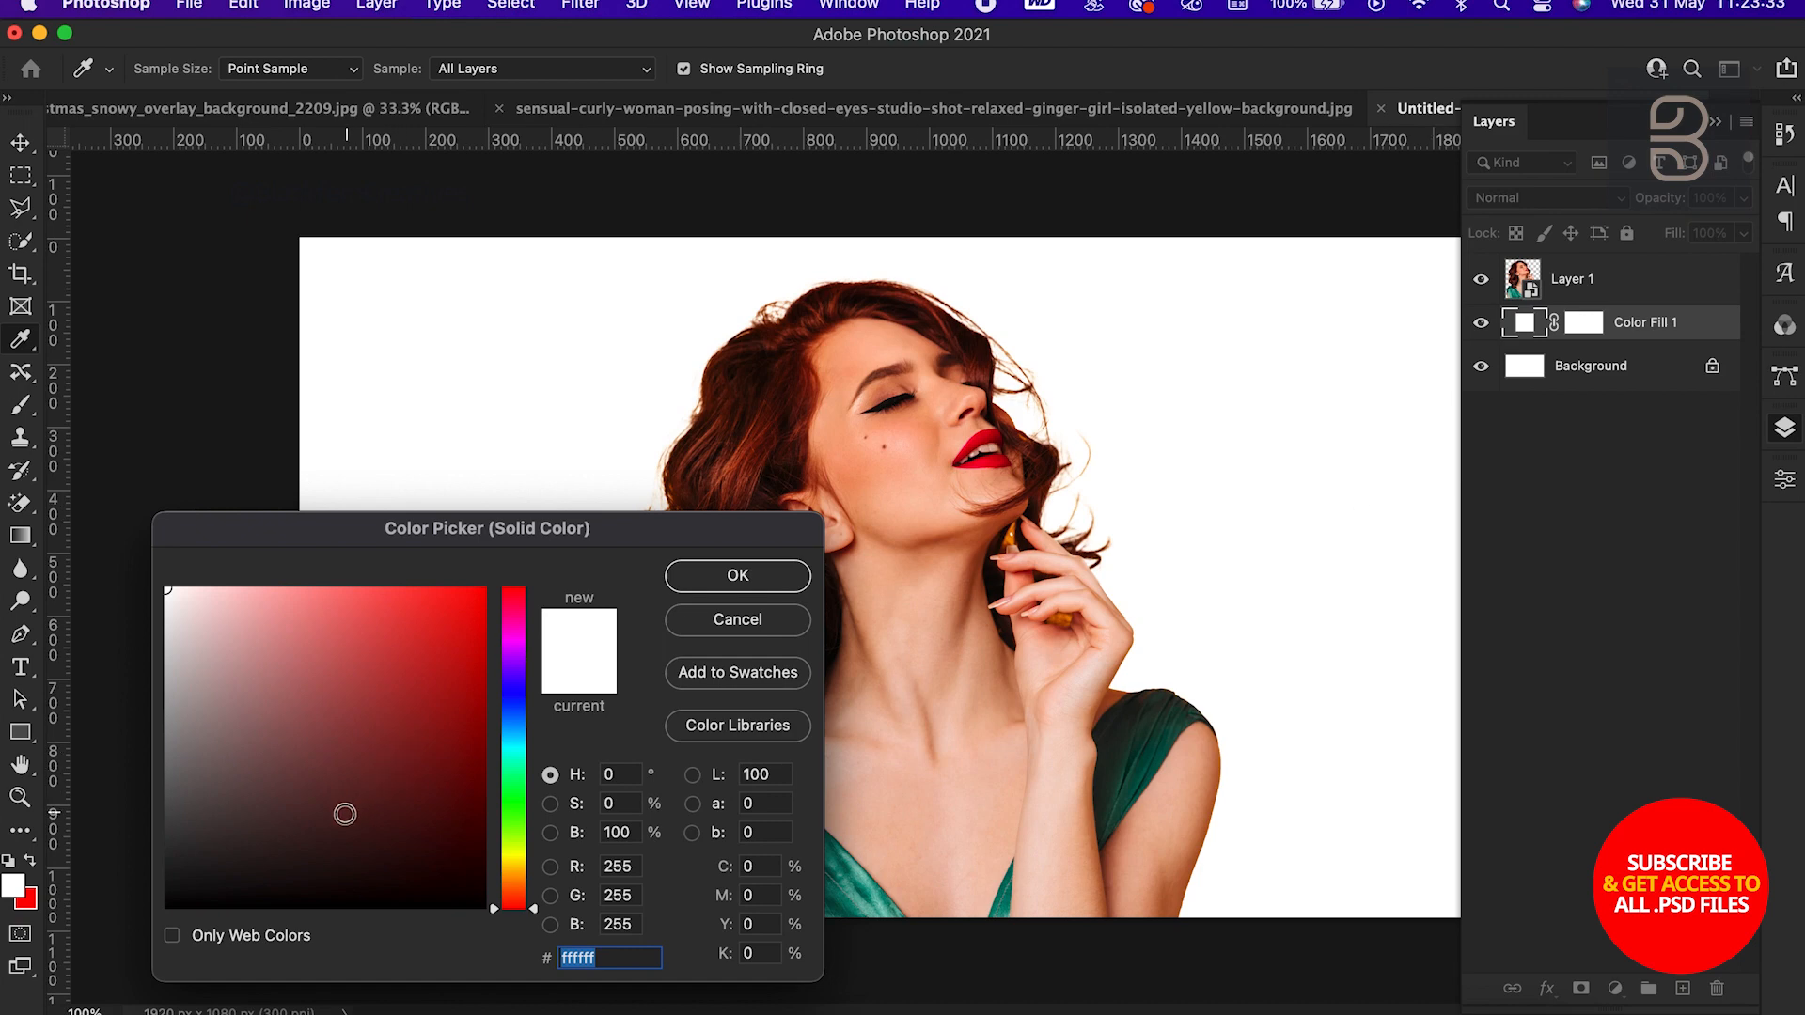
{"action": "left_click_drag", "start_coordinate": [345, 814], "coordinate": [129, 927]}
{"action": "left_click", "coordinate": [740, 574]}
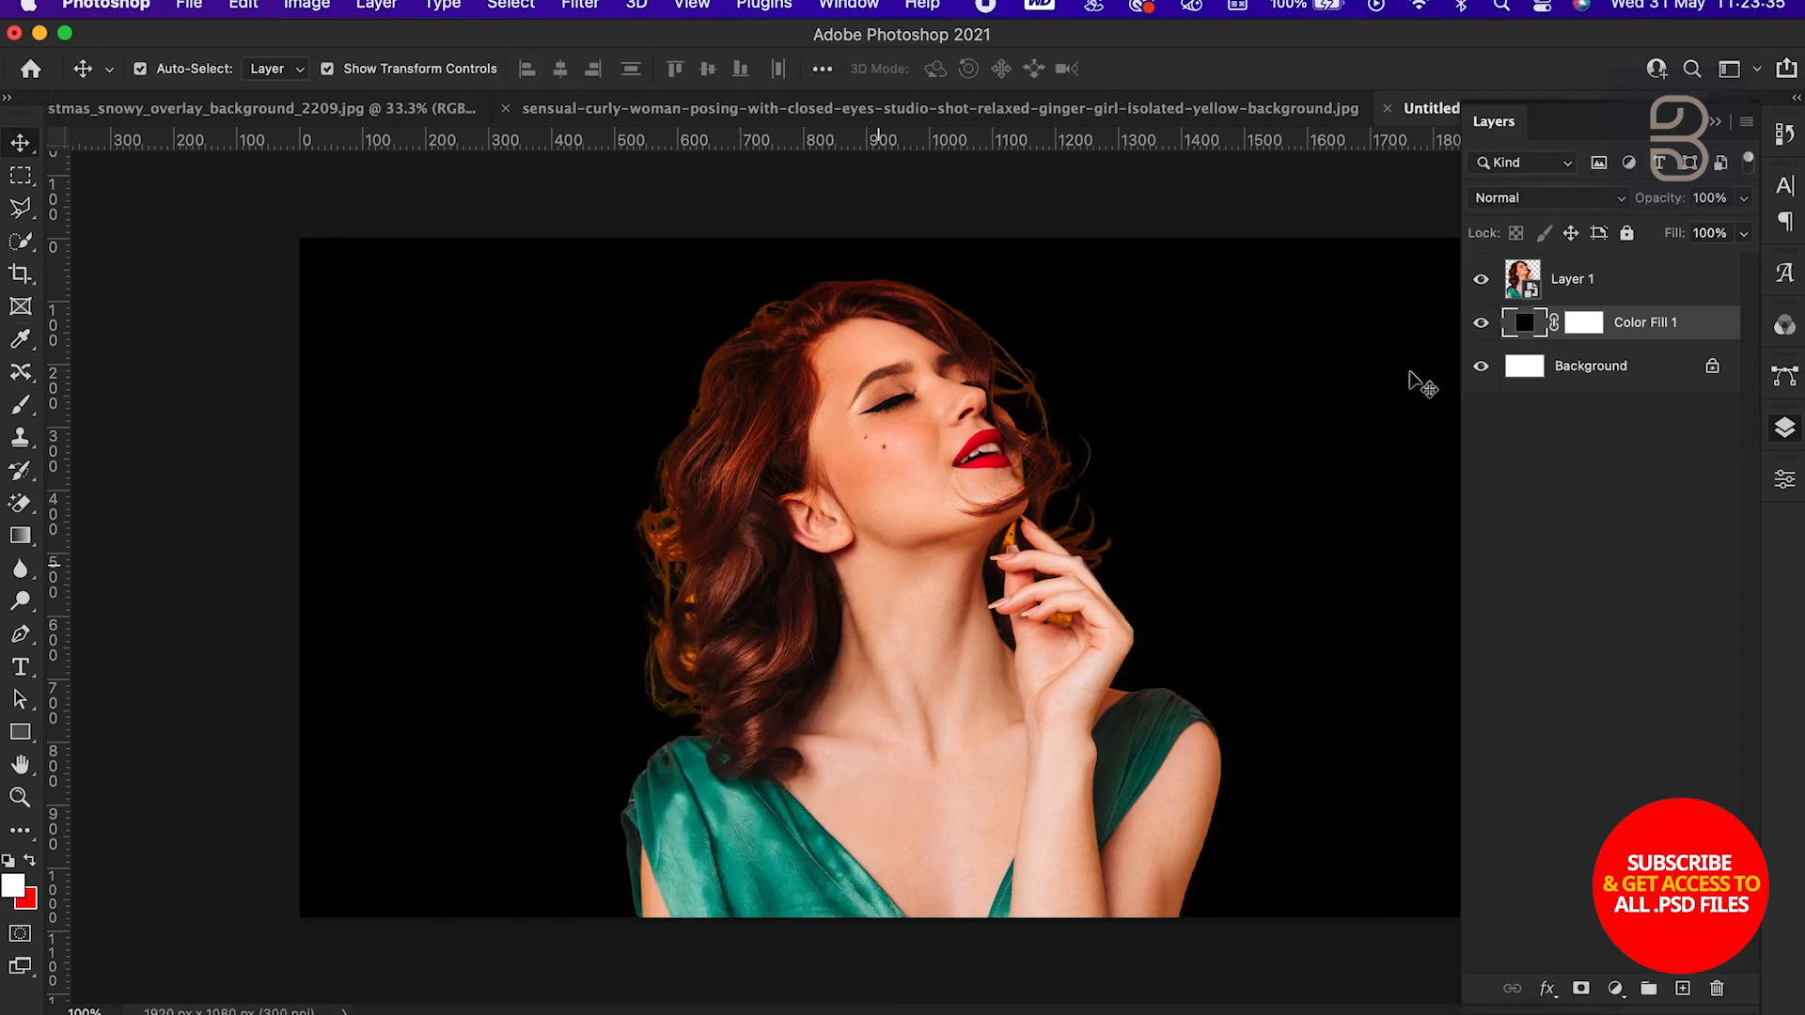
Start a Camera Raw Filter on the woman's layer with Exposure +0.85, Contrast +31 and Highlights +18
{"action": "left_click", "coordinate": [1586, 293]}
{"action": "left_click", "coordinate": [580, 5]}
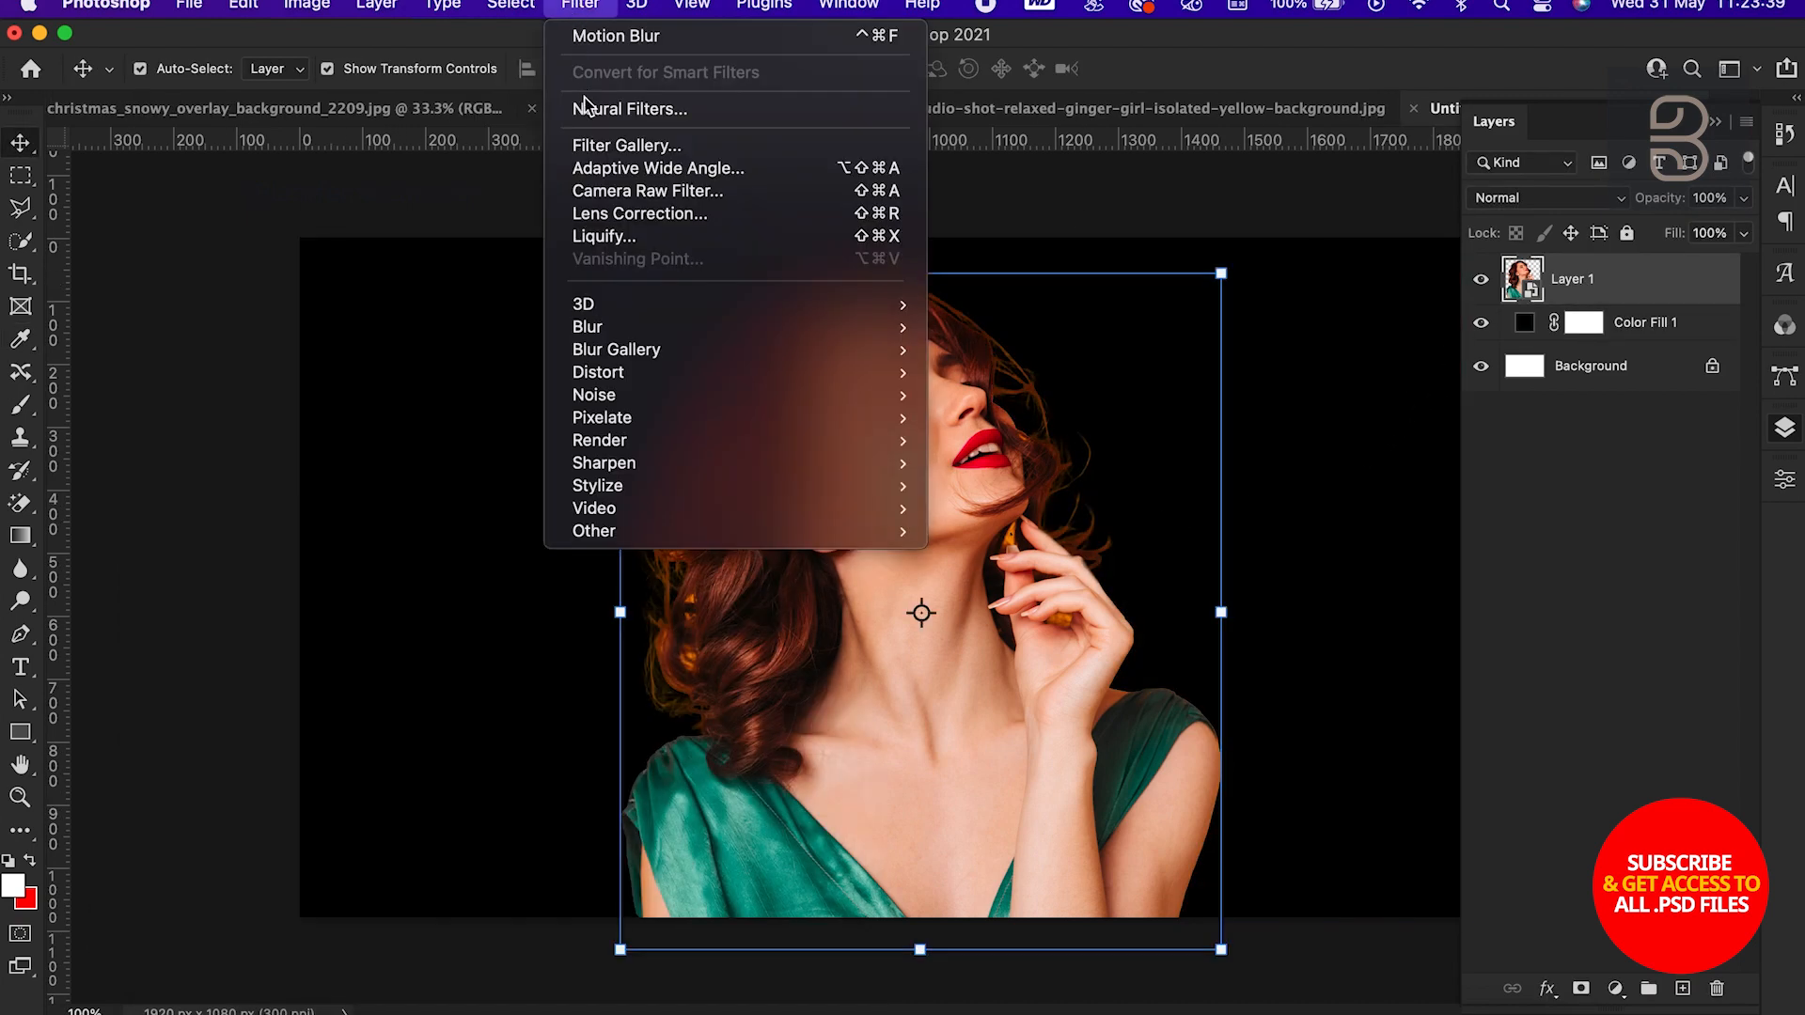
{"action": "left_click", "coordinate": [588, 192]}
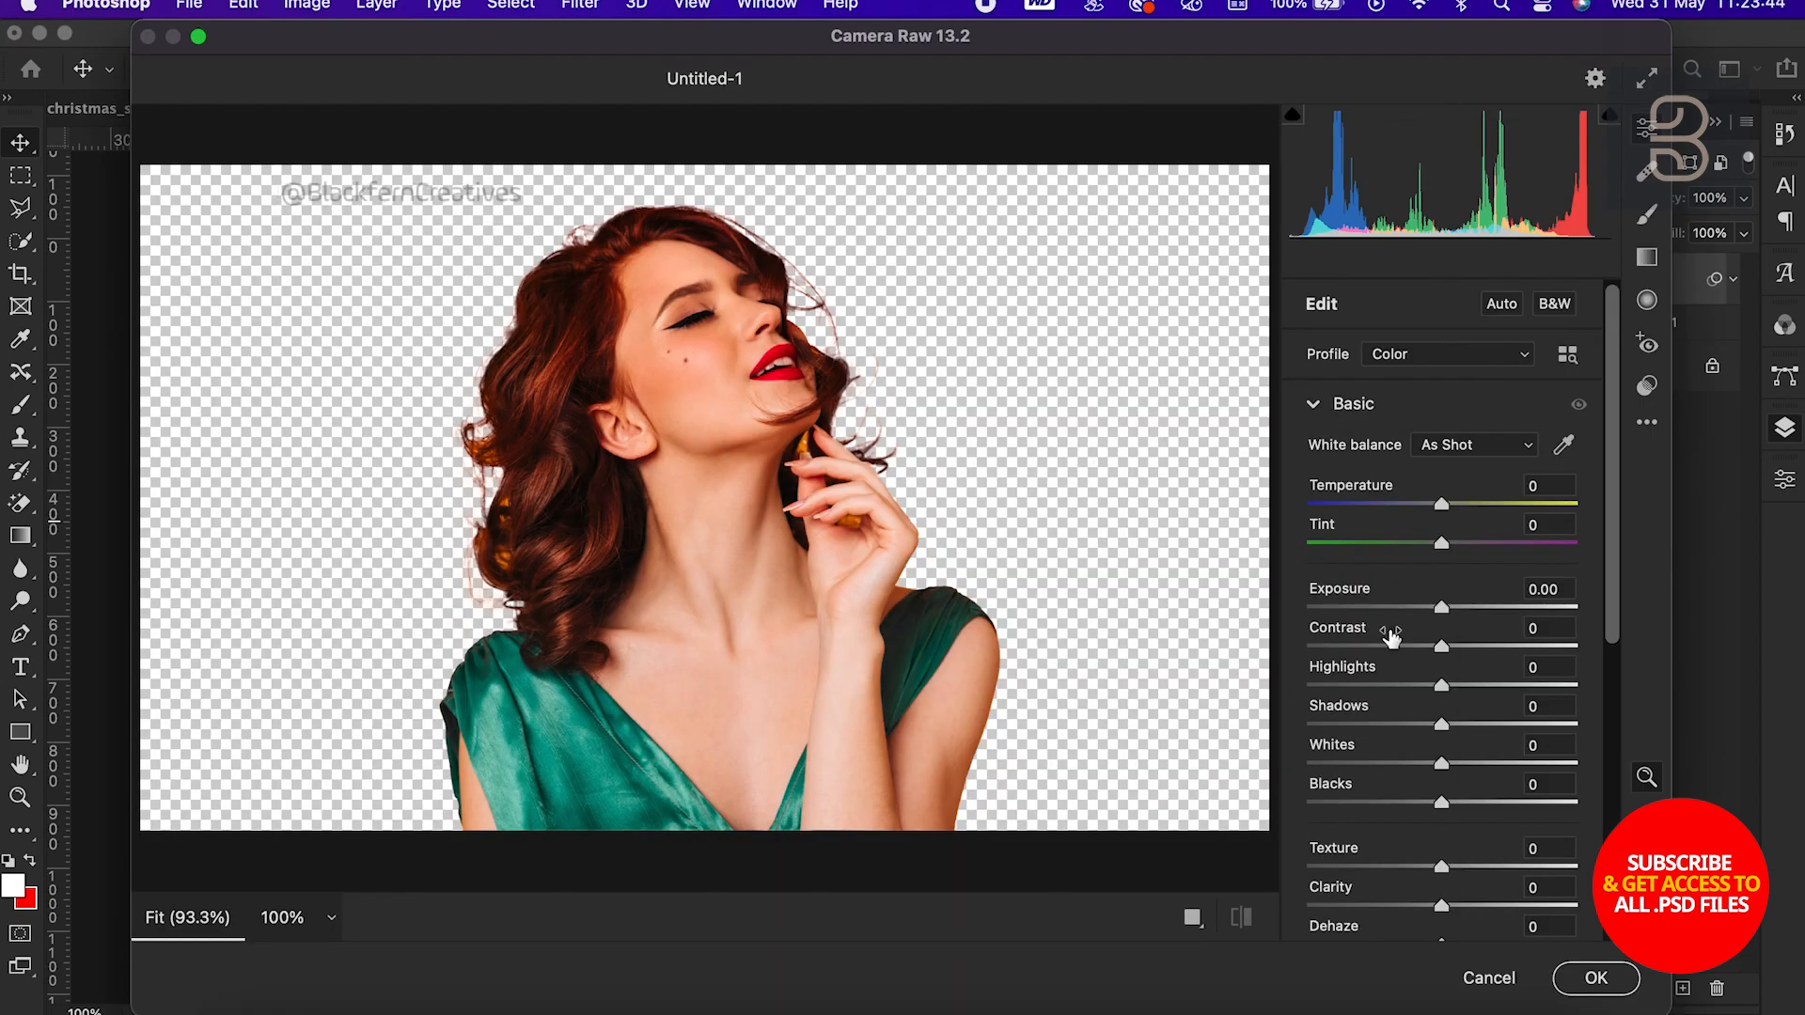
{"action": "left_click_drag", "start_coordinate": [1444, 611], "coordinate": [1467, 696]}
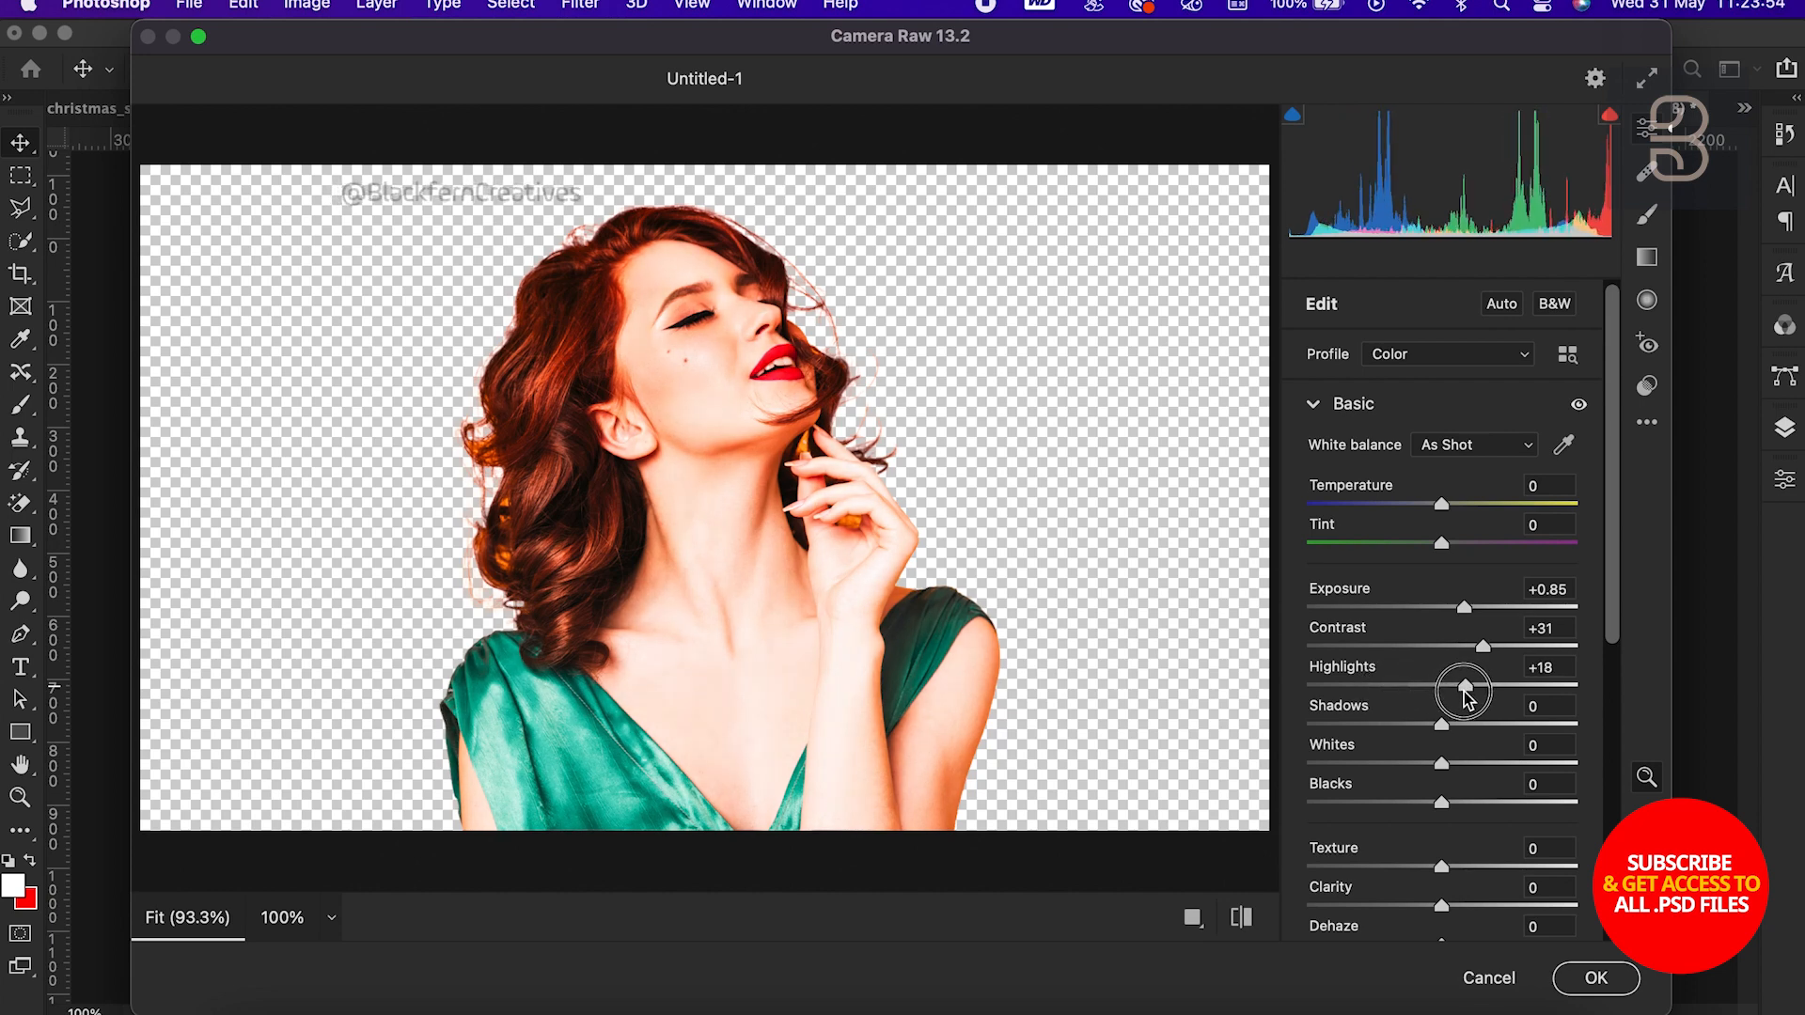
Set Saturation to -12 and Vibrance to -6 in the Camera Raw filter
{"action": "mouse_move", "coordinate": [1441, 802]}
{"action": "left_mouse_down"}
{"action": "mouse_move", "coordinate": [1483, 807]}
{"action": "mouse_move", "coordinate": [1441, 805]}
{"action": "mouse_move", "coordinate": [1443, 824]}
{"action": "mouse_move", "coordinate": [1483, 823]}
{"action": "mouse_move", "coordinate": [1425, 829]}
{"action": "left_mouse_up"}
{"action": "scroll", "coordinate": [1429, 813], "scroll_direction": "down", "scroll_amount": 3}
{"action": "scroll", "coordinate": [1421, 866], "scroll_direction": "down", "scroll_amount": 2}
{"action": "scroll", "coordinate": [1425, 827], "scroll_direction": "down", "scroll_amount": 2}
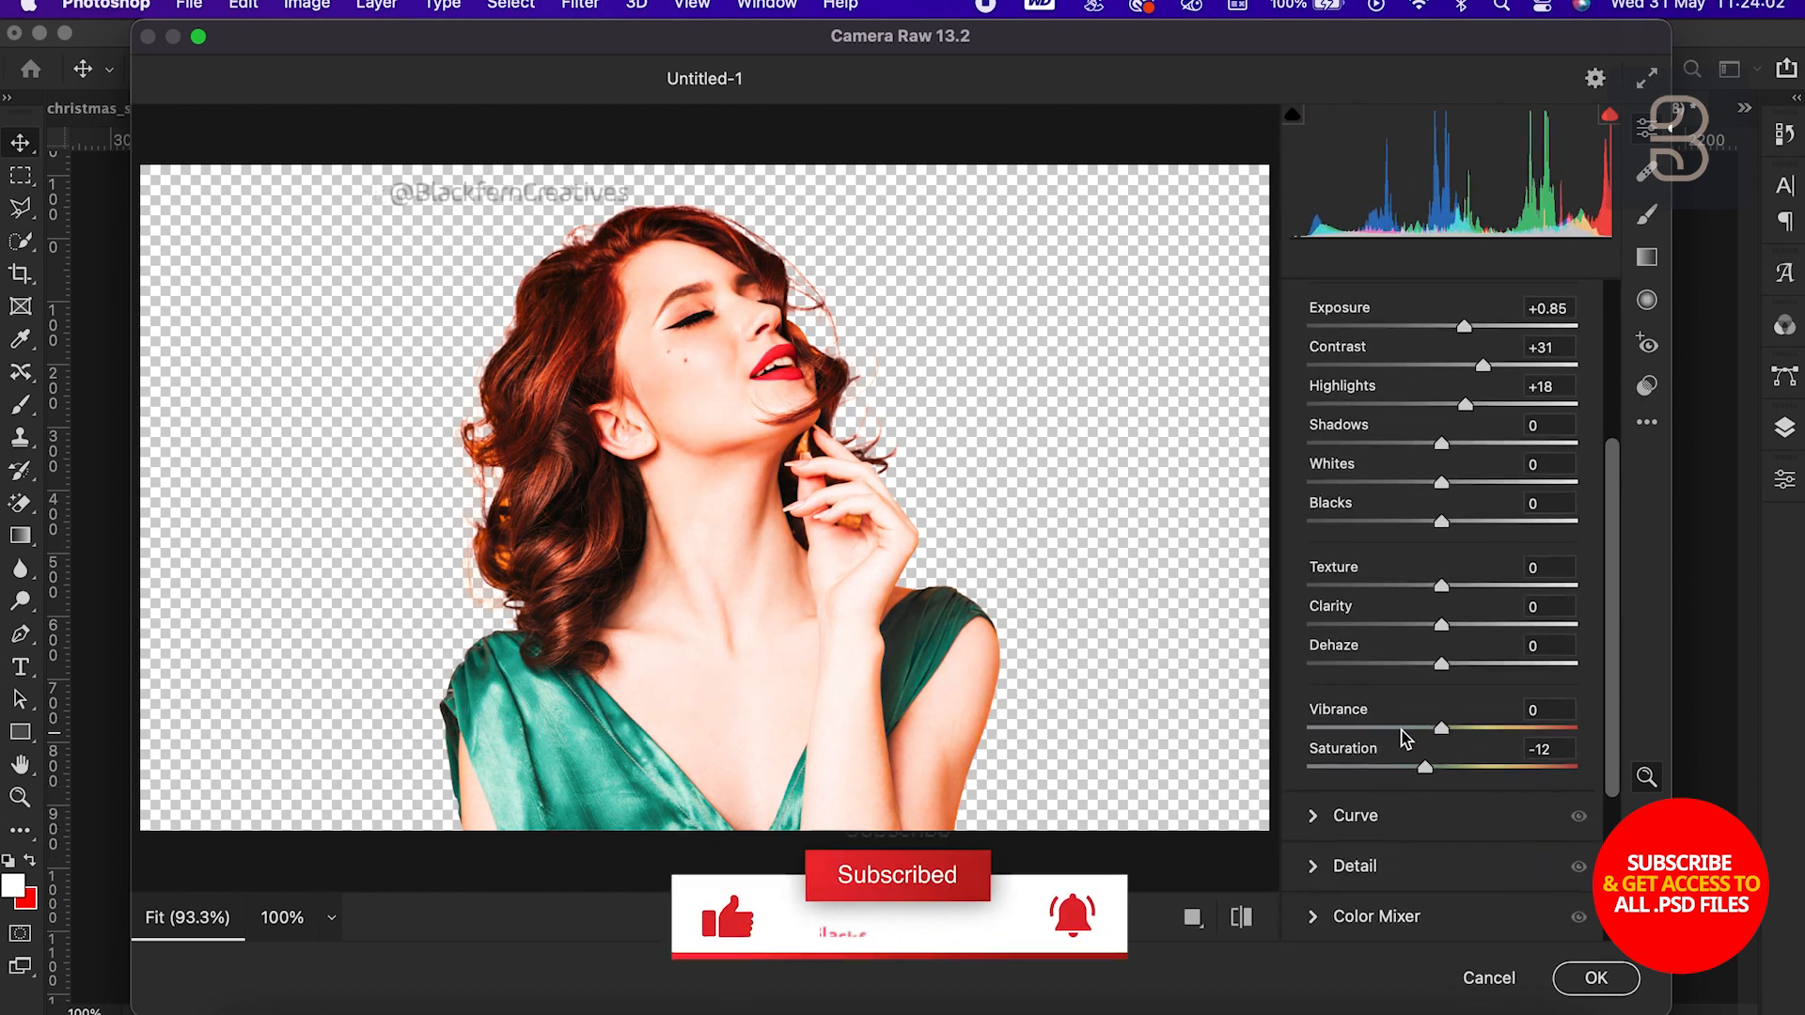
{"action": "mouse_move", "coordinate": [1405, 739]}
{"action": "left_mouse_down"}
{"action": "mouse_move", "coordinate": [1389, 737]}
{"action": "mouse_move", "coordinate": [1435, 734]}
{"action": "left_mouse_up"}
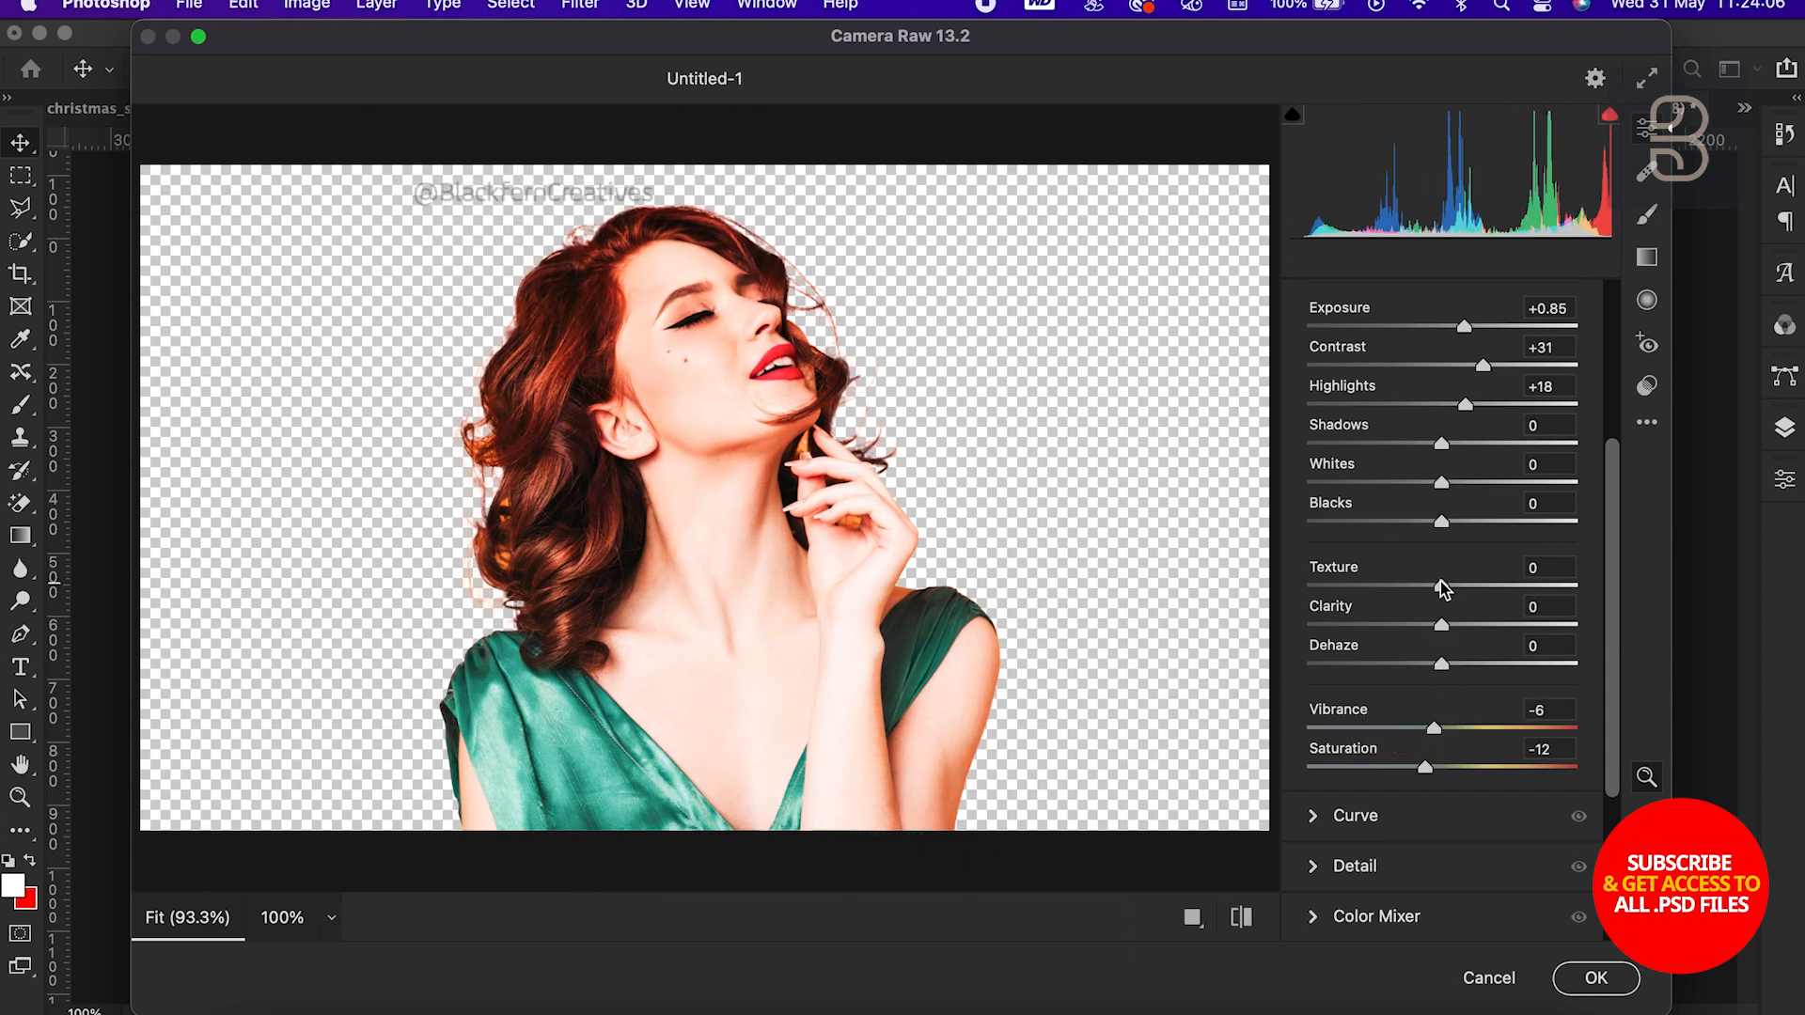
Set Dehaze to +100 and Texture to -32, and apply the Camera Raw filter
{"action": "mouse_move", "coordinate": [1441, 585]}
{"action": "left_mouse_down"}
{"action": "mouse_move", "coordinate": [1420, 587]}
{"action": "mouse_move", "coordinate": [1444, 587]}
{"action": "left_mouse_up"}
{"action": "scroll", "coordinate": [1358, 728], "scroll_direction": "down", "scroll_amount": 3}
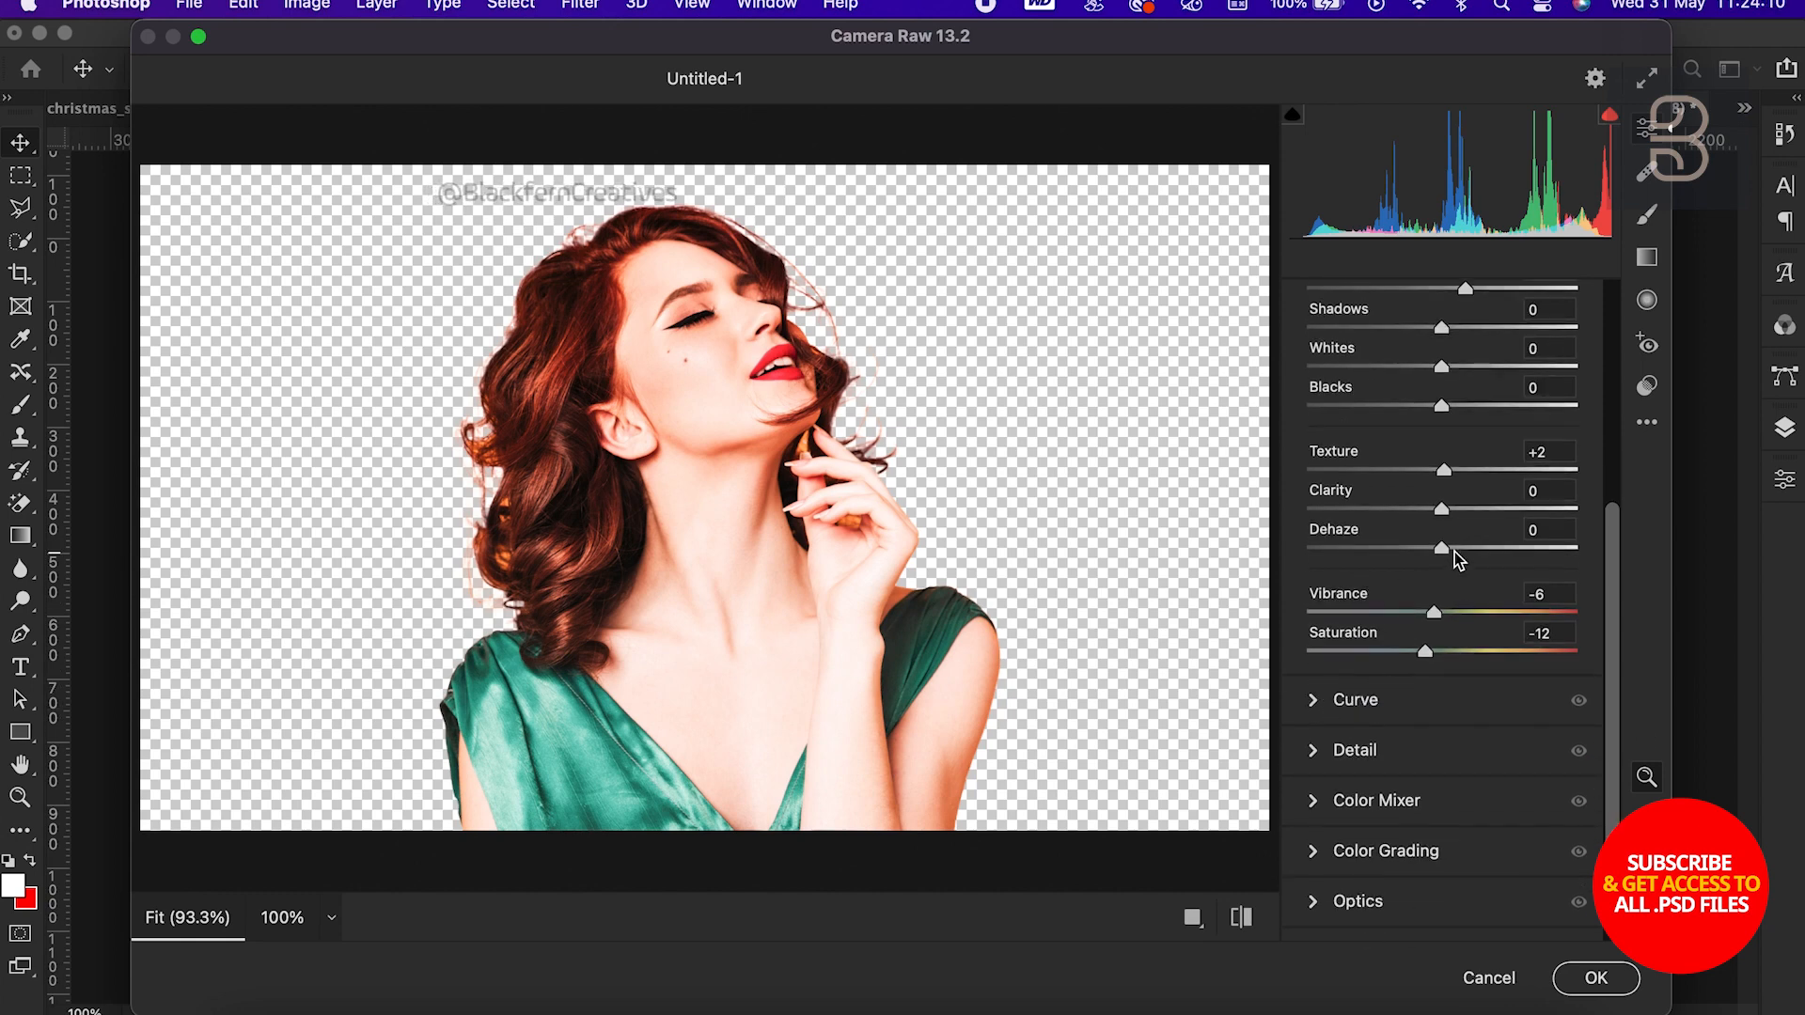
{"action": "left_click_drag", "start_coordinate": [1441, 548], "coordinate": [1601, 559]}
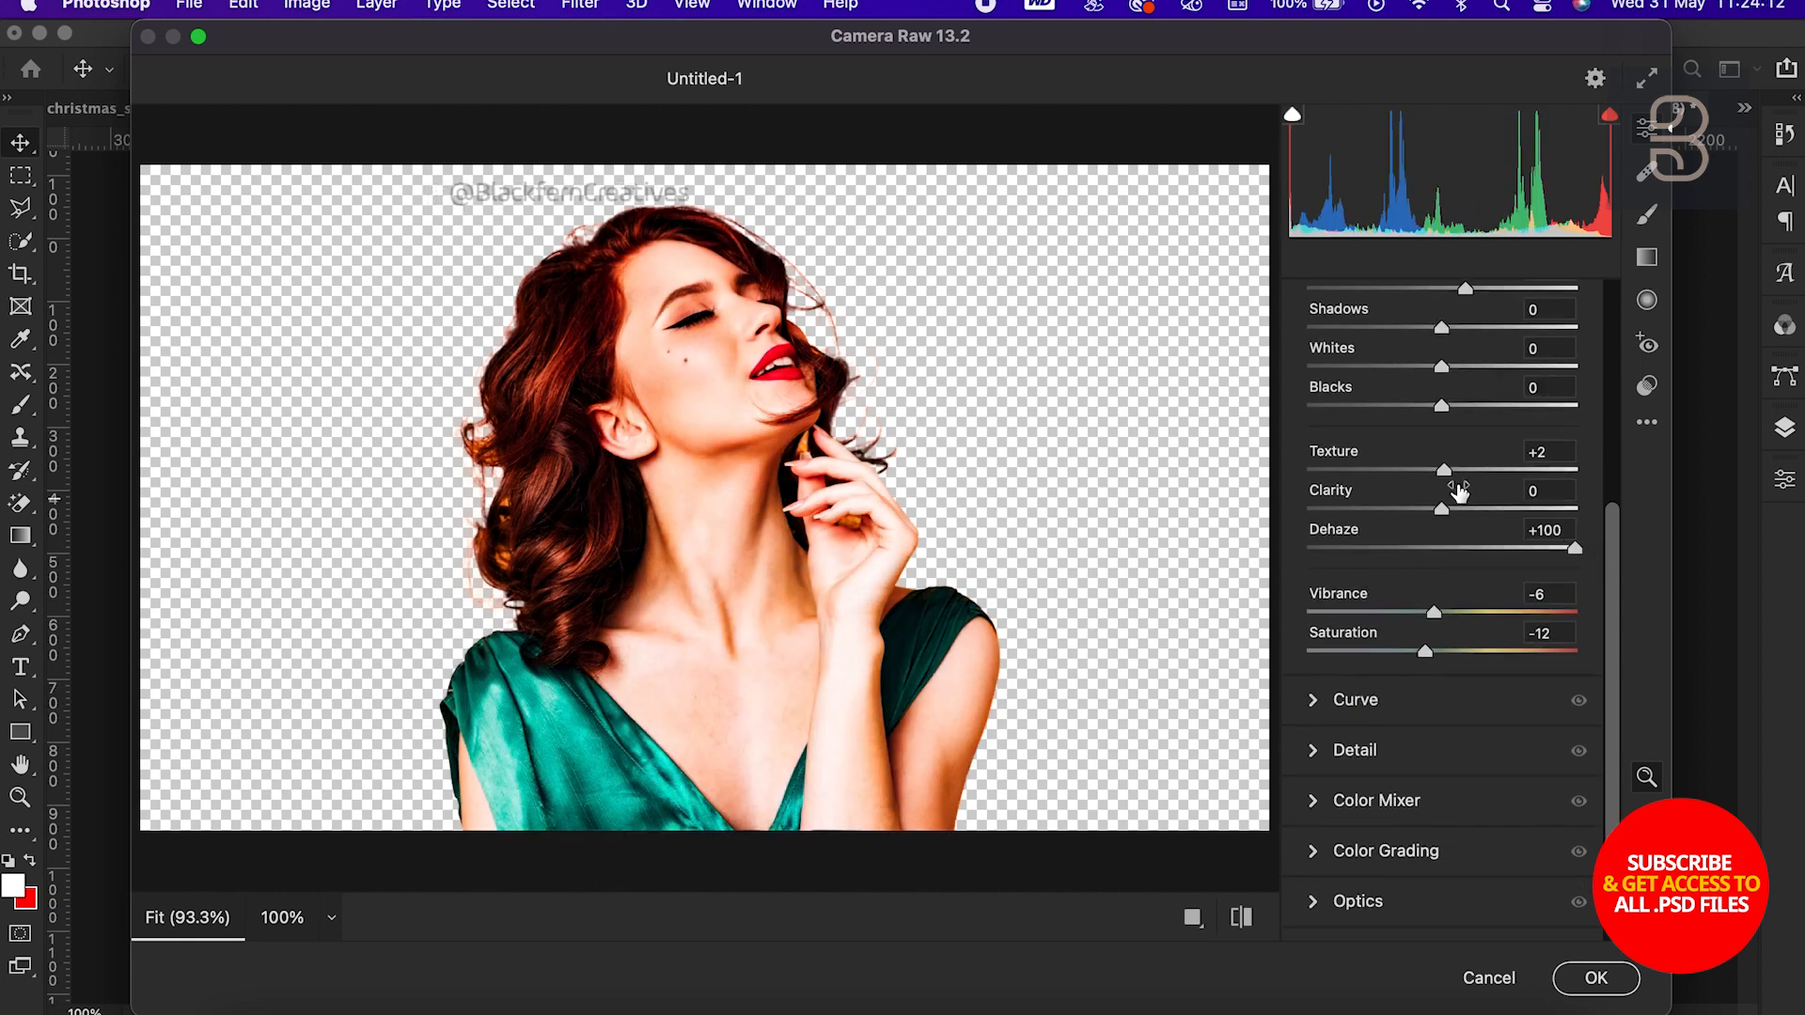
{"action": "left_click_drag", "start_coordinate": [1445, 478], "coordinate": [1398, 486]}
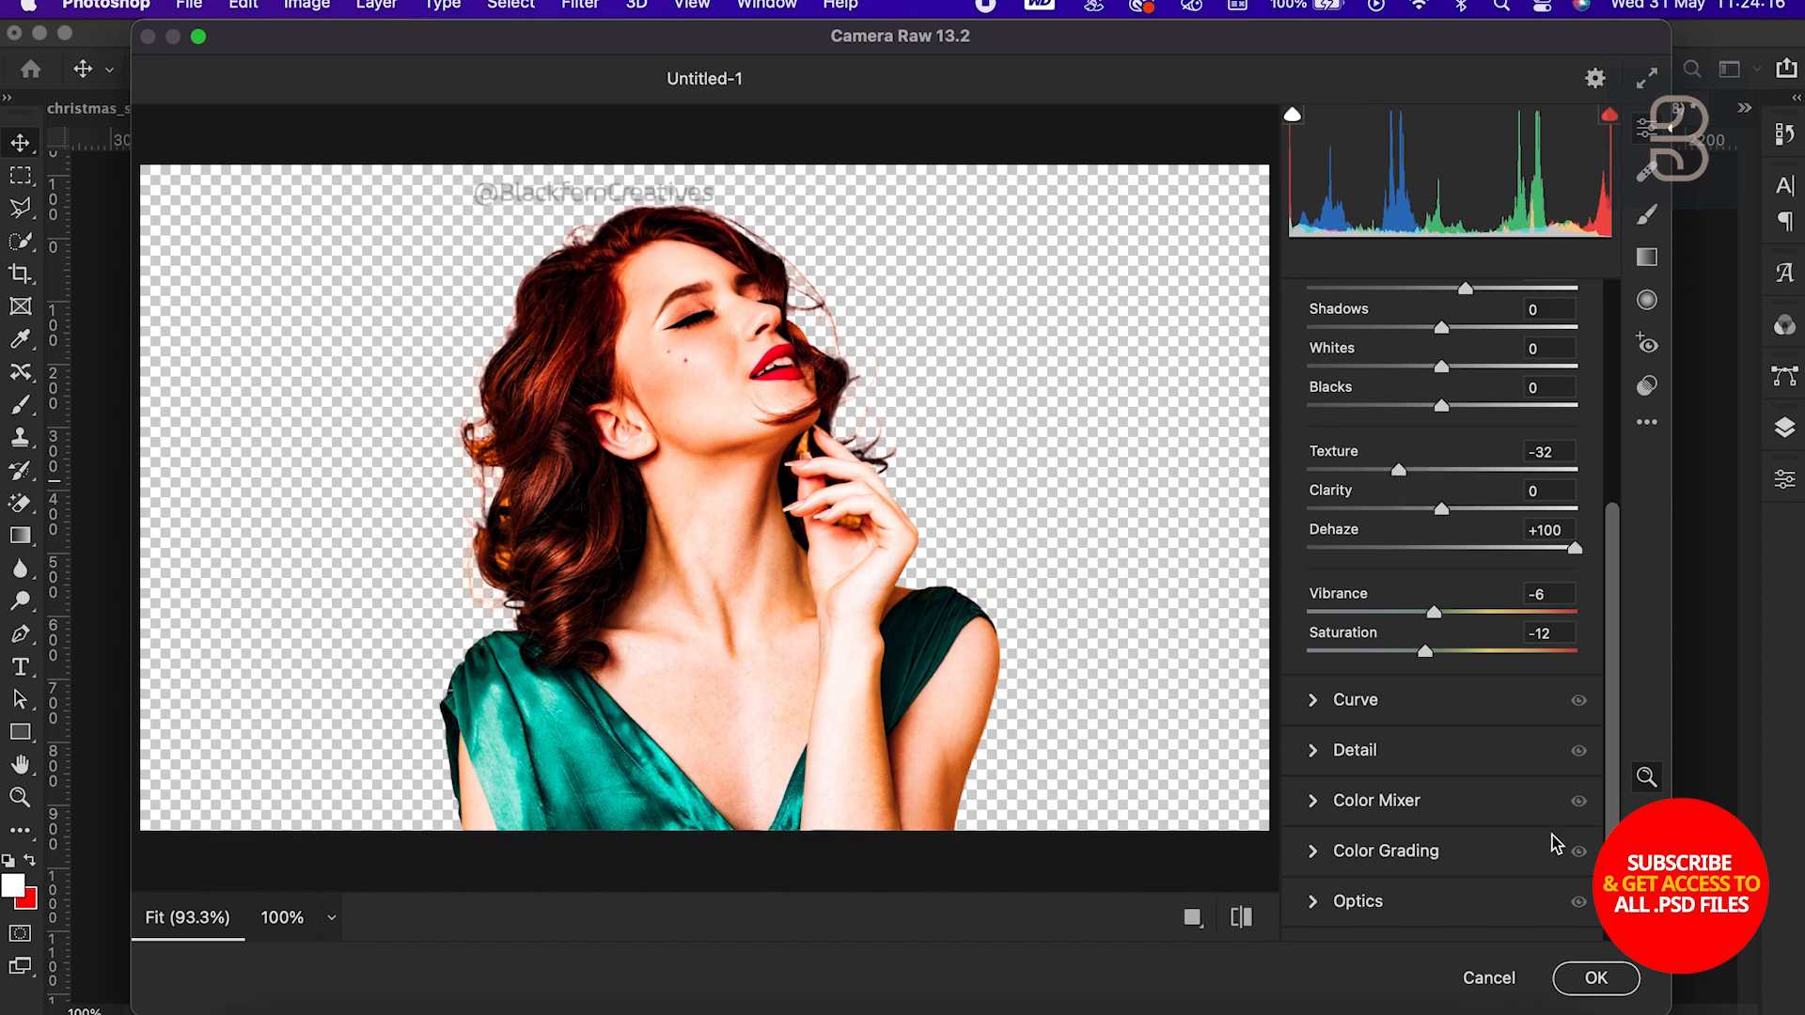
{"action": "left_click", "coordinate": [1597, 979]}
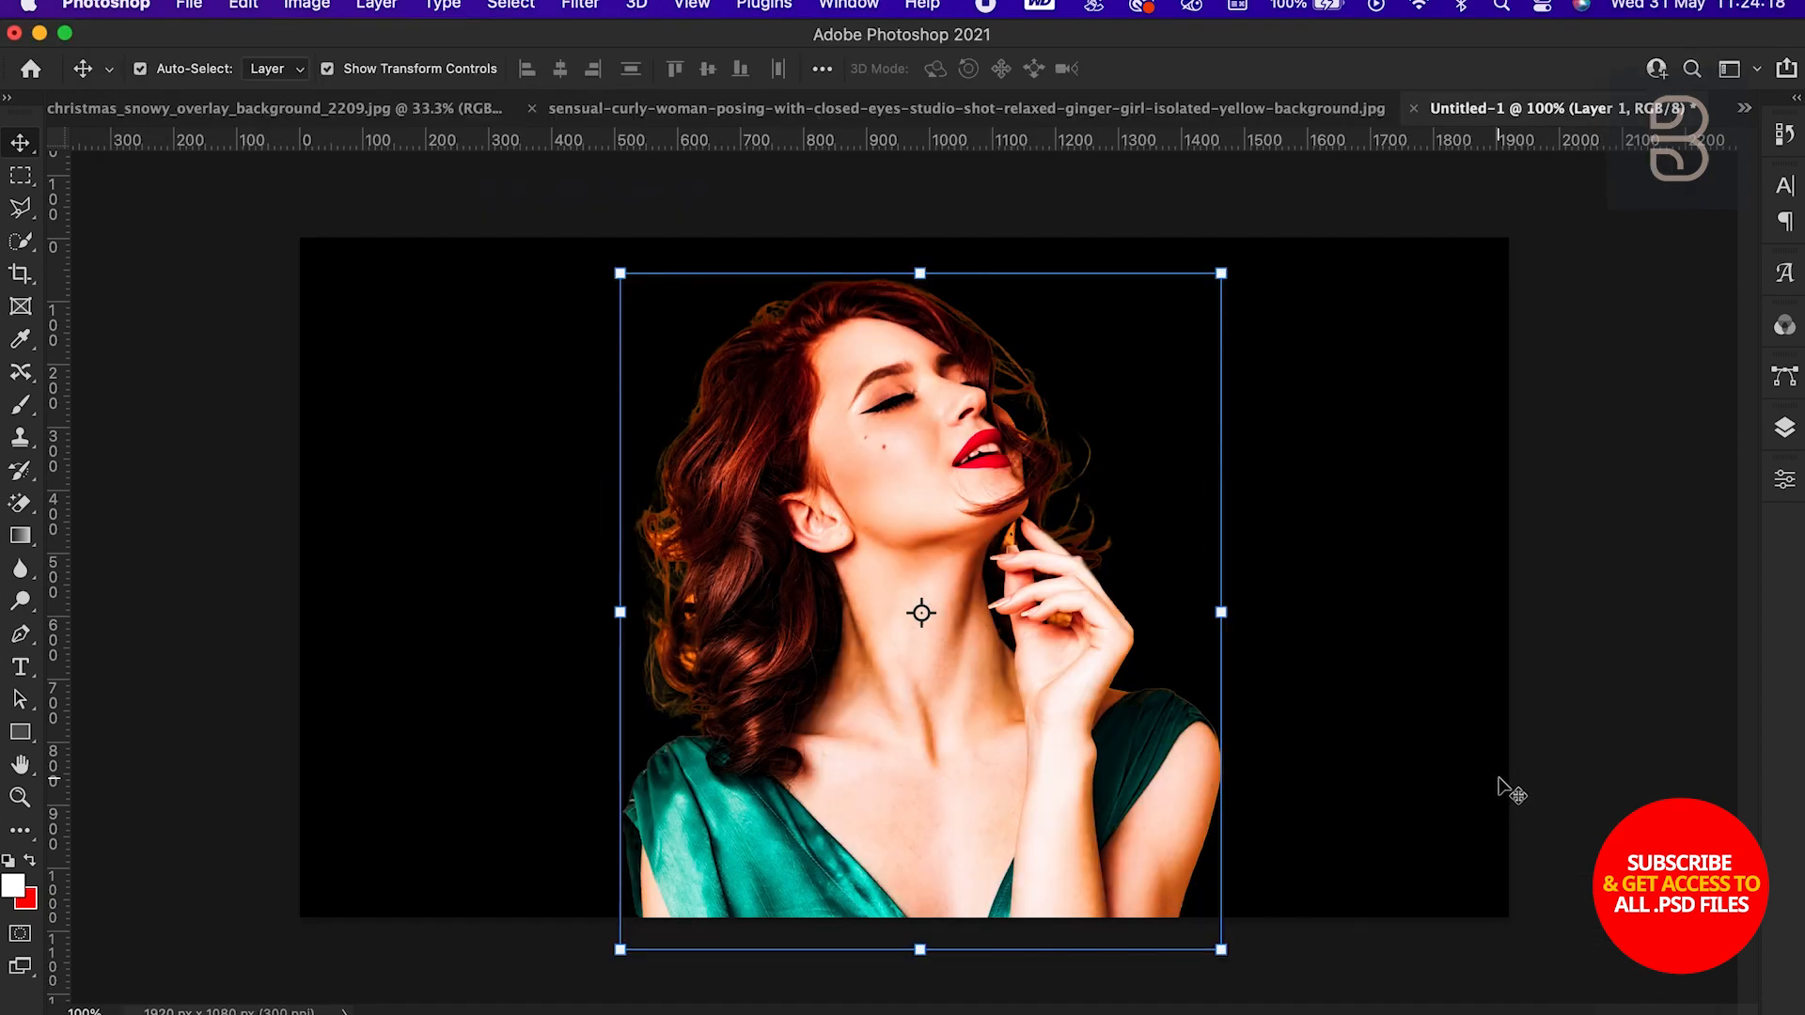
Apply a Gradient Map to the woman's layer, changing the red end stop to black (000000) and reversing the gradient
{"action": "left_click", "coordinate": [307, 6]}
{"action": "mouse_move", "coordinate": [441, 73]}
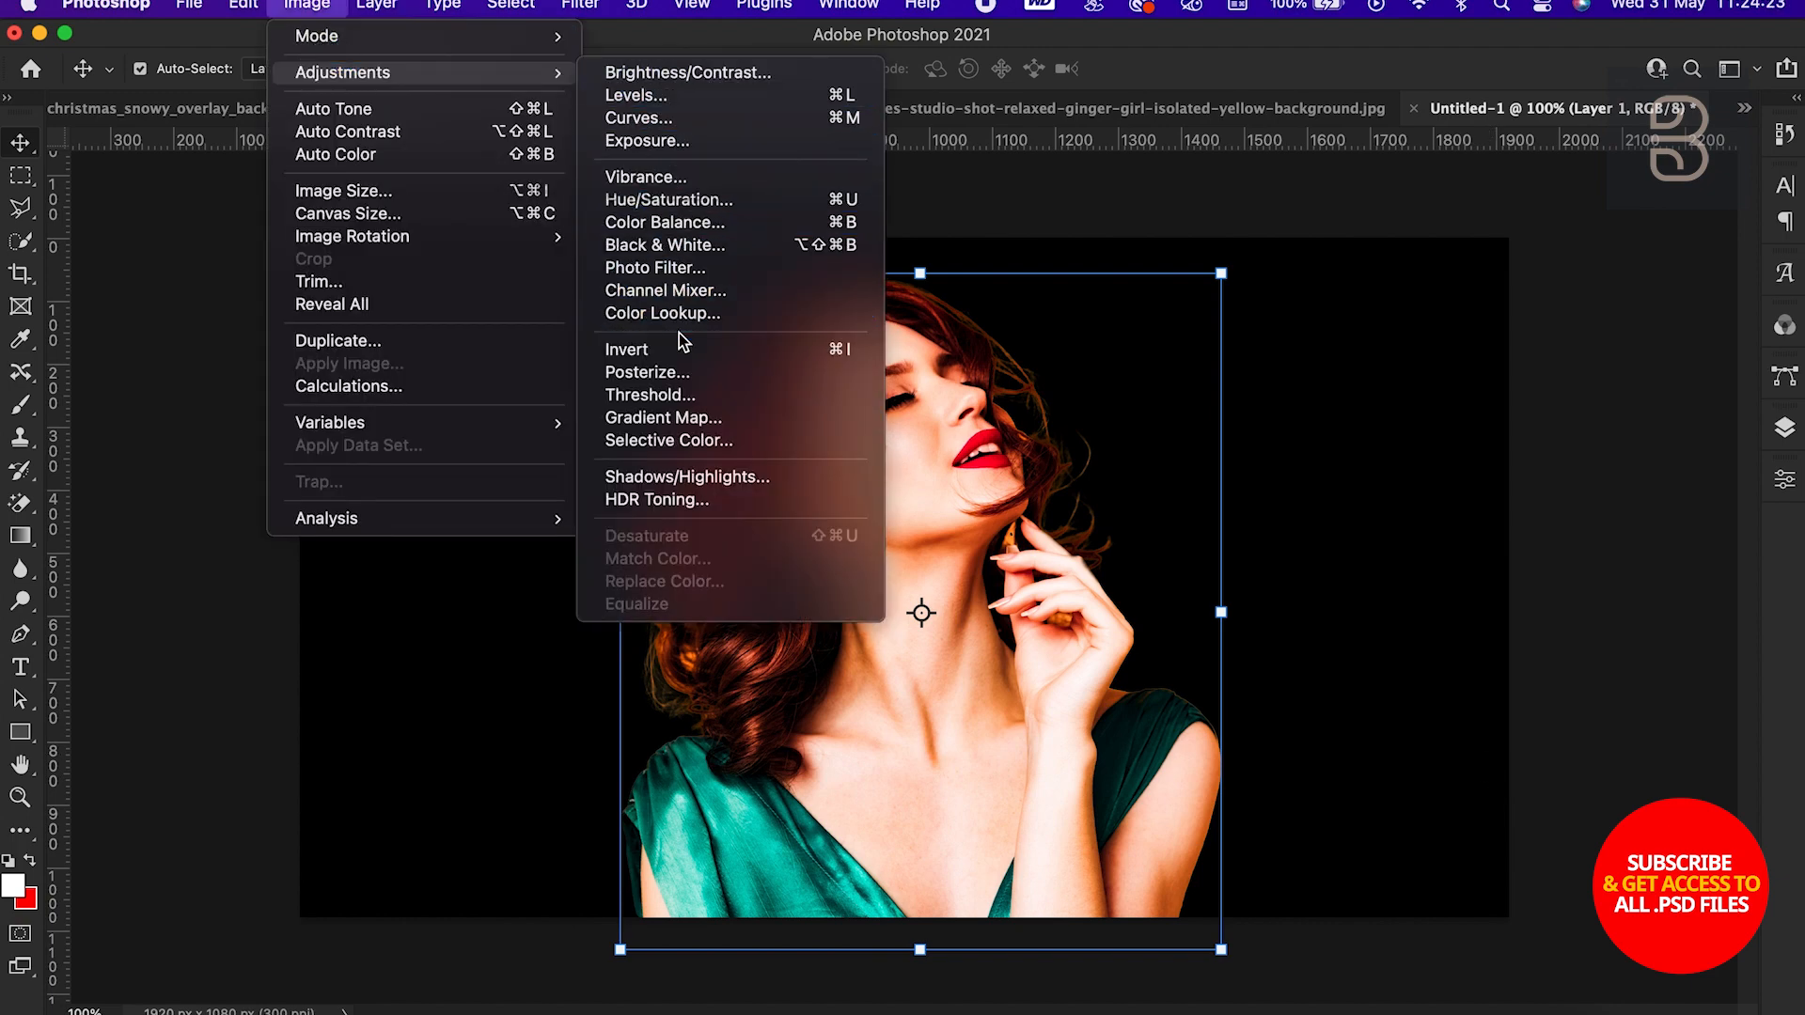
{"action": "left_click", "coordinate": [689, 421]}
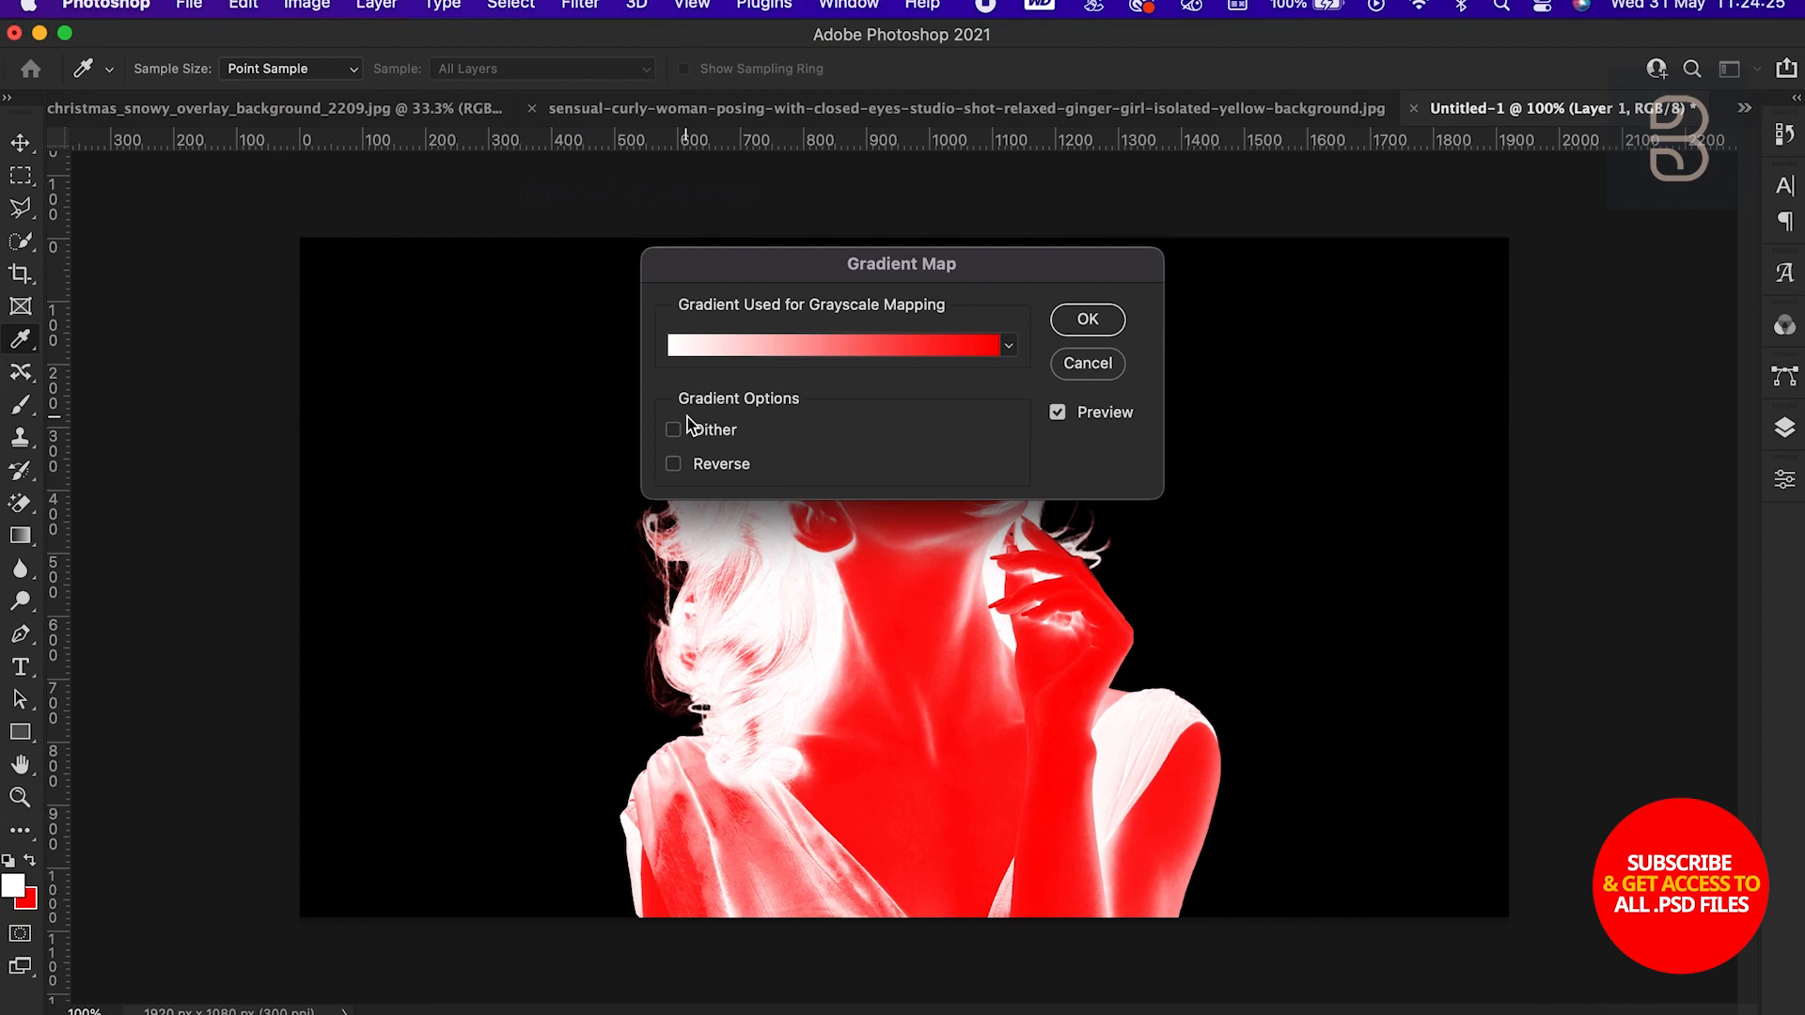
{"action": "left_click", "coordinate": [875, 348]}
{"action": "left_click", "coordinate": [522, 784]}
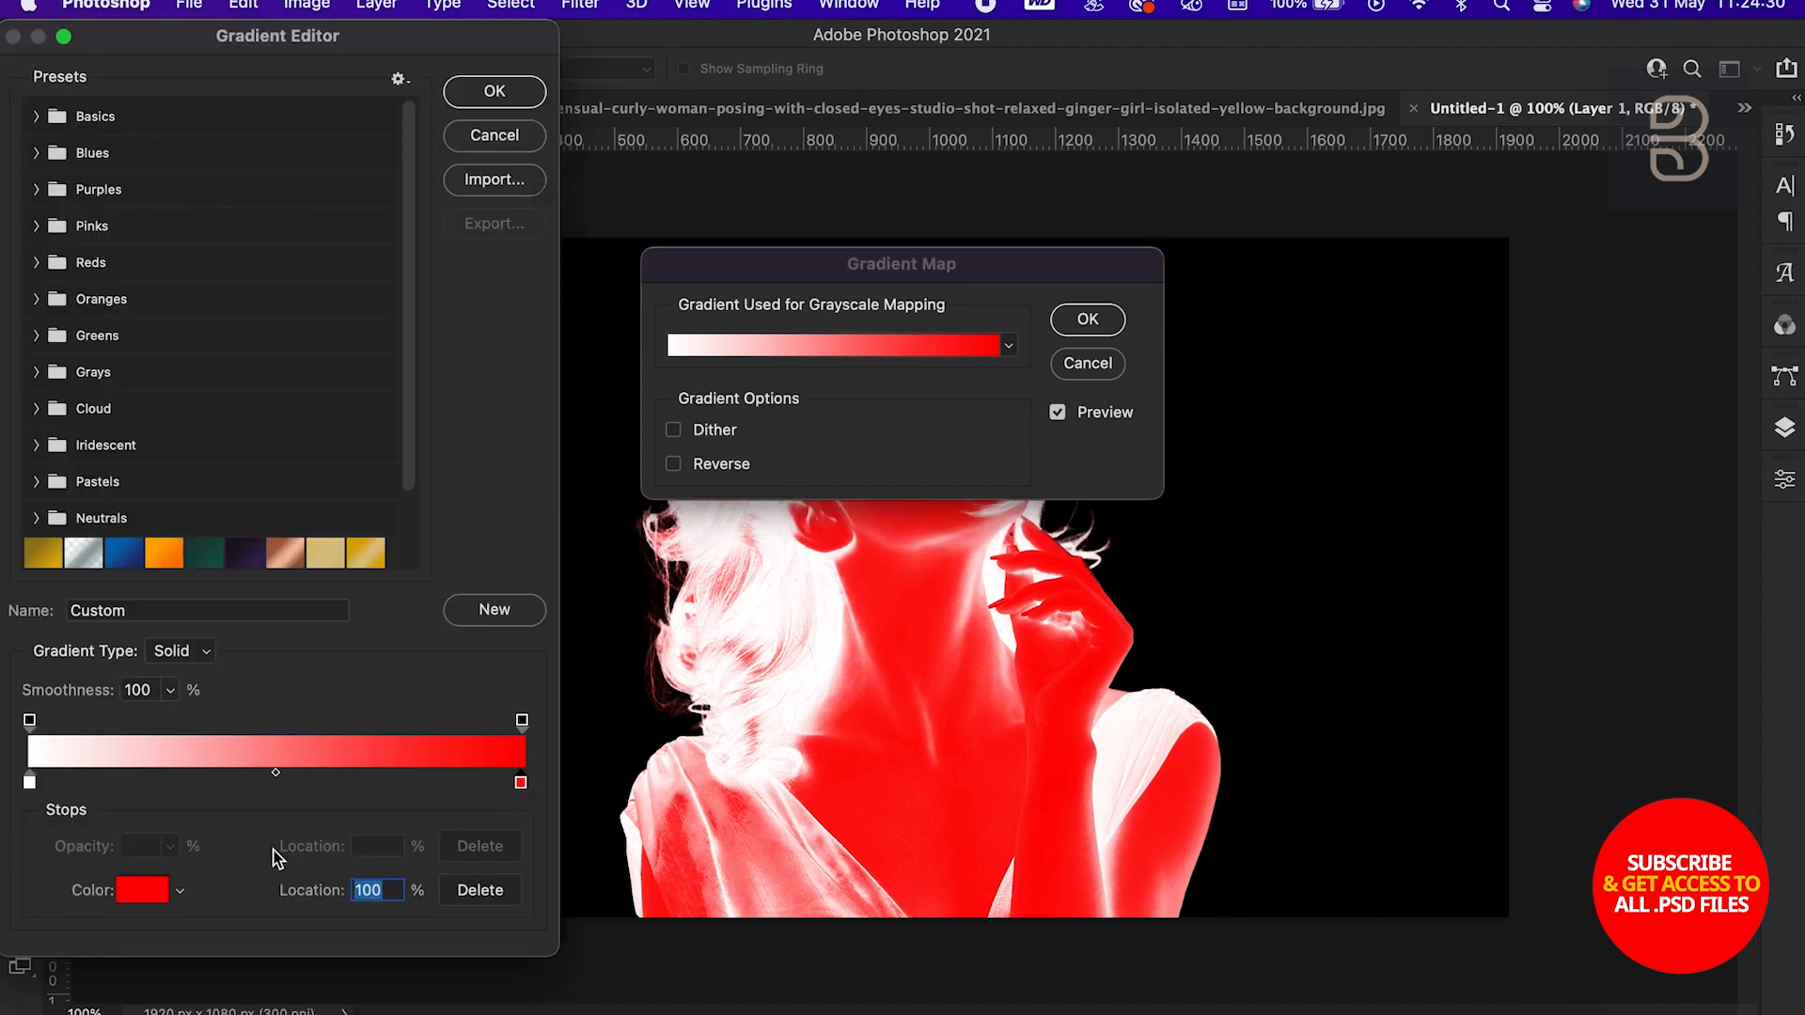
{"action": "left_click", "coordinate": [156, 891]}
{"action": "type", "text": "000000"}
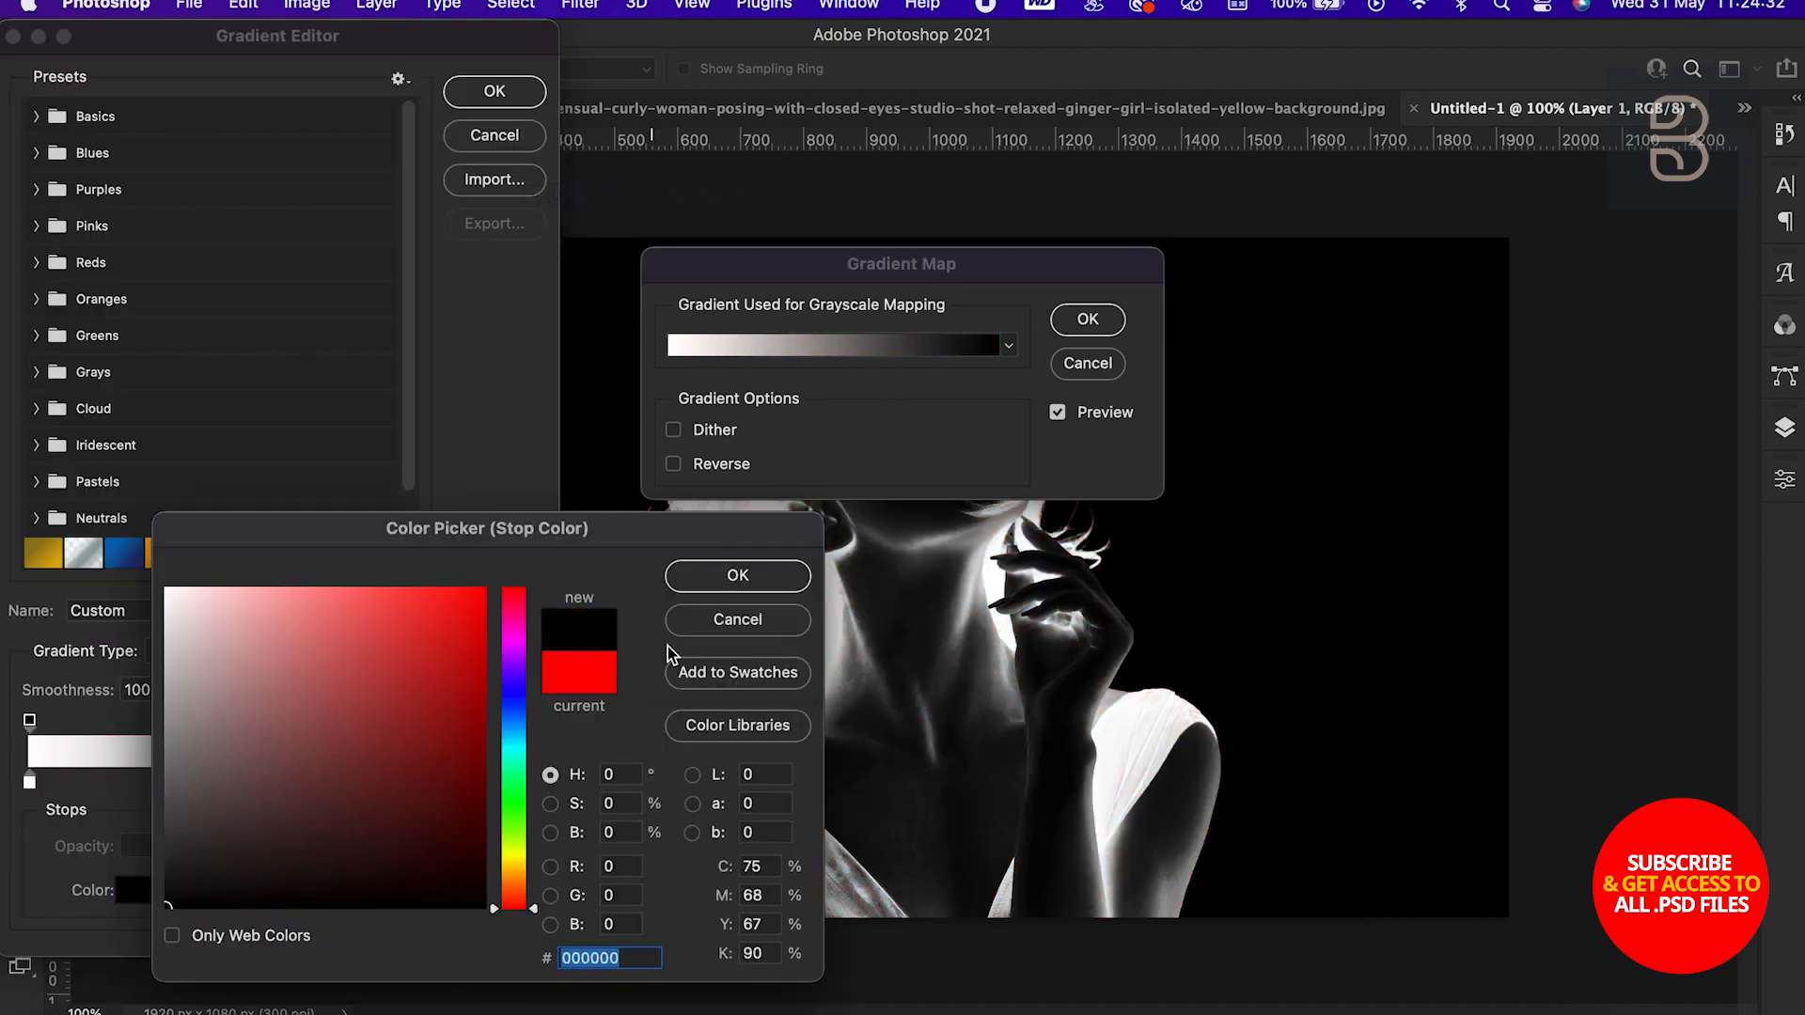
{"action": "left_click", "coordinate": [722, 579]}
{"action": "left_click", "coordinate": [508, 93]}
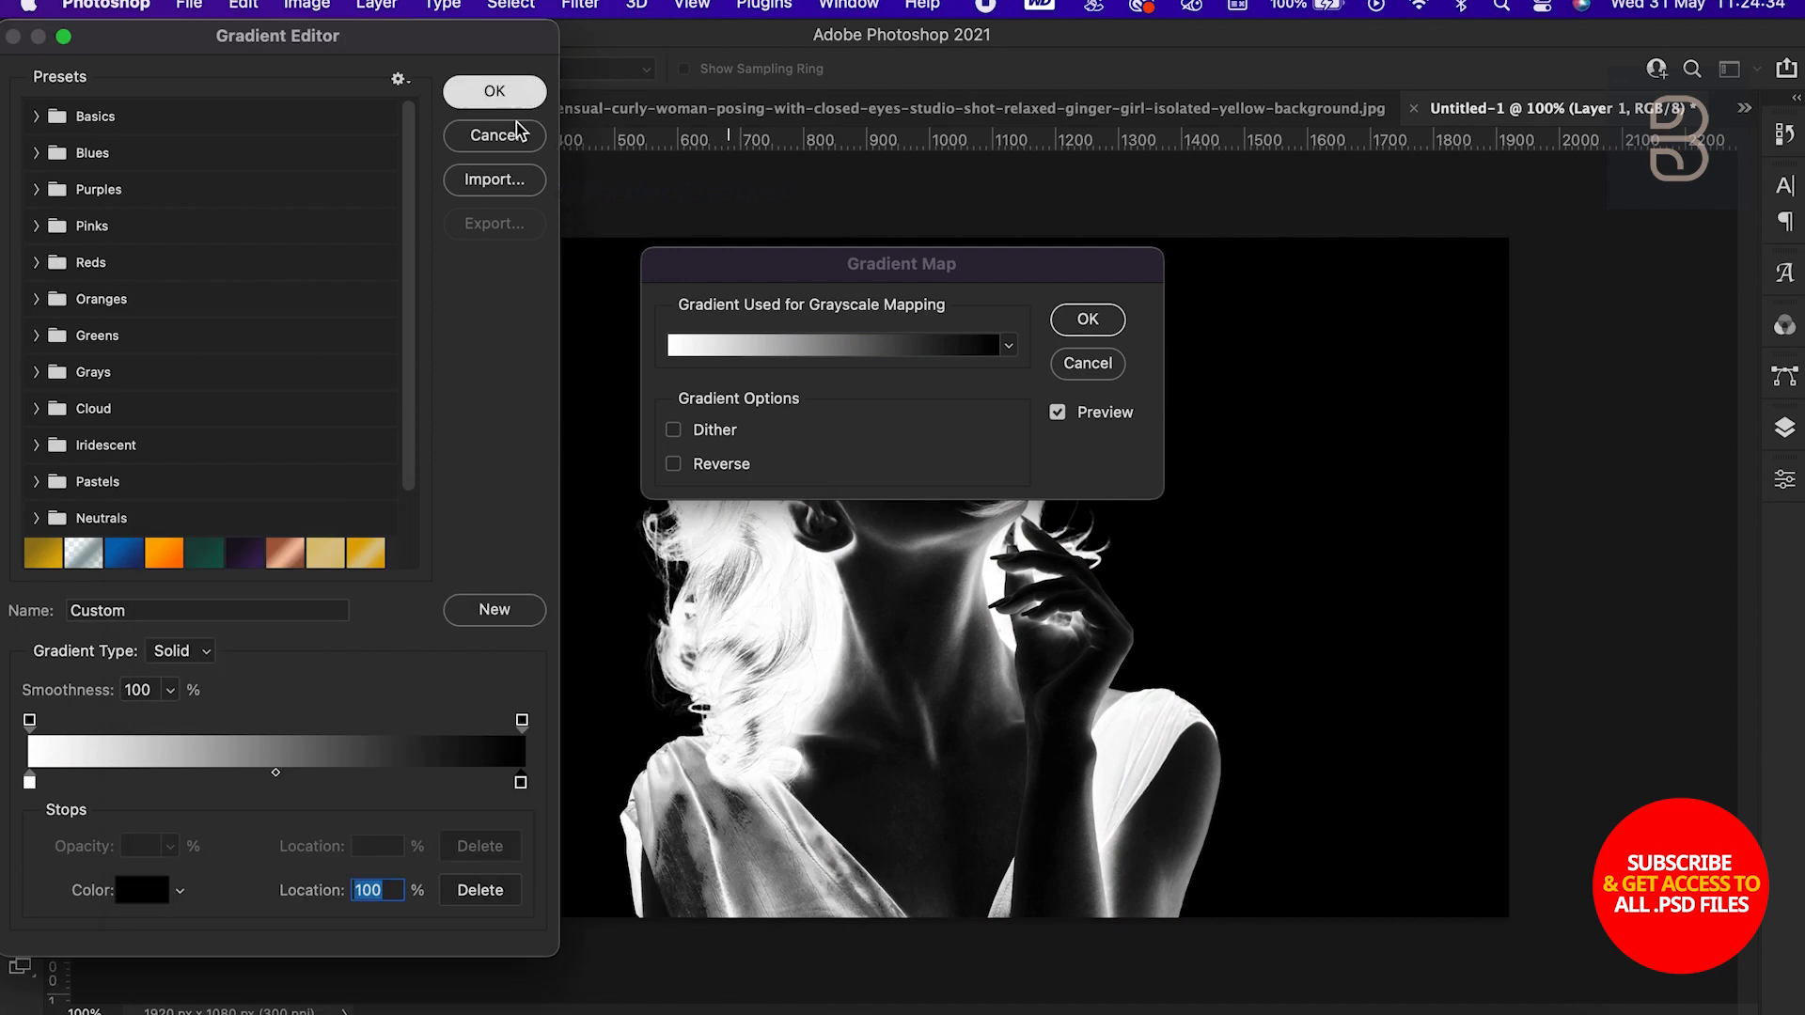
{"action": "left_click", "coordinate": [673, 465]}
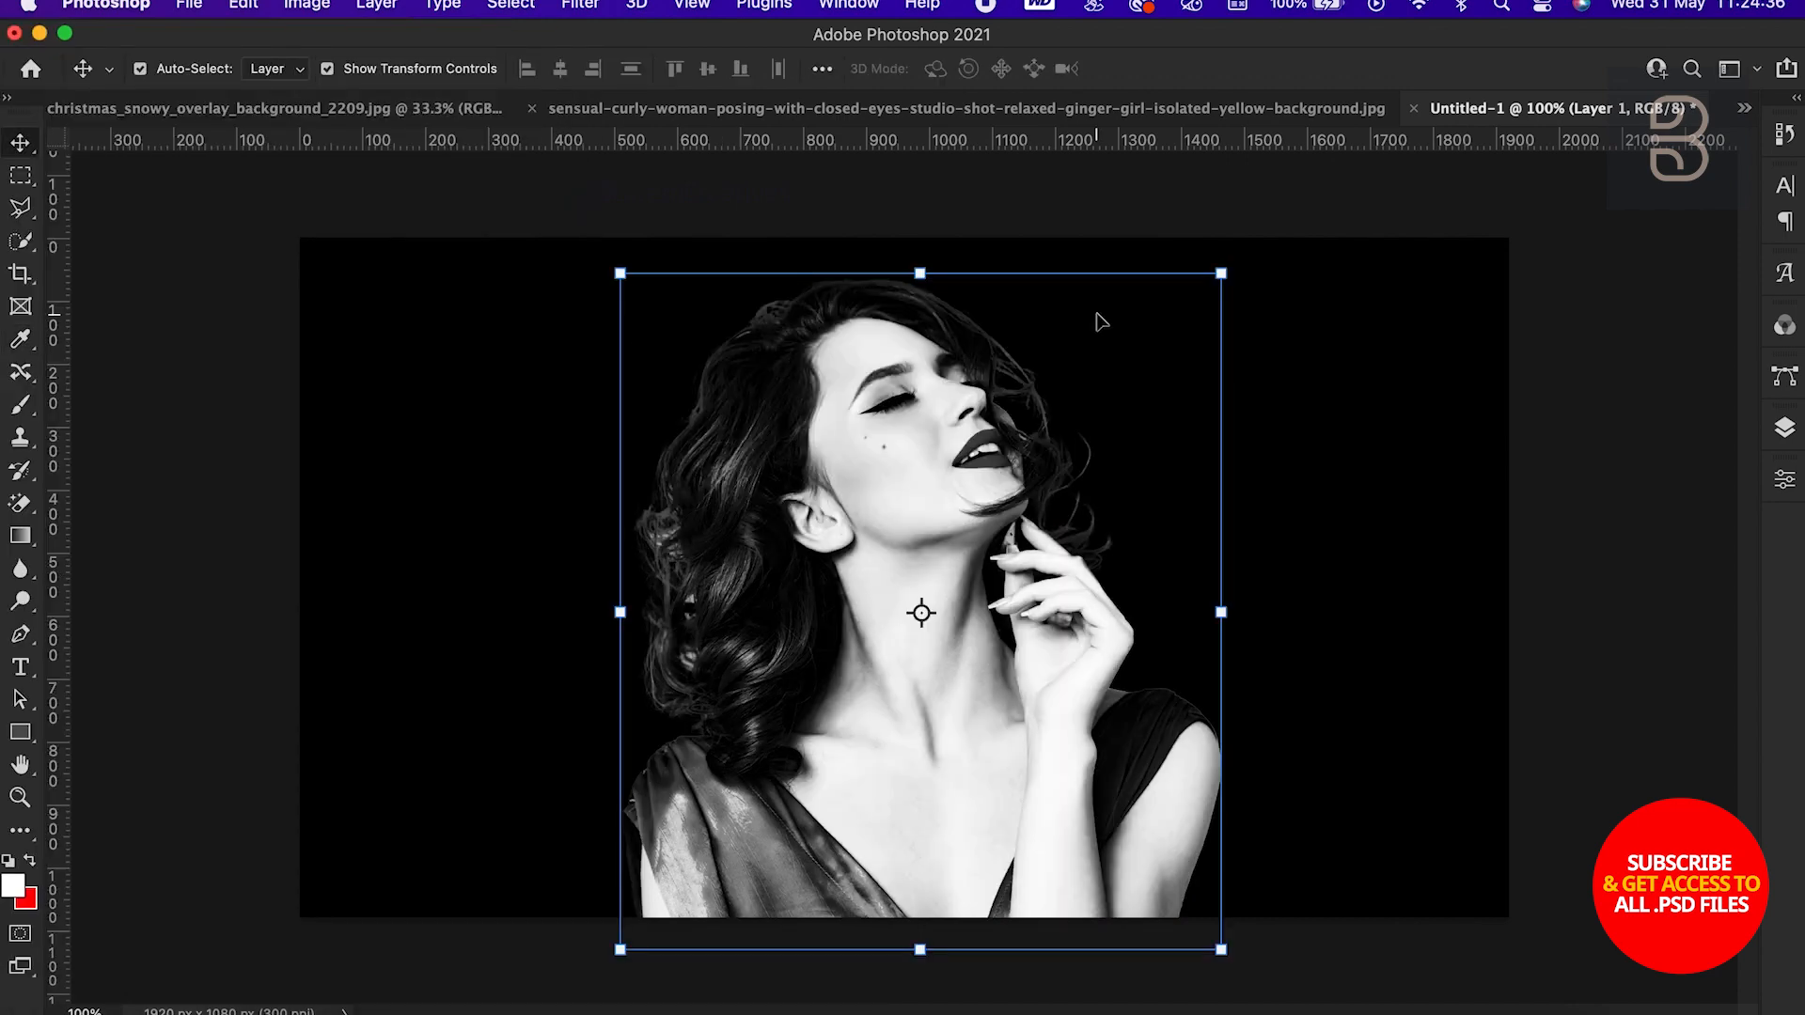
Start a Curves adjustment on the woman's layer and darken the shadows with a curve point at input 41, output 17
{"action": "key", "text": "F7"}
{"action": "left_click", "coordinate": [306, 5]}
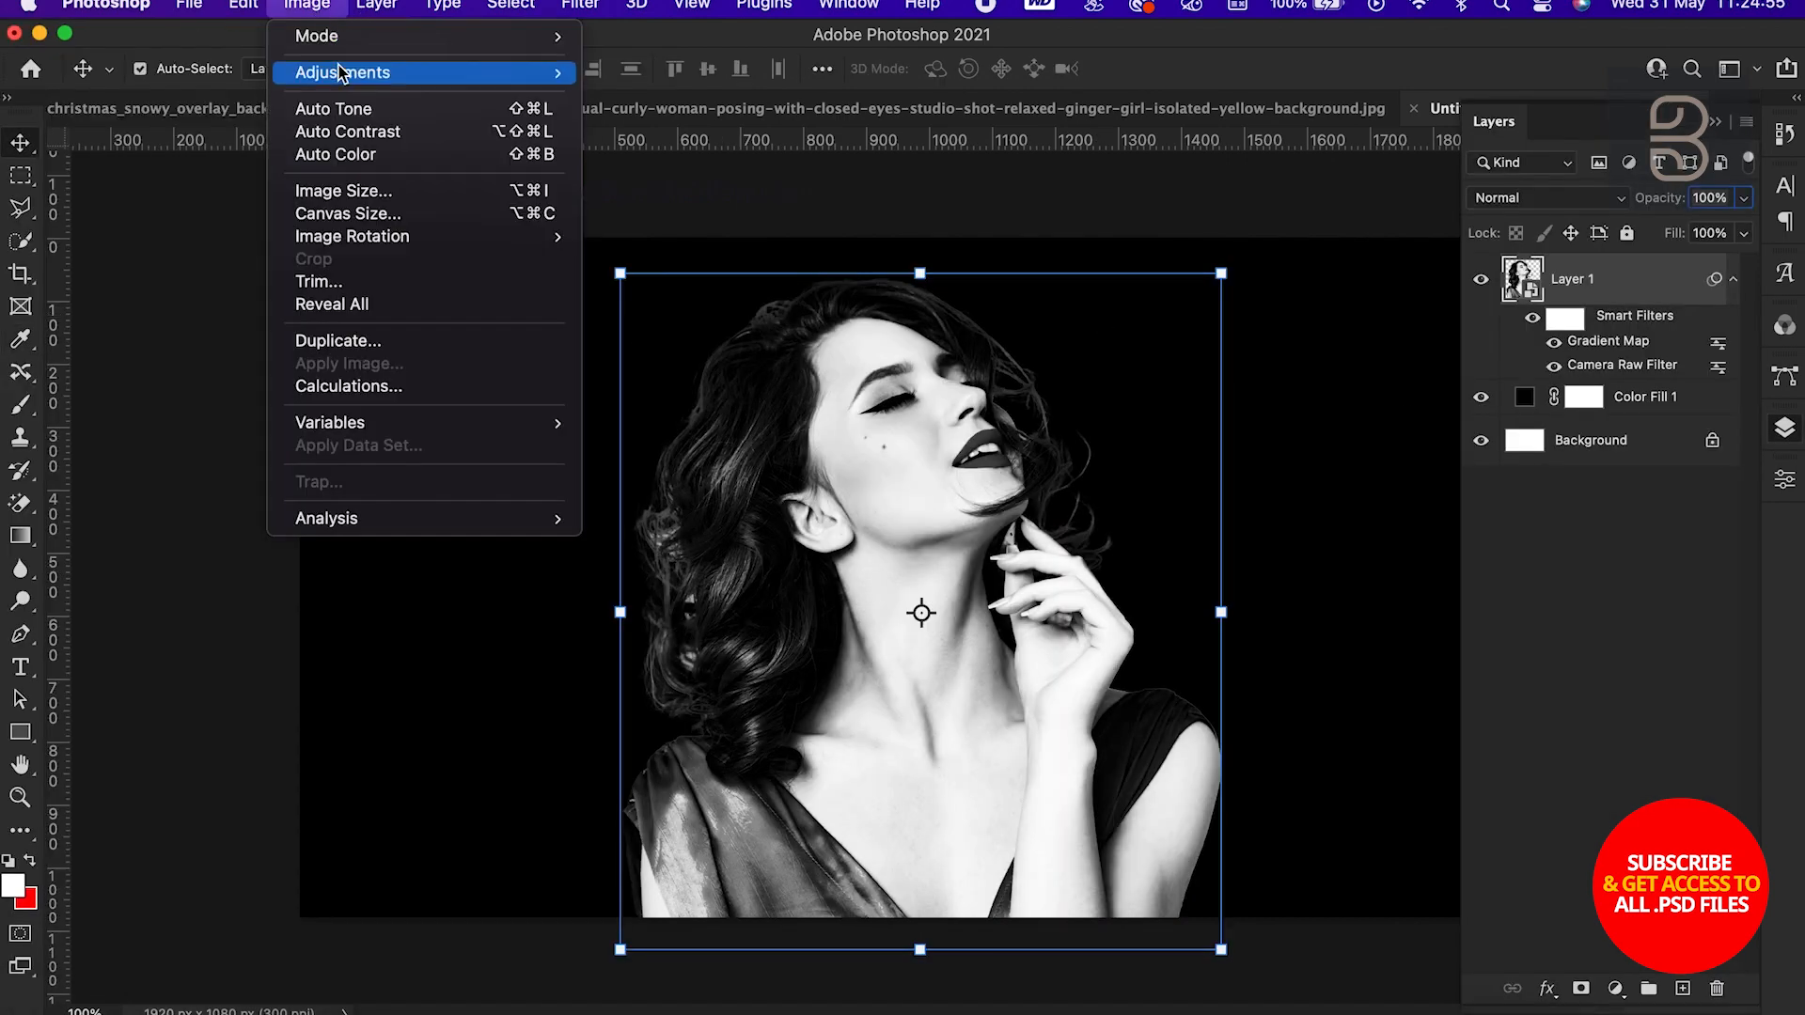
{"action": "mouse_move", "coordinate": [342, 74]}
{"action": "left_click", "coordinate": [724, 118]}
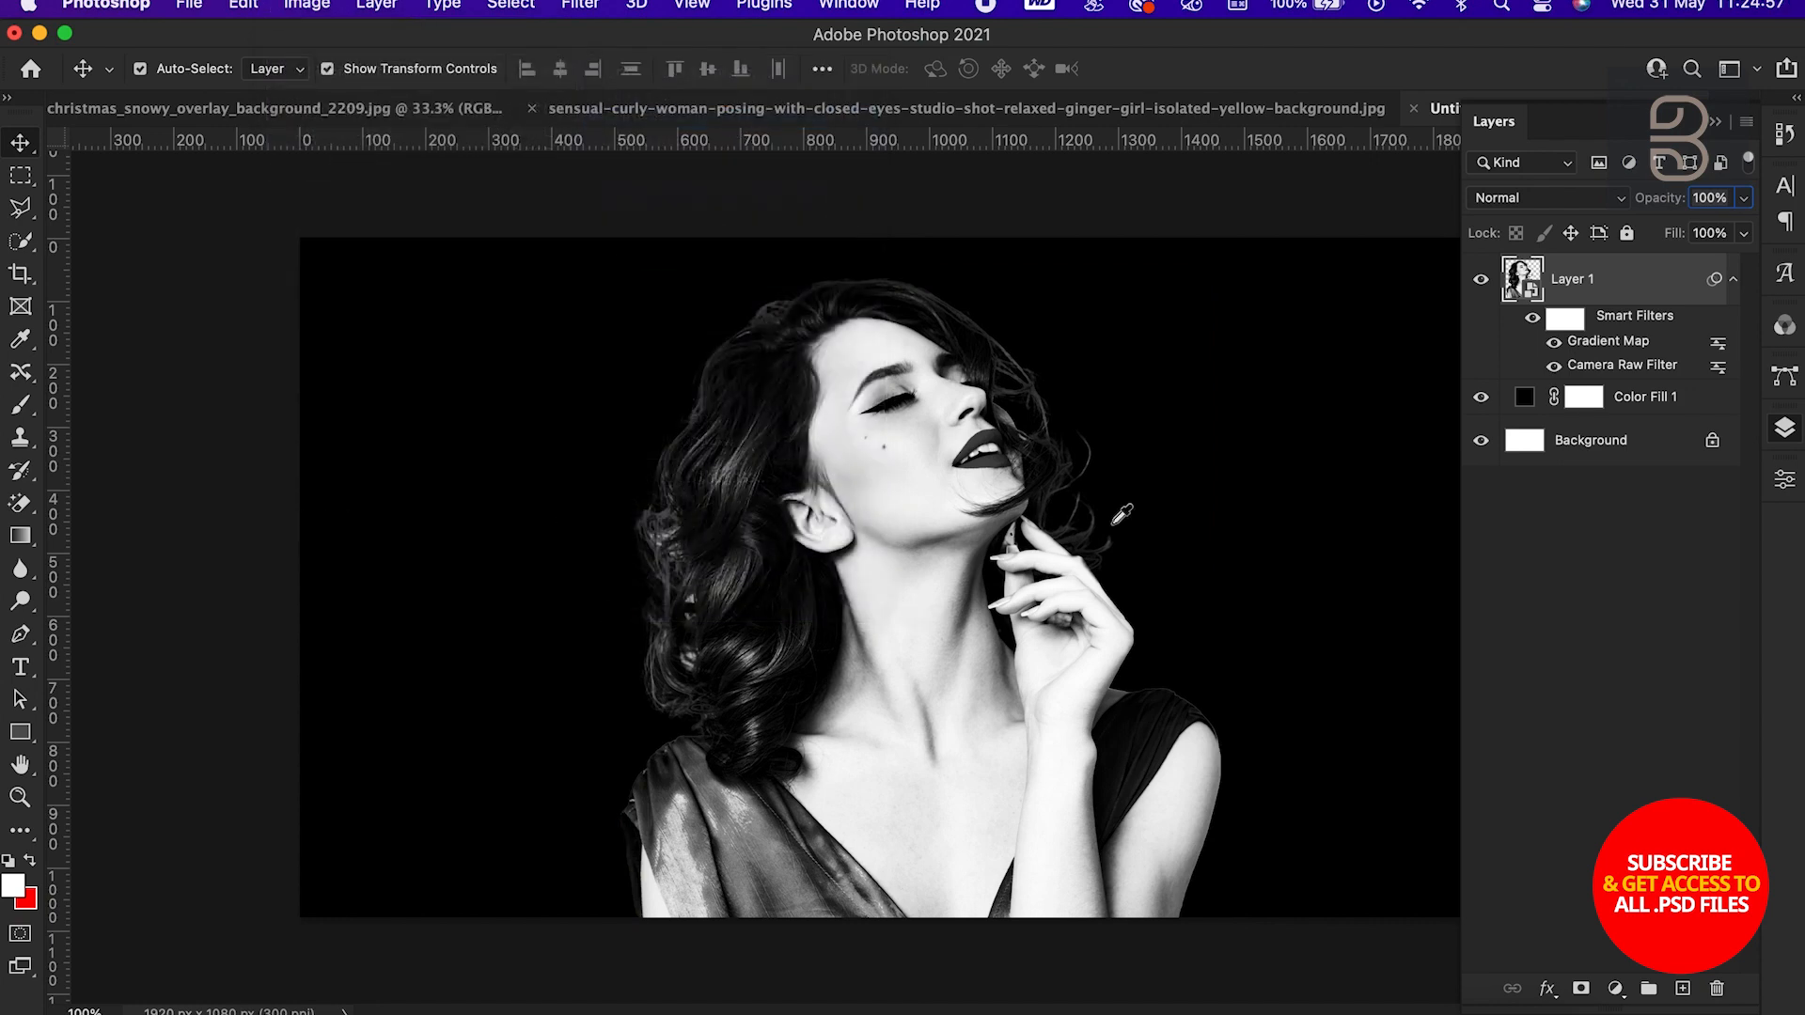
{"action": "left_click_drag", "start_coordinate": [1012, 168], "coordinate": [1653, 247]}
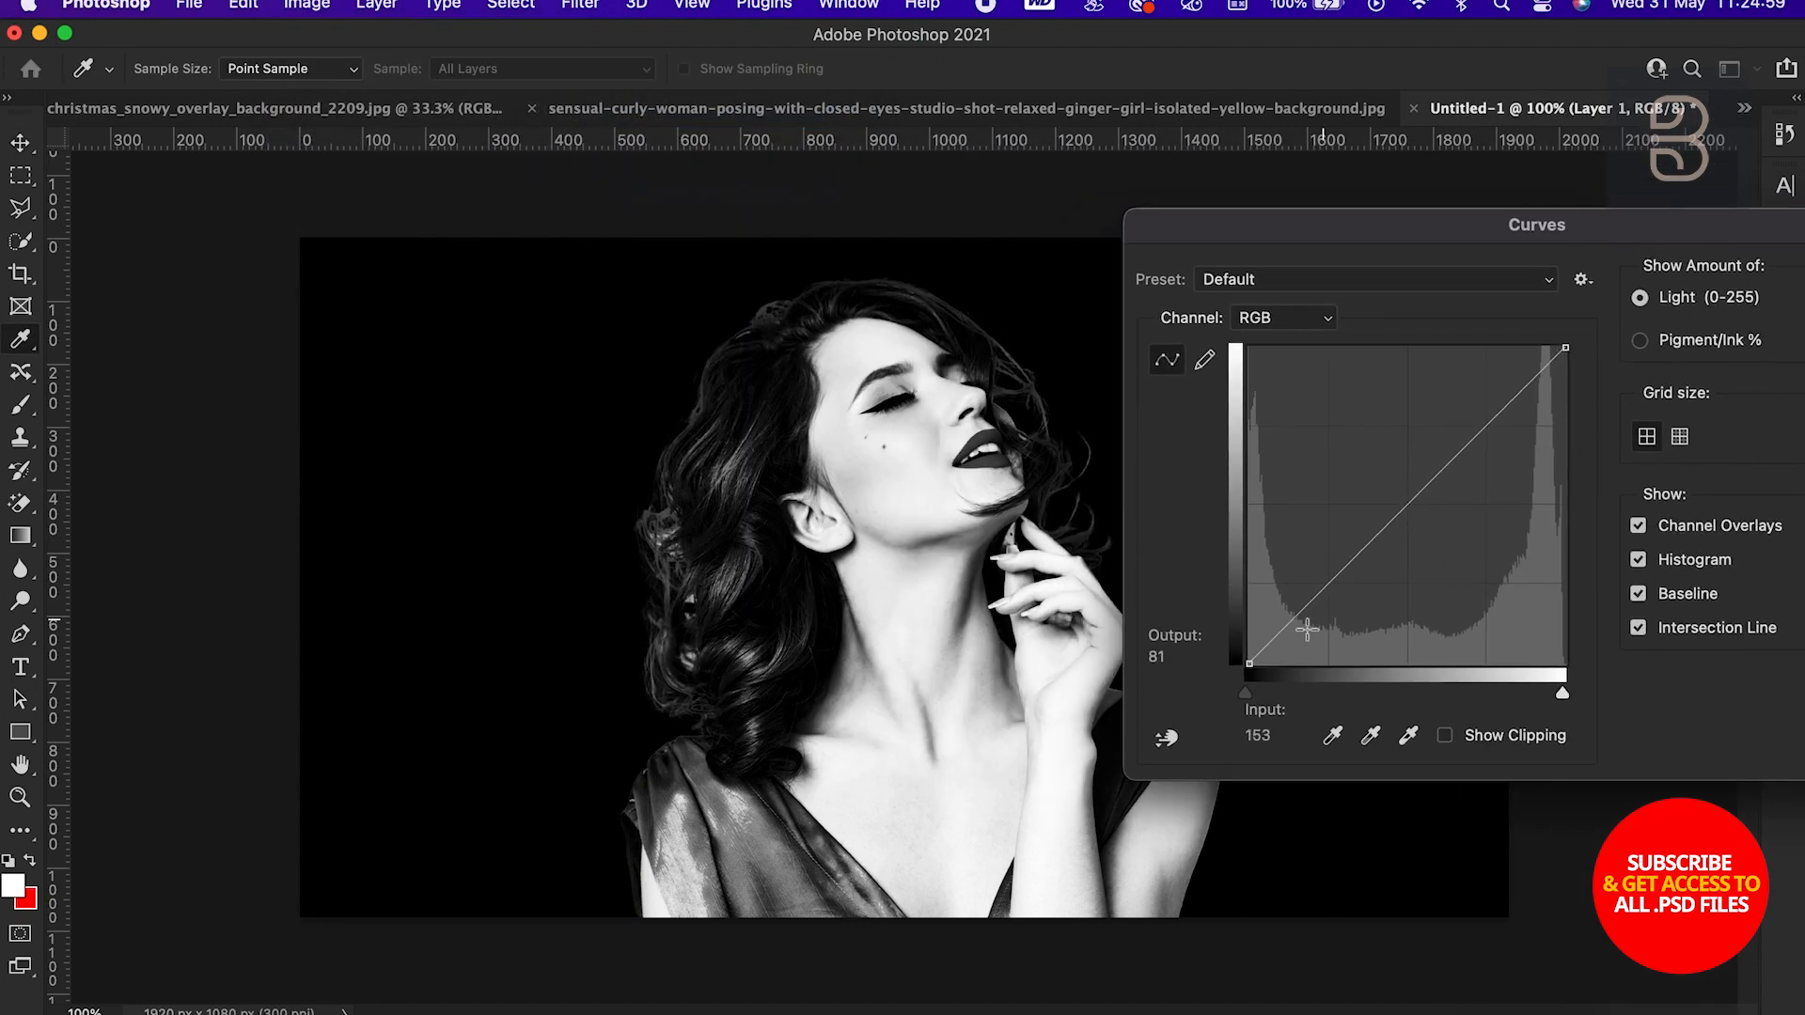
{"action": "mouse_move", "coordinate": [1307, 628]}
{"action": "left_mouse_down"}
{"action": "mouse_move", "coordinate": [1289, 624]}
{"action": "mouse_move", "coordinate": [1302, 642]}
{"action": "left_mouse_up"}
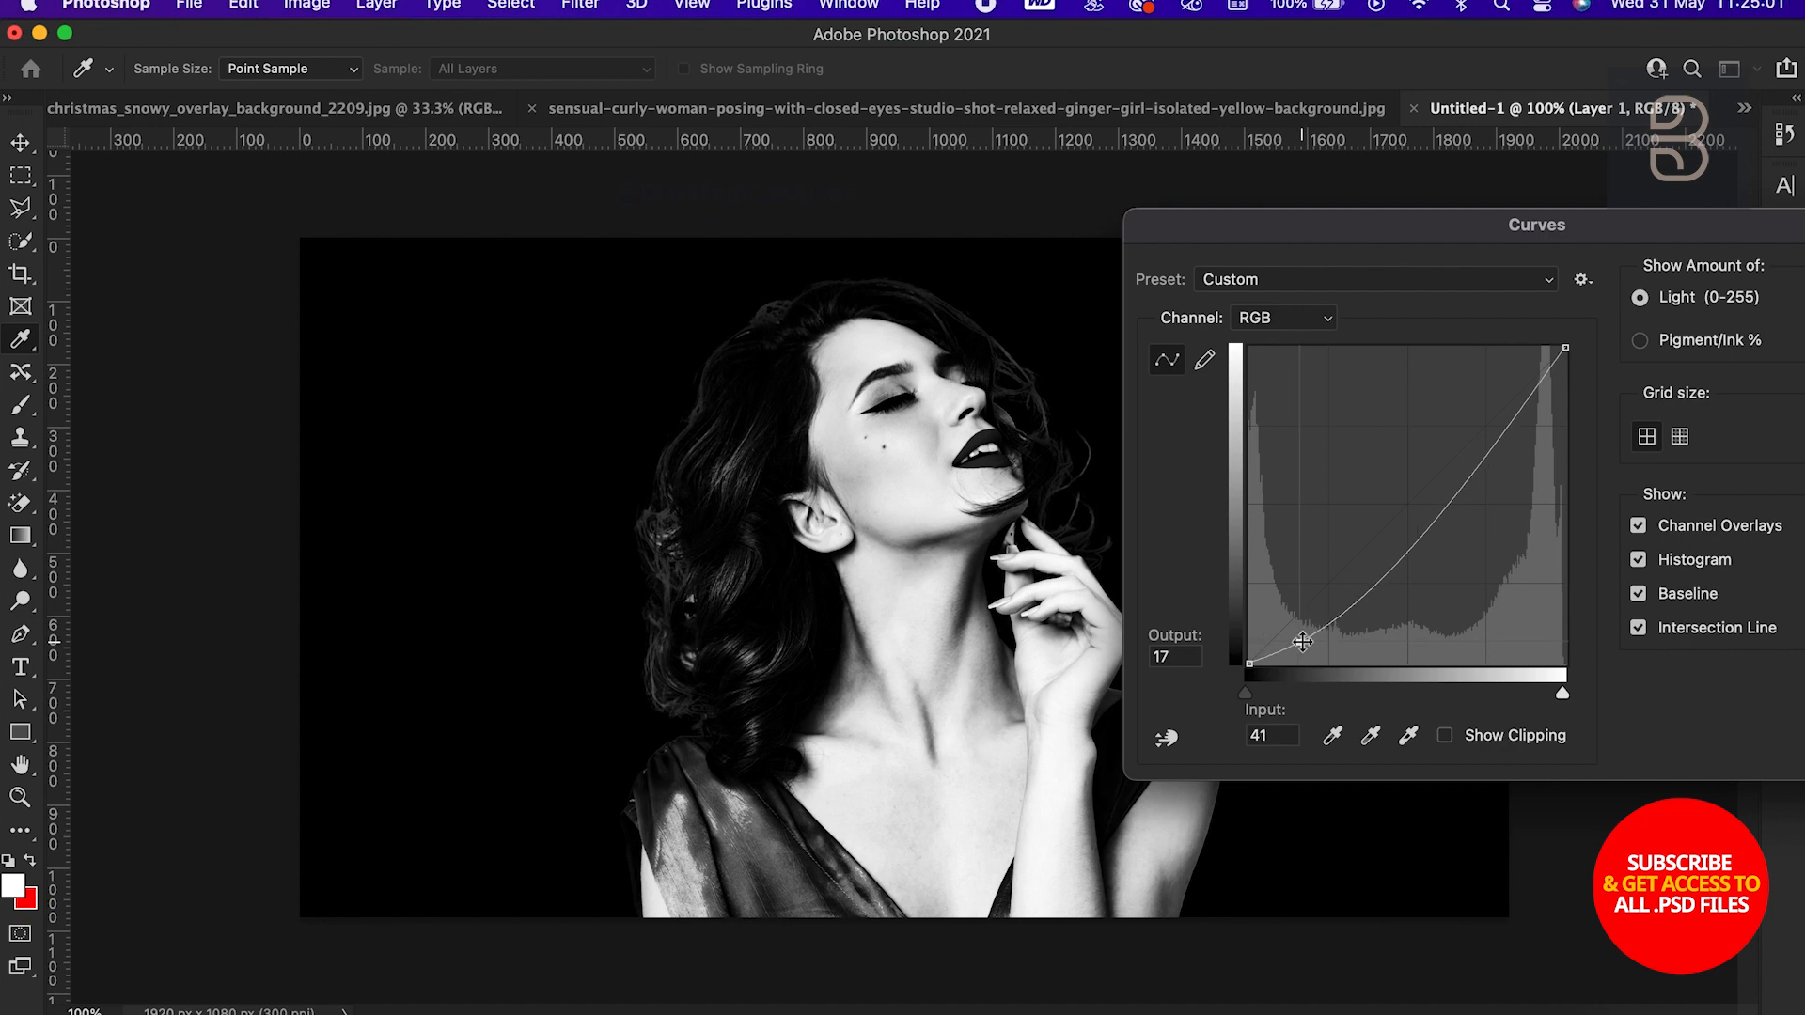
Add curve points at about input 218, output 192 and at input 162, output 94, and apply the Curves adjustment
{"action": "left_click", "coordinate": [1504, 410]}
{"action": "left_click_drag", "start_coordinate": [1504, 410], "coordinate": [1523, 432]}
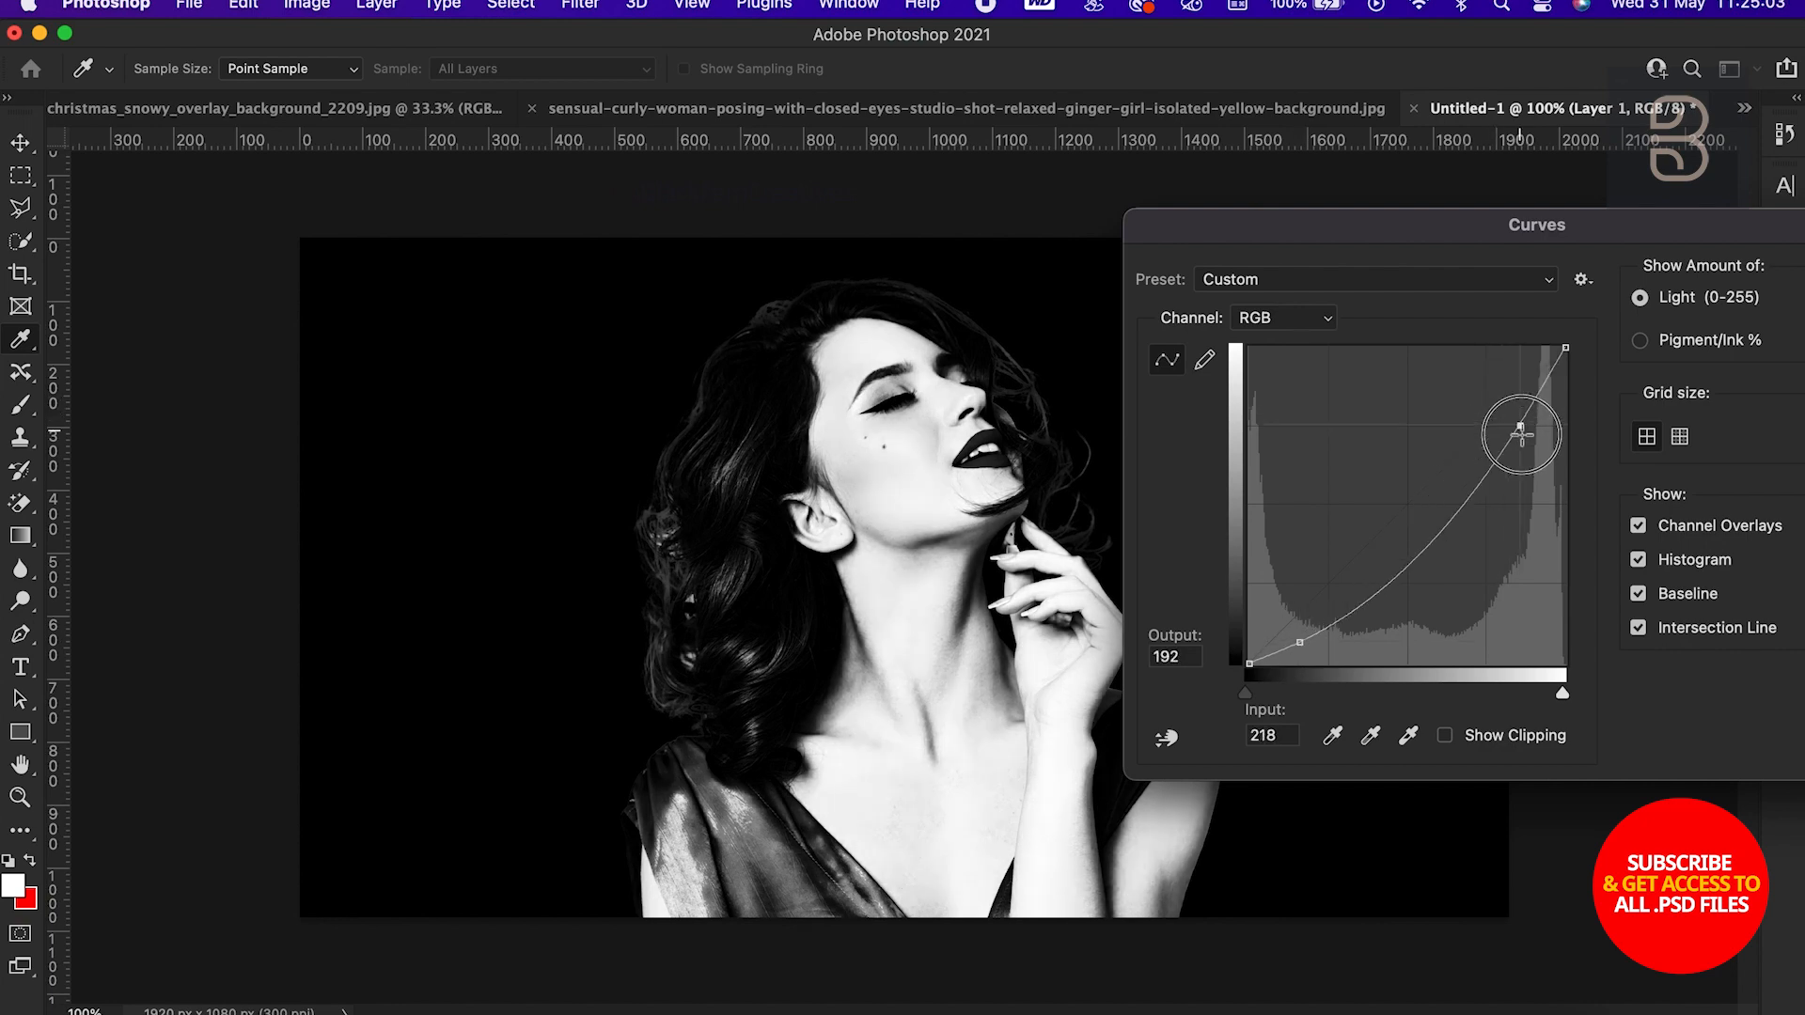
{"action": "mouse_move", "coordinate": [1453, 534]}
{"action": "left_mouse_down"}
{"action": "mouse_move", "coordinate": [1456, 550]}
{"action": "mouse_move", "coordinate": [1451, 536]}
{"action": "left_mouse_up"}
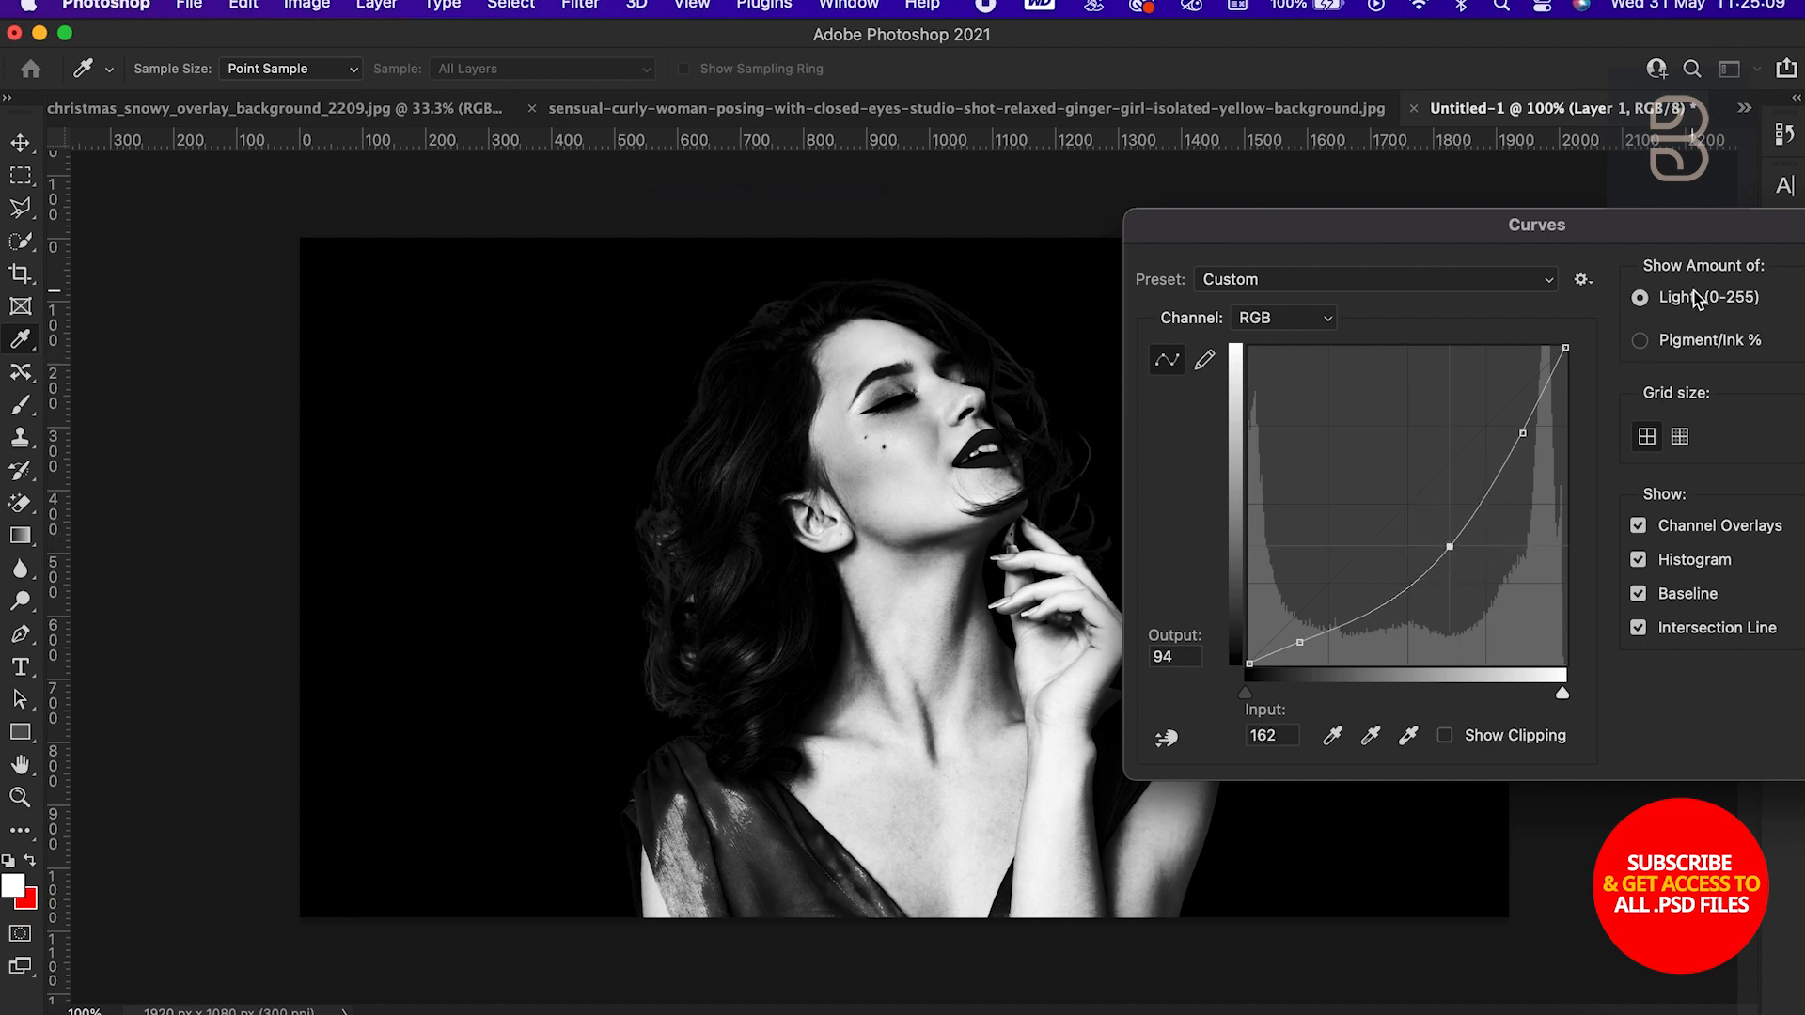
{"action": "left_click_drag", "start_coordinate": [1351, 246], "coordinate": [294, 653]}
{"action": "left_click", "coordinate": [810, 707]}
{"action": "key", "text": "v"}
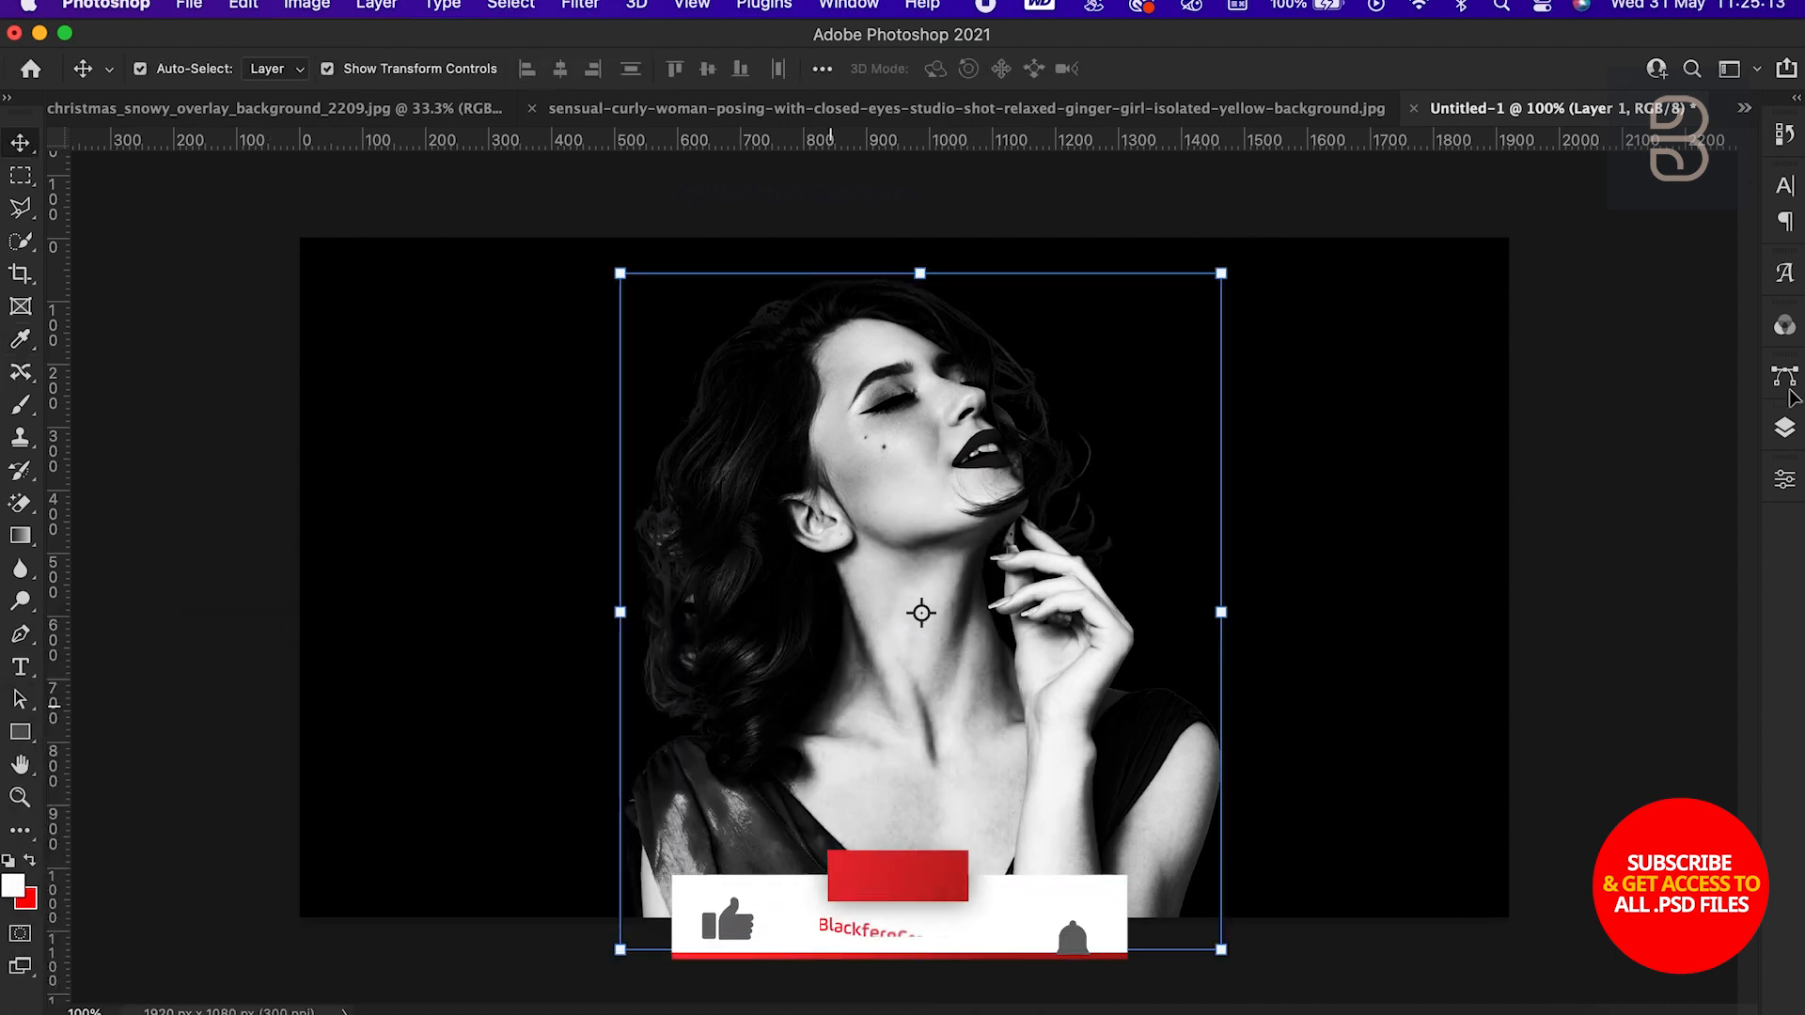
Add a Hue/Saturation adjustment layer above the woman with Colorize on and a cyan-blue tint at Saturation 47
{"action": "left_click", "coordinate": [1785, 428]}
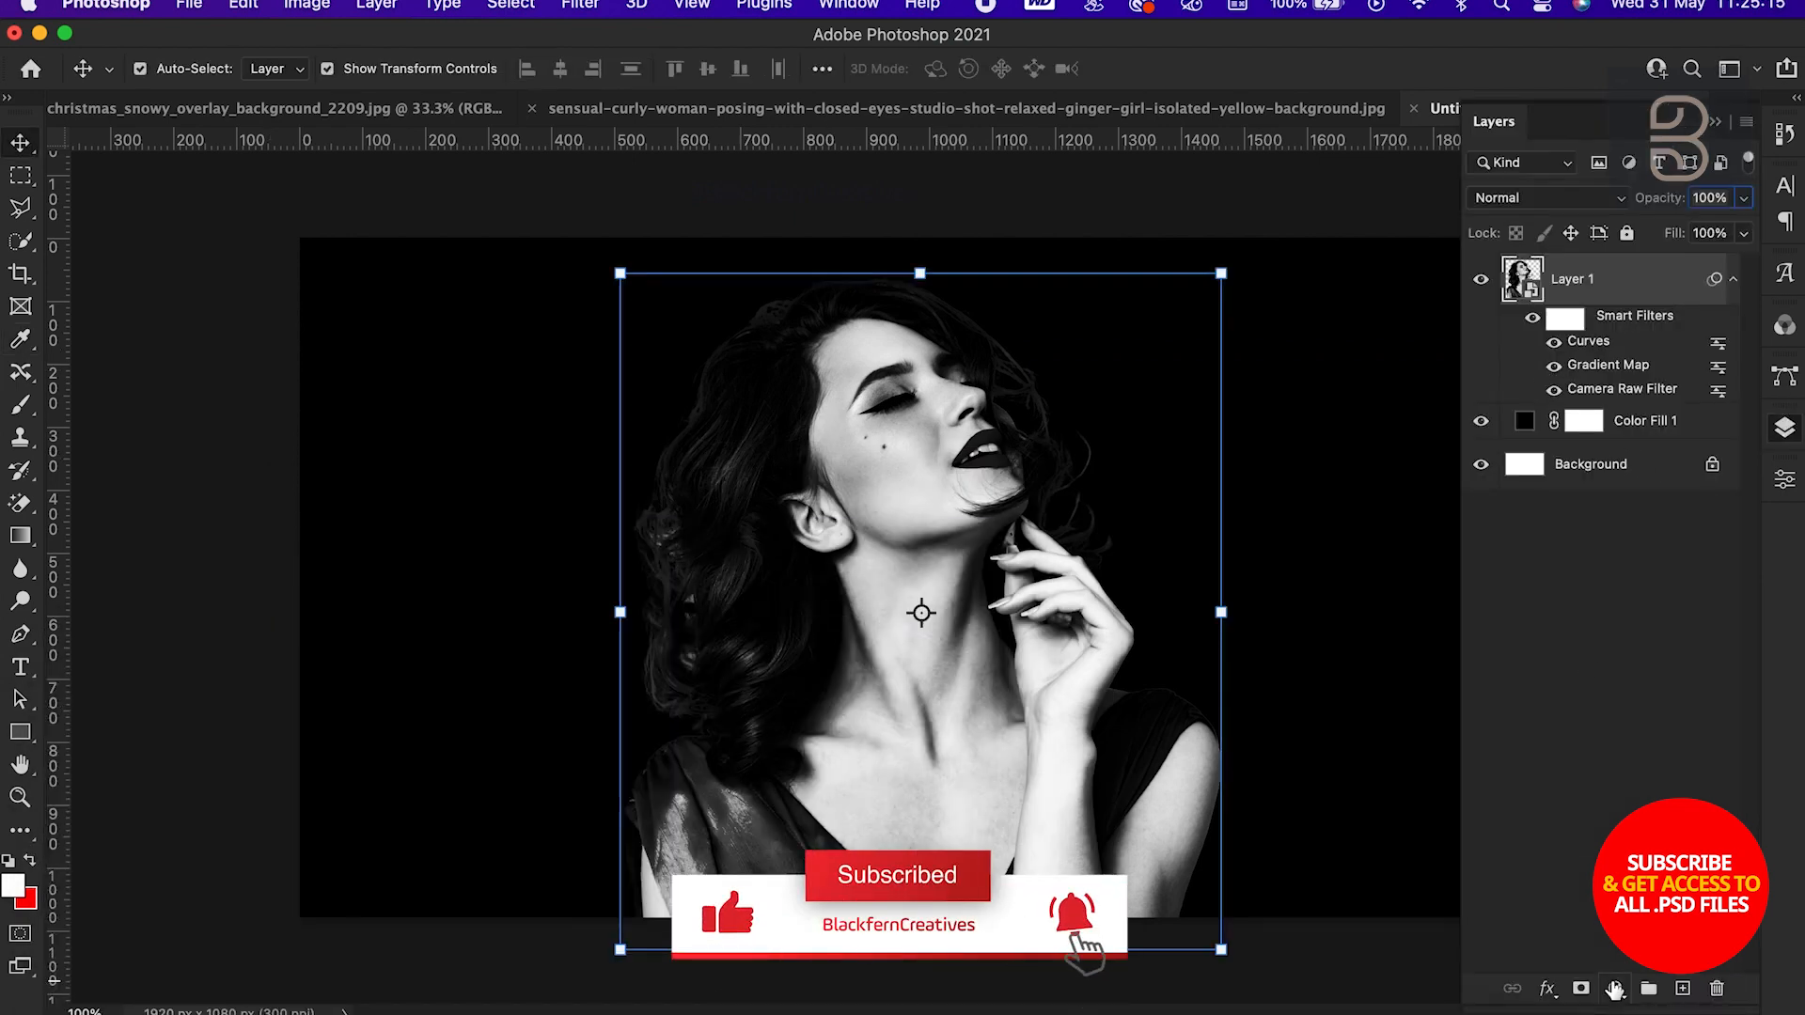
{"action": "left_click", "coordinate": [1615, 988]}
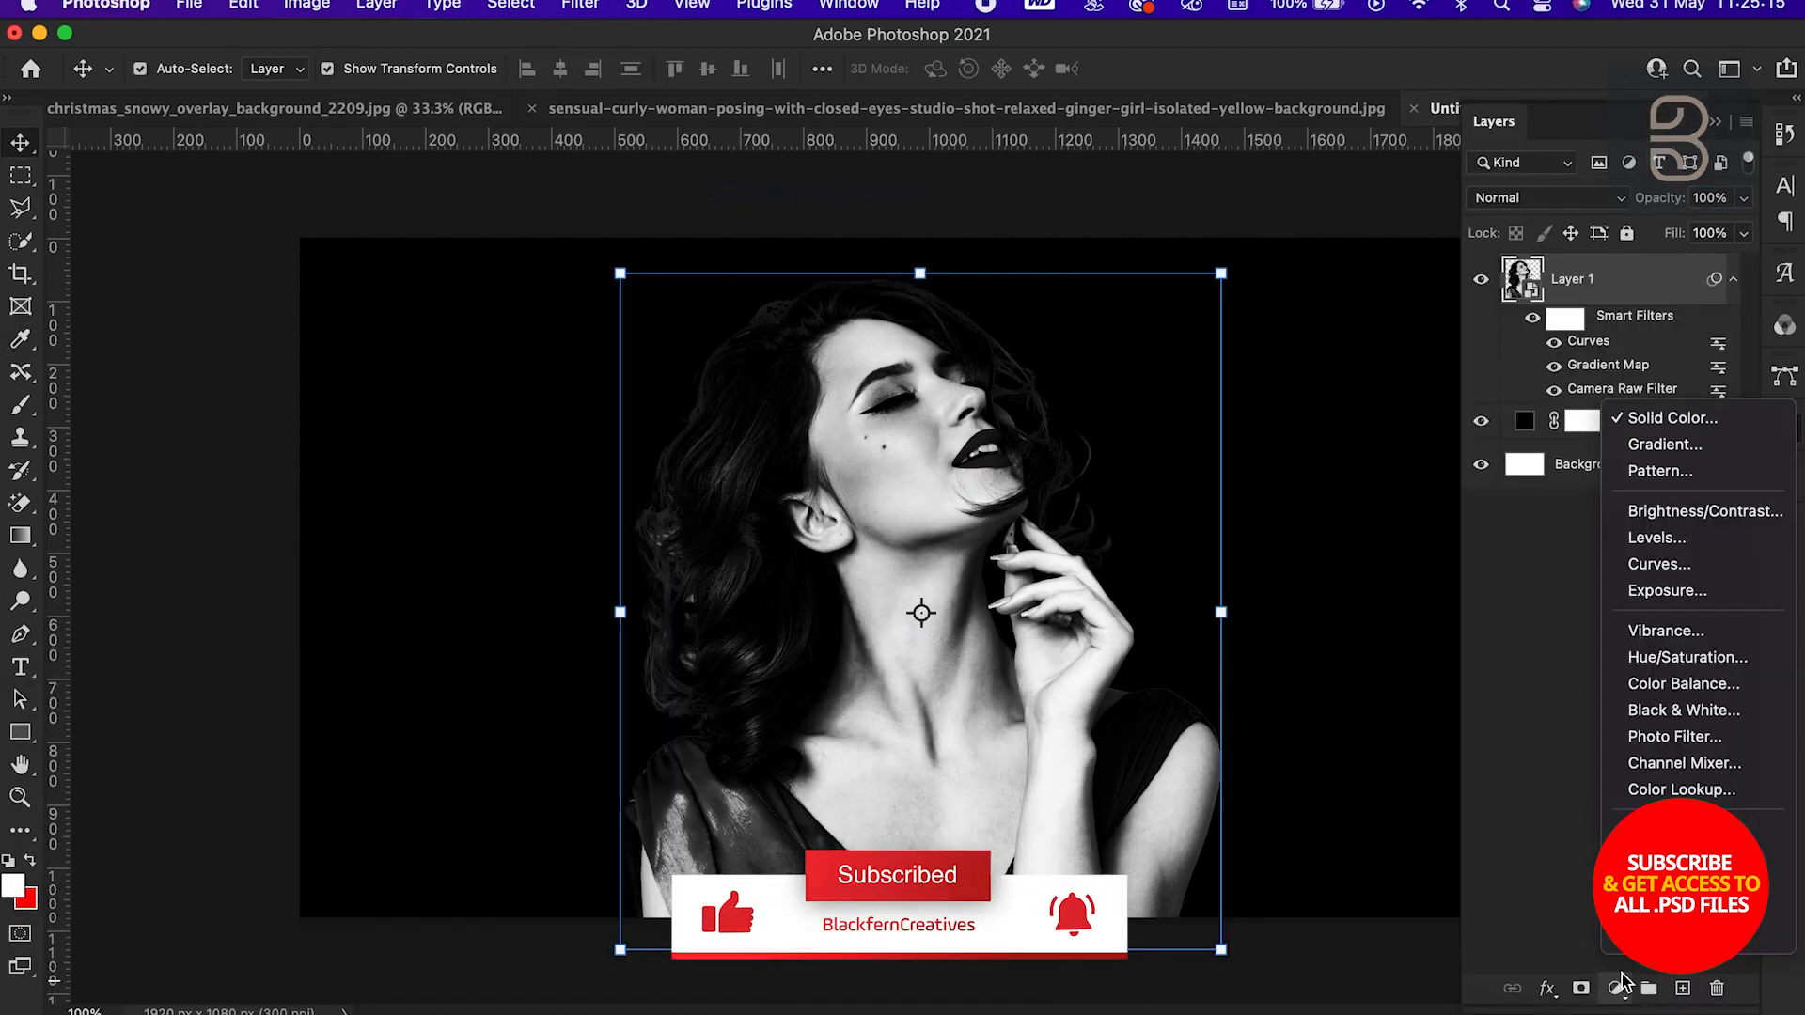
{"action": "left_click", "coordinate": [1683, 656]}
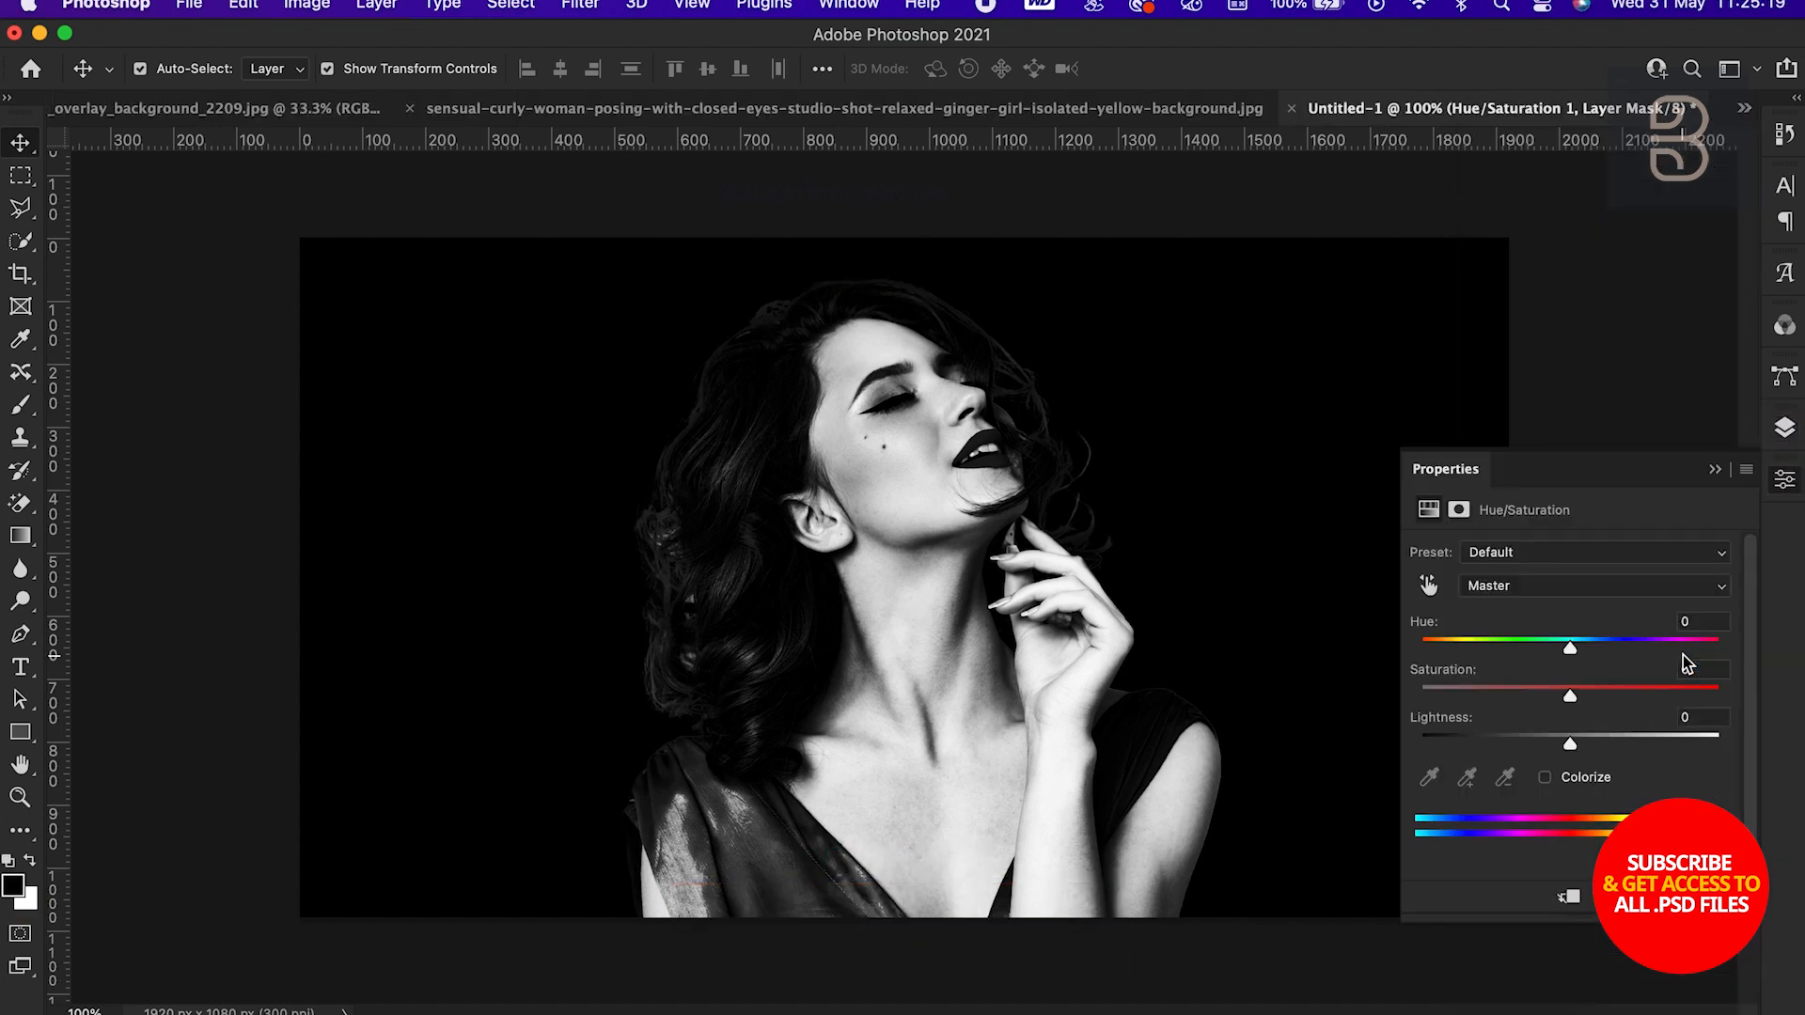
{"action": "left_click", "coordinate": [1547, 785]}
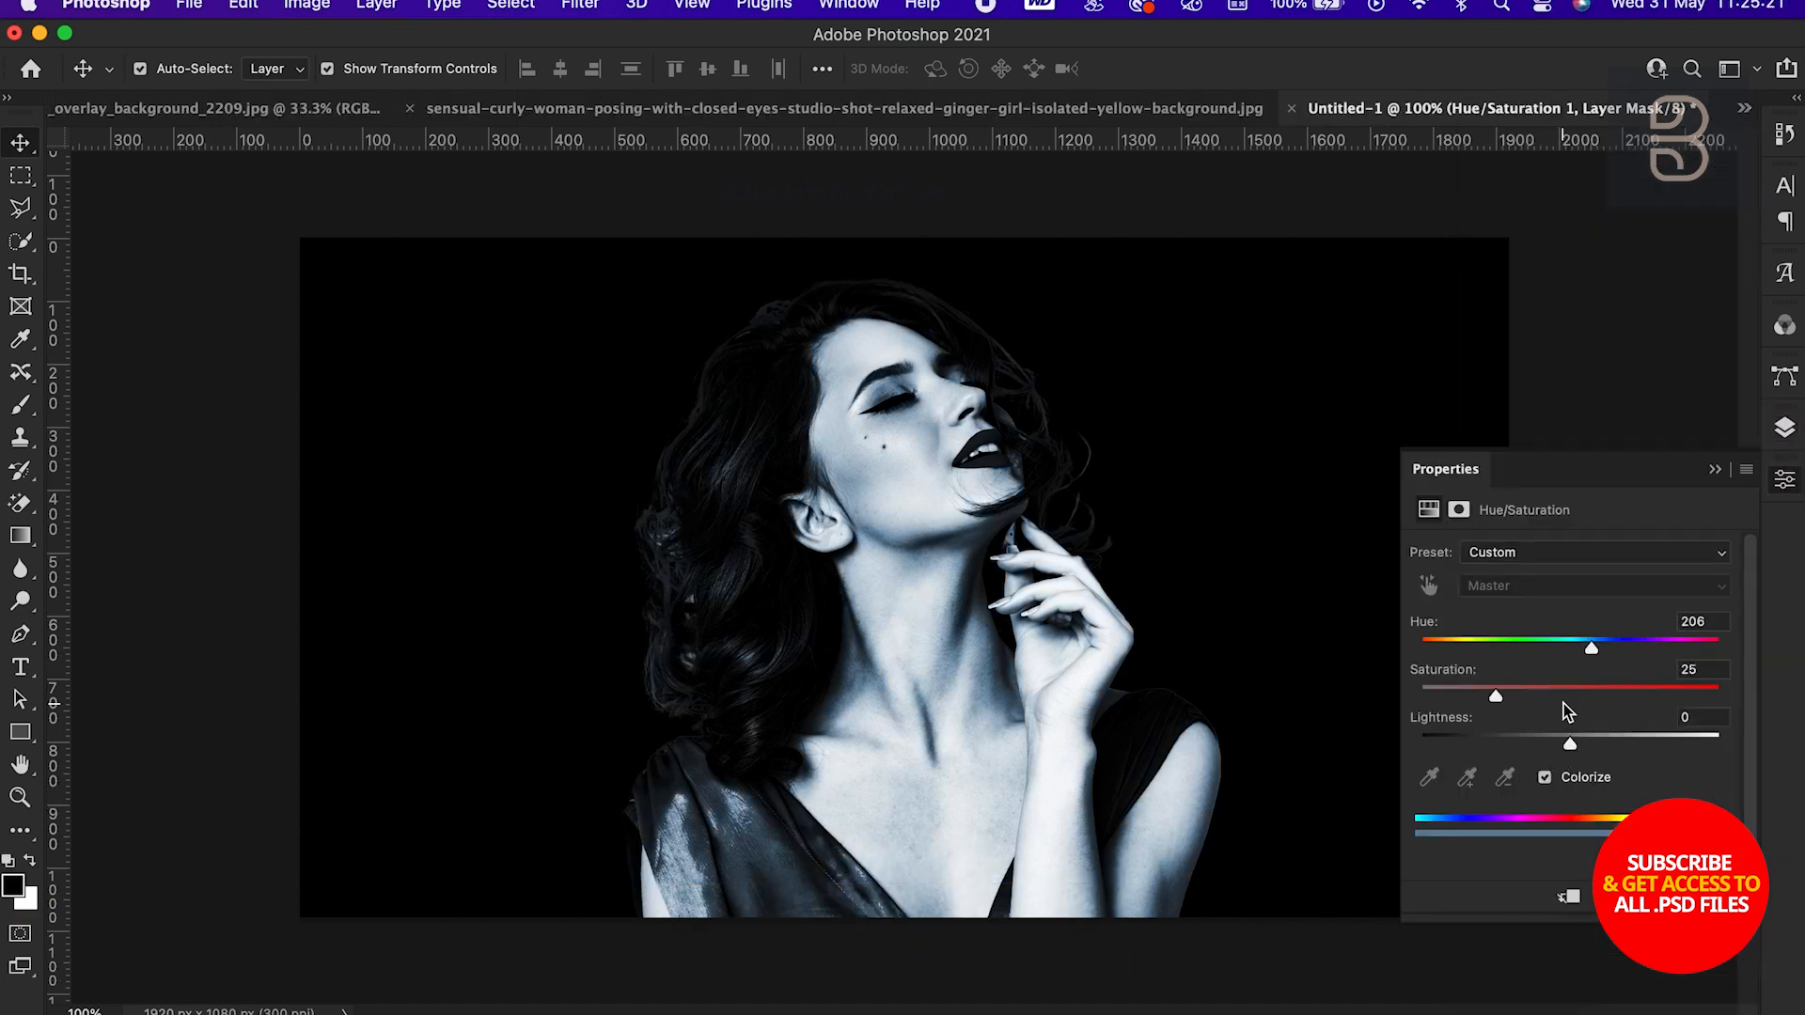
{"action": "left_click_drag", "start_coordinate": [1585, 653], "coordinate": [1563, 696]}
{"action": "left_click", "coordinate": [1715, 471]}
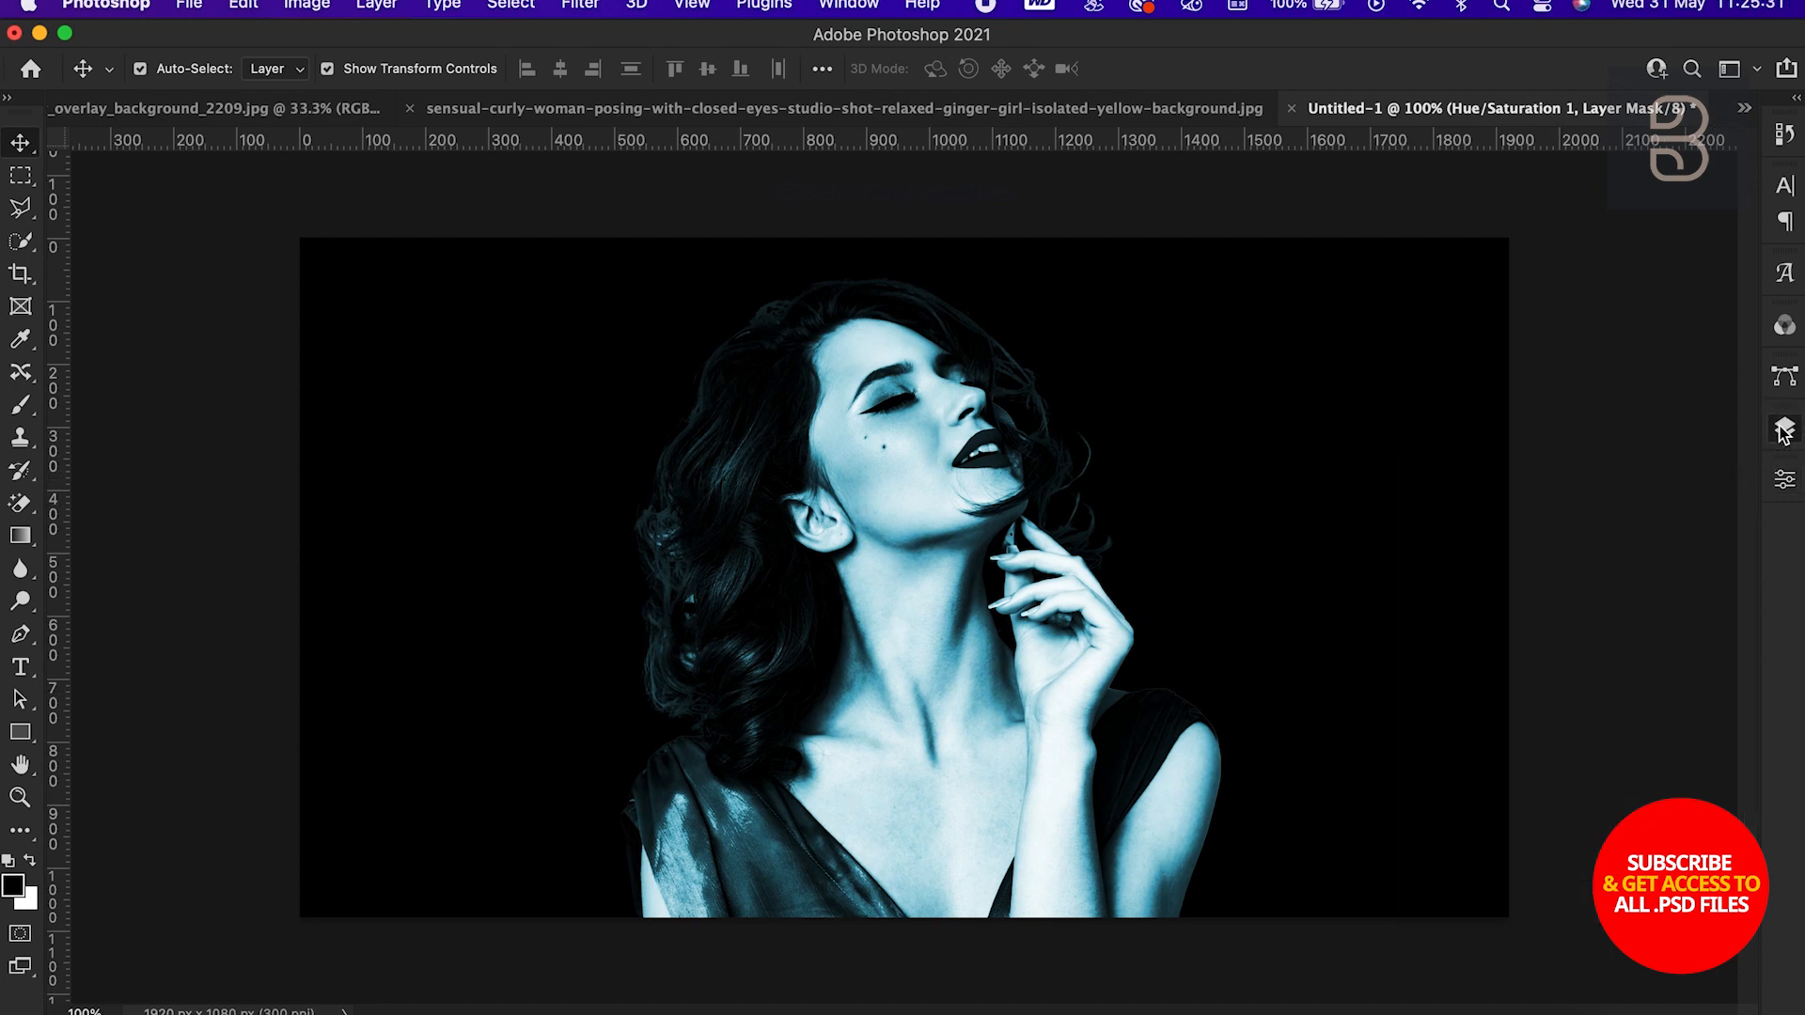
Clip the Hue/Saturation adjustment layer to the woman's layer
{"action": "left_click", "coordinate": [1783, 430]}
{"action": "right_click", "coordinate": [1672, 280]}
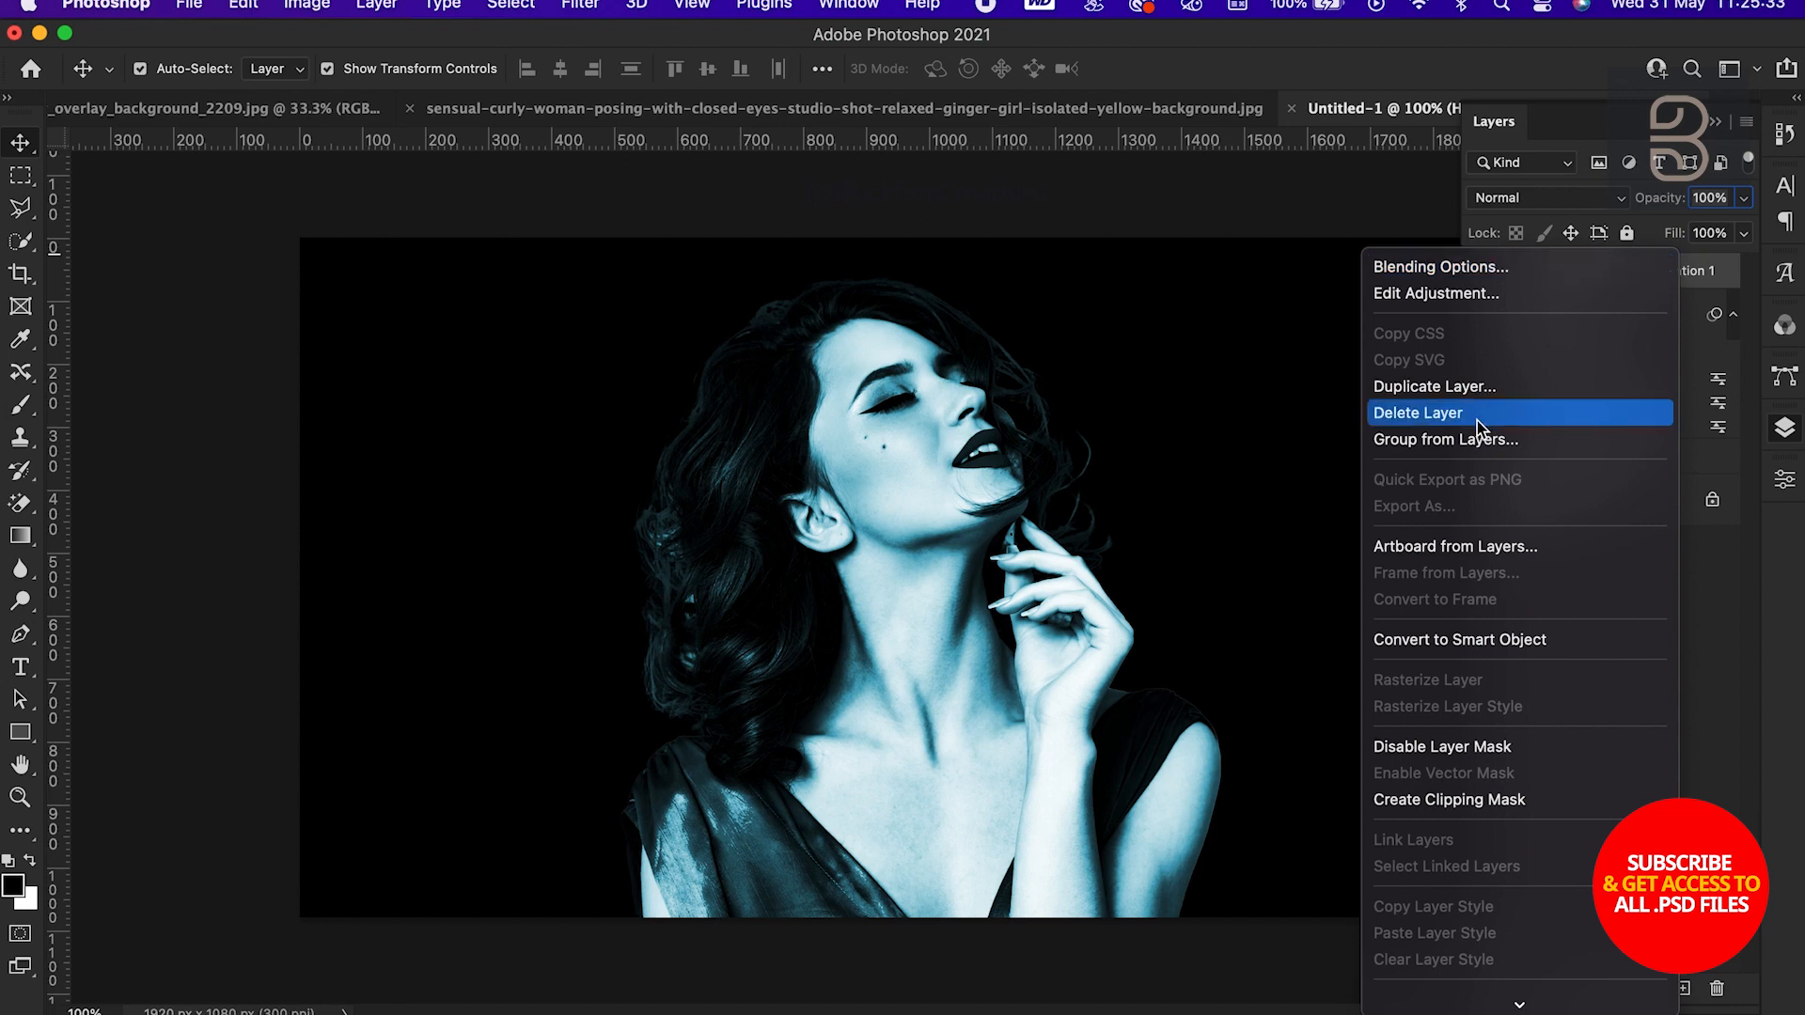
{"action": "scroll", "coordinate": [1473, 428], "scroll_direction": "down", "scroll_amount": 3}
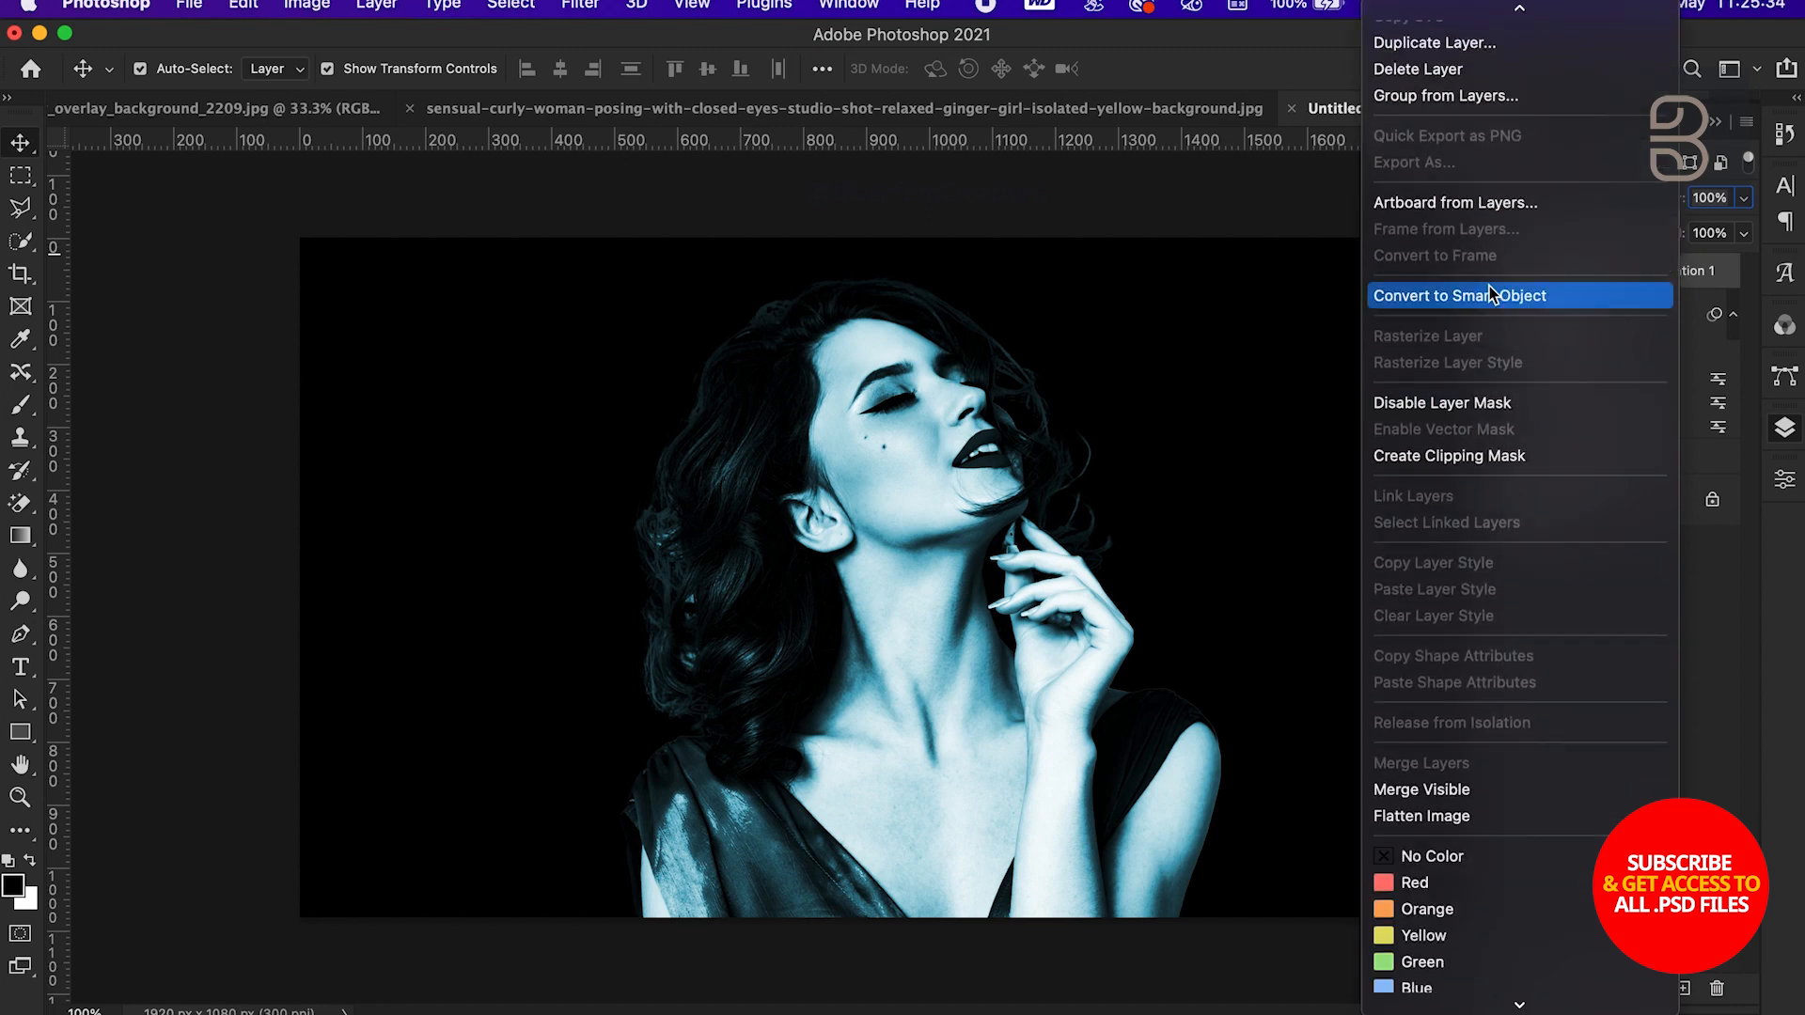
{"action": "left_click", "coordinate": [1459, 457]}
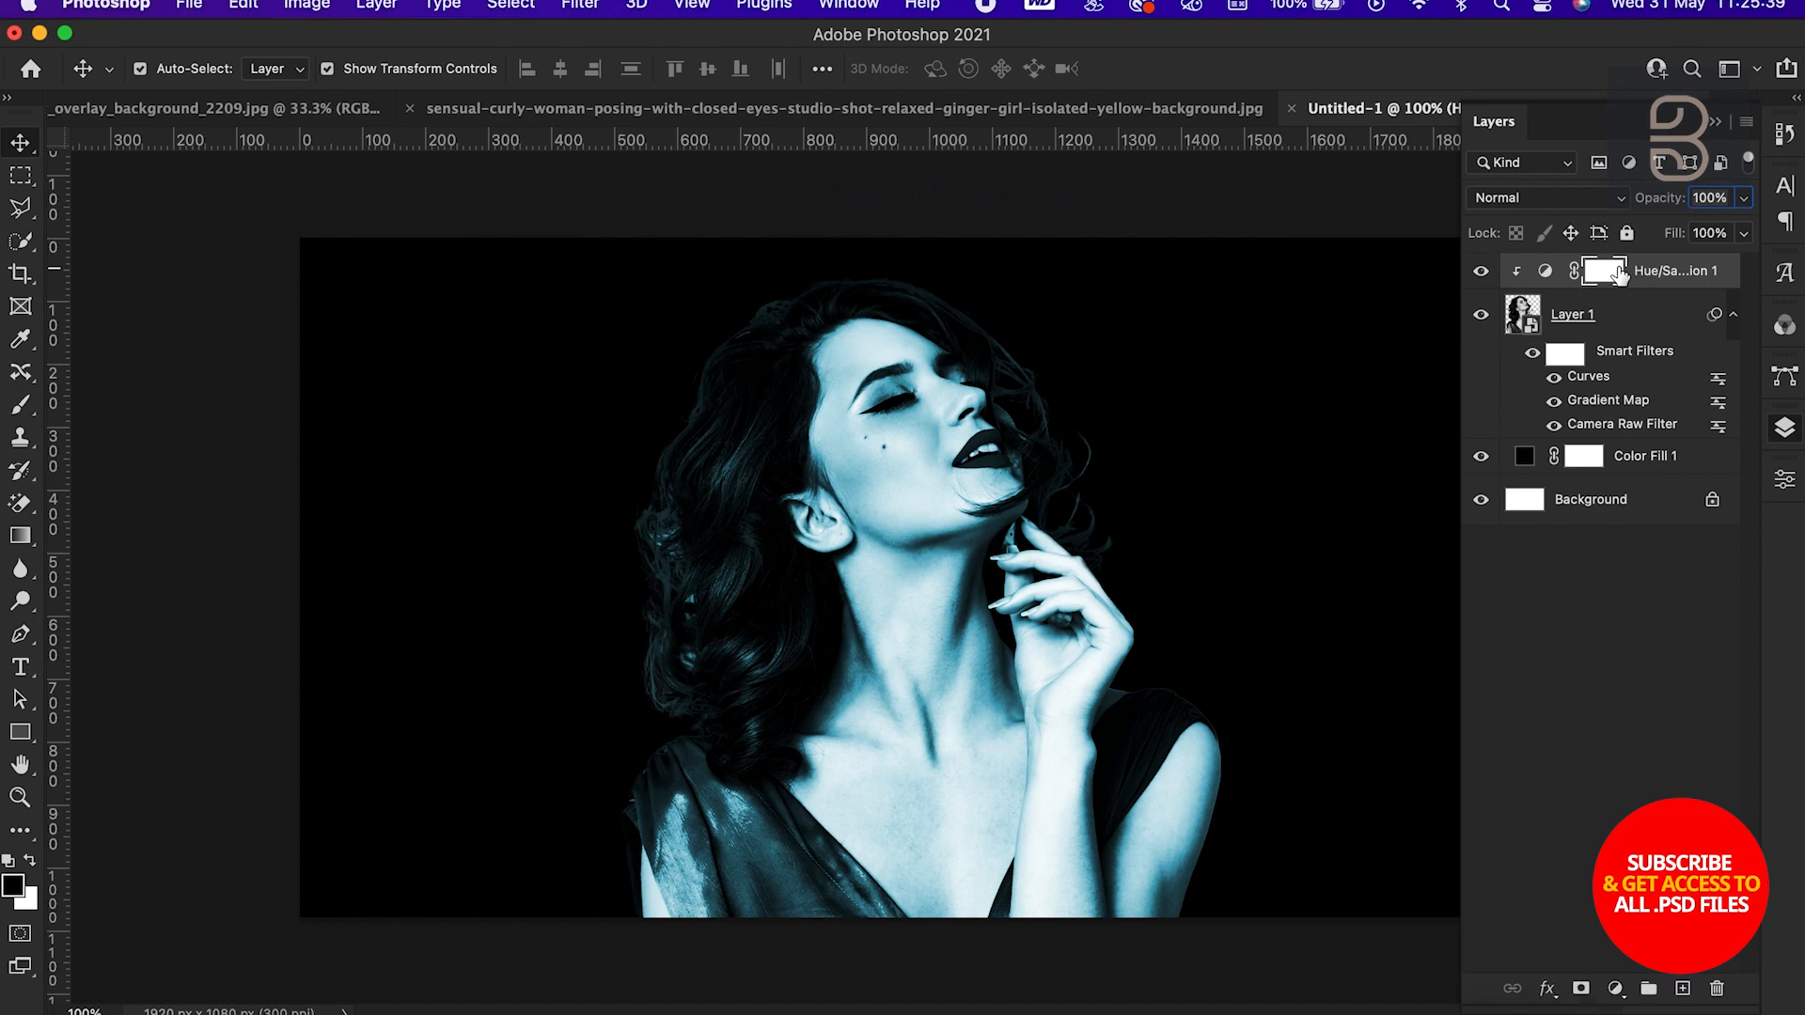
Paint black on the Hue/Saturation mask with a soft 444 px brush to remove the tint from the face, hand and arm
{"action": "left_click", "coordinate": [23, 406]}
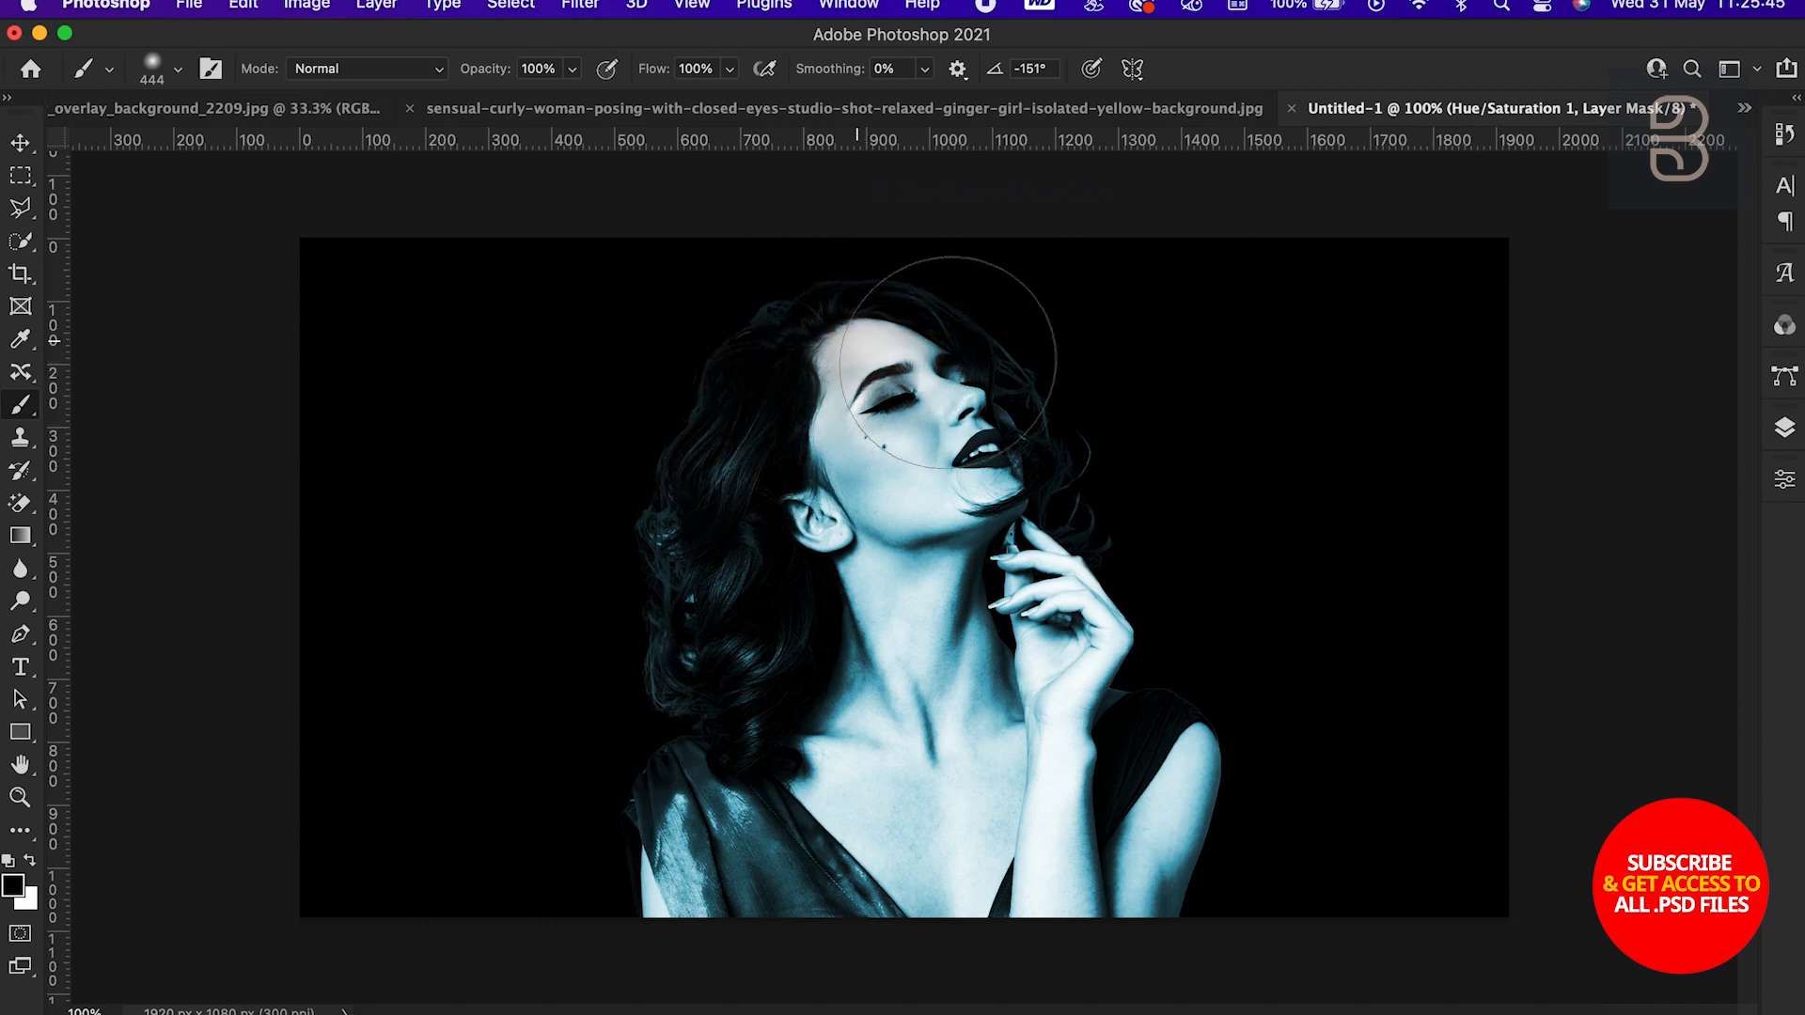
{"action": "mouse_move", "coordinate": [948, 362]}
{"action": "left_mouse_down"}
{"action": "mouse_move", "coordinate": [1076, 531]}
{"action": "mouse_move", "coordinate": [1137, 734]}
{"action": "mouse_move", "coordinate": [1141, 950]}
{"action": "left_mouse_up"}
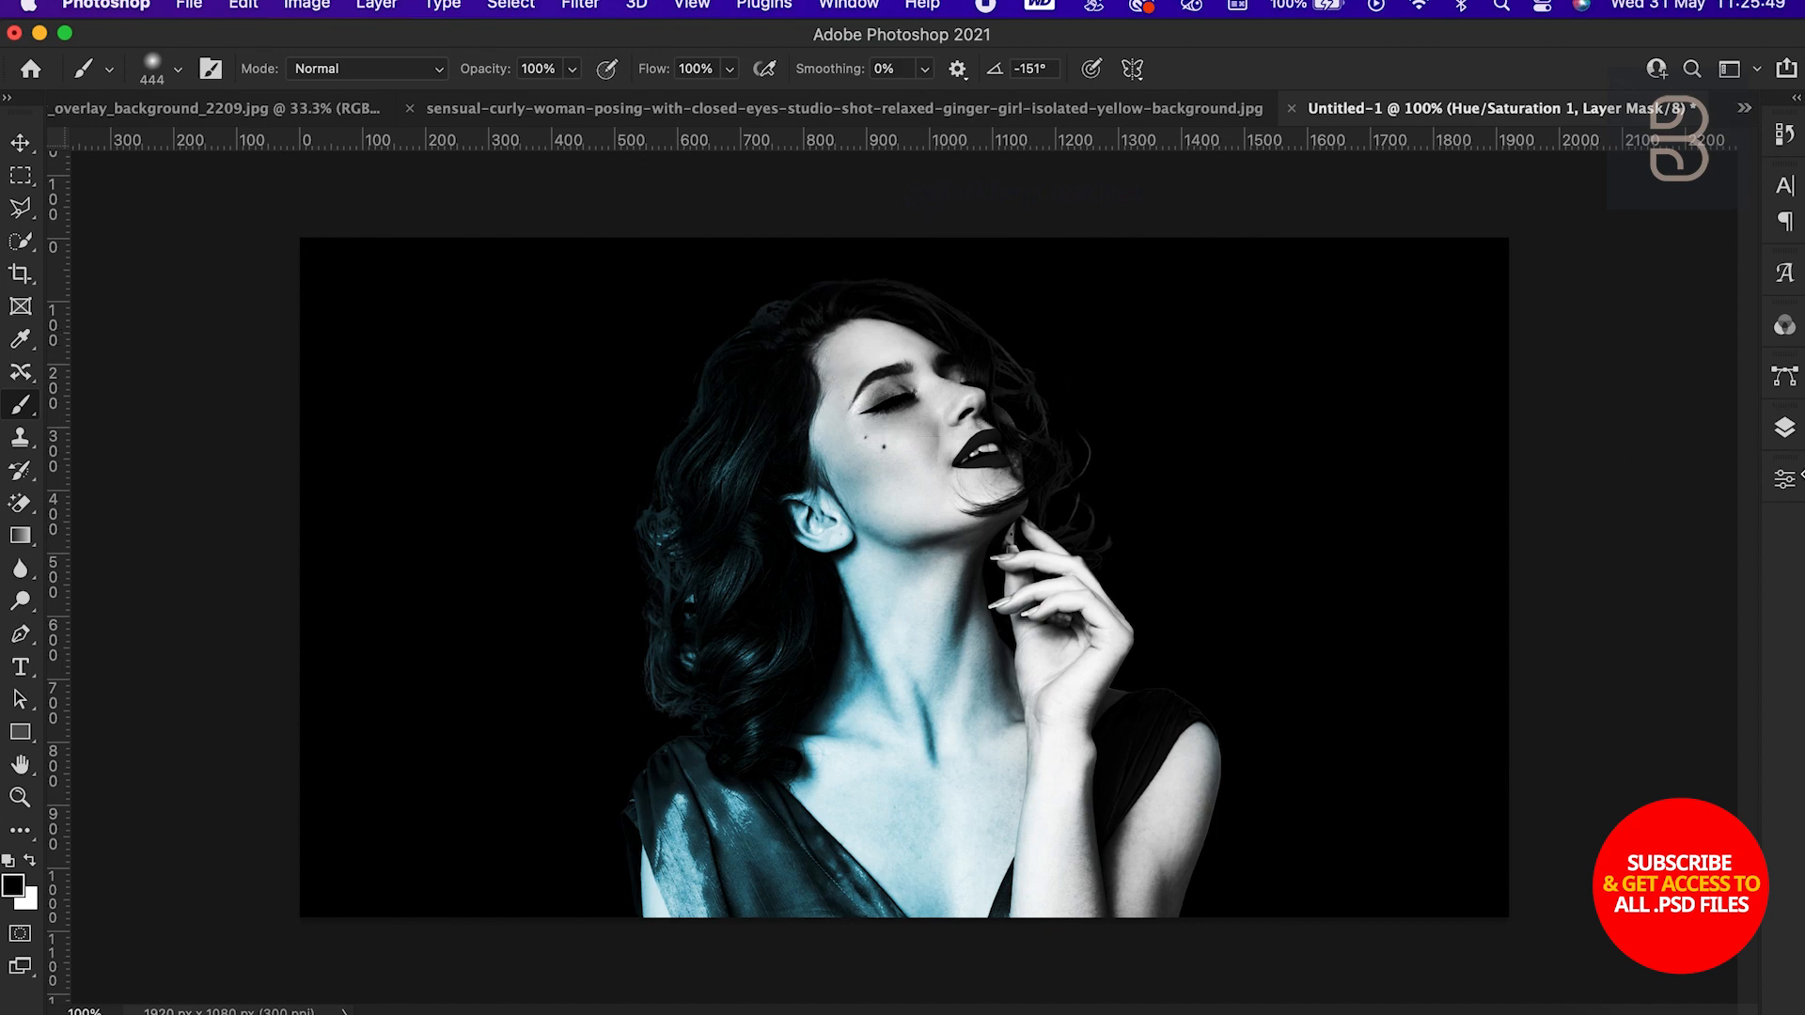
{"action": "left_click", "coordinate": [1785, 429]}
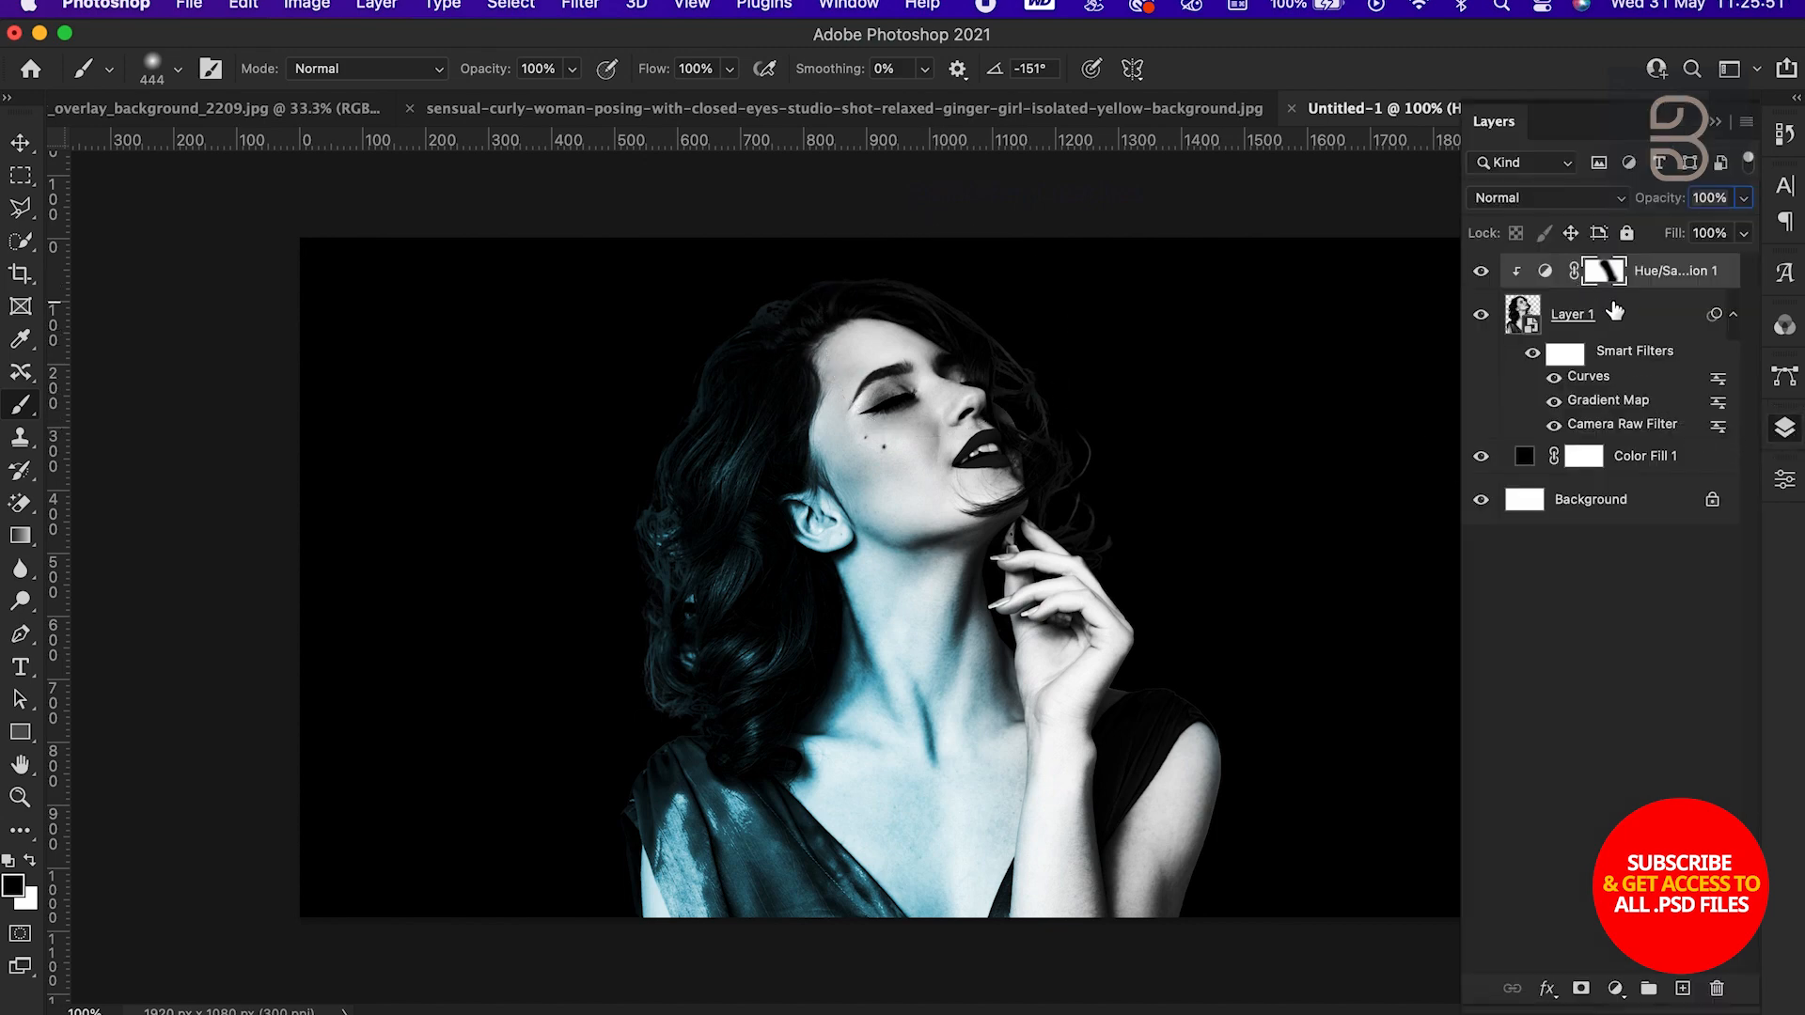
Set the colorizing Hue/Saturation adjustment to Hue 194 and Saturation 70
{"action": "double_click", "coordinate": [1544, 271]}
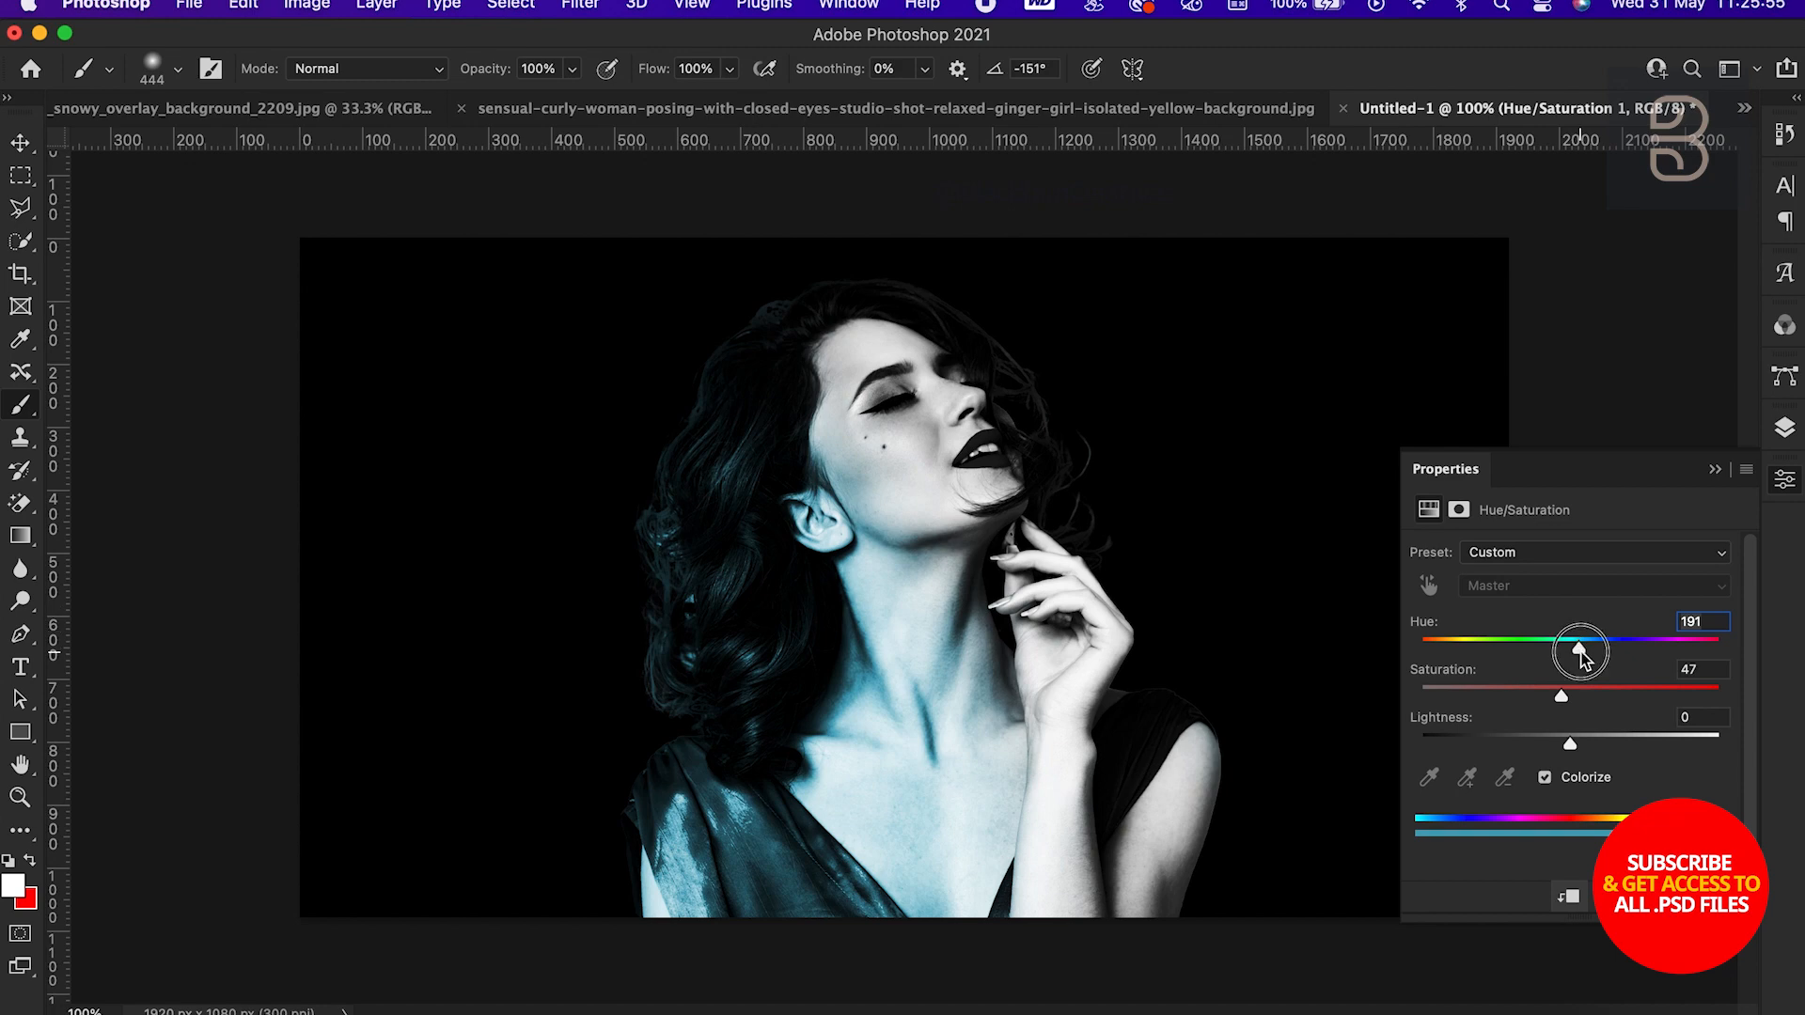
{"action": "left_click_drag", "start_coordinate": [1568, 705], "coordinate": [1629, 705]}
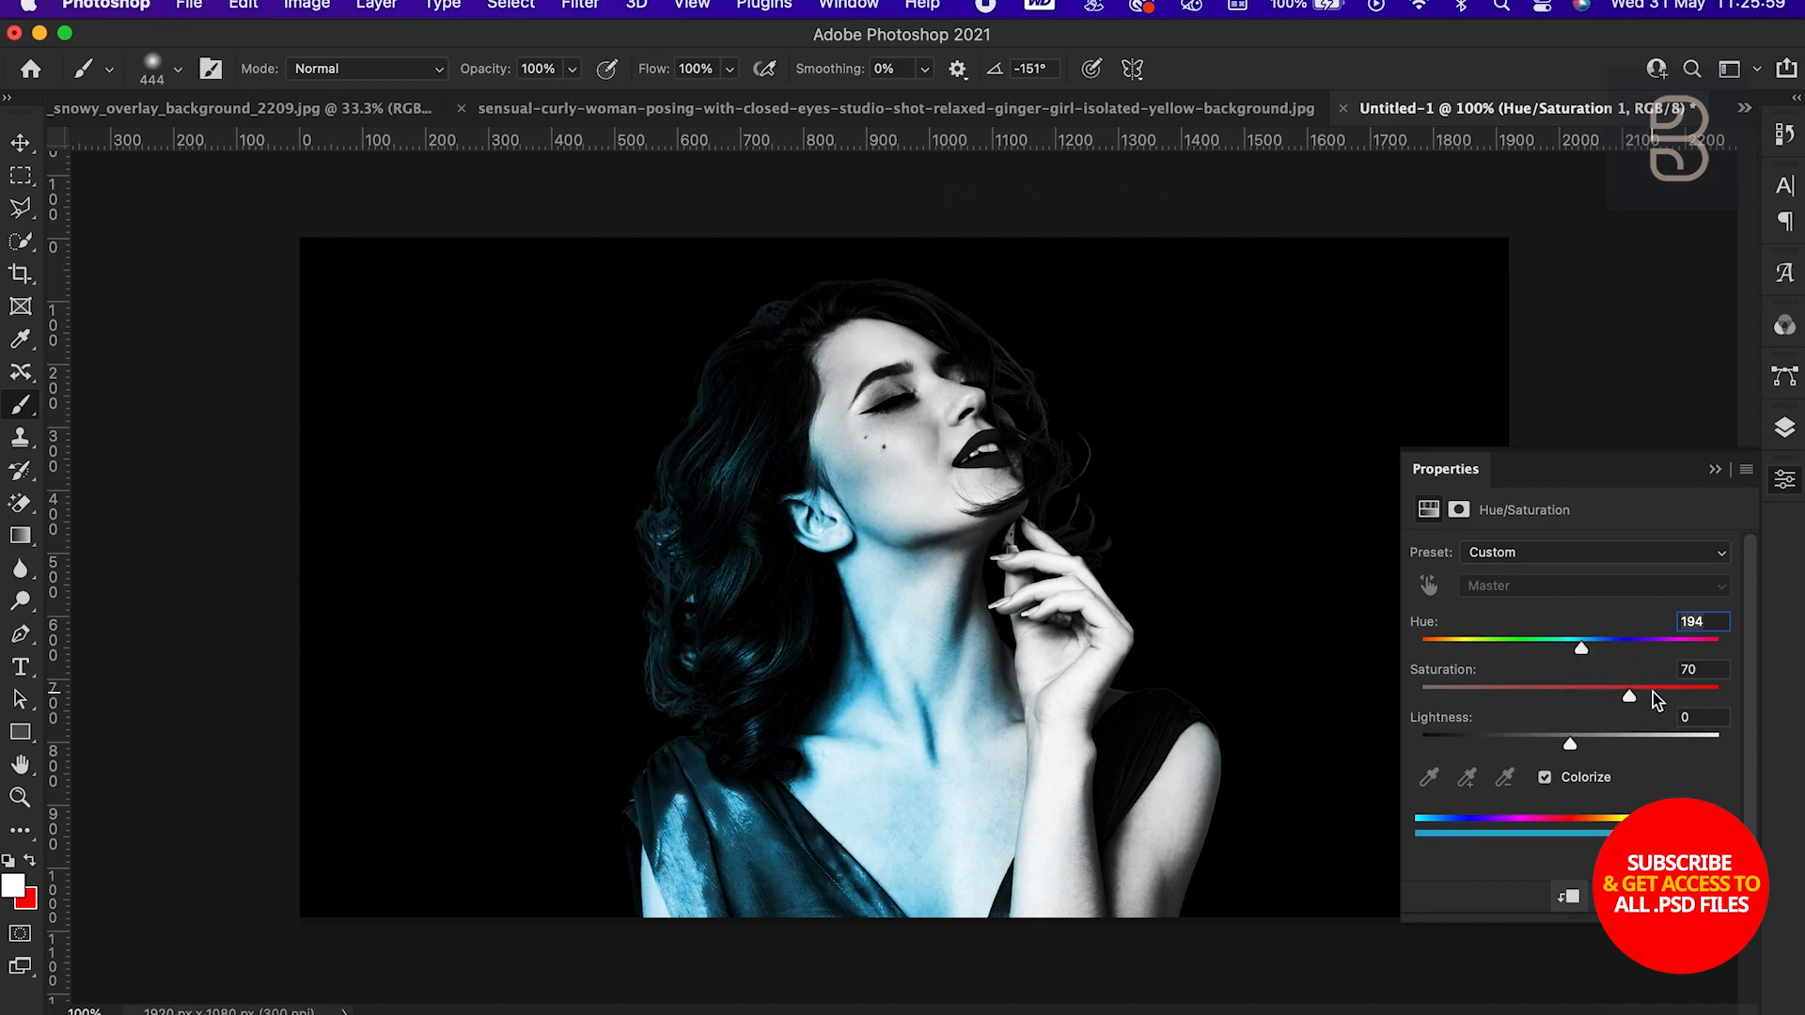
{"action": "left_click", "coordinate": [1716, 469]}
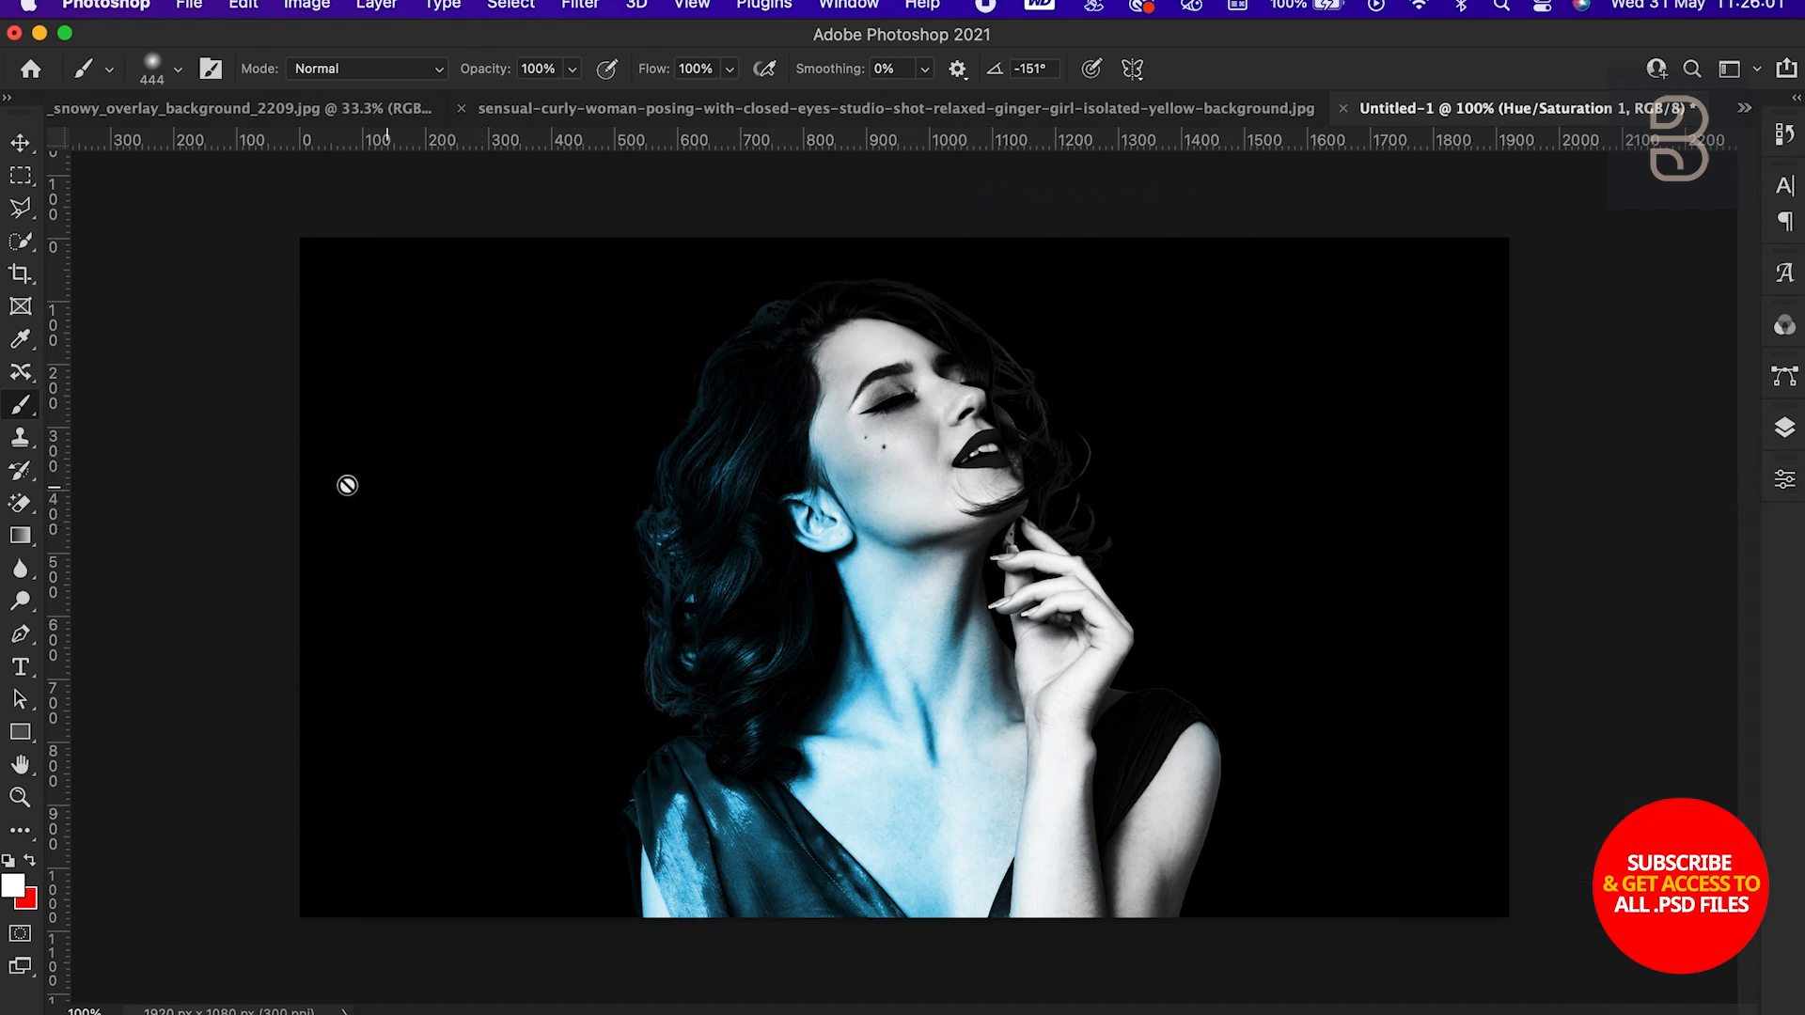
Create a new empty layer above the Hue/Saturation adjustment and use white (ffffff) as the foreground colour
{"action": "left_click", "coordinate": [1785, 429]}
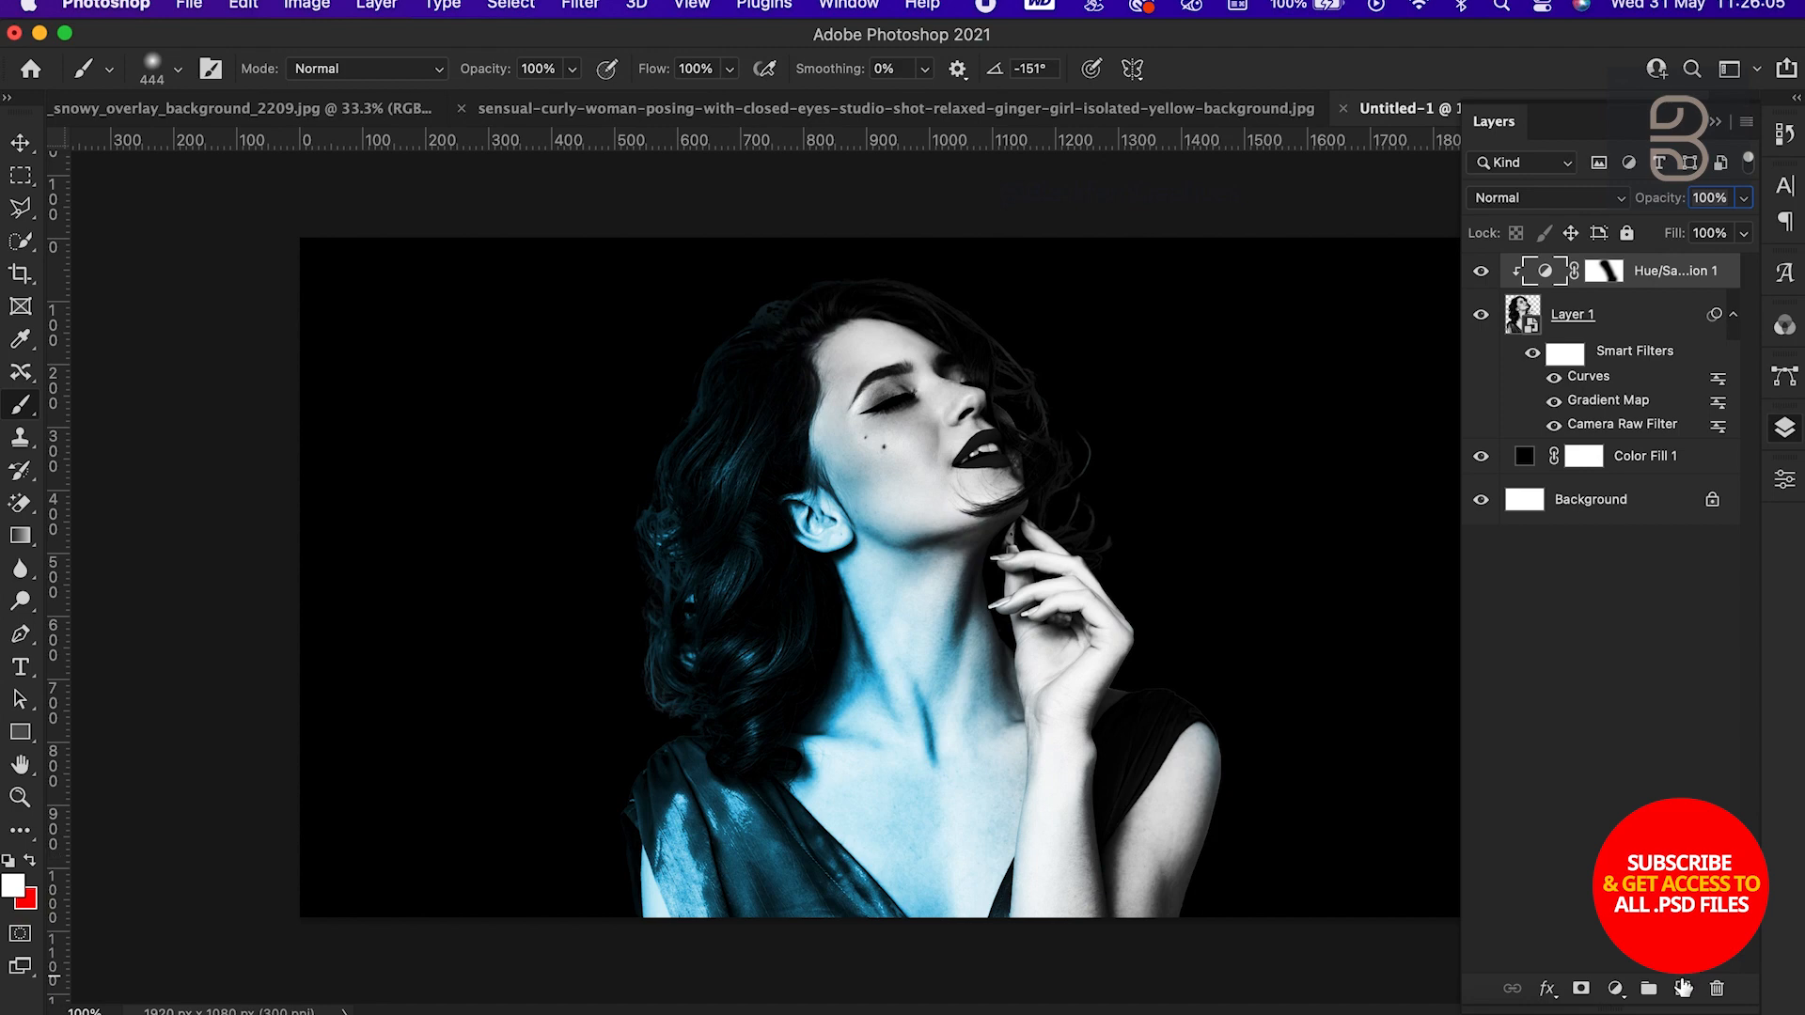
{"action": "left_click", "coordinate": [1682, 988]}
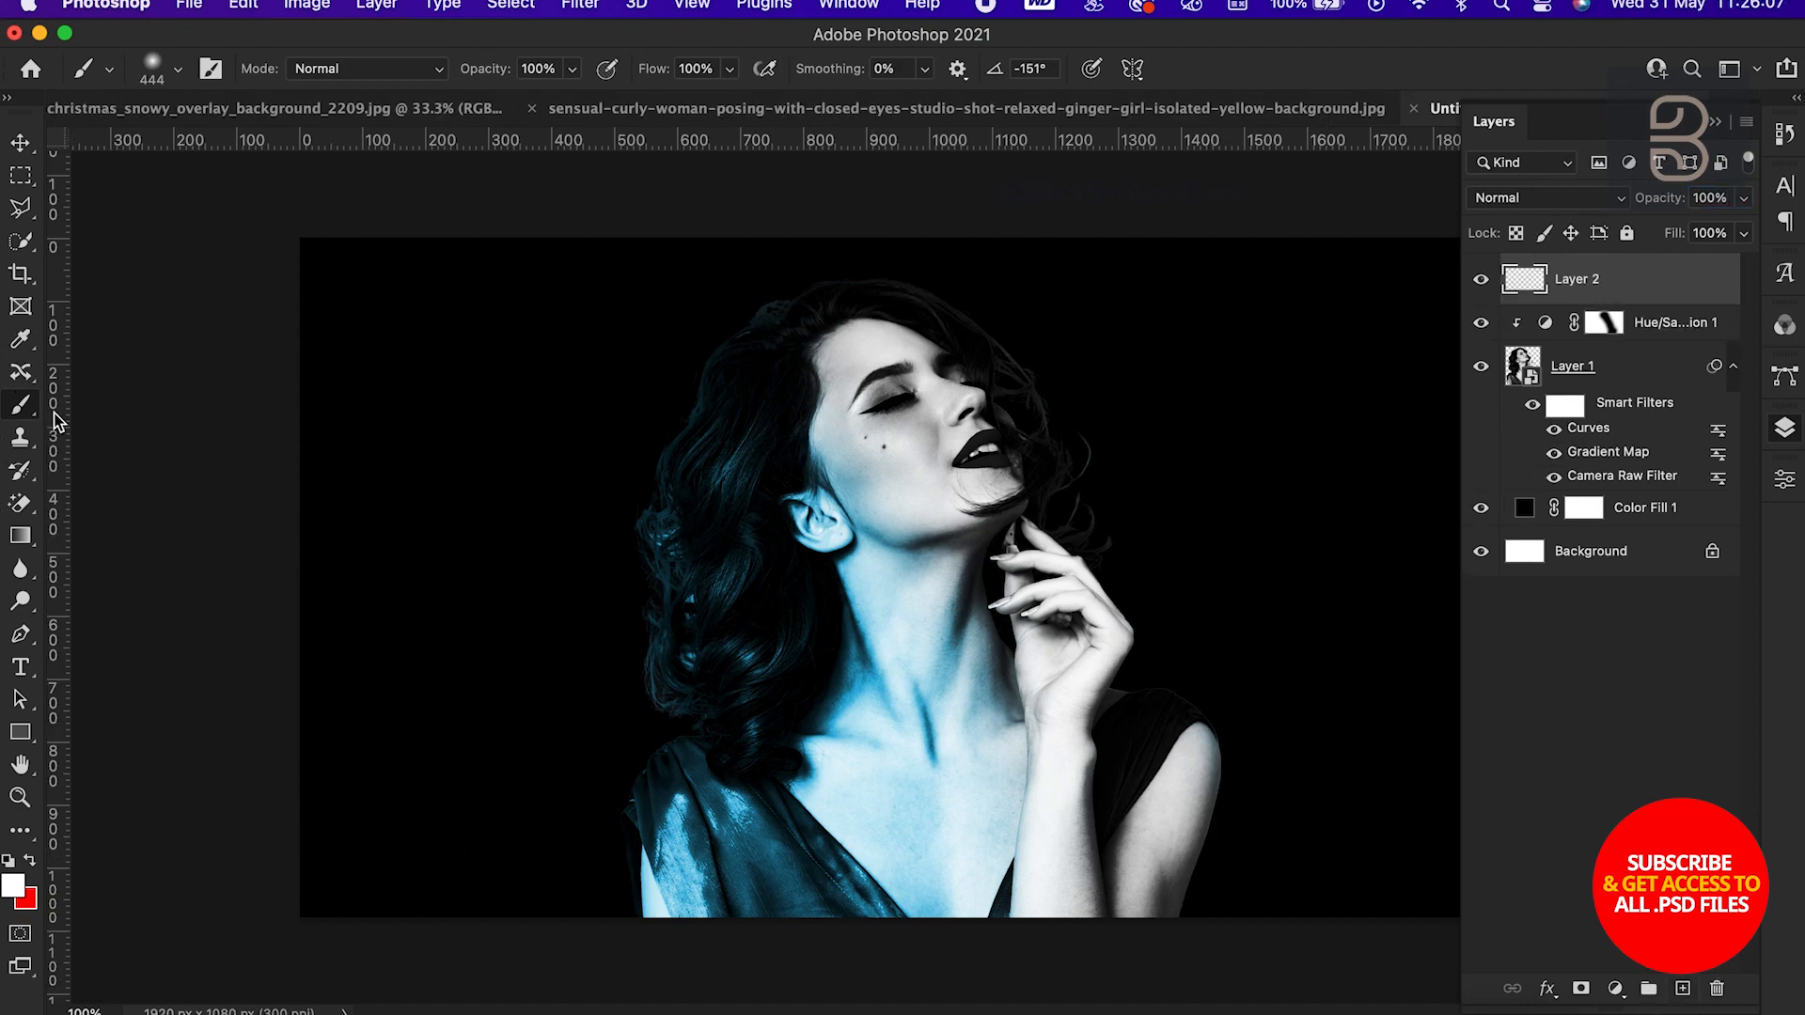
{"action": "key", "text": "F7"}
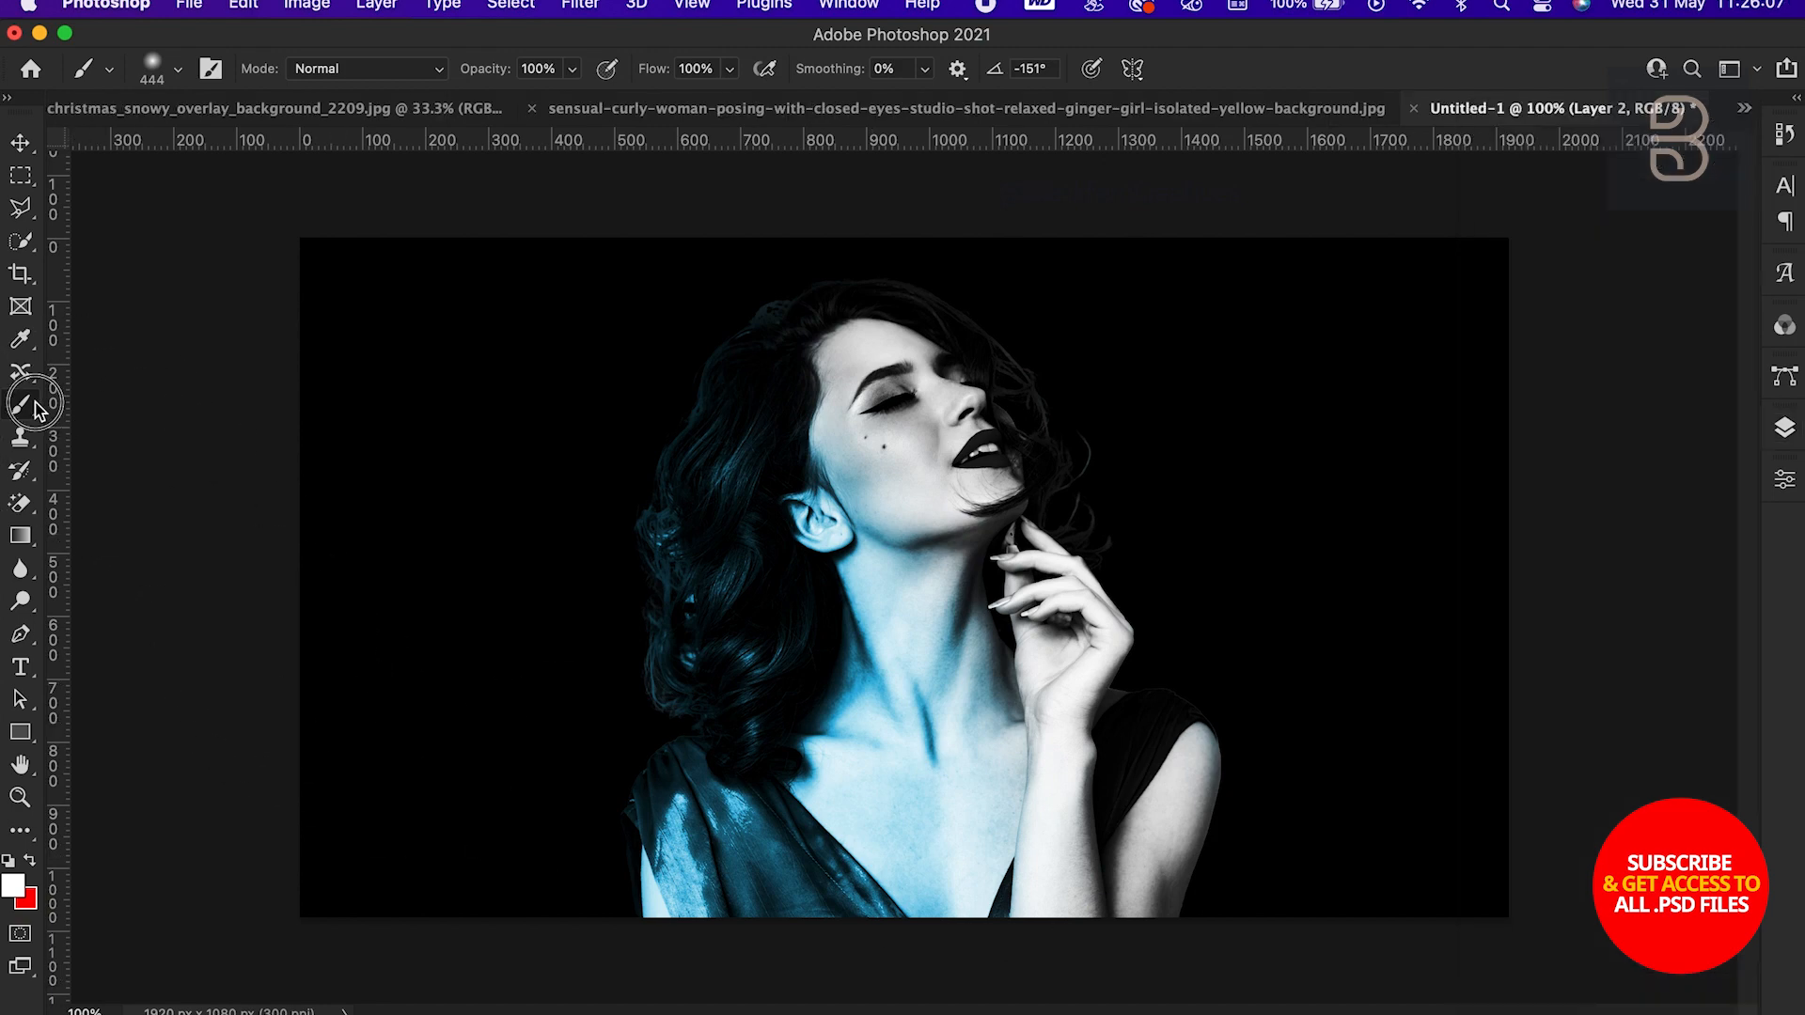
{"action": "left_click", "coordinate": [14, 886]}
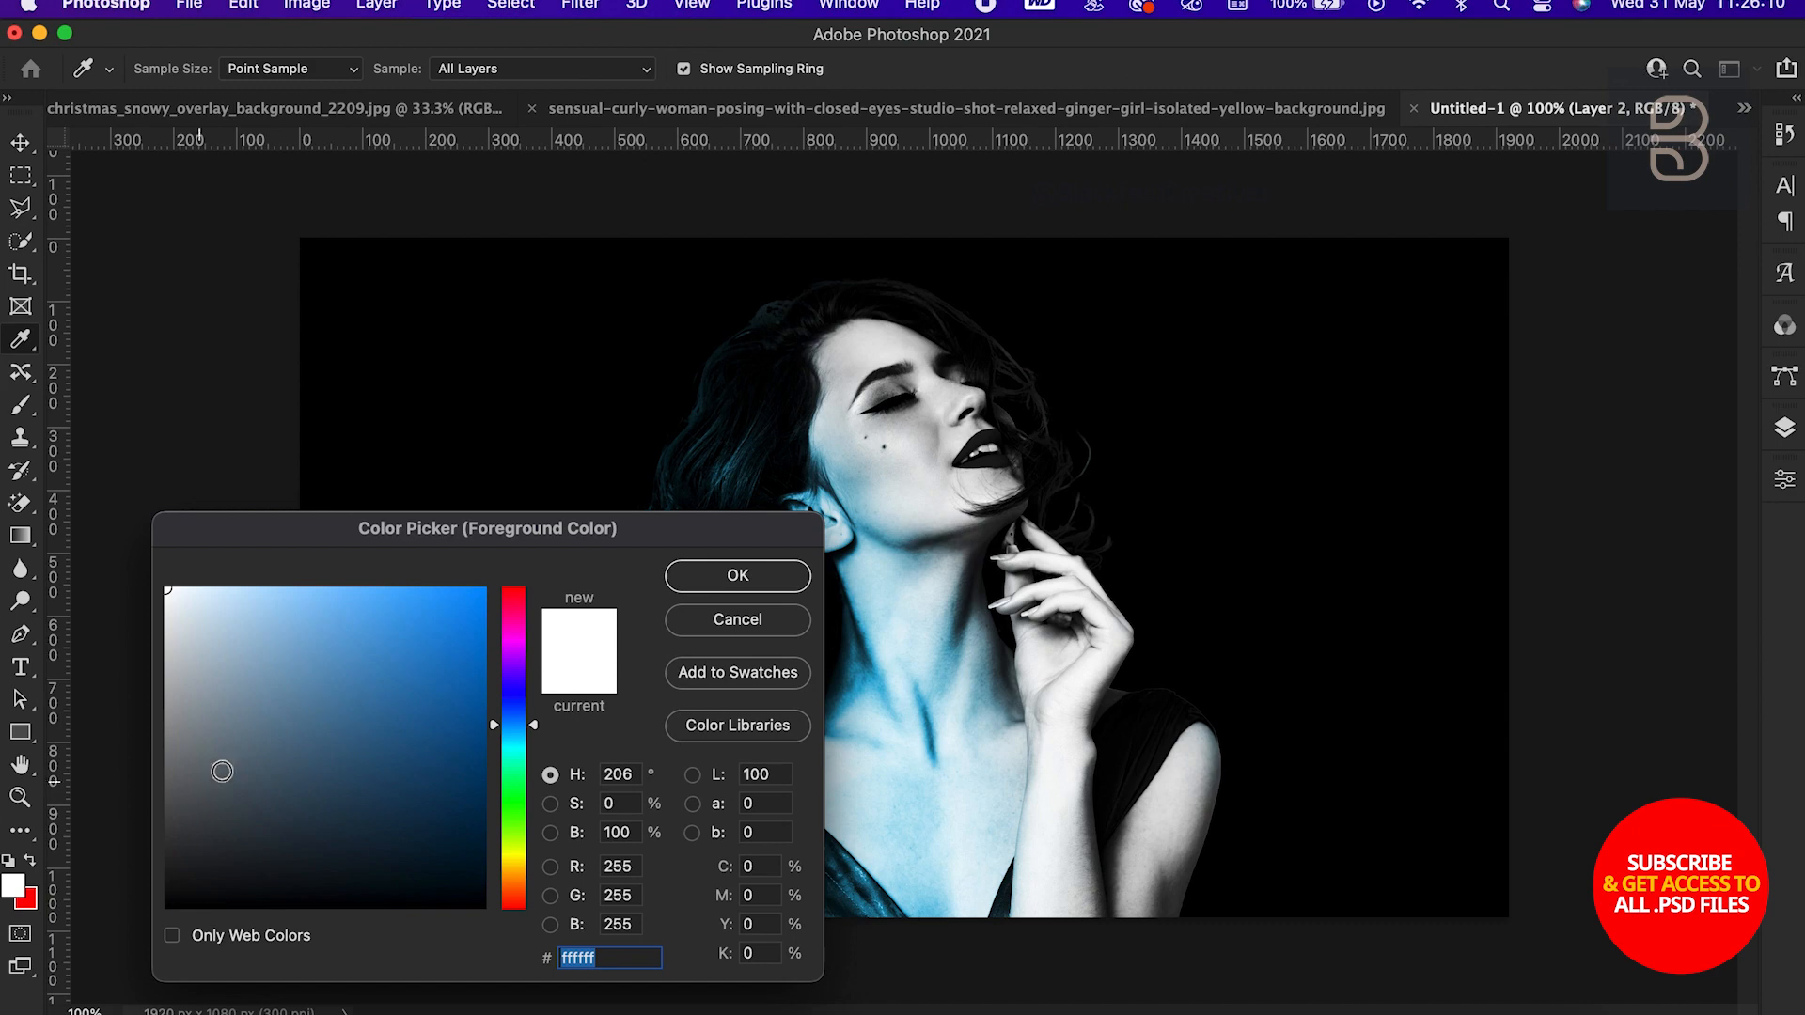
{"action": "left_click", "coordinate": [738, 575]}
Paint a straight vertical white line beside the woman over the full canvas height with a 47 px brush at 100% hardness
{"action": "key", "text": "b"}
{"action": "right_click", "coordinate": [688, 448]}
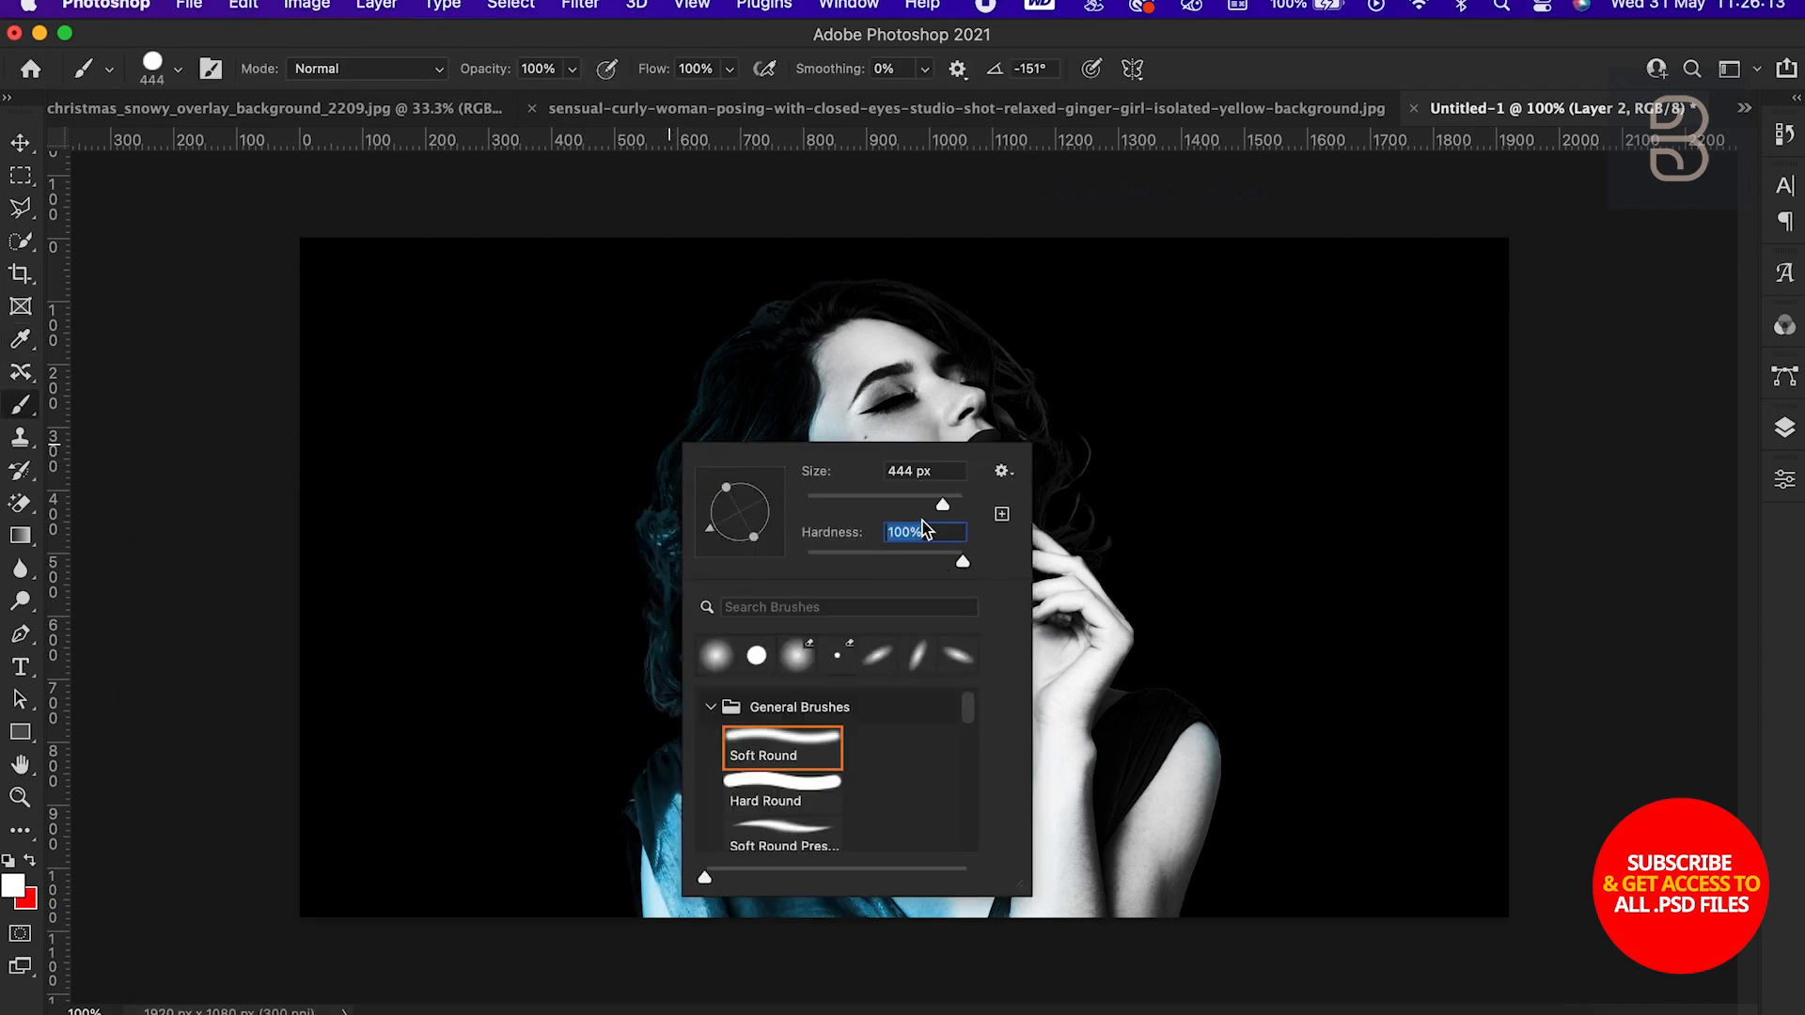
{"action": "left_click_drag", "start_coordinate": [884, 511], "coordinate": [834, 510]}
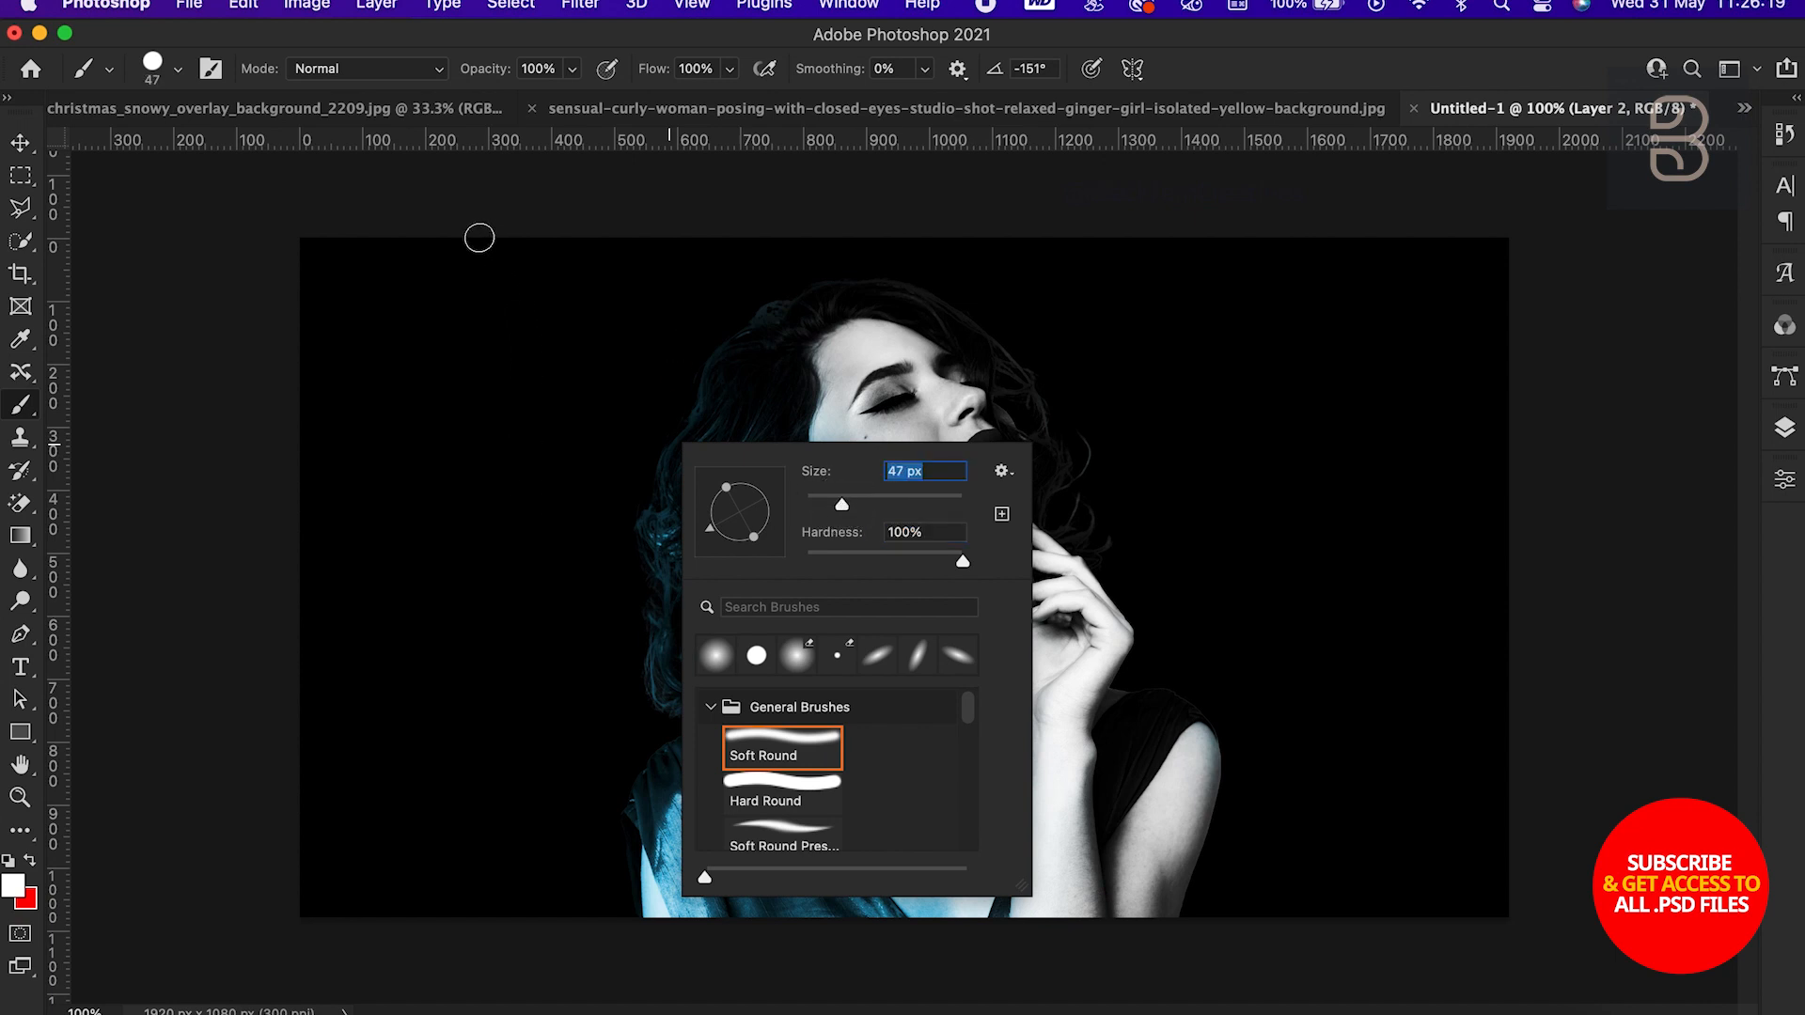
{"action": "left_click_drag", "start_coordinate": [479, 238], "coordinate": [497, 924]}
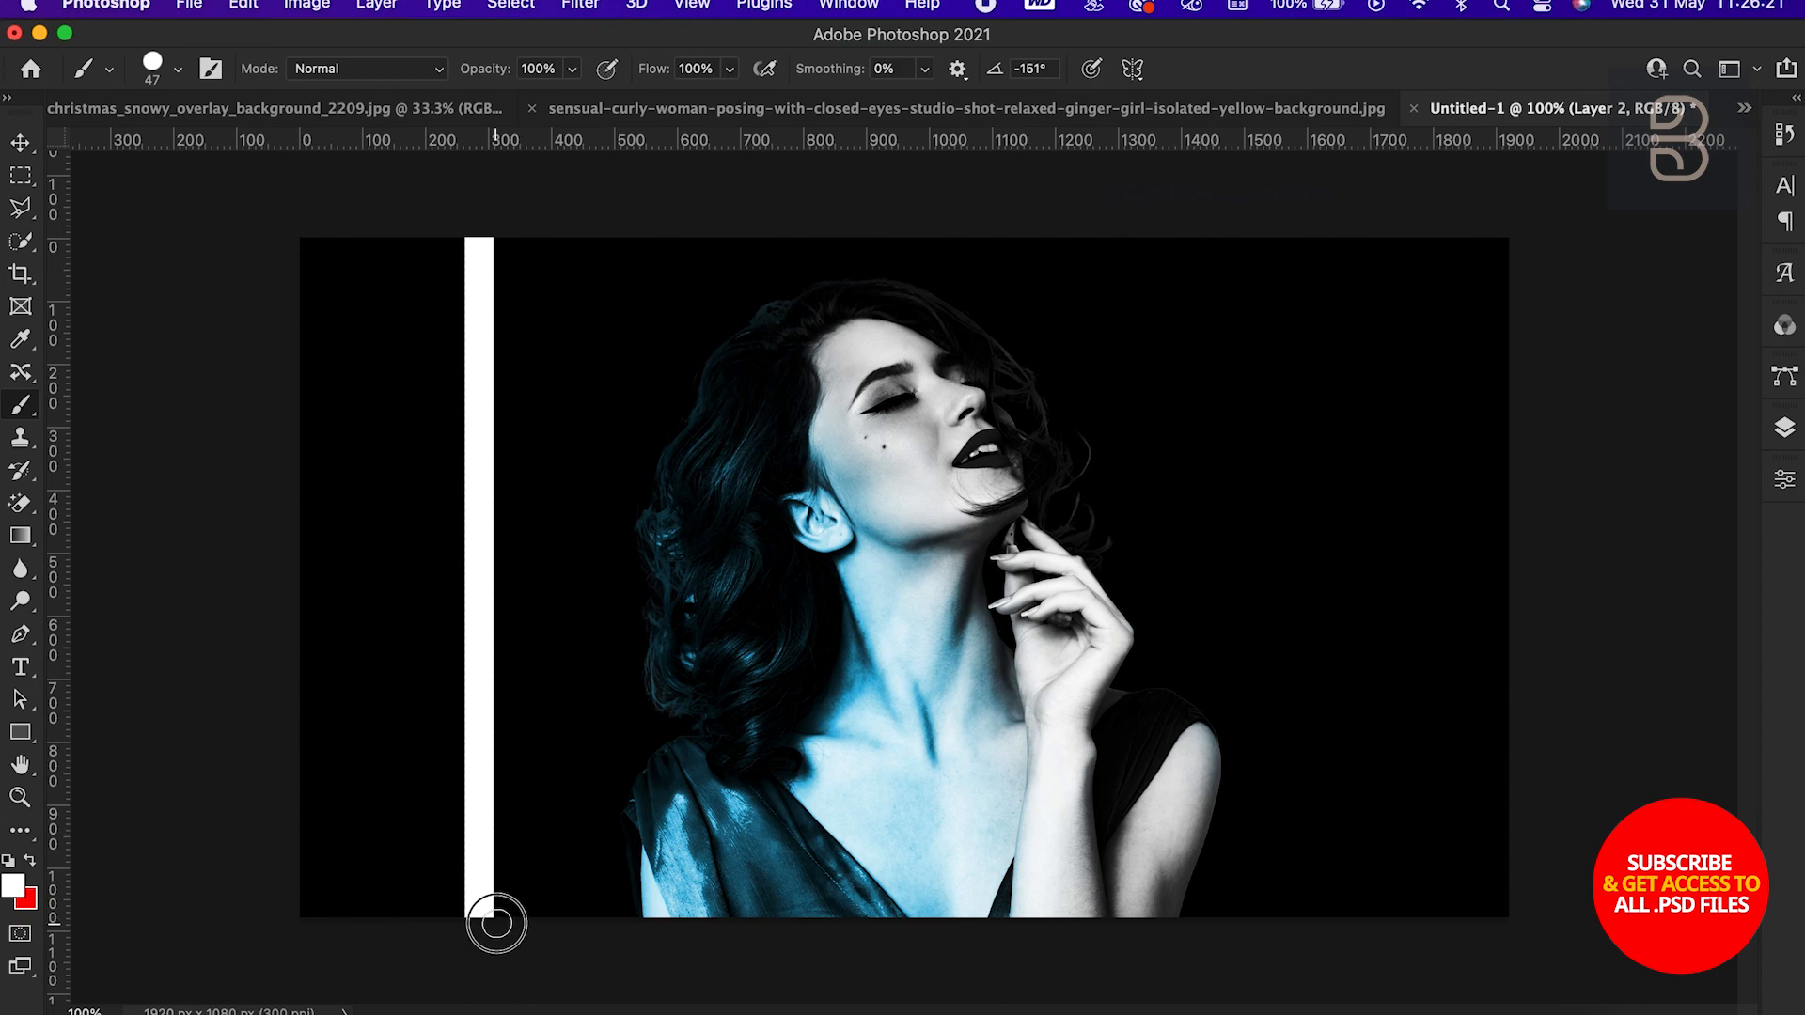
Rotate the white line about -26.5 degrees and move it so it crosses the woman's hair and shoulder diagonally, beyond both canvas edges
{"action": "left_click", "coordinate": [1777, 433]}
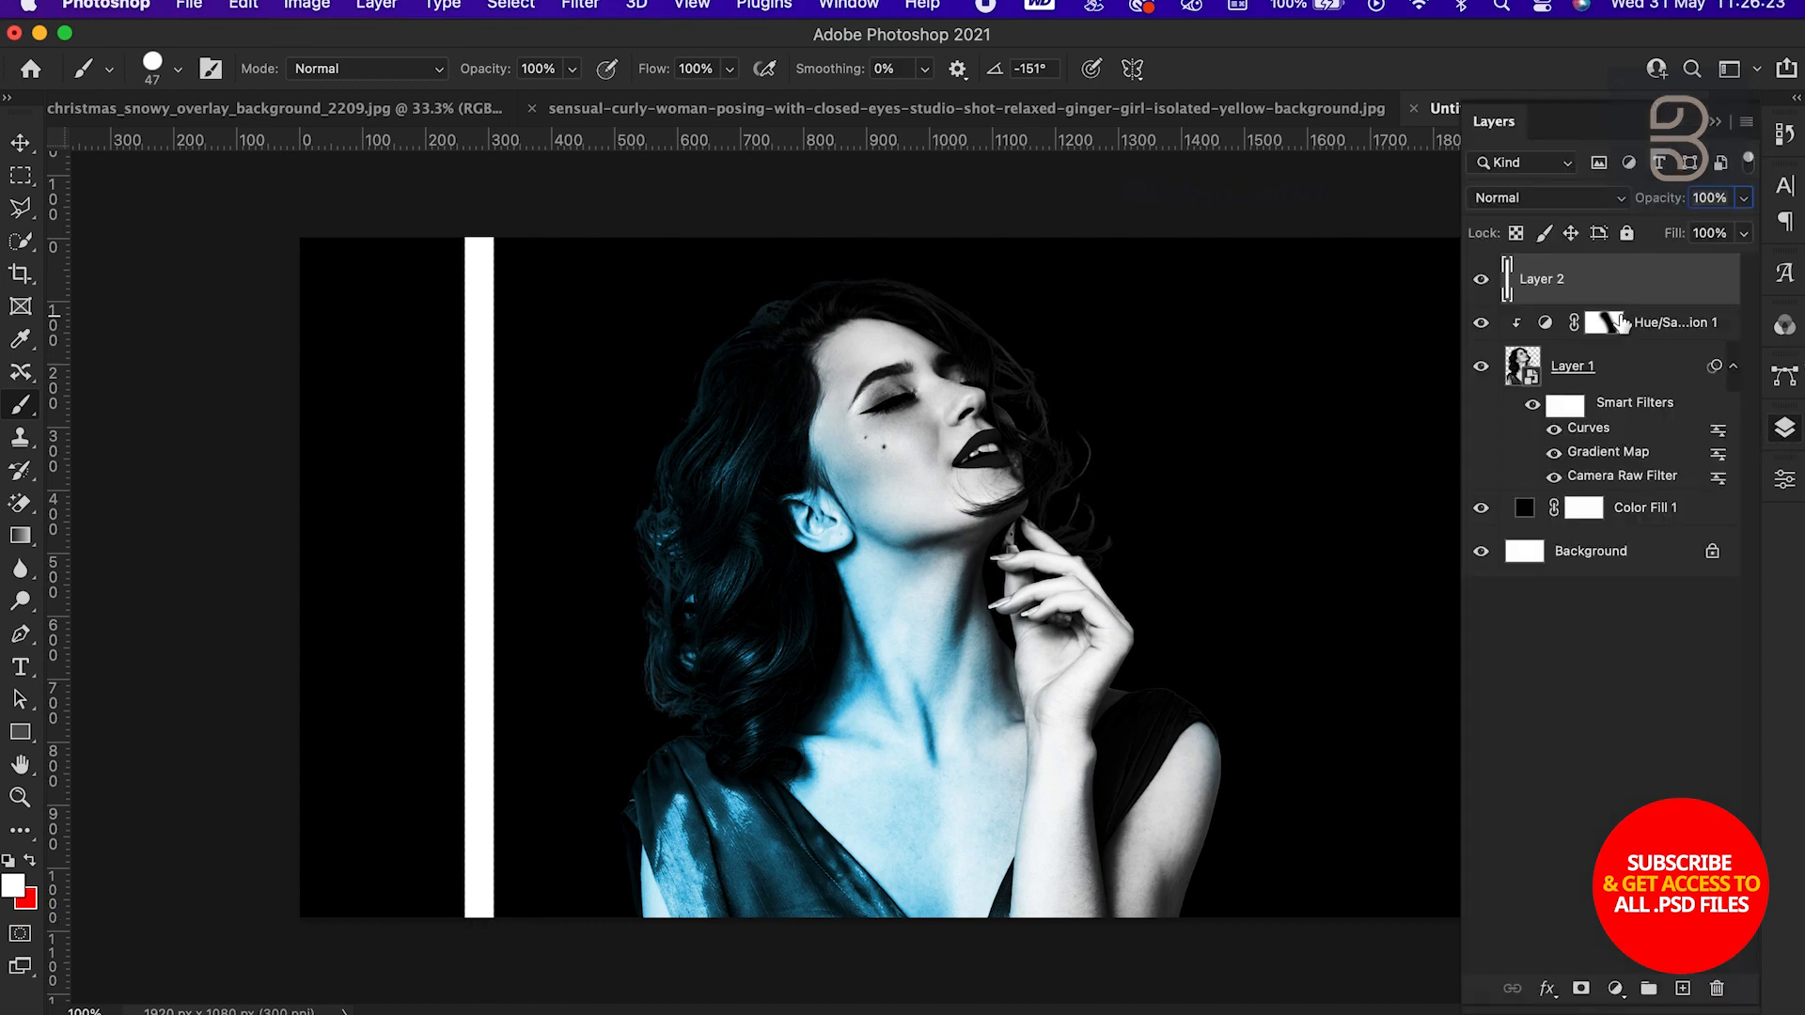
{"action": "key", "text": "super+t"}
{"action": "mouse_move", "coordinate": [612, 235]}
{"action": "left_mouse_down"}
{"action": "mouse_move", "coordinate": [584, 210]}
{"action": "mouse_move", "coordinate": [445, 235]}
{"action": "left_mouse_up"}
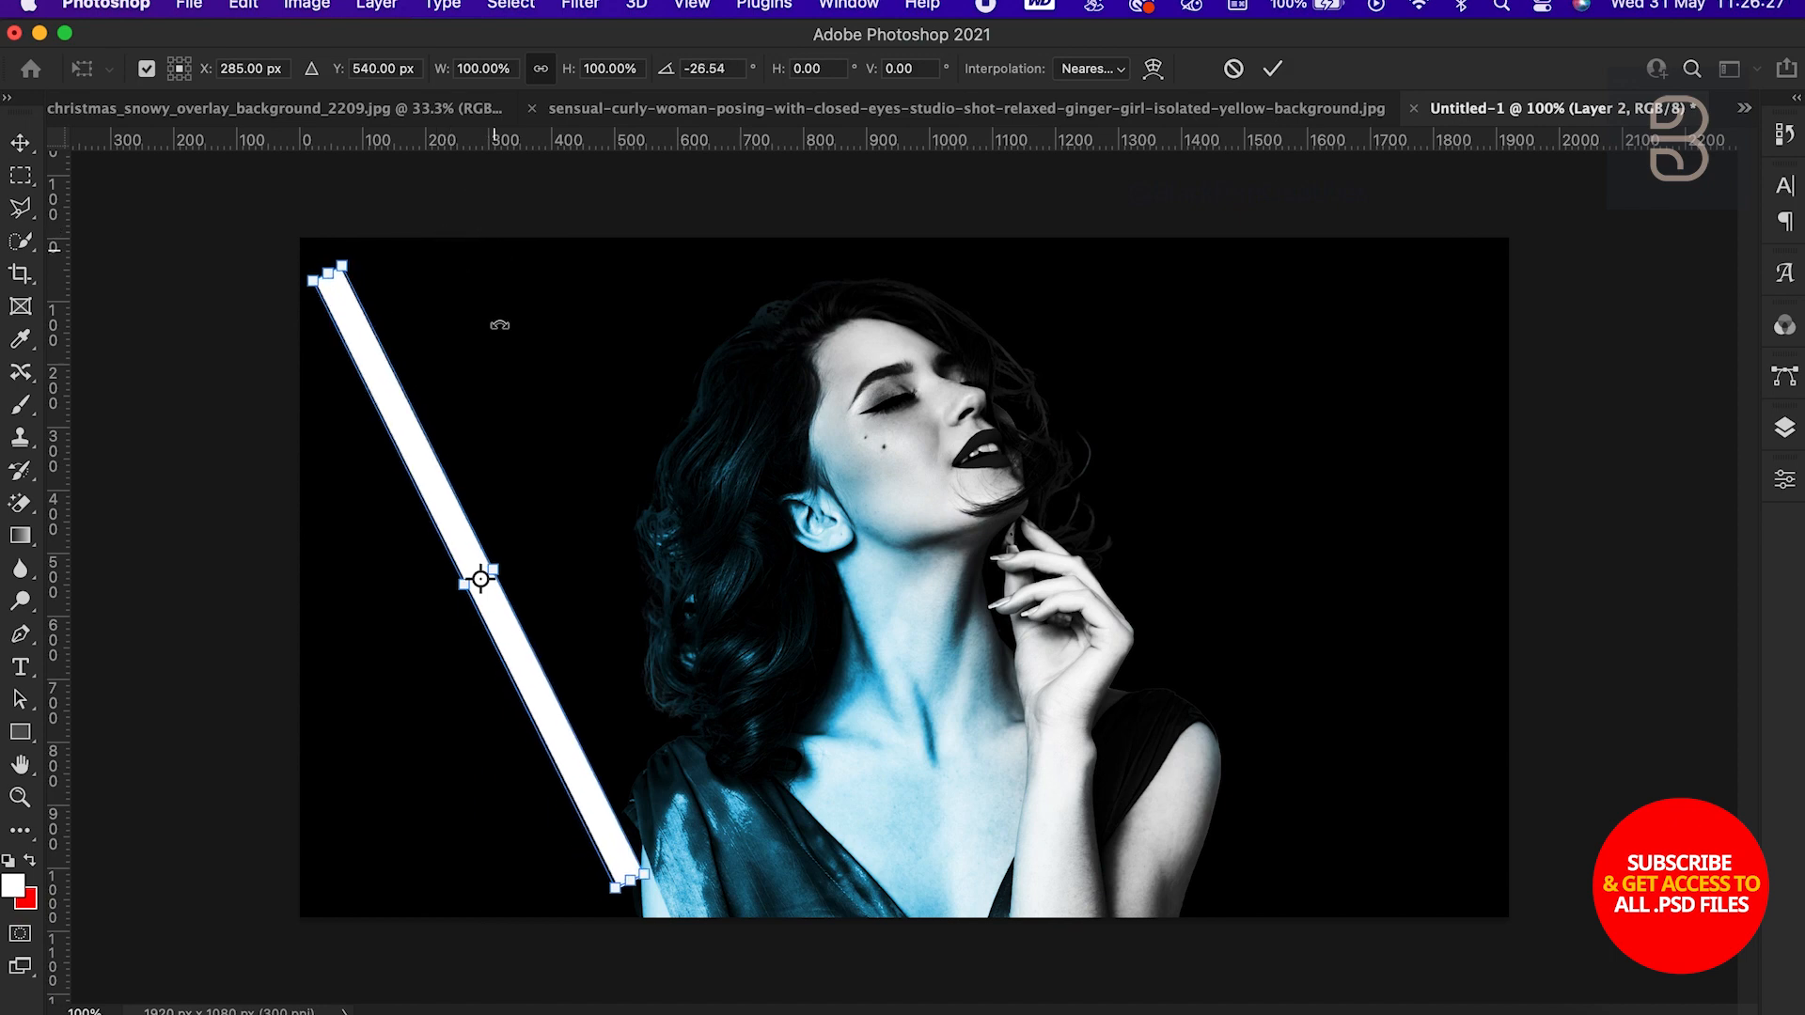
{"action": "left_click_drag", "start_coordinate": [508, 571], "coordinate": [515, 565]}
{"action": "left_click_drag", "start_coordinate": [526, 564], "coordinate": [499, 575]}
{"action": "left_click_drag", "start_coordinate": [508, 612], "coordinate": [630, 606]}
{"action": "key", "text": "Return"}
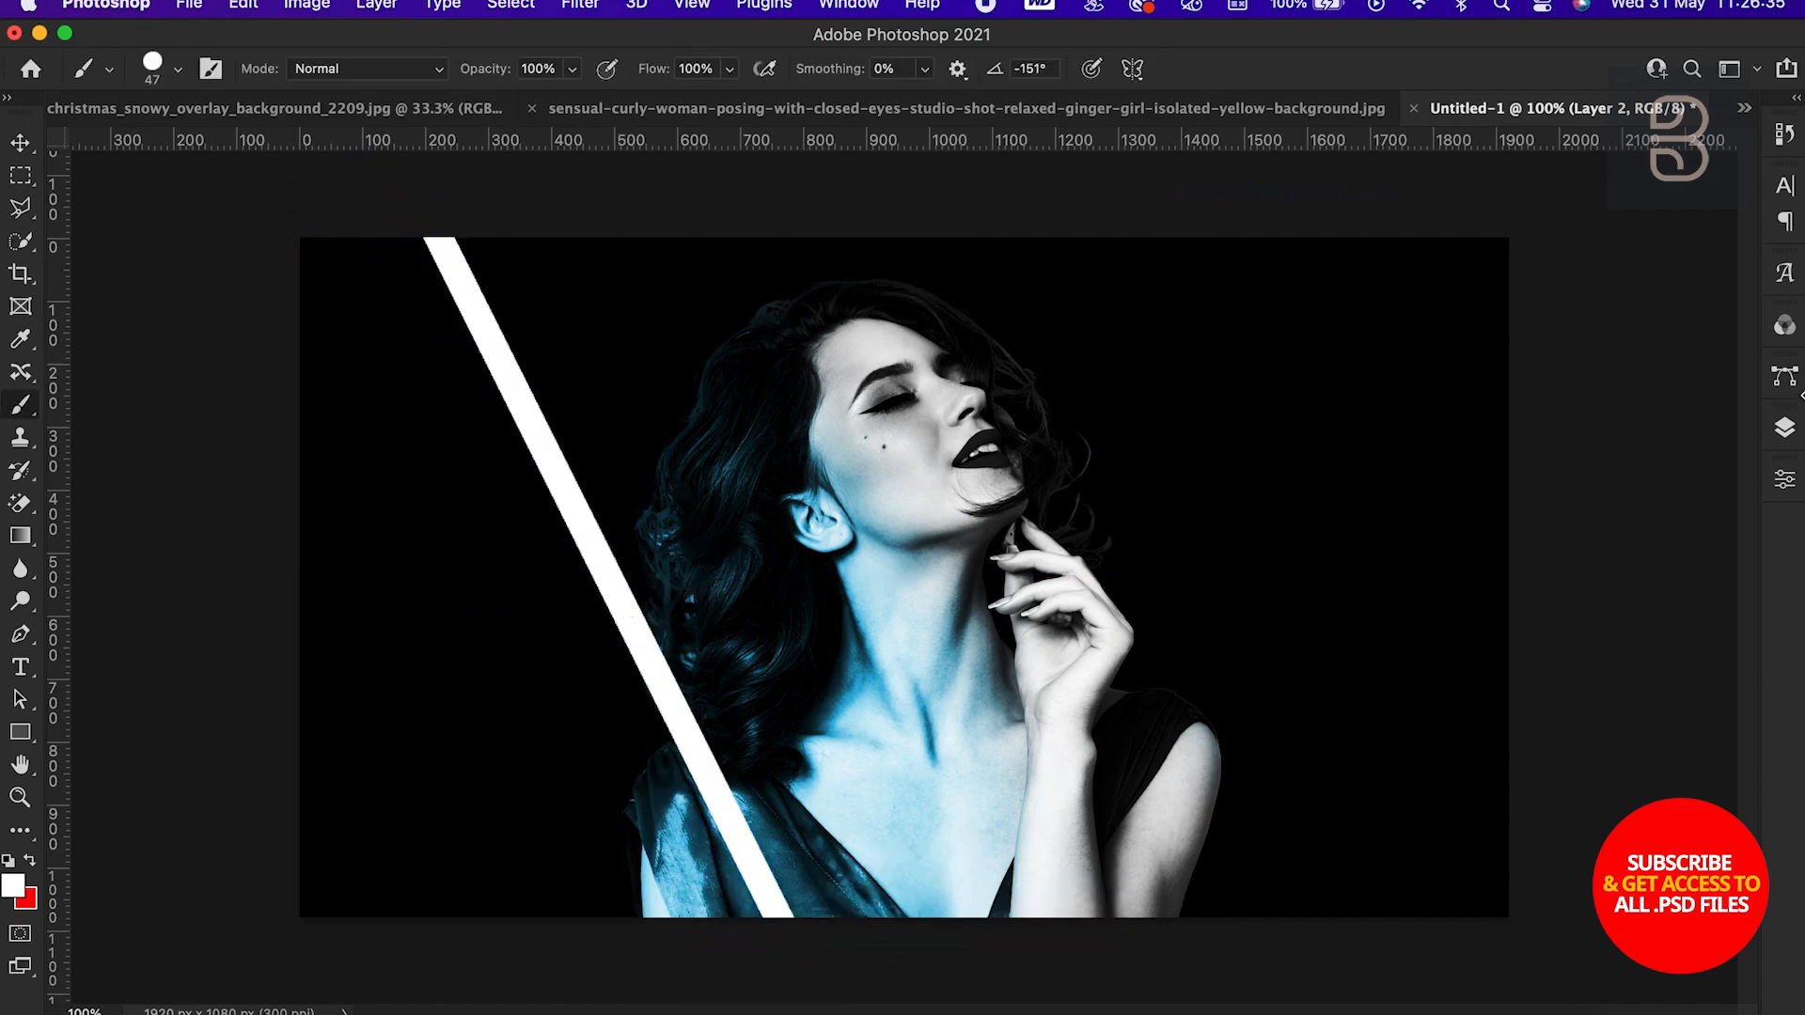
Rename the white line's layer to Line
{"action": "left_click", "coordinate": [1785, 428]}
{"action": "double_click", "coordinate": [1556, 279]}
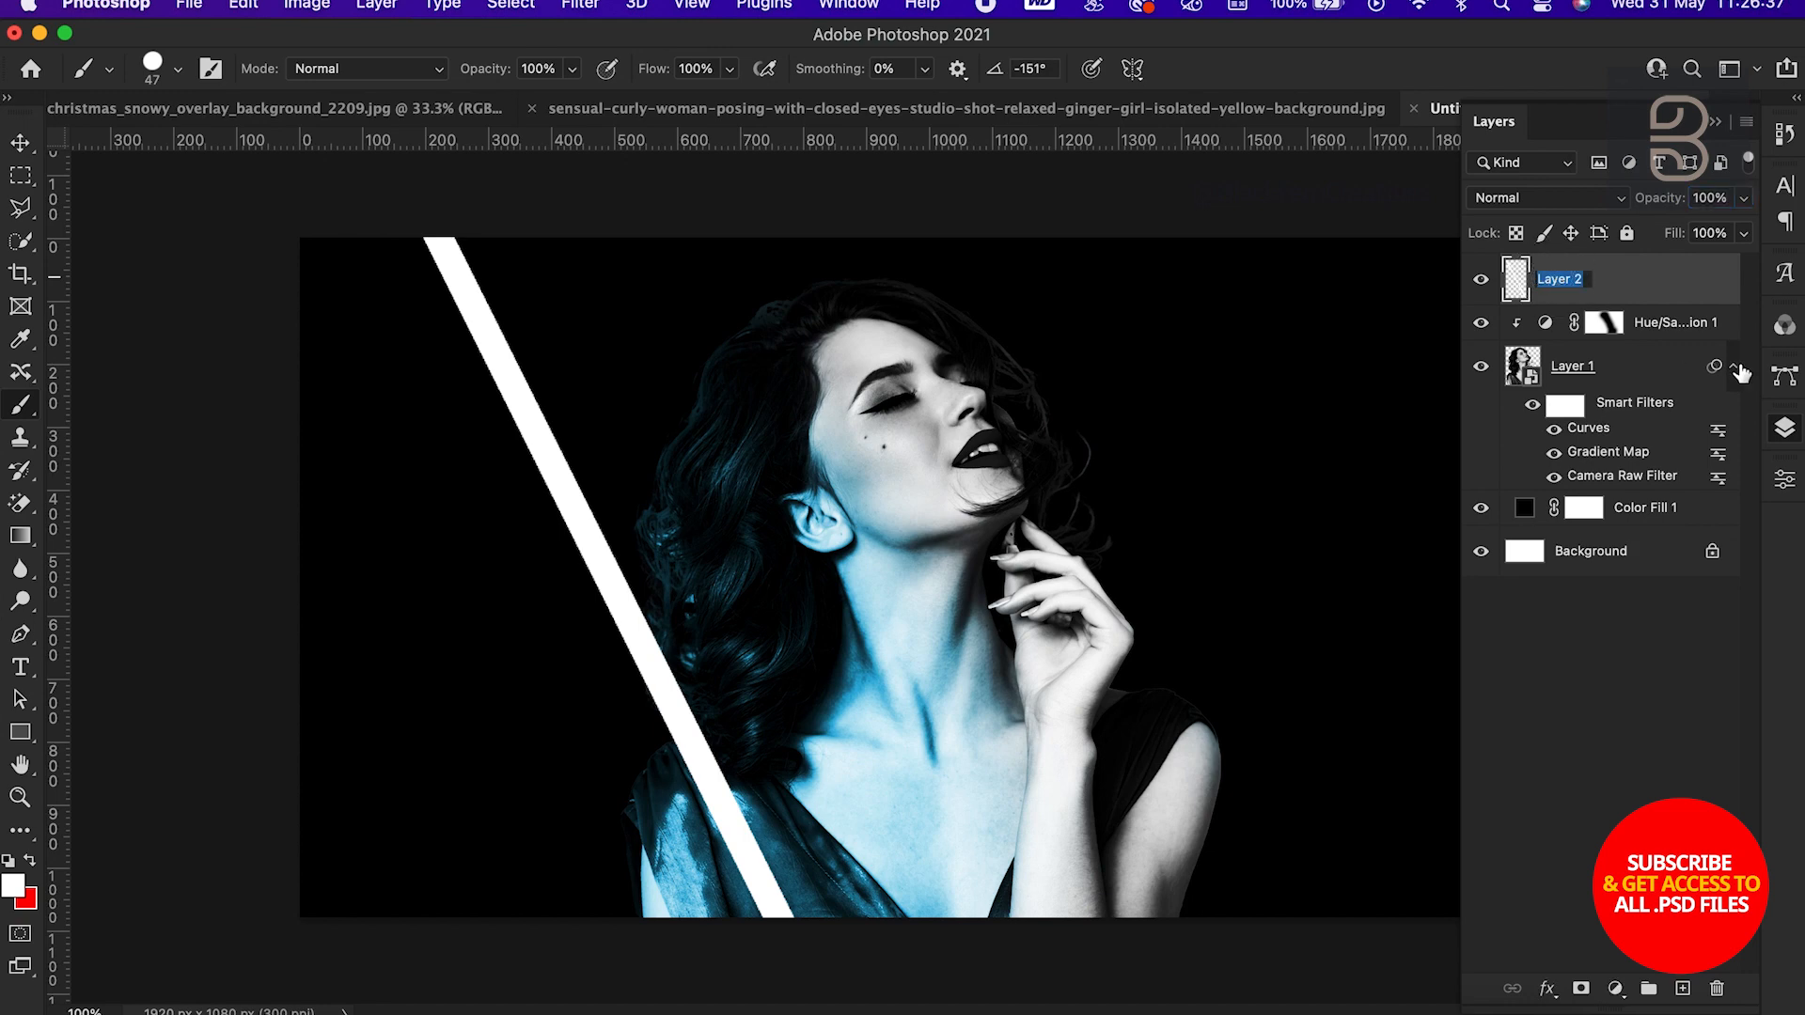
{"action": "type", "text": "Line"}
{"action": "key", "text": "Return"}
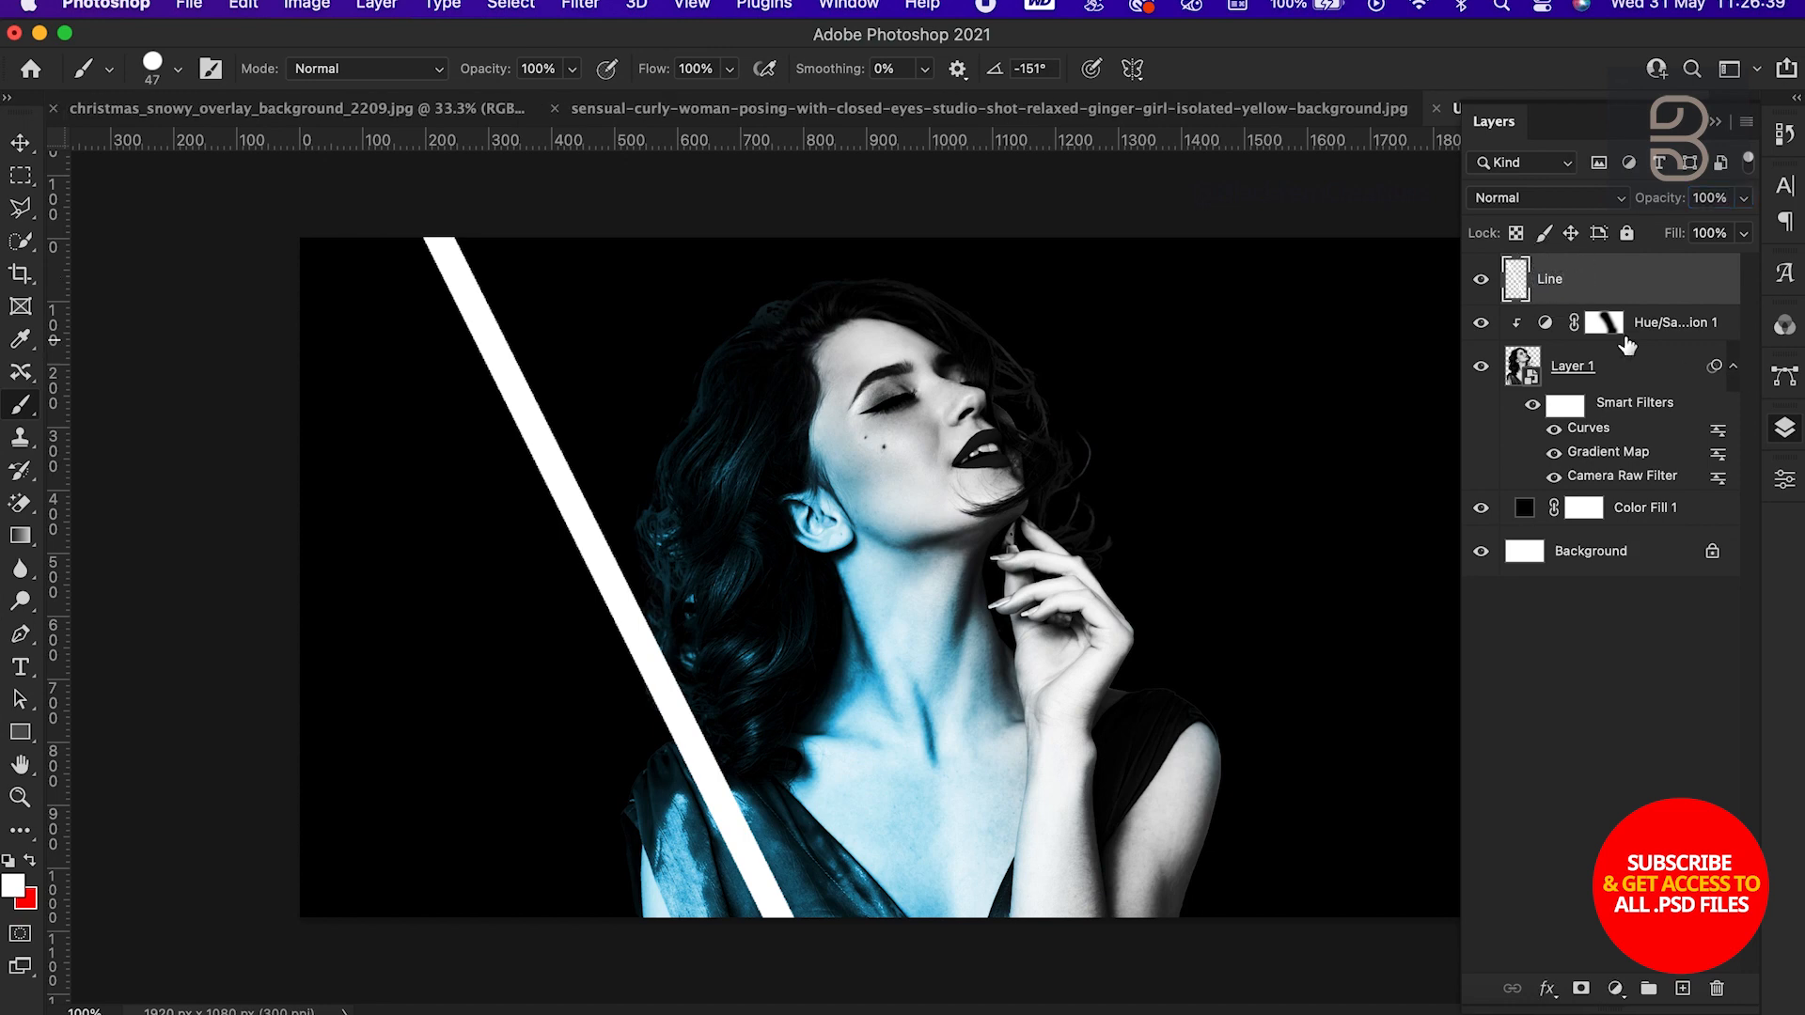
Give the Line layer a blue Outer Glow with 17% spread and a blue Drop Shadow
{"action": "right_click", "coordinate": [1640, 275]}
{"action": "left_click", "coordinate": [1622, 292]}
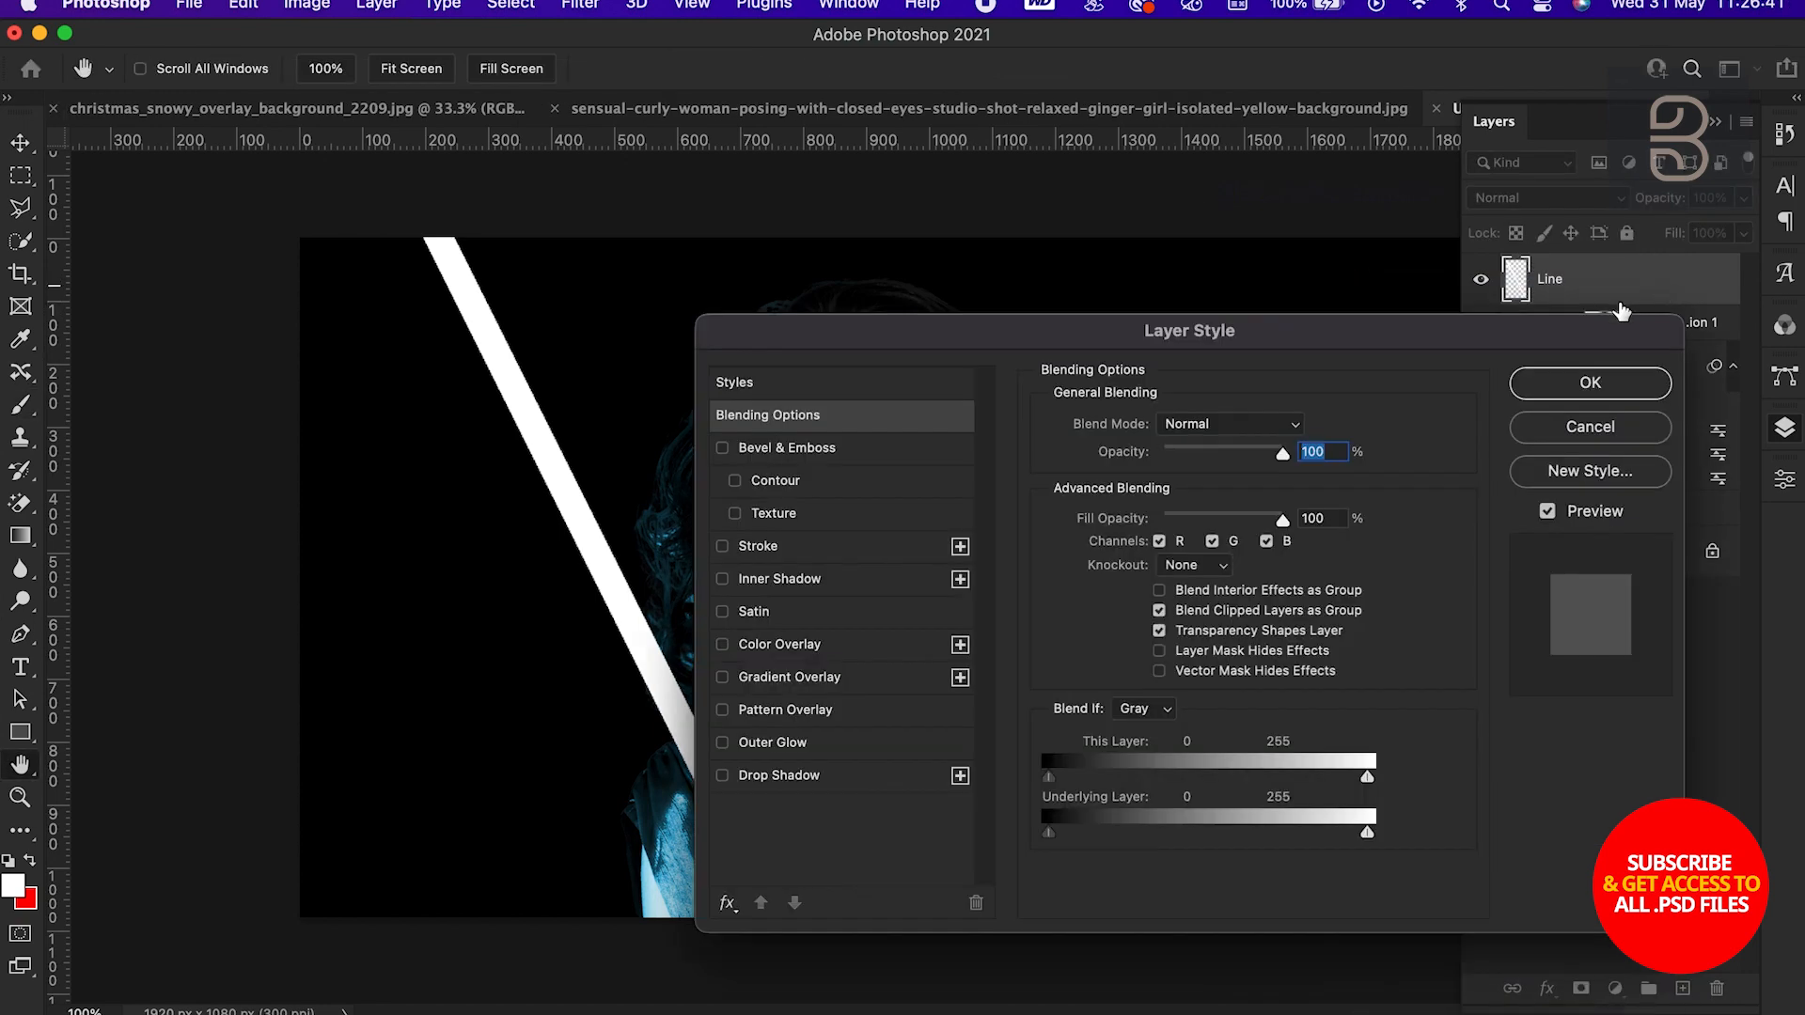
{"action": "left_click", "coordinate": [849, 752]}
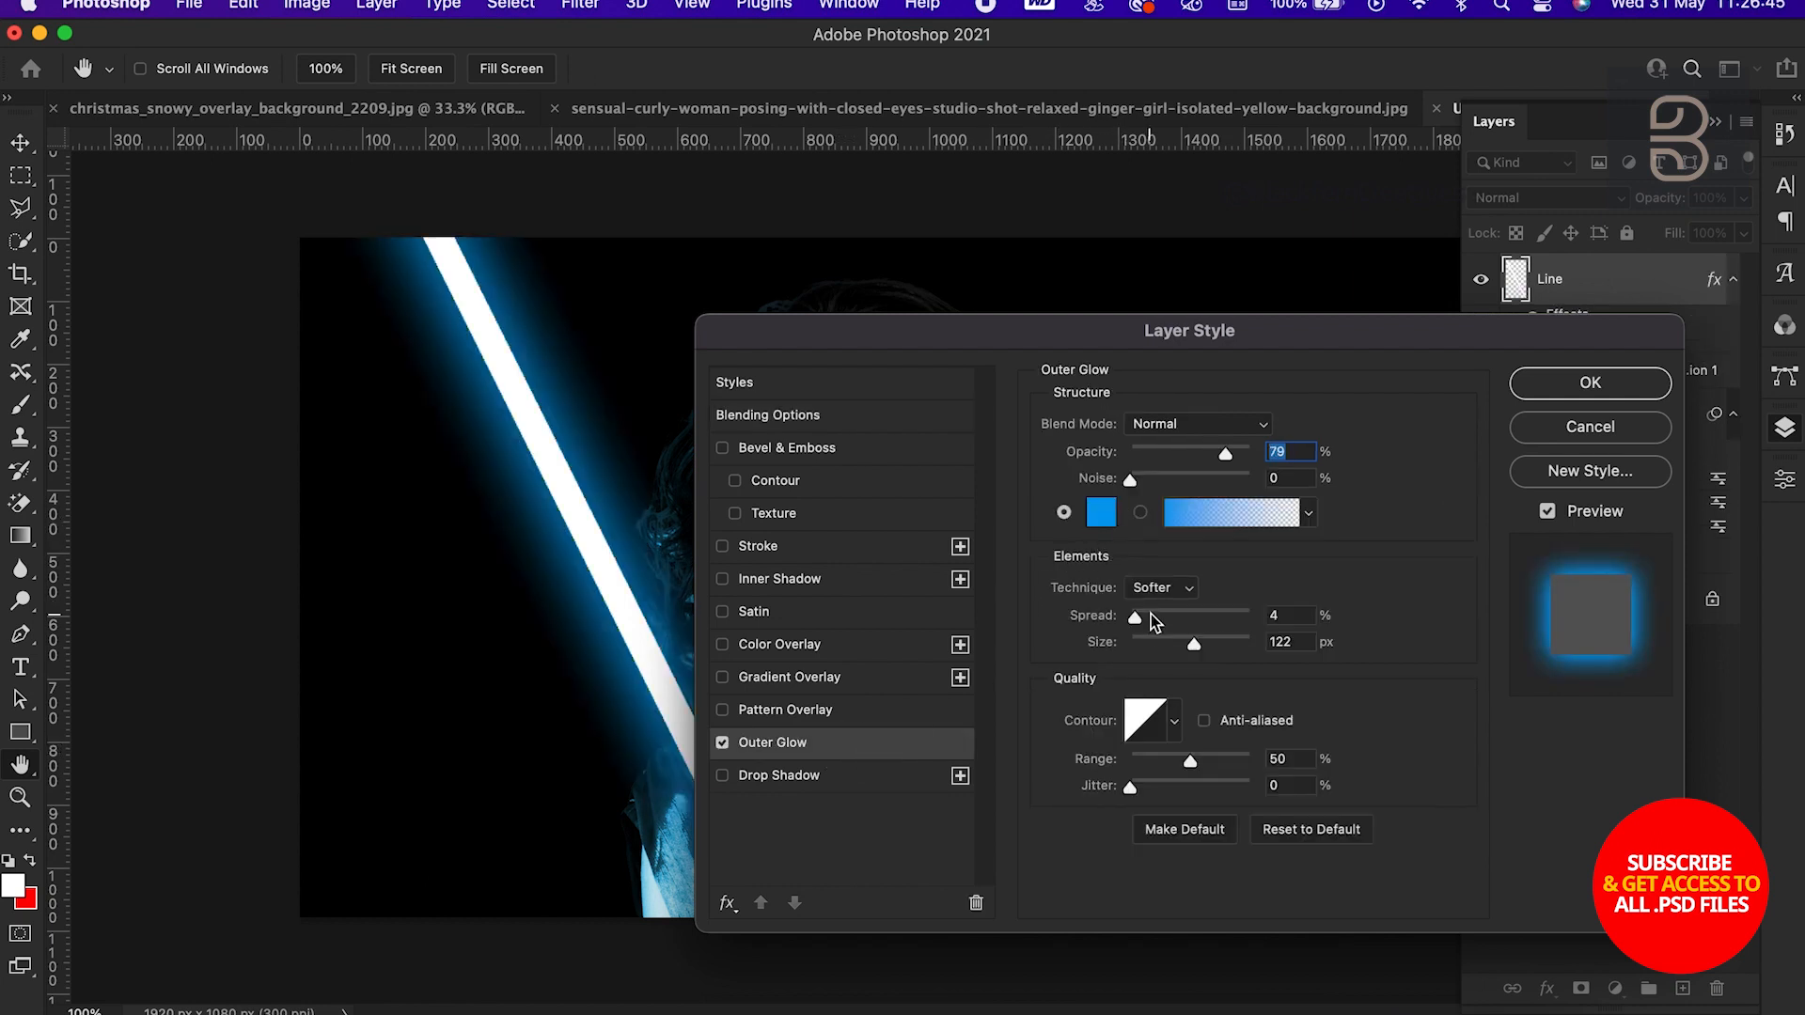
{"action": "left_click_drag", "start_coordinate": [1150, 615], "coordinate": [1157, 617]}
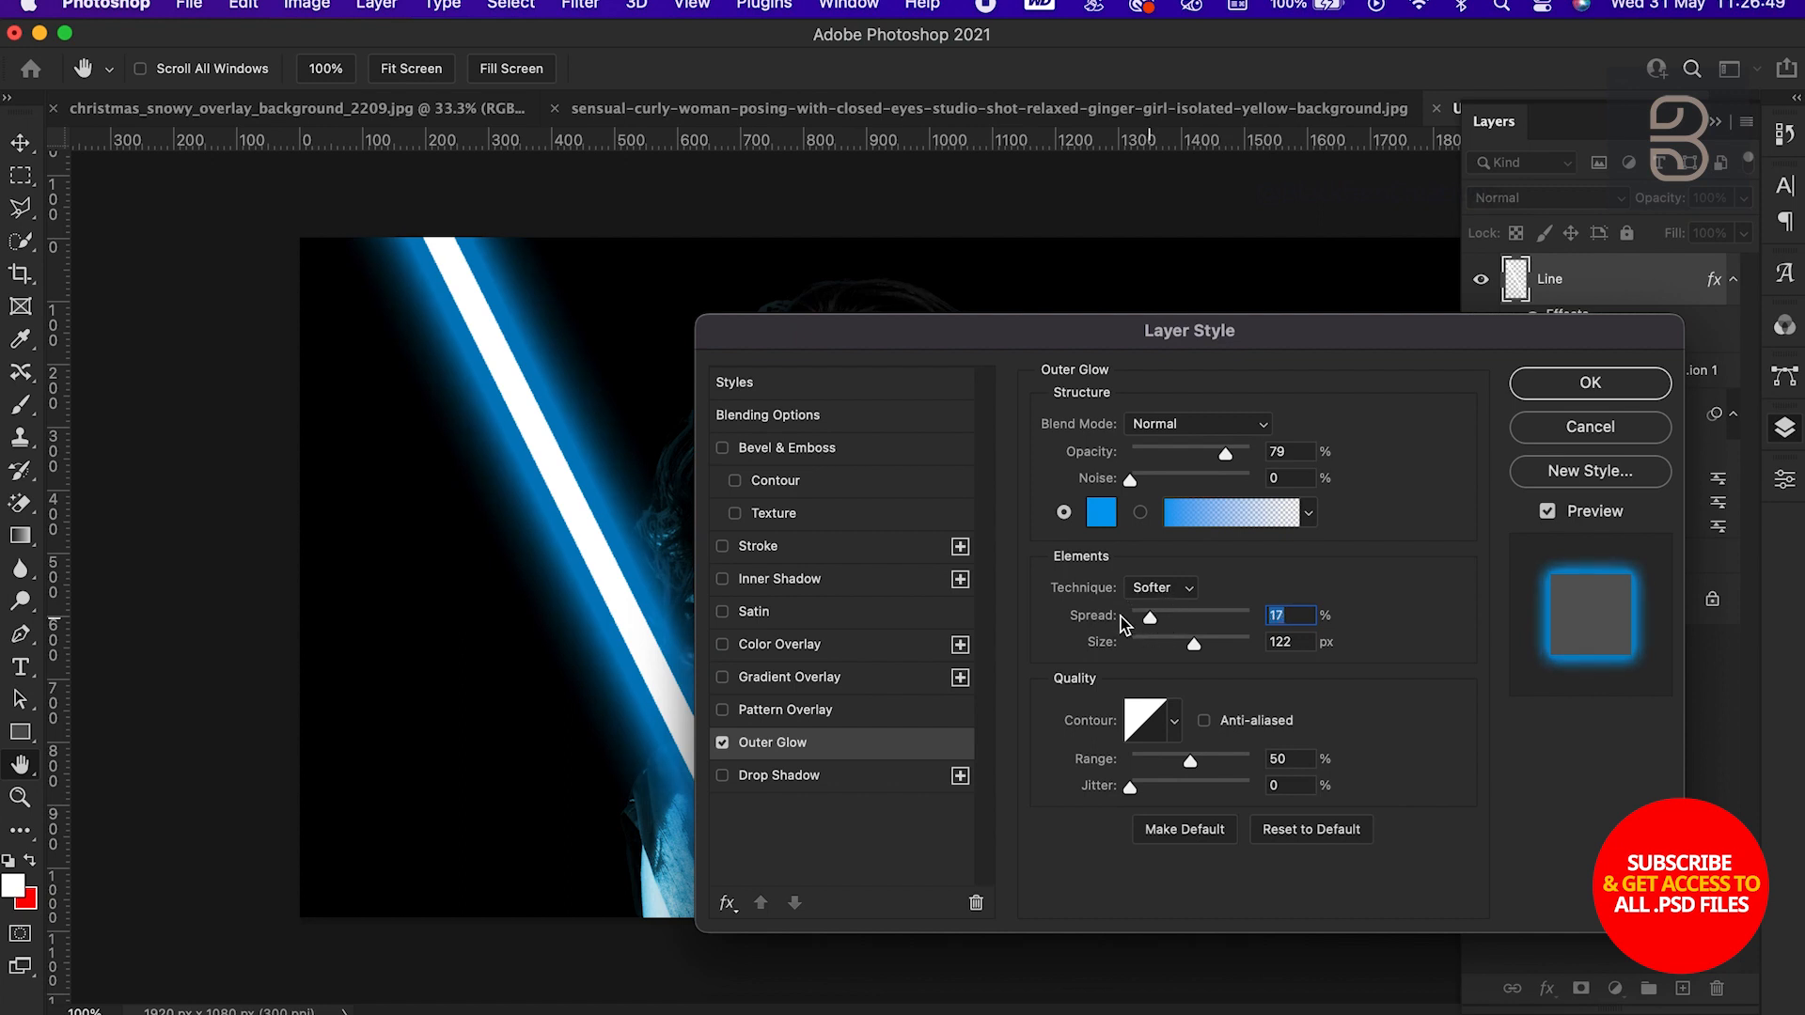
{"action": "left_click", "coordinate": [878, 776]}
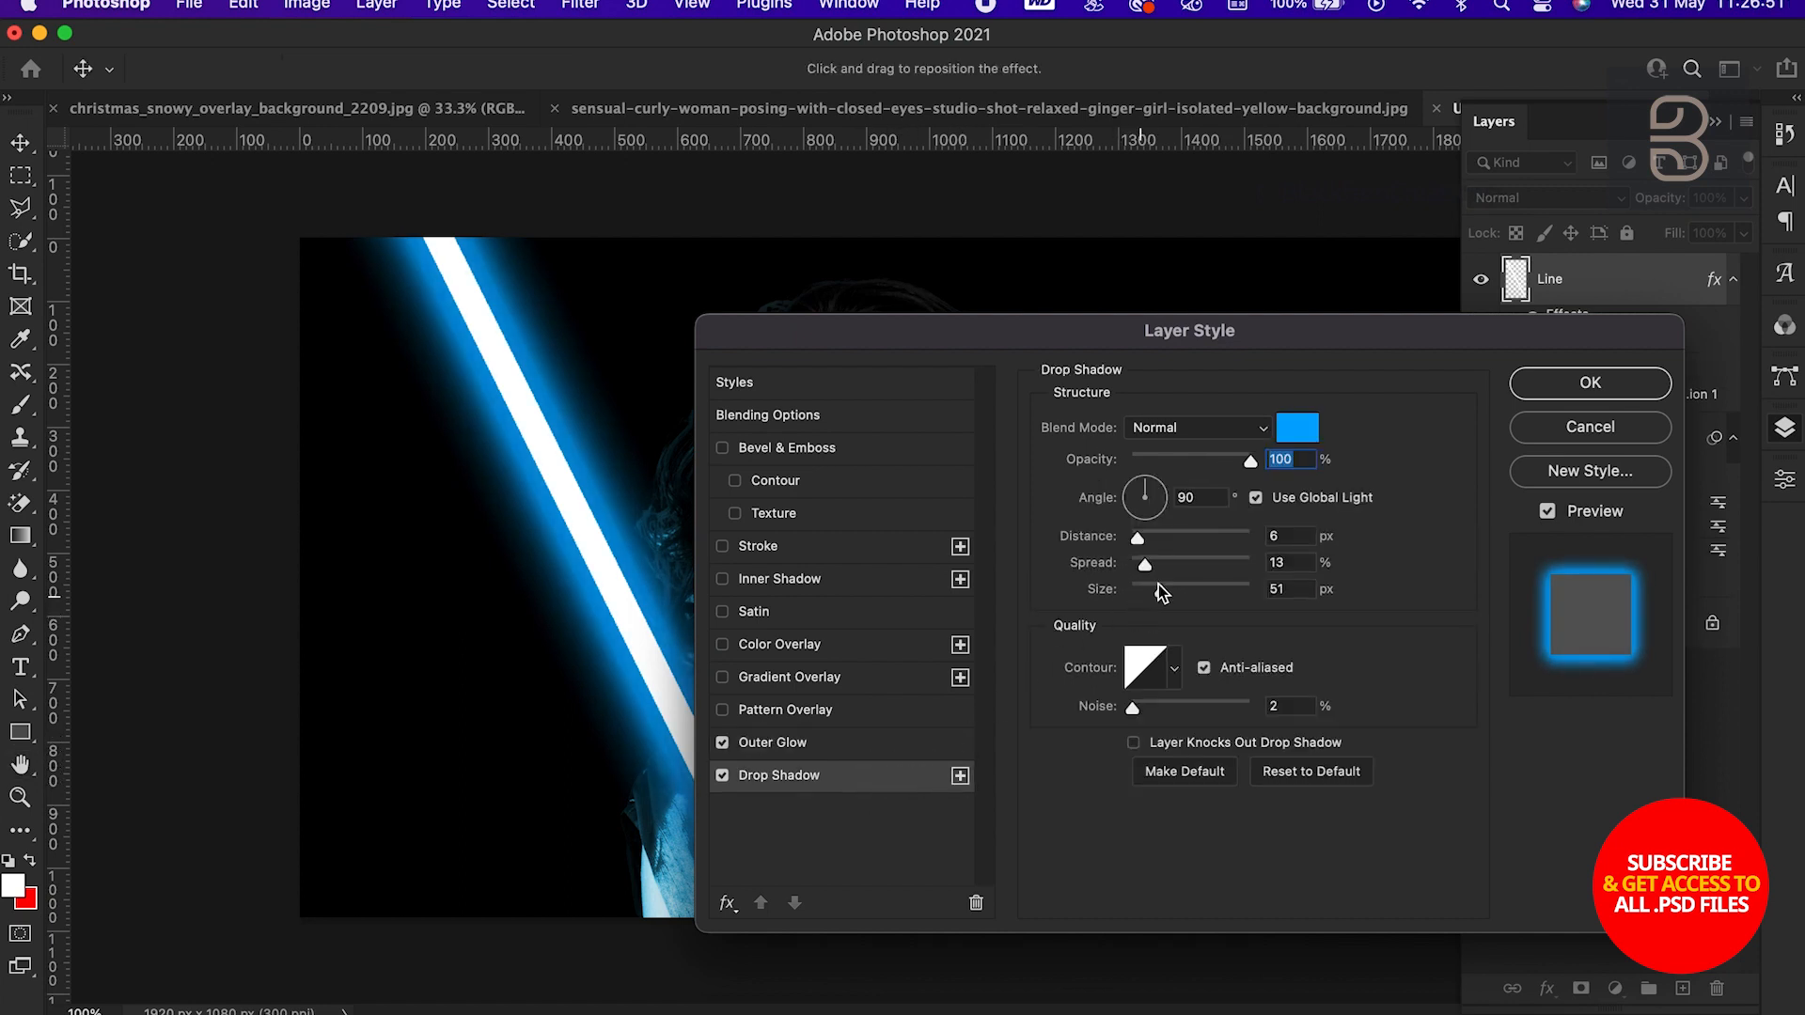
{"action": "left_click", "coordinate": [1552, 386]}
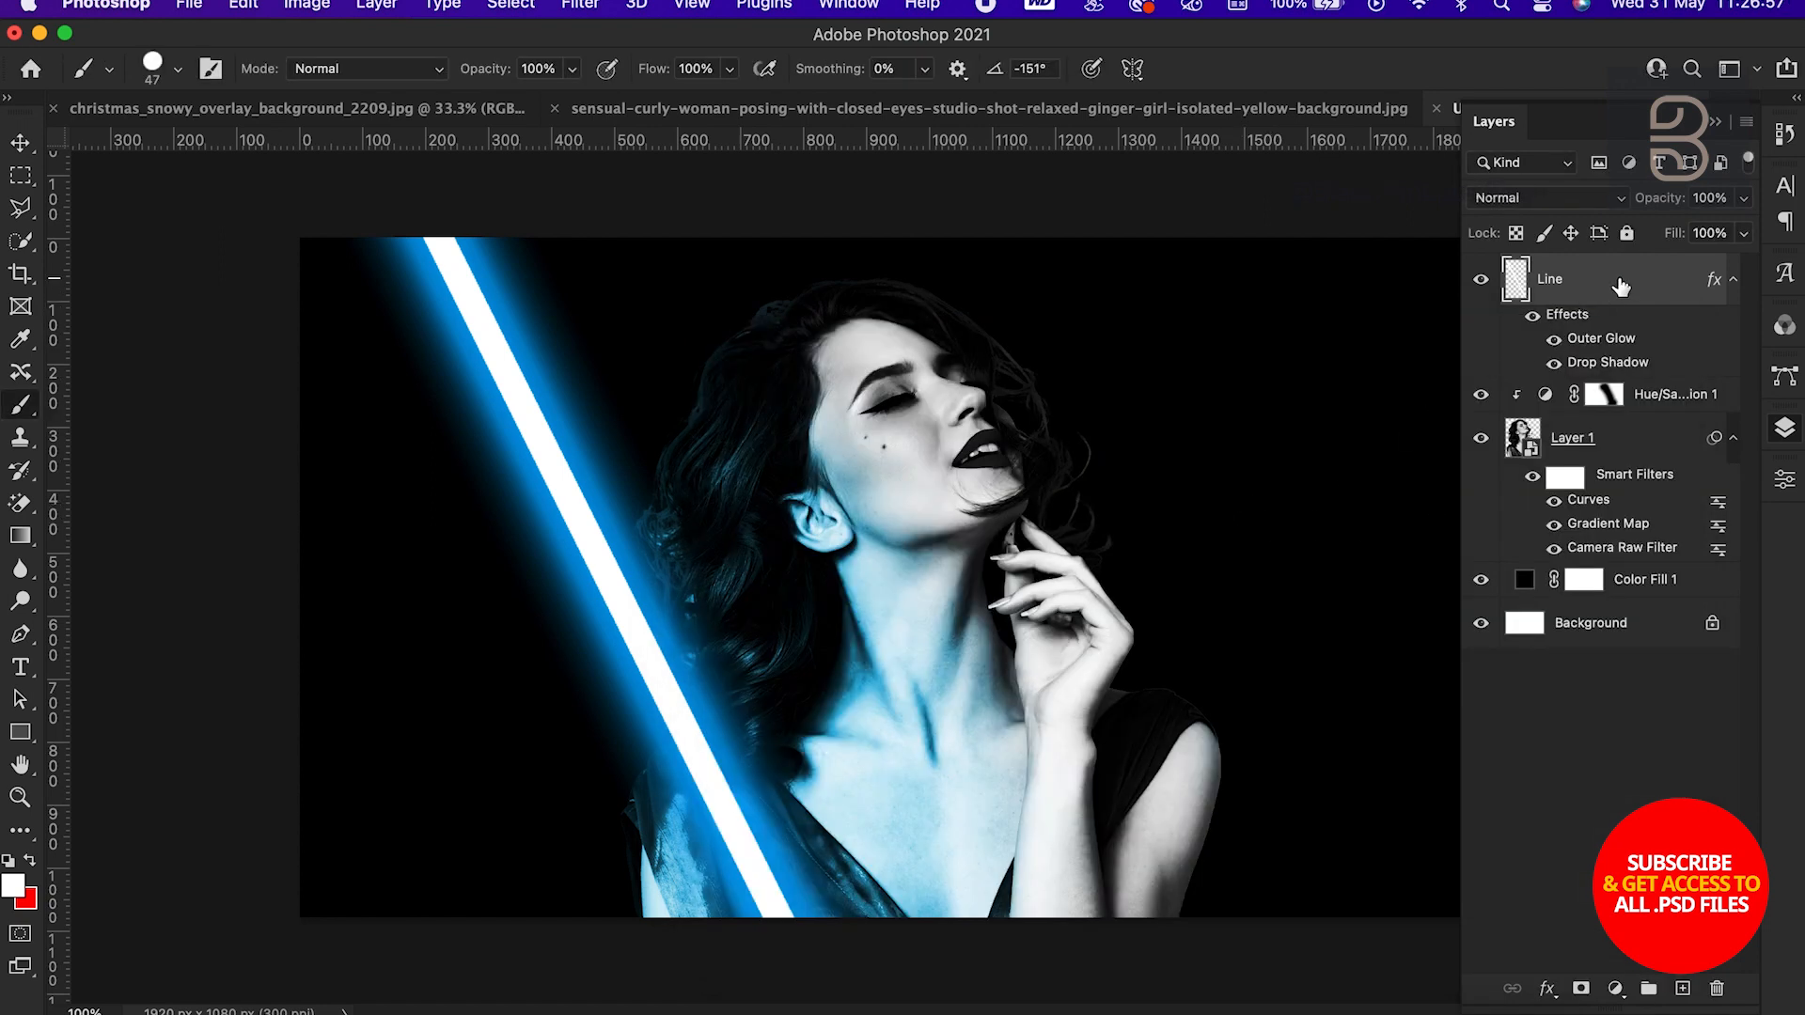
Duplicate the Line layer, rotate the copy about 53.6 degrees and move it to the woman's other side, mirroring the first line
{"action": "left_click_drag", "start_coordinate": [1621, 285], "coordinate": [1683, 989]}
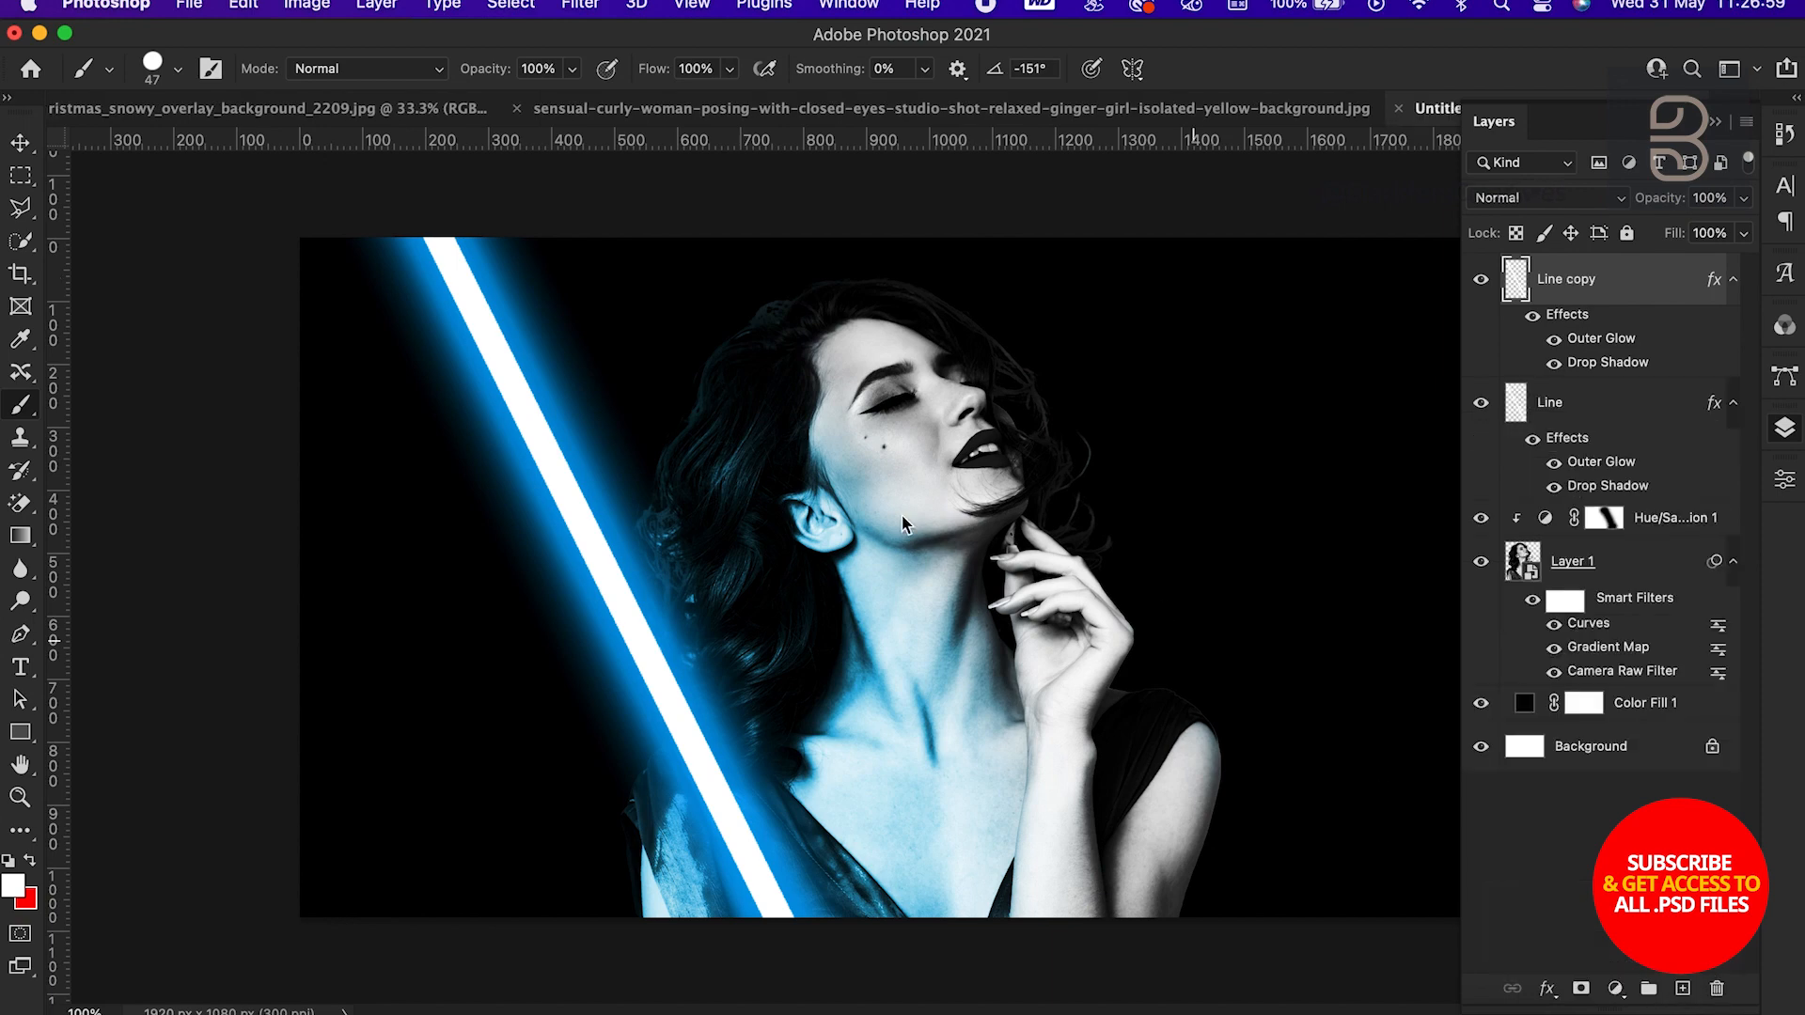
{"action": "key", "text": "ctrl+t"}
{"action": "key", "text": "F7"}
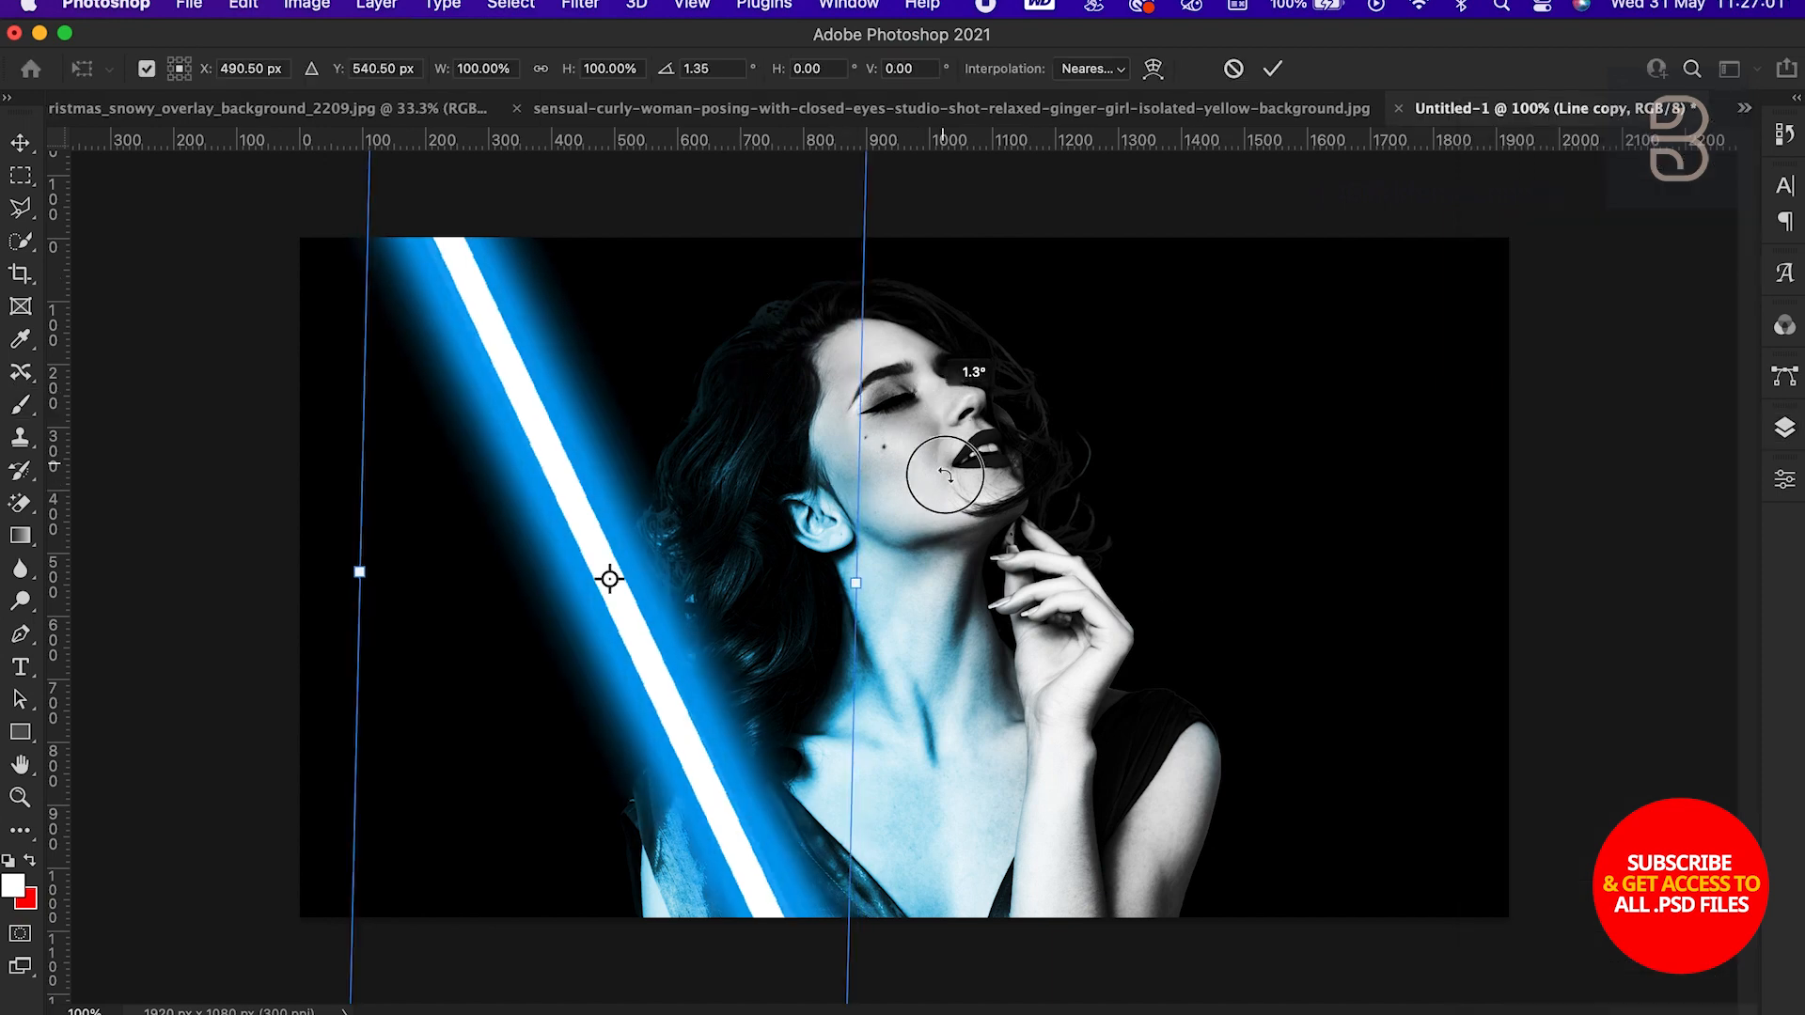
{"action": "left_click_drag", "start_coordinate": [954, 476], "coordinate": [936, 747]}
{"action": "left_click_drag", "start_coordinate": [715, 487], "coordinate": [1202, 535]}
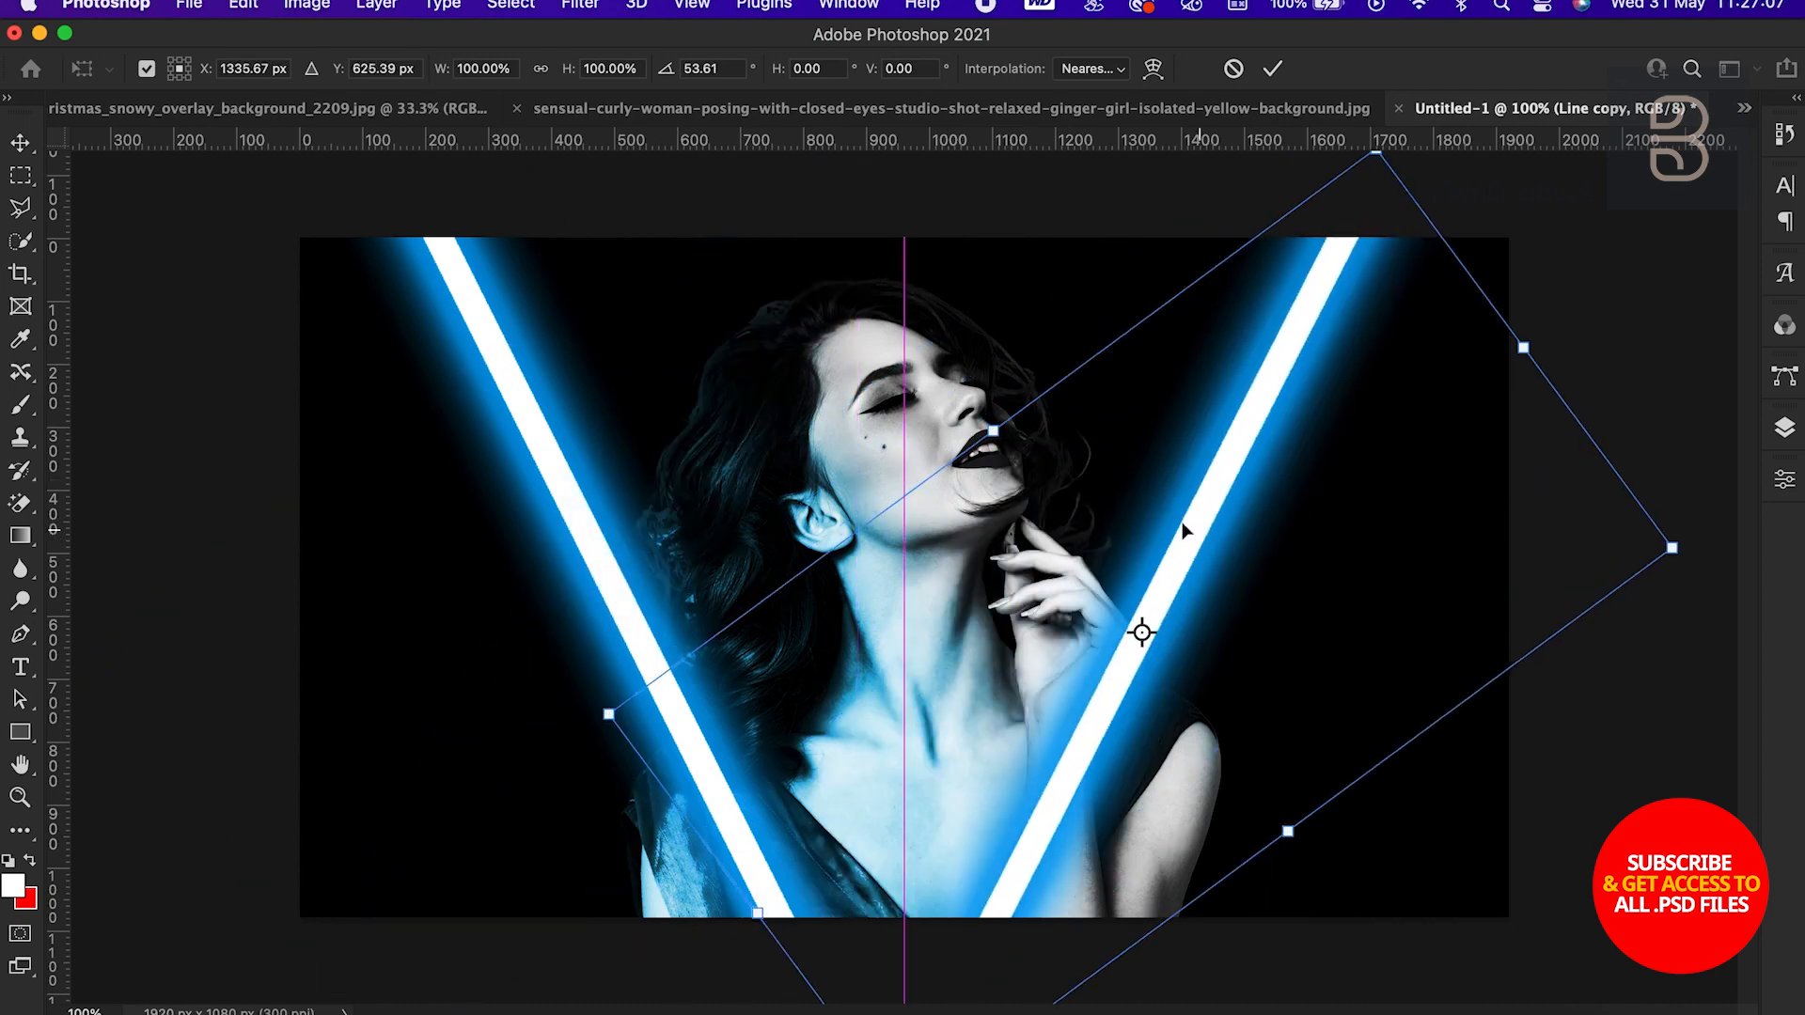
{"action": "key", "text": "Return"}
Place the Line copy layer directly beneath Layer 1, and transform it to about 75% height and -7.65 degrees, slightly farther from the woman's face
{"action": "left_click", "coordinate": [1784, 428]}
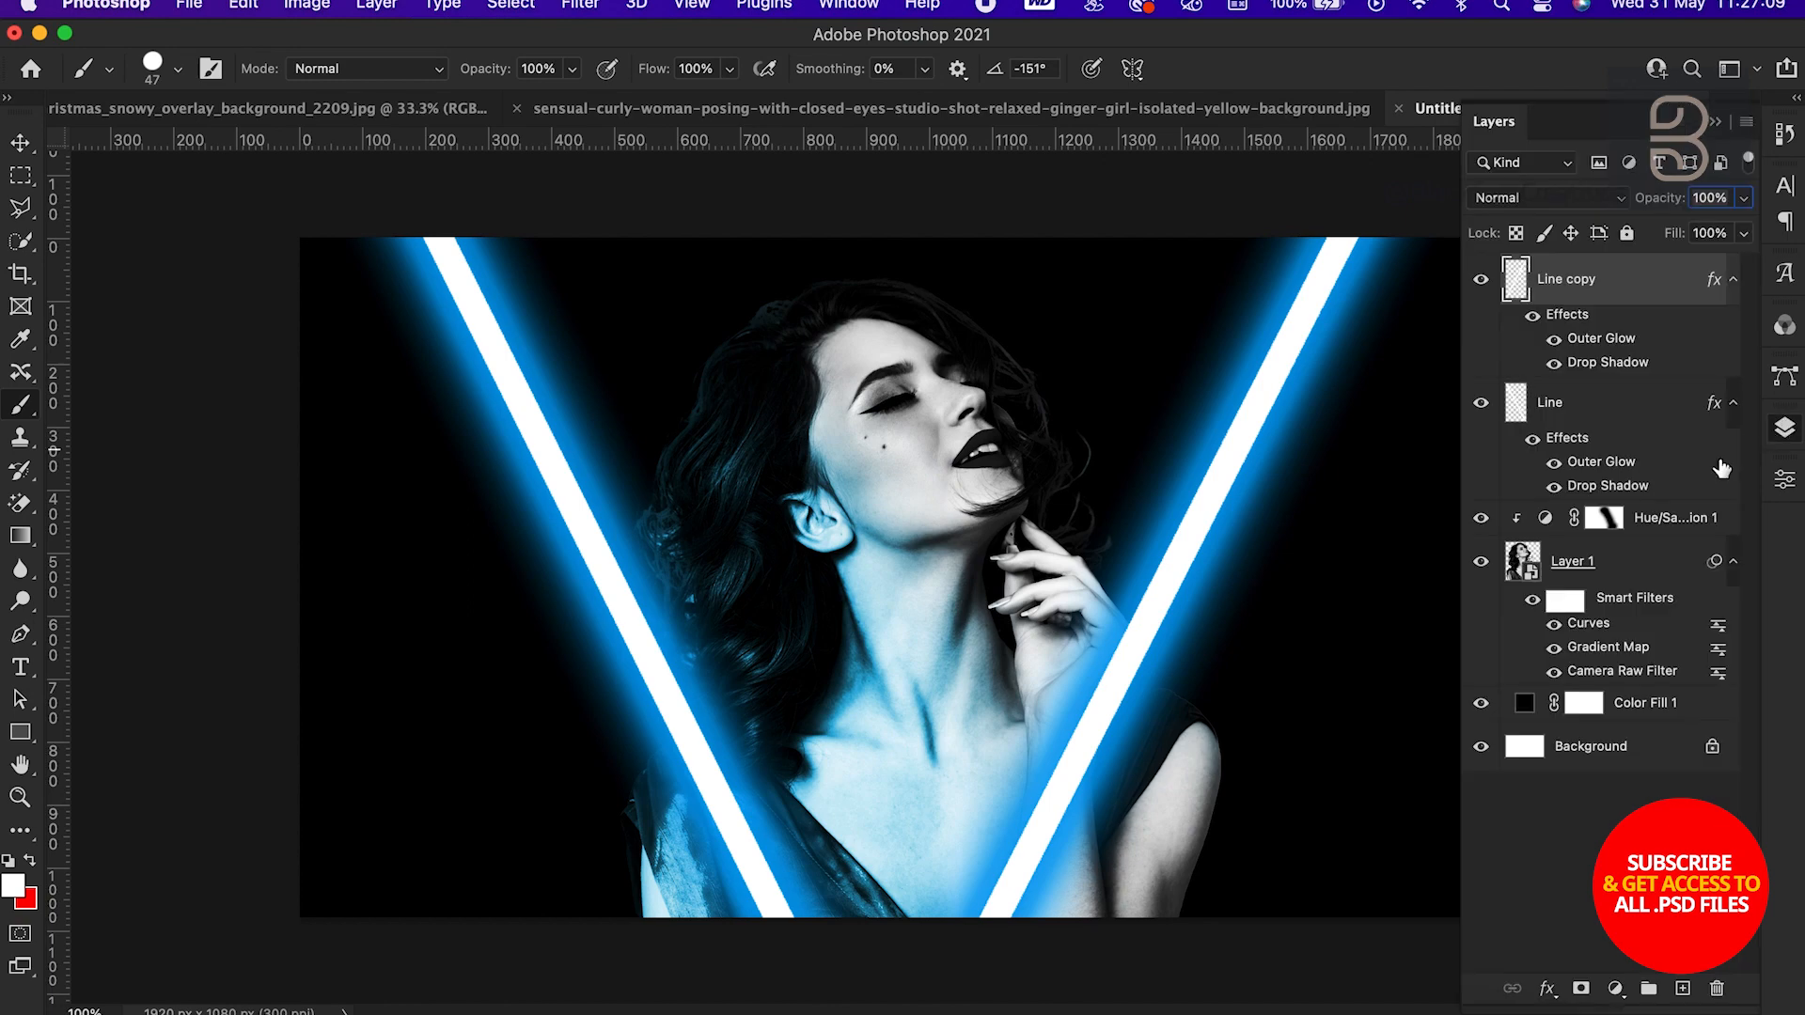
{"action": "left_click_drag", "start_coordinate": [1601, 289], "coordinate": [1613, 681]}
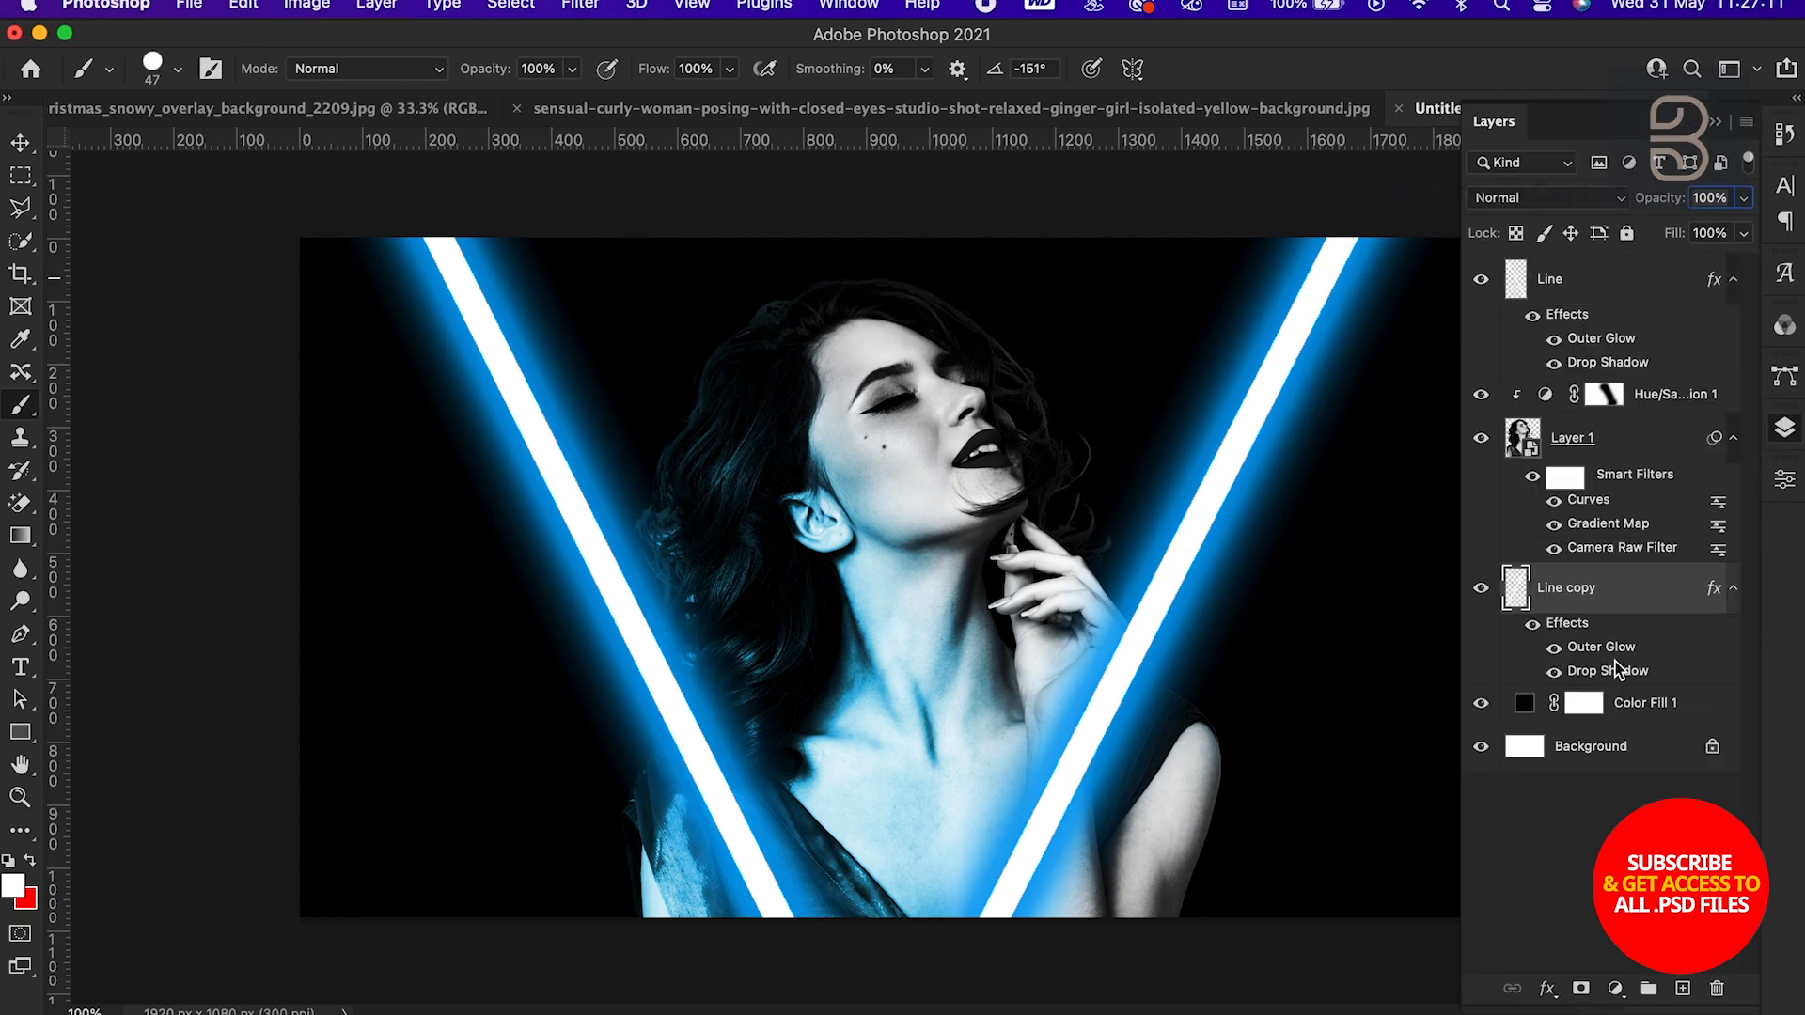
{"action": "key", "text": "super+t"}
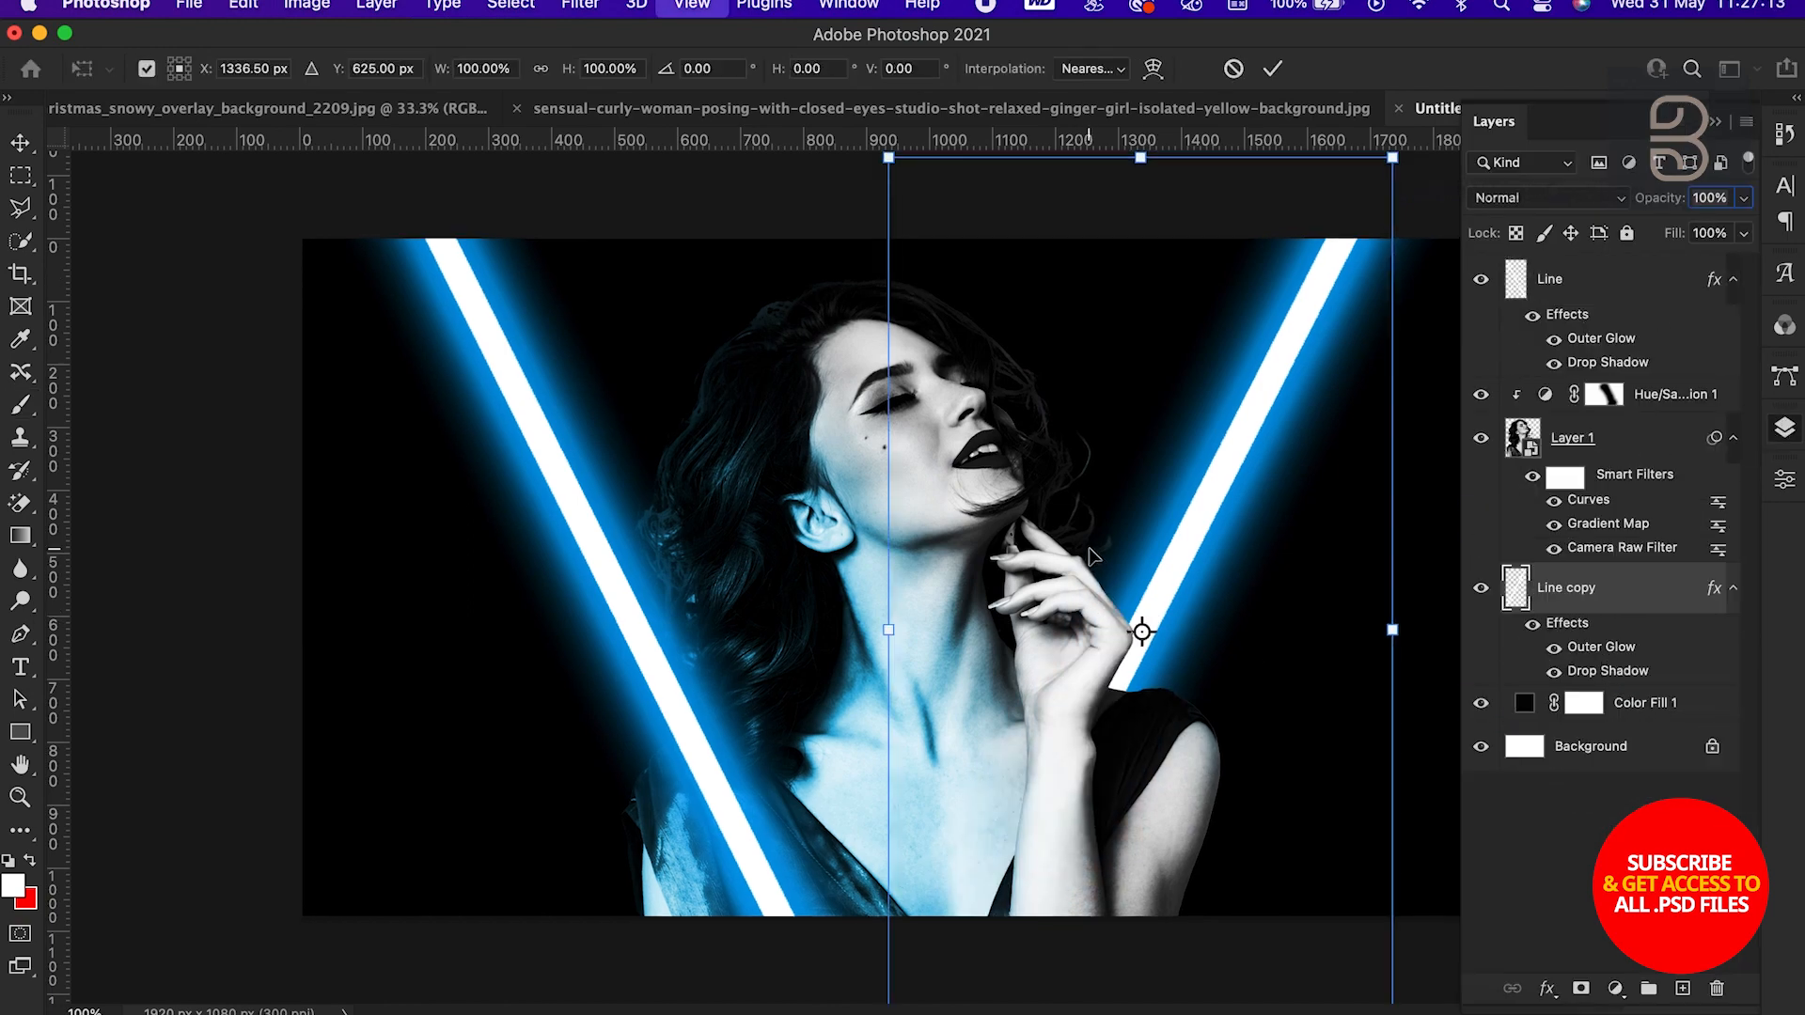
{"action": "key", "text": "super+minus"}
{"action": "left_click_drag", "start_coordinate": [873, 284], "coordinate": [851, 289]}
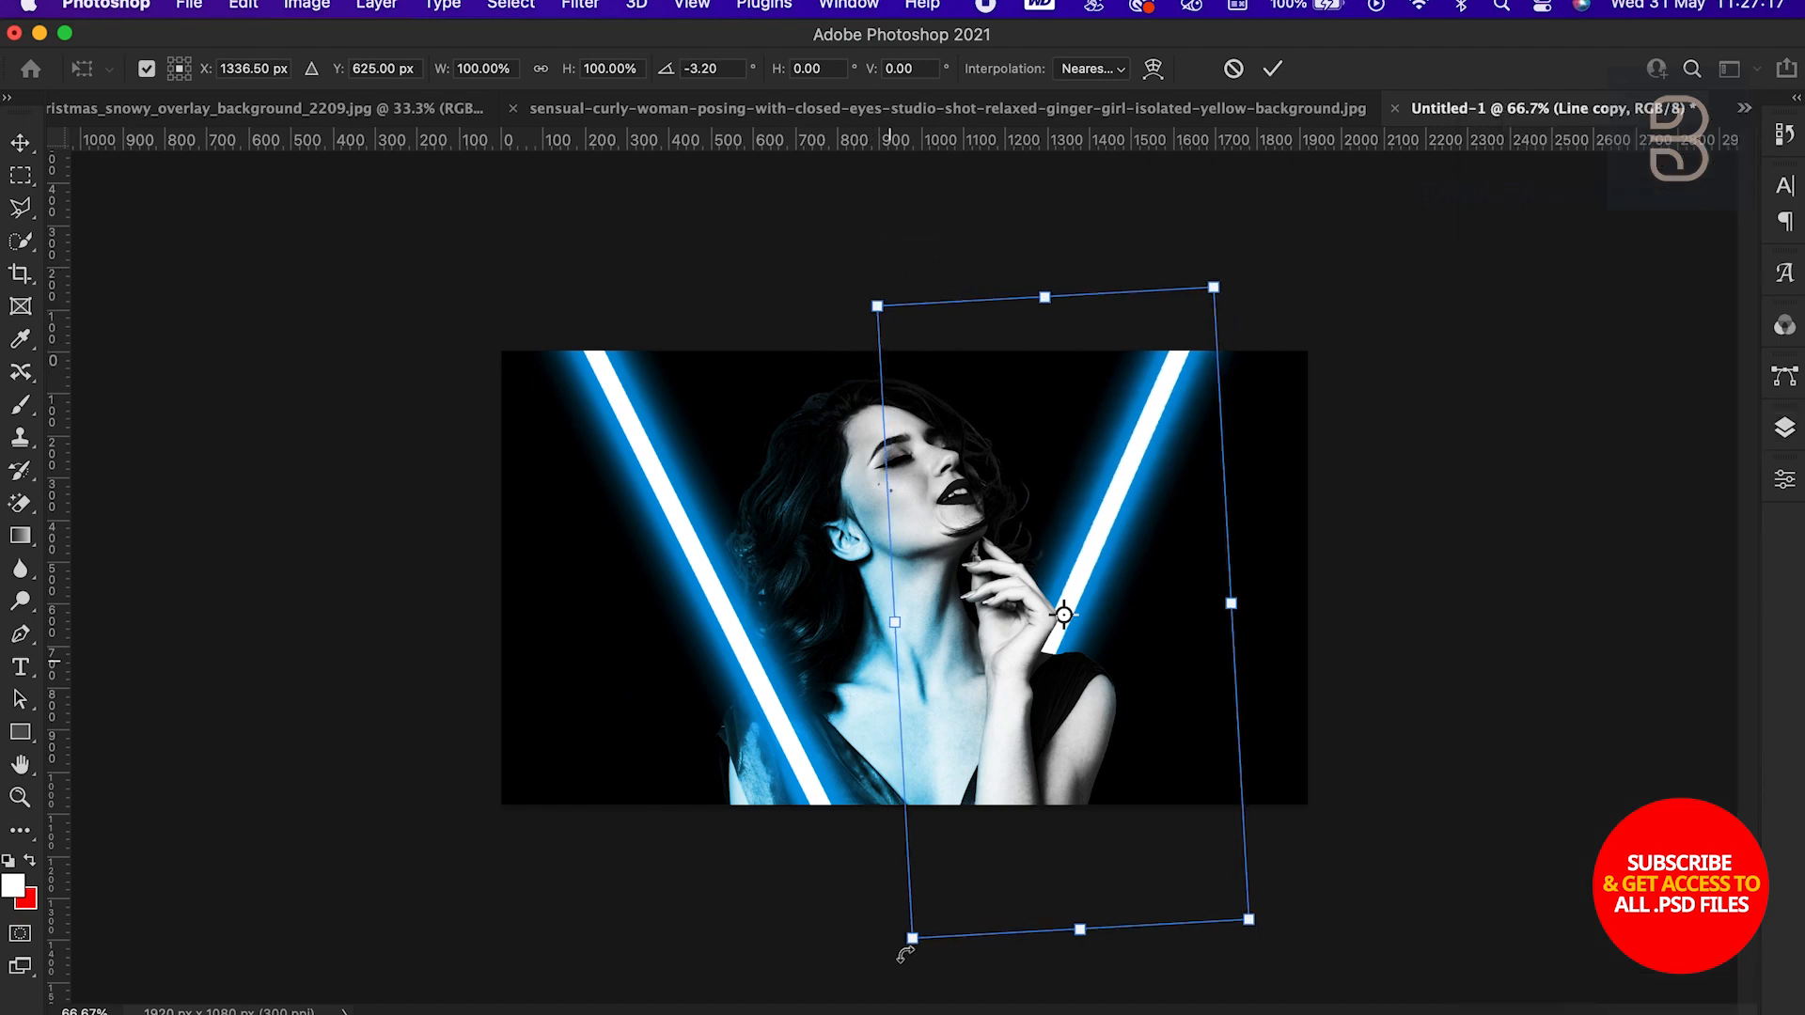
{"action": "left_click_drag", "start_coordinate": [925, 930], "coordinate": [1057, 810]}
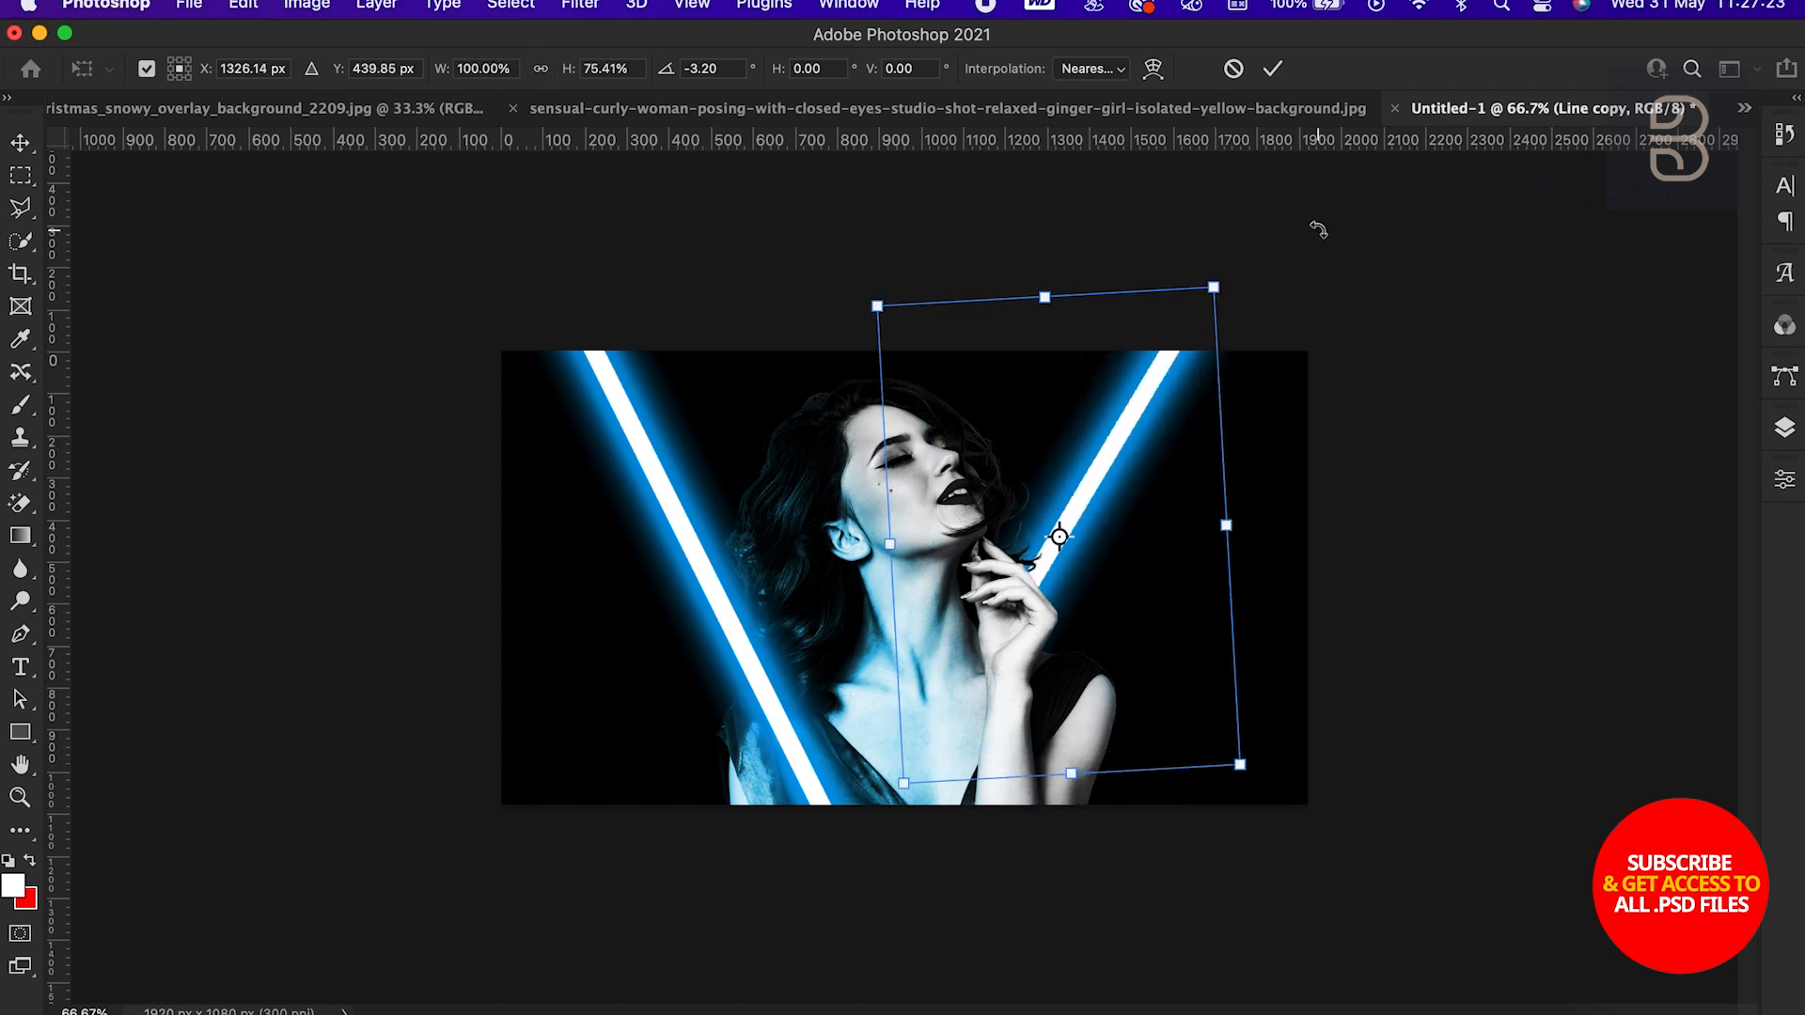
{"action": "left_click_drag", "start_coordinate": [1217, 241], "coordinate": [1193, 230]}
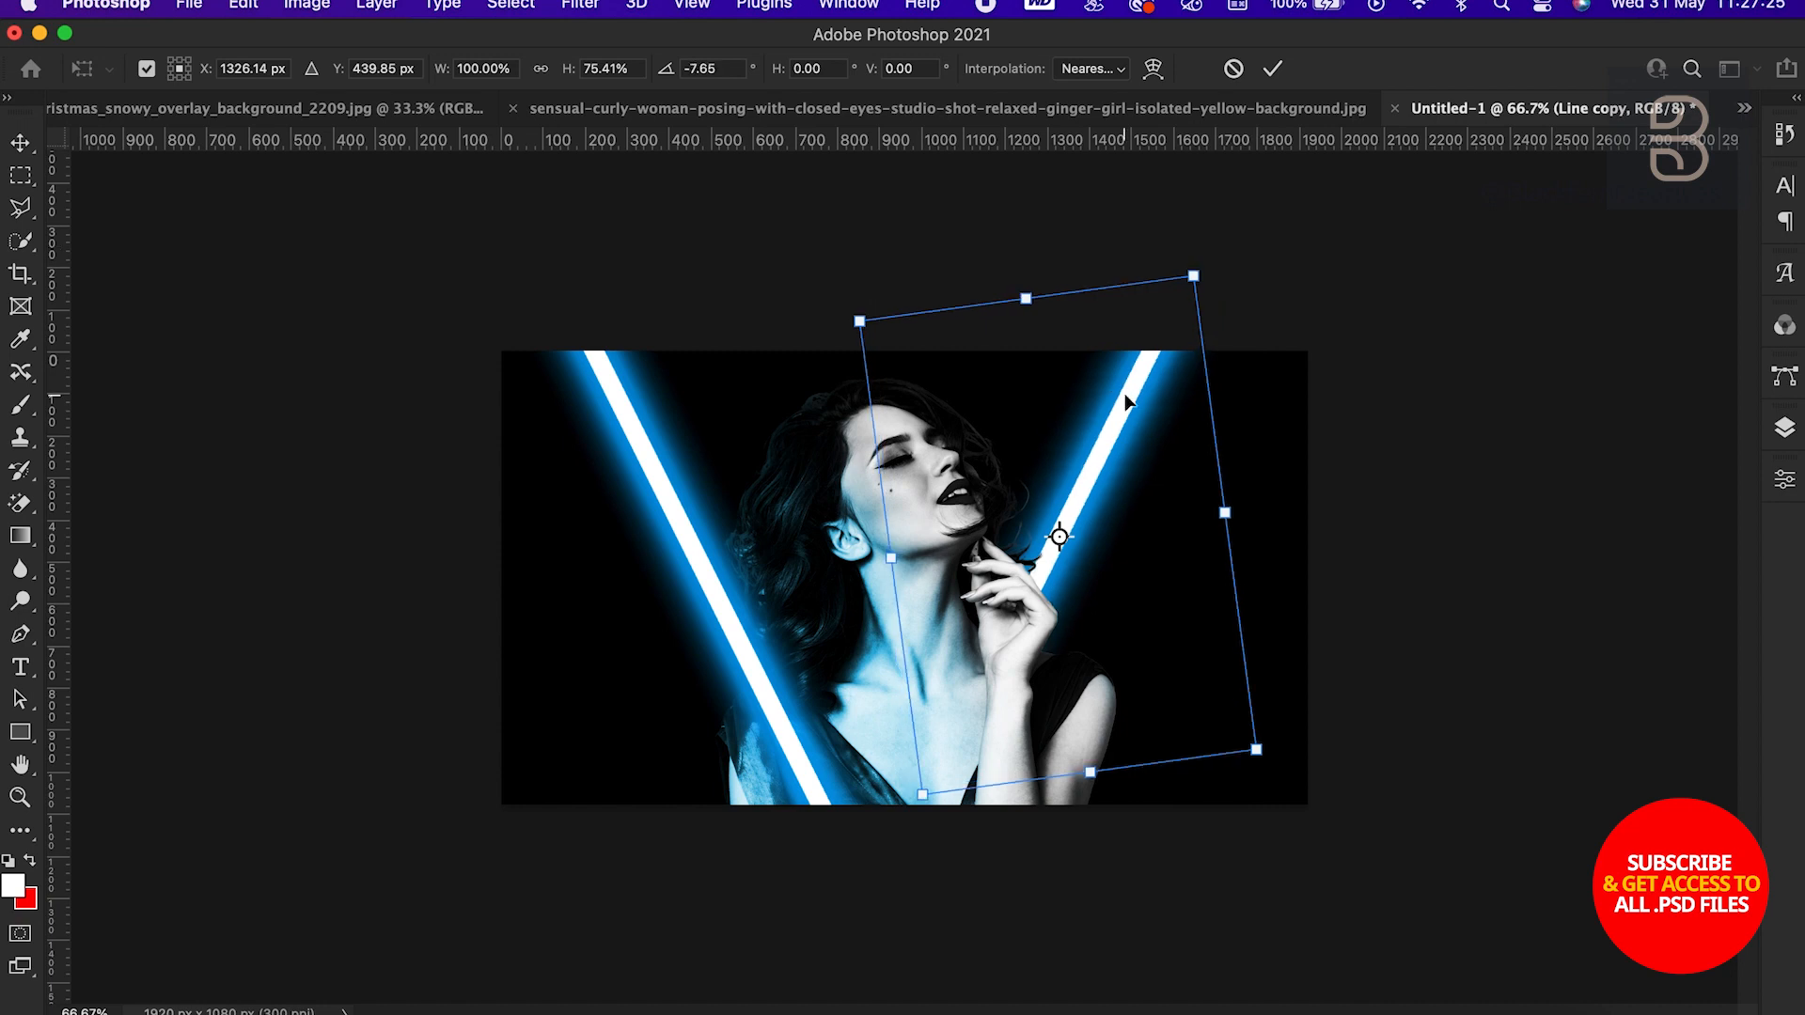
{"action": "left_click_drag", "start_coordinate": [1090, 453], "coordinate": [1121, 491]}
{"action": "key", "text": "b"}
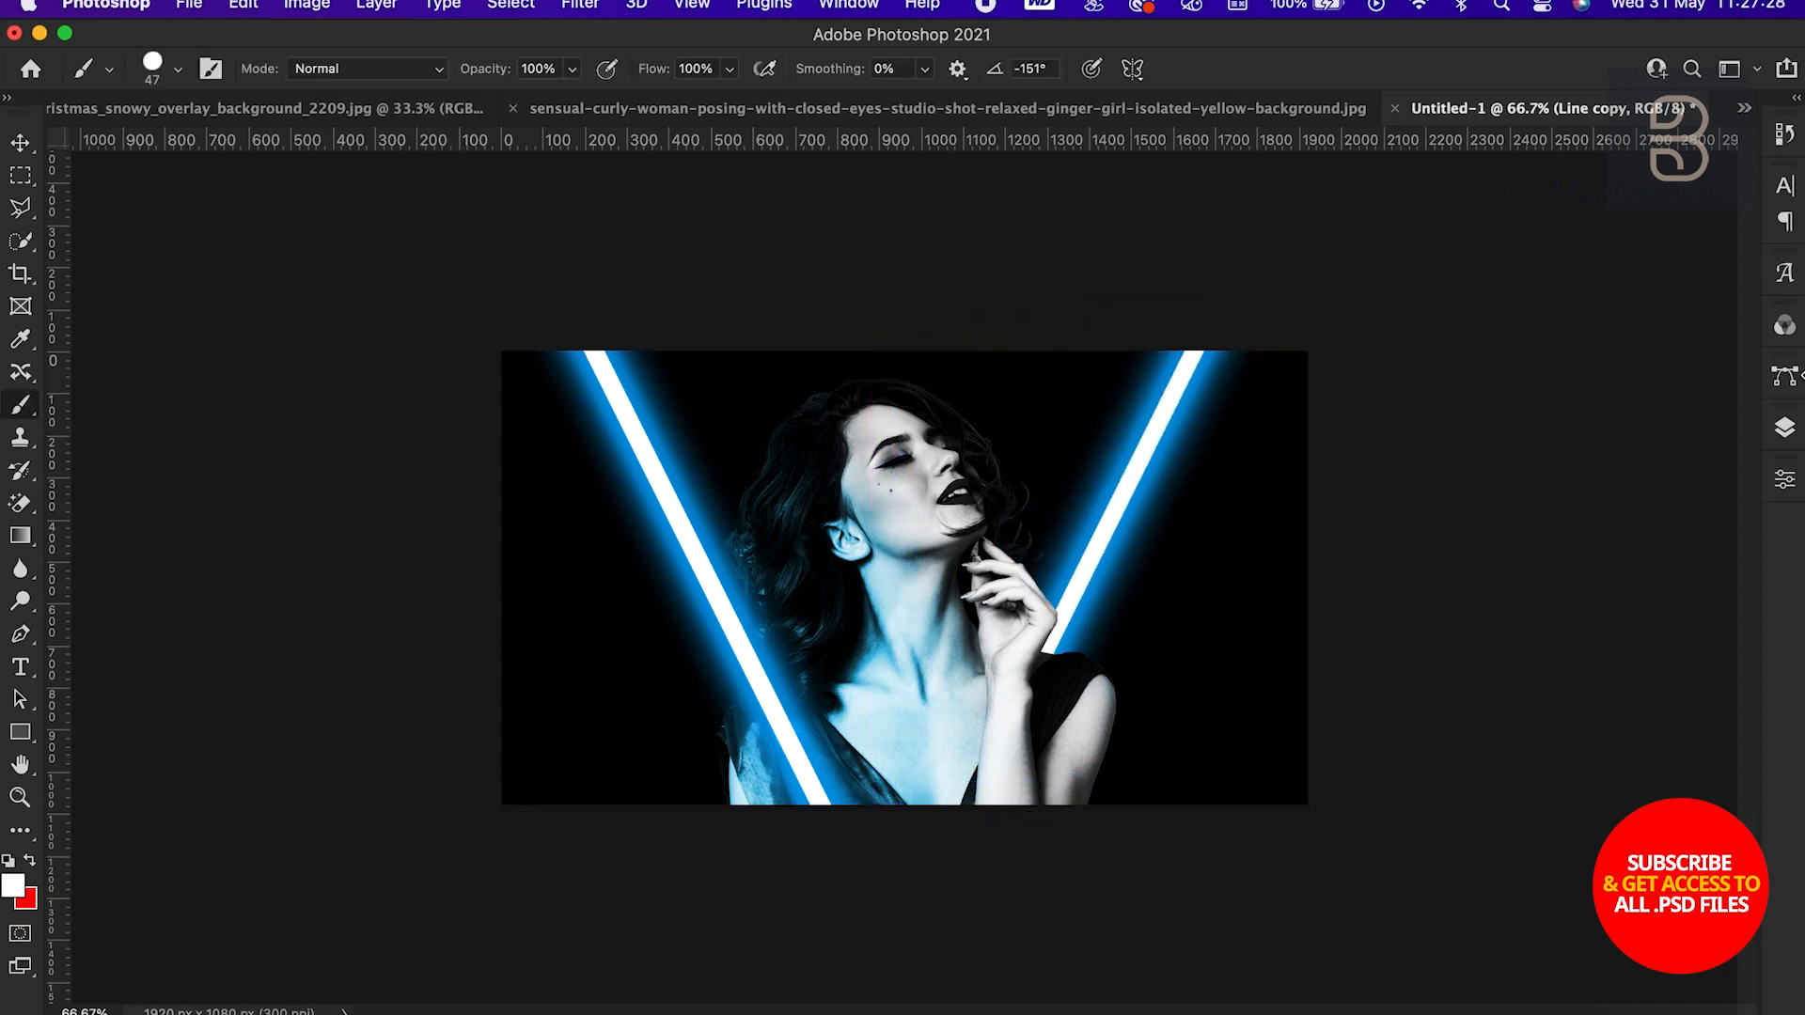
Change the Outer Glow colour of the Line copy layer to magenta (f000ed)
{"action": "left_click", "coordinate": [1786, 429]}
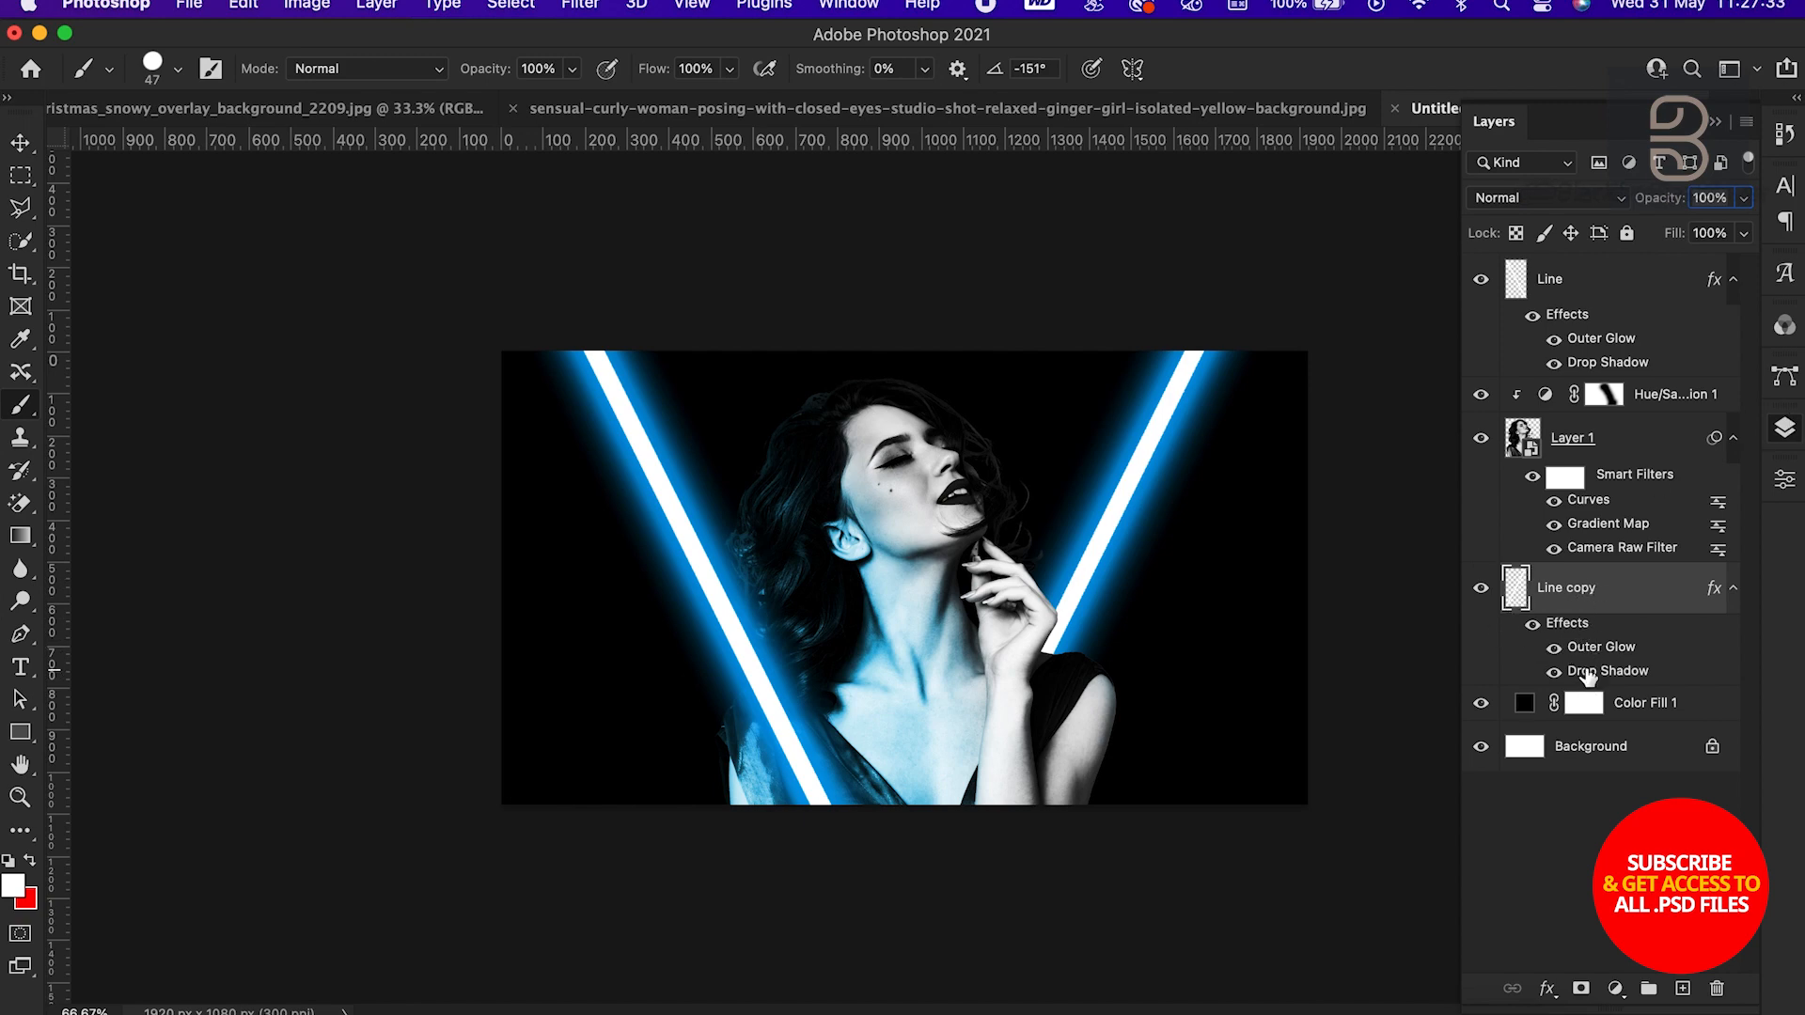
{"action": "right_click", "coordinate": [1598, 590]}
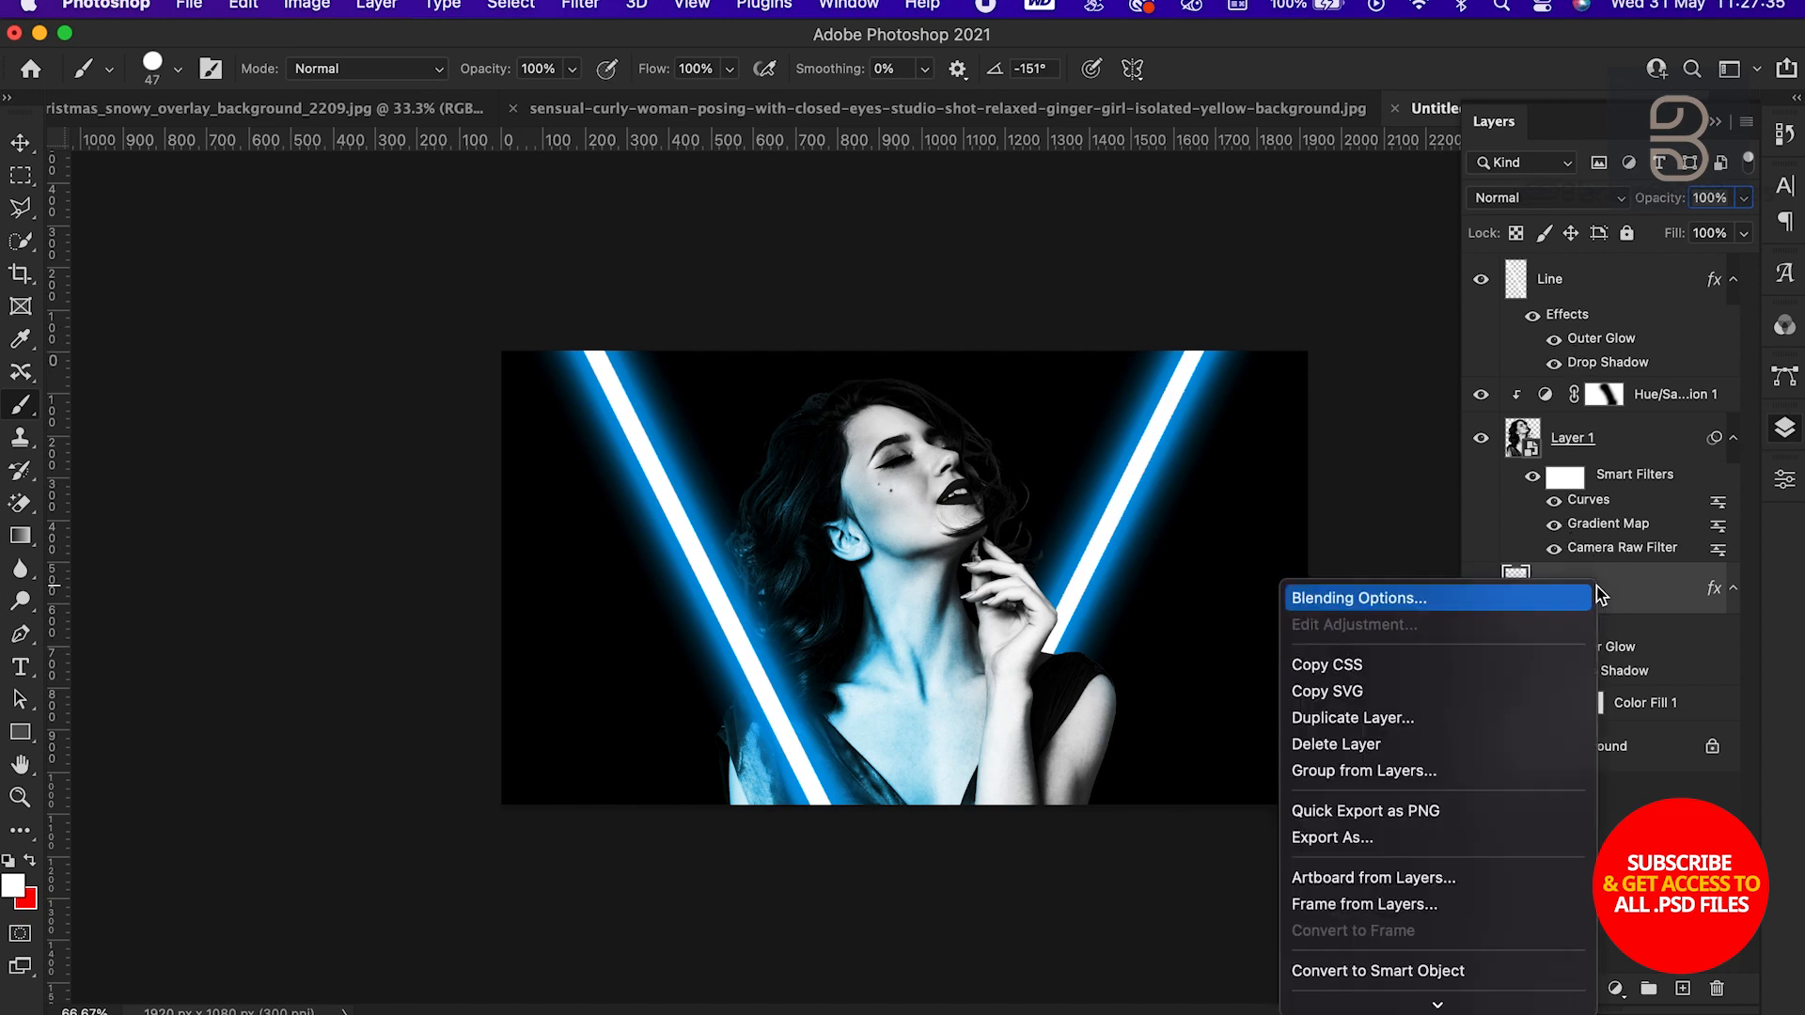
{"action": "left_click", "coordinate": [1588, 594]}
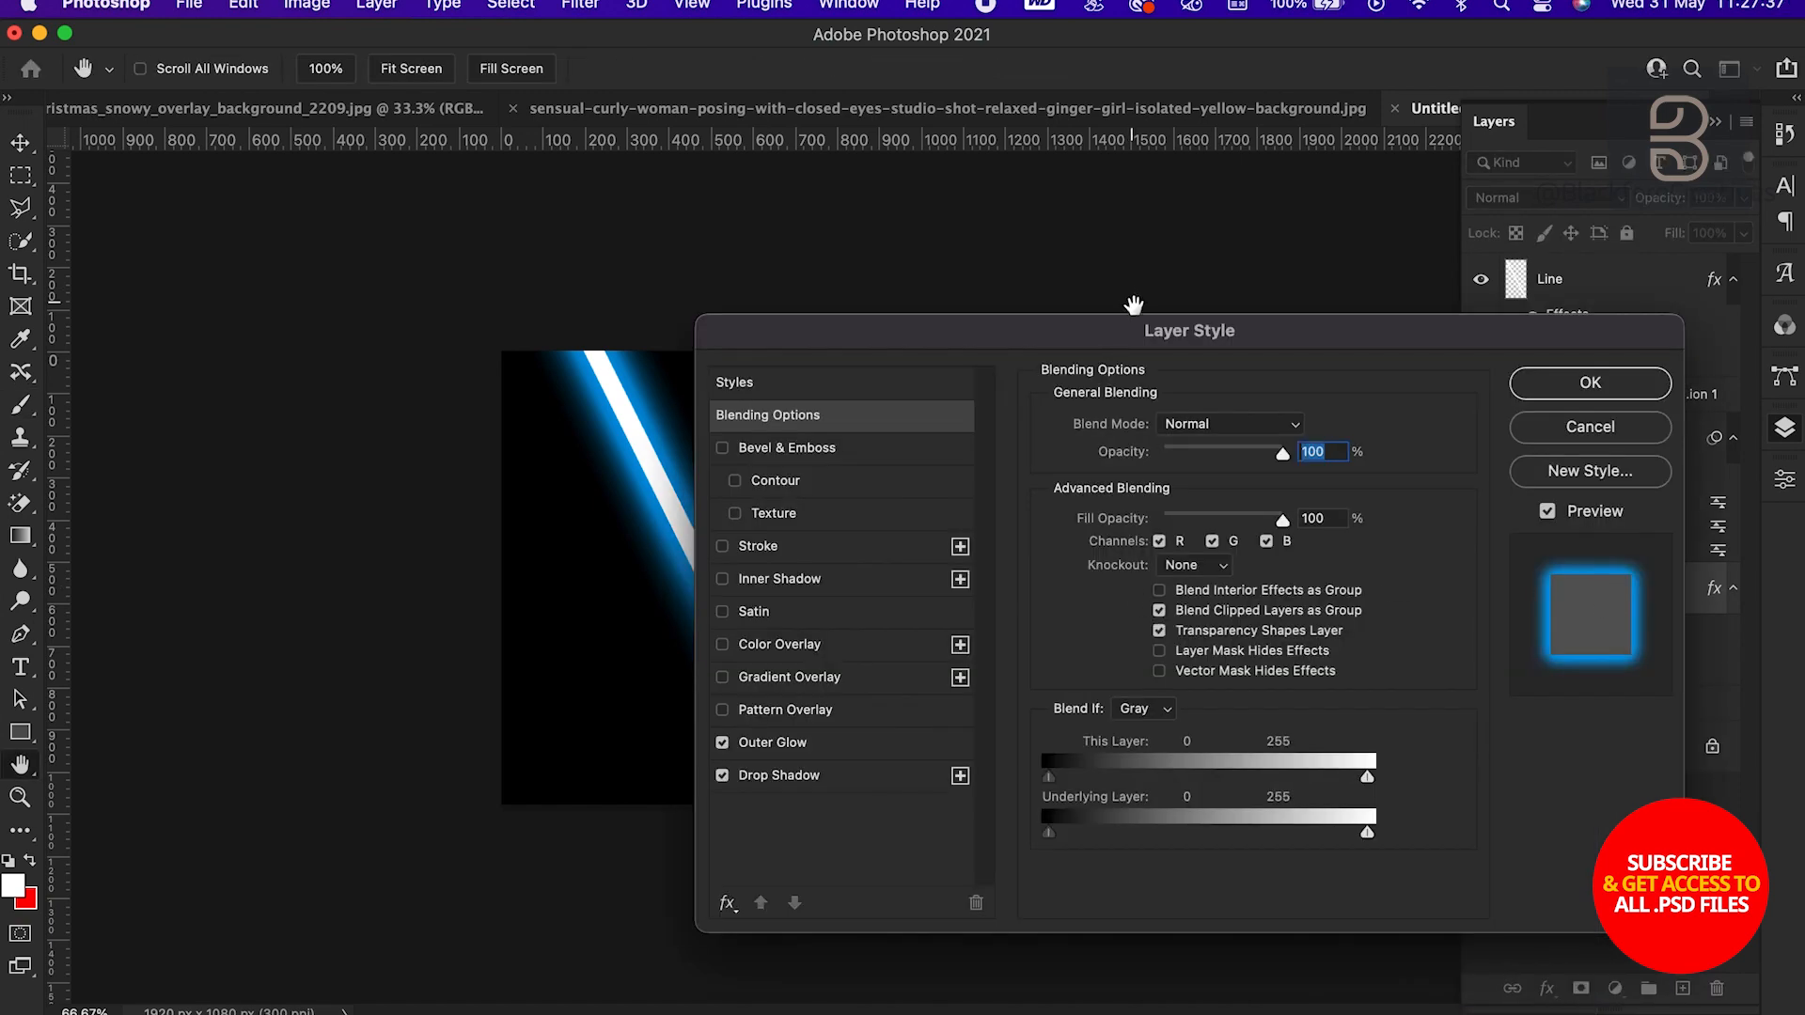
{"action": "left_click_drag", "start_coordinate": [1136, 330], "coordinate": [1709, 355]}
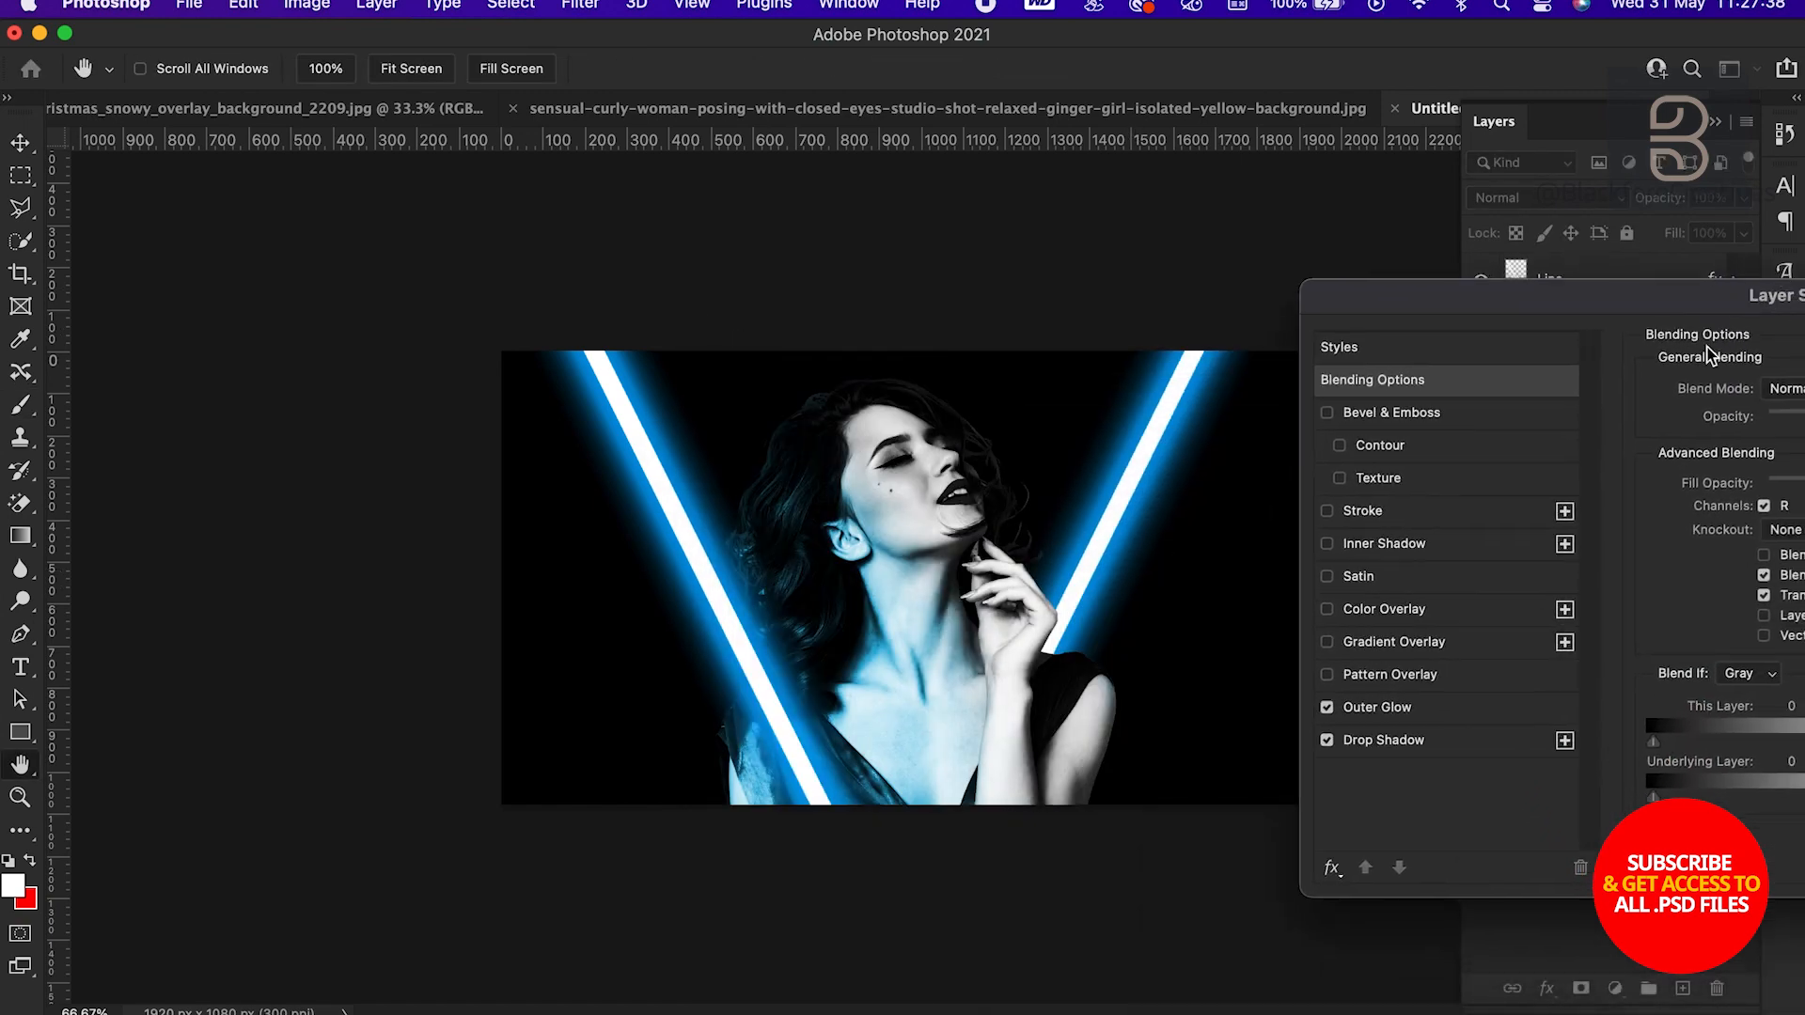
{"action": "left_click", "coordinate": [1468, 717]}
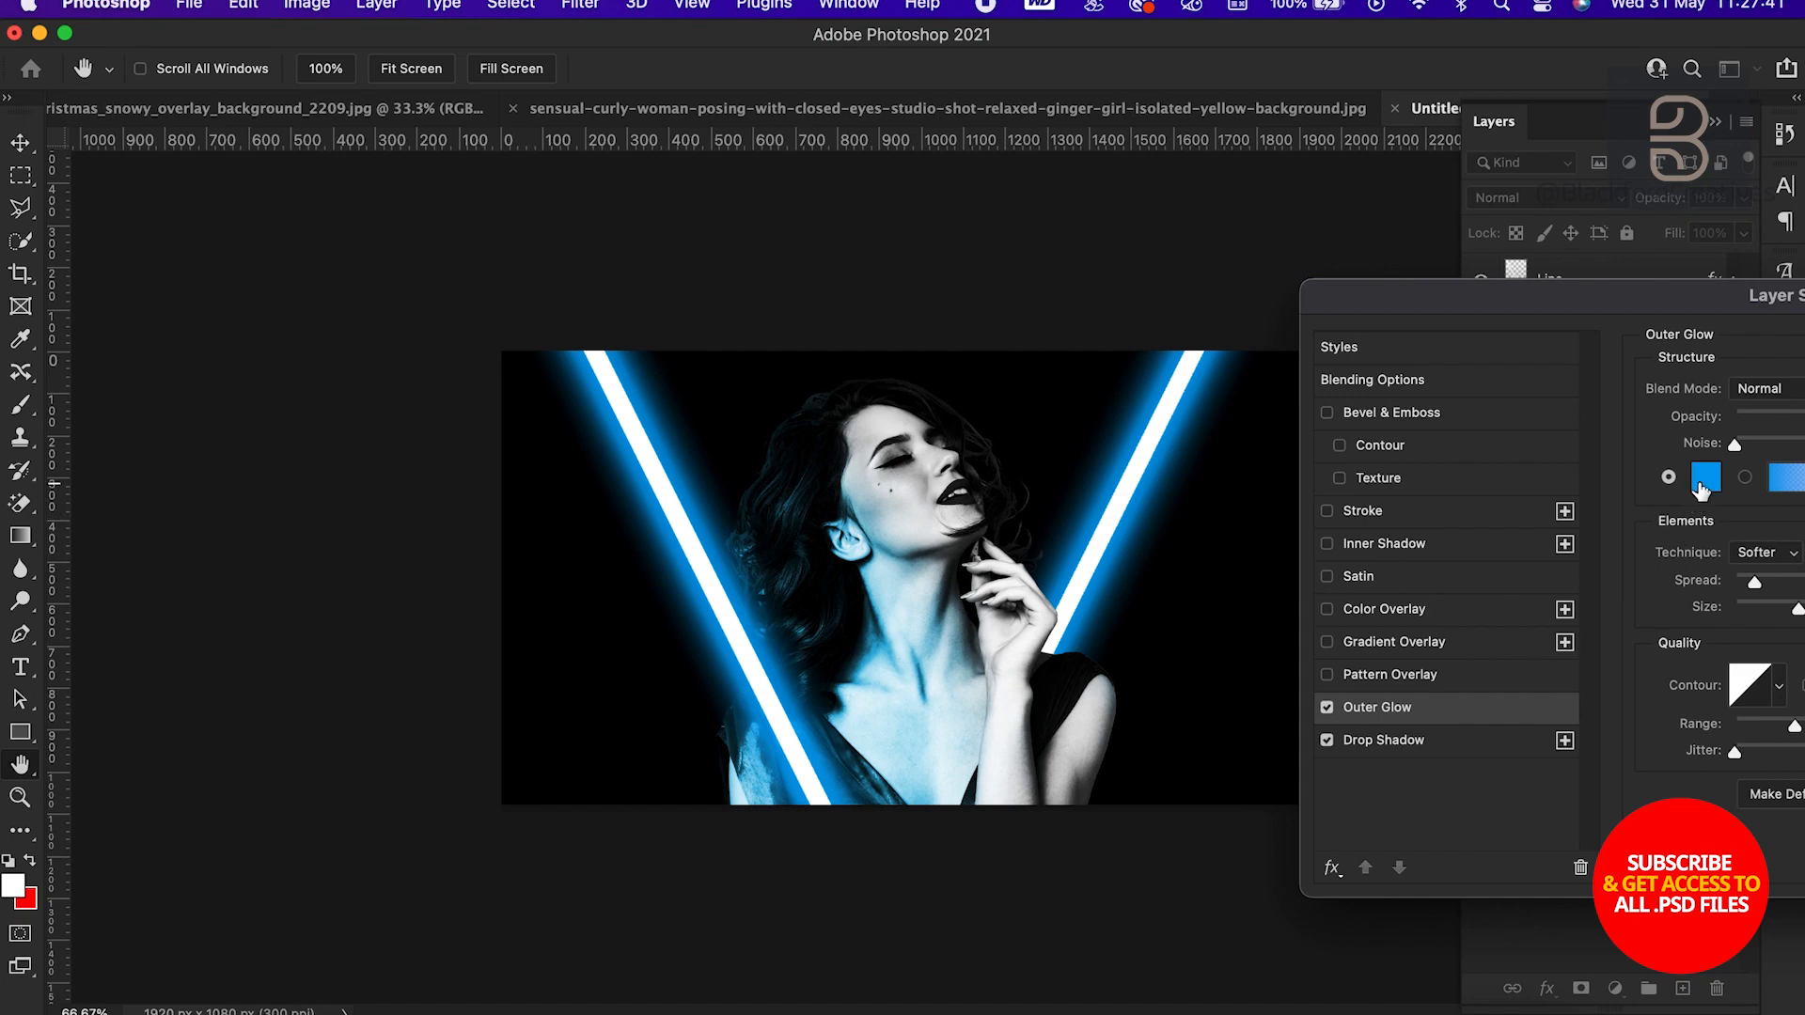
{"action": "left_click", "coordinate": [1703, 481]}
{"action": "left_click_drag", "start_coordinate": [511, 683], "coordinate": [516, 647]}
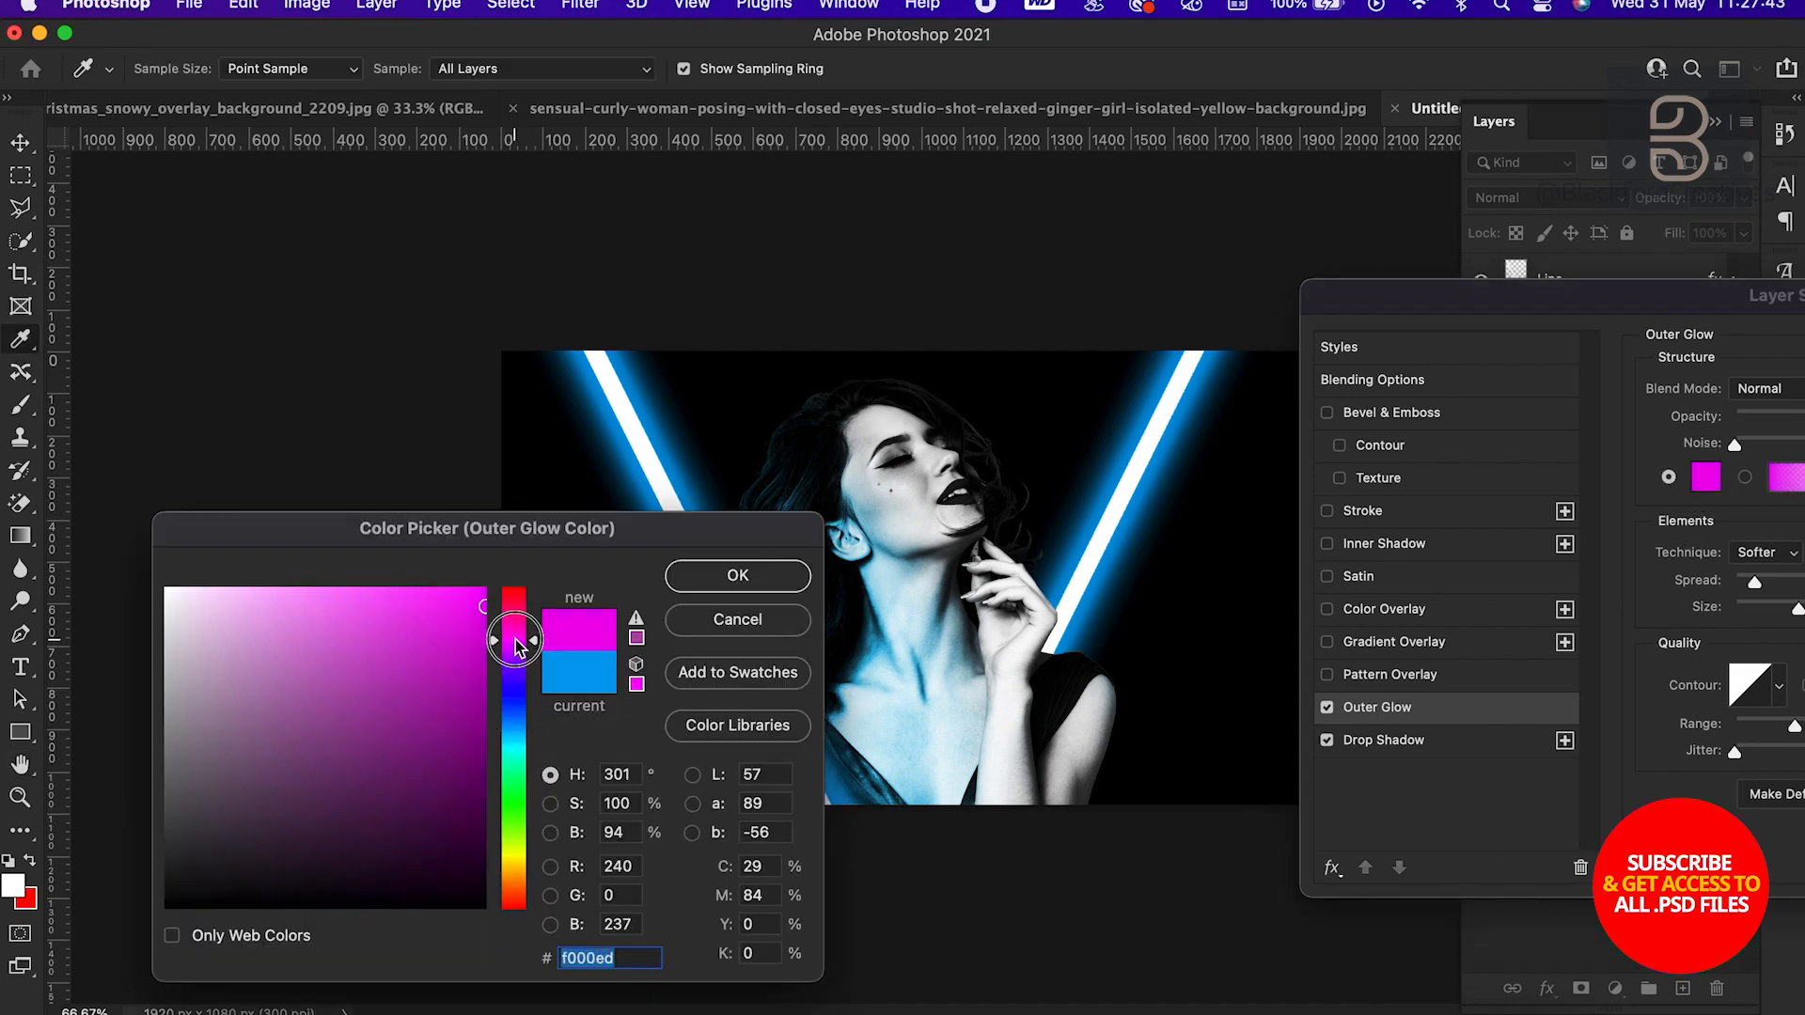
{"action": "left_click", "coordinate": [738, 578]}
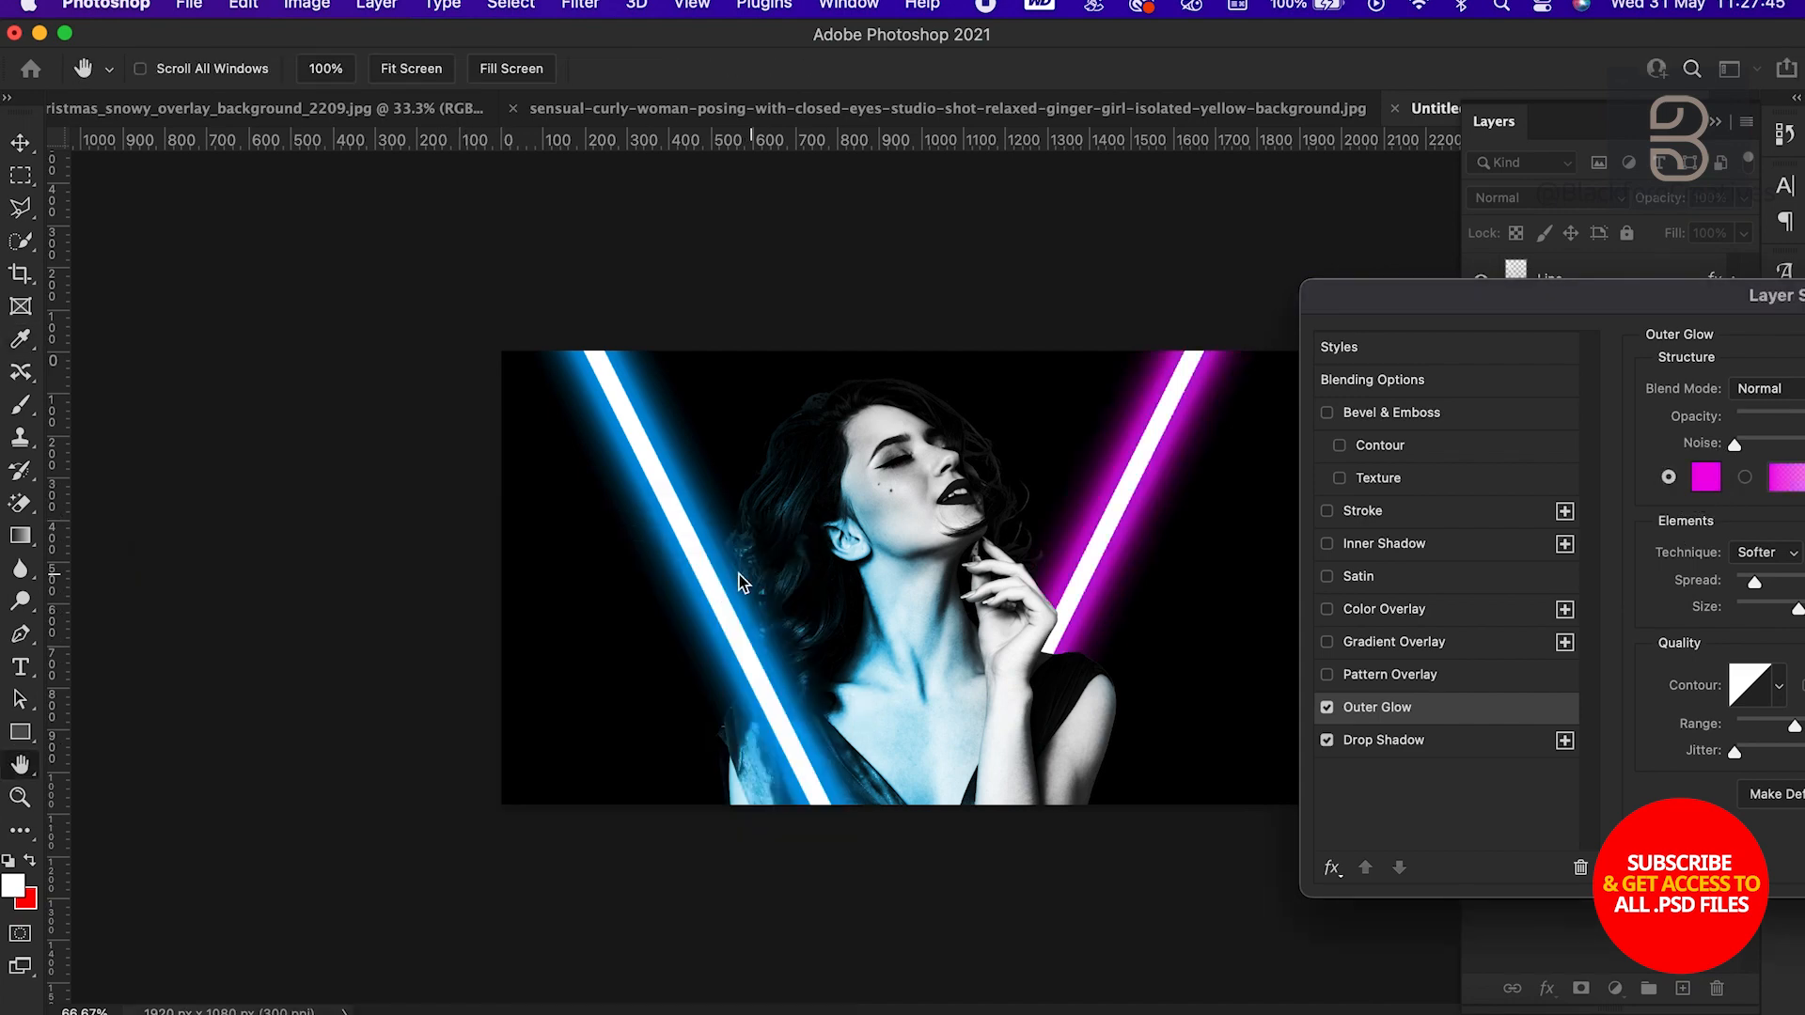
Change the Drop Shadow colour of the Line copy layer to pink with hue 320° and apply the layer style
{"action": "left_click", "coordinate": [1450, 741]}
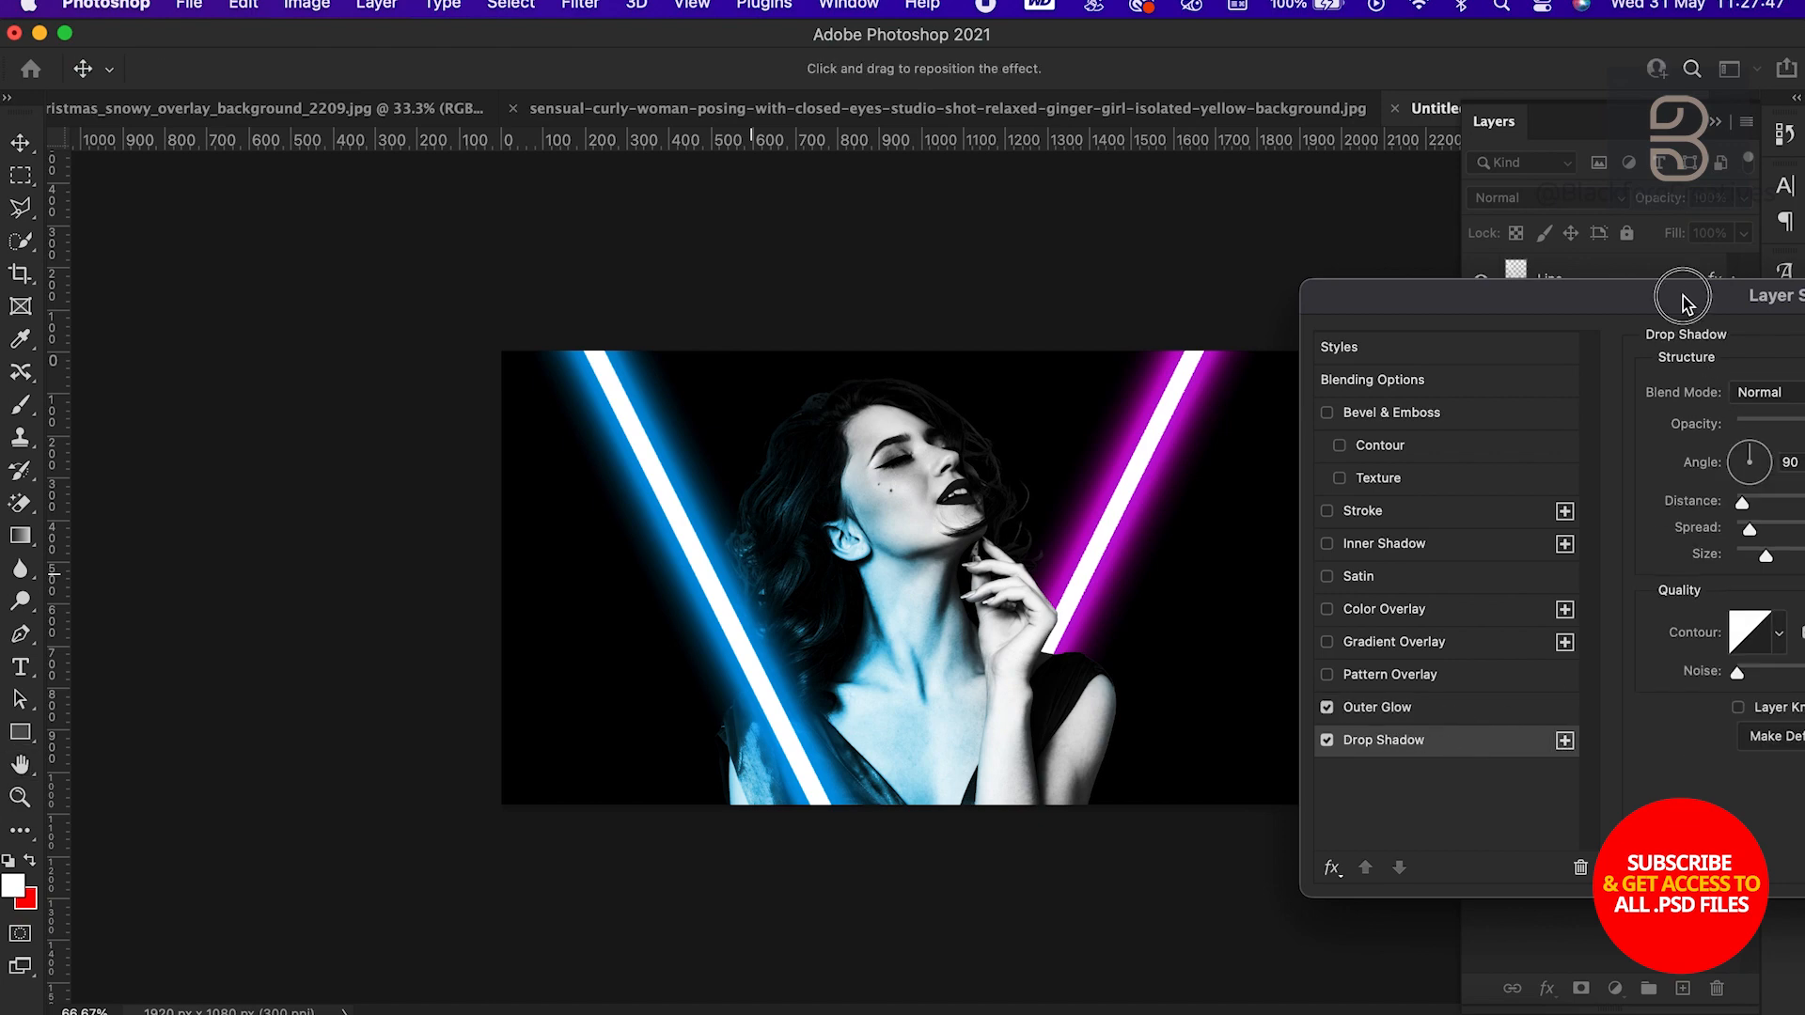
{"action": "left_click_drag", "start_coordinate": [1683, 297], "coordinate": [761, 438]}
{"action": "left_click", "coordinate": [983, 545]}
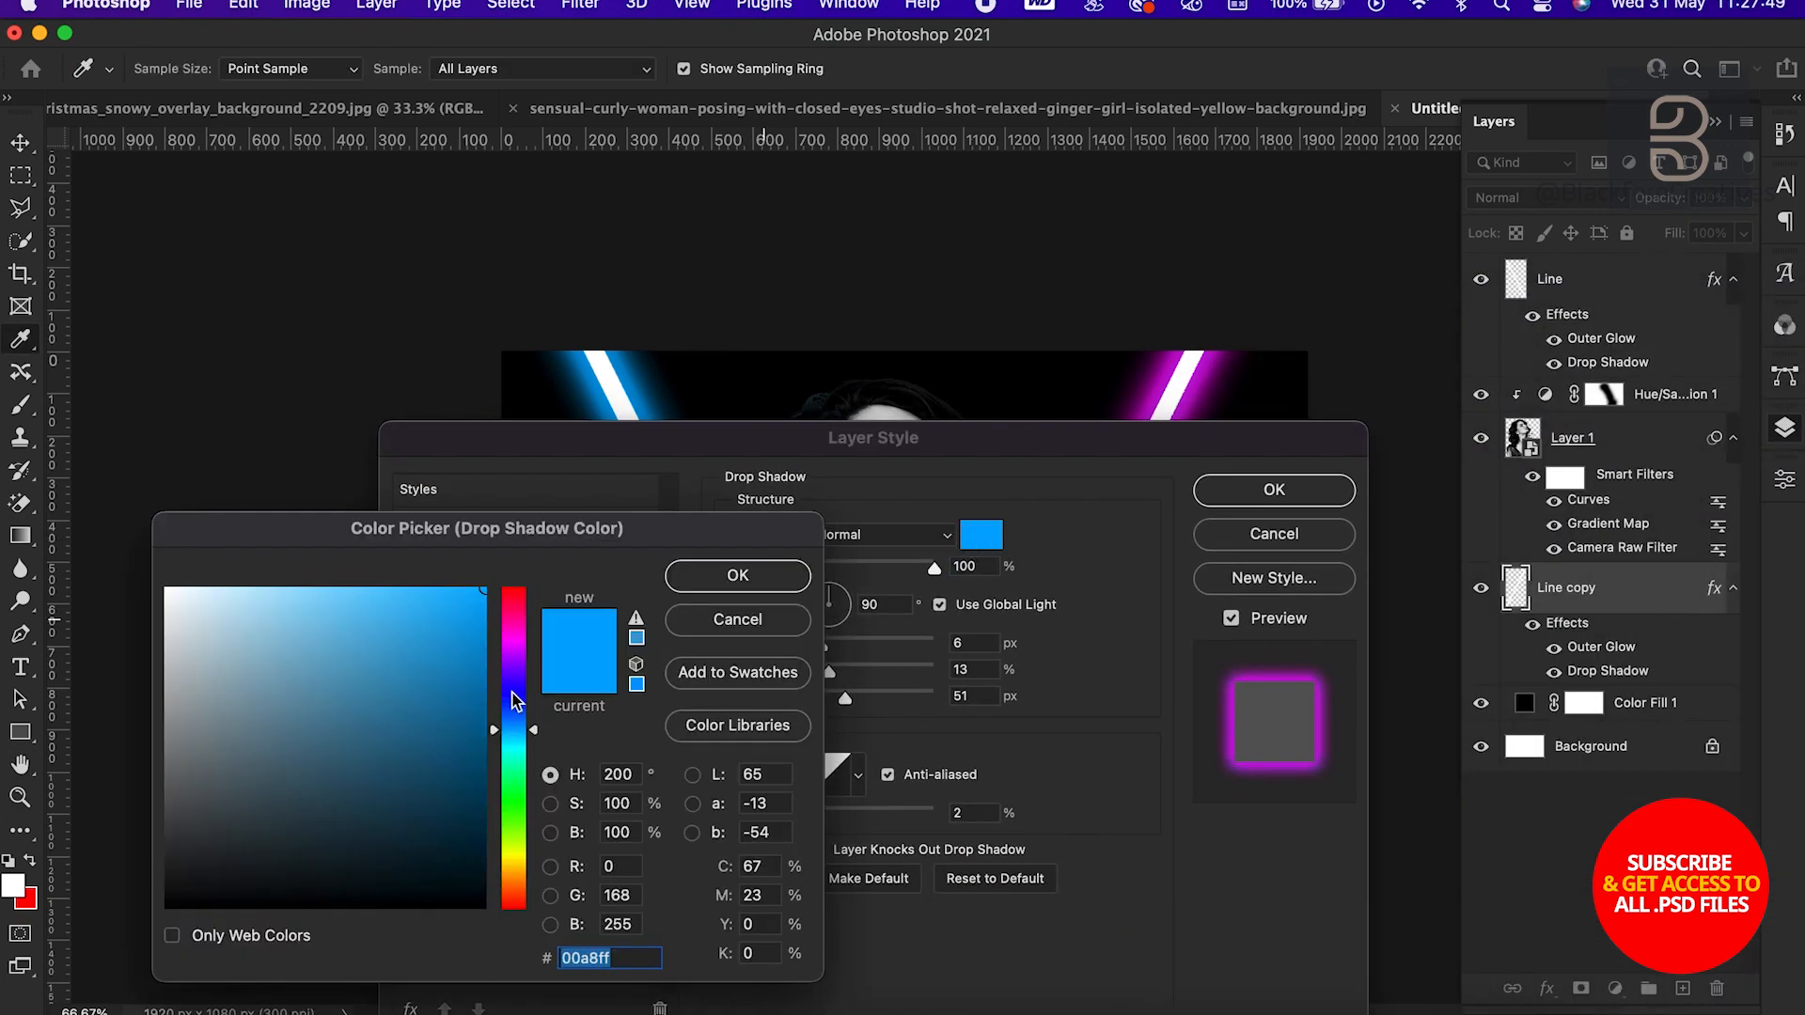
{"action": "left_click", "coordinate": [508, 632]}
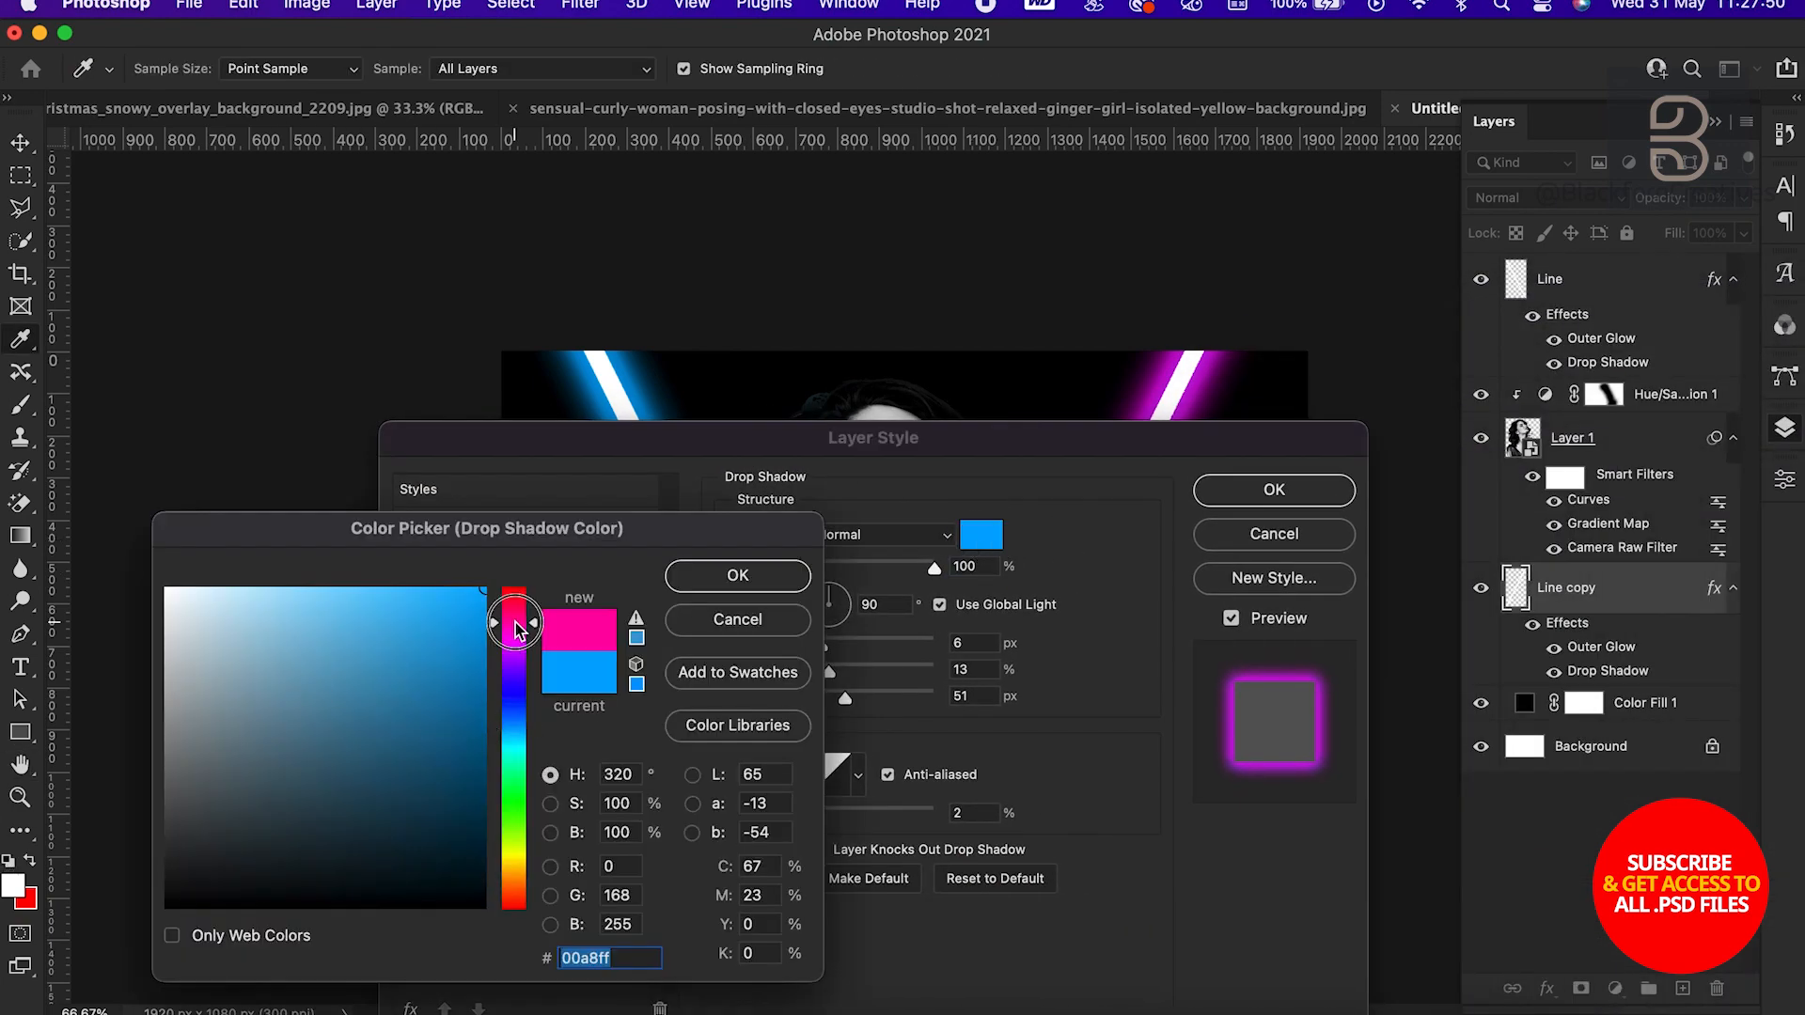
{"action": "left_click", "coordinate": [712, 584]}
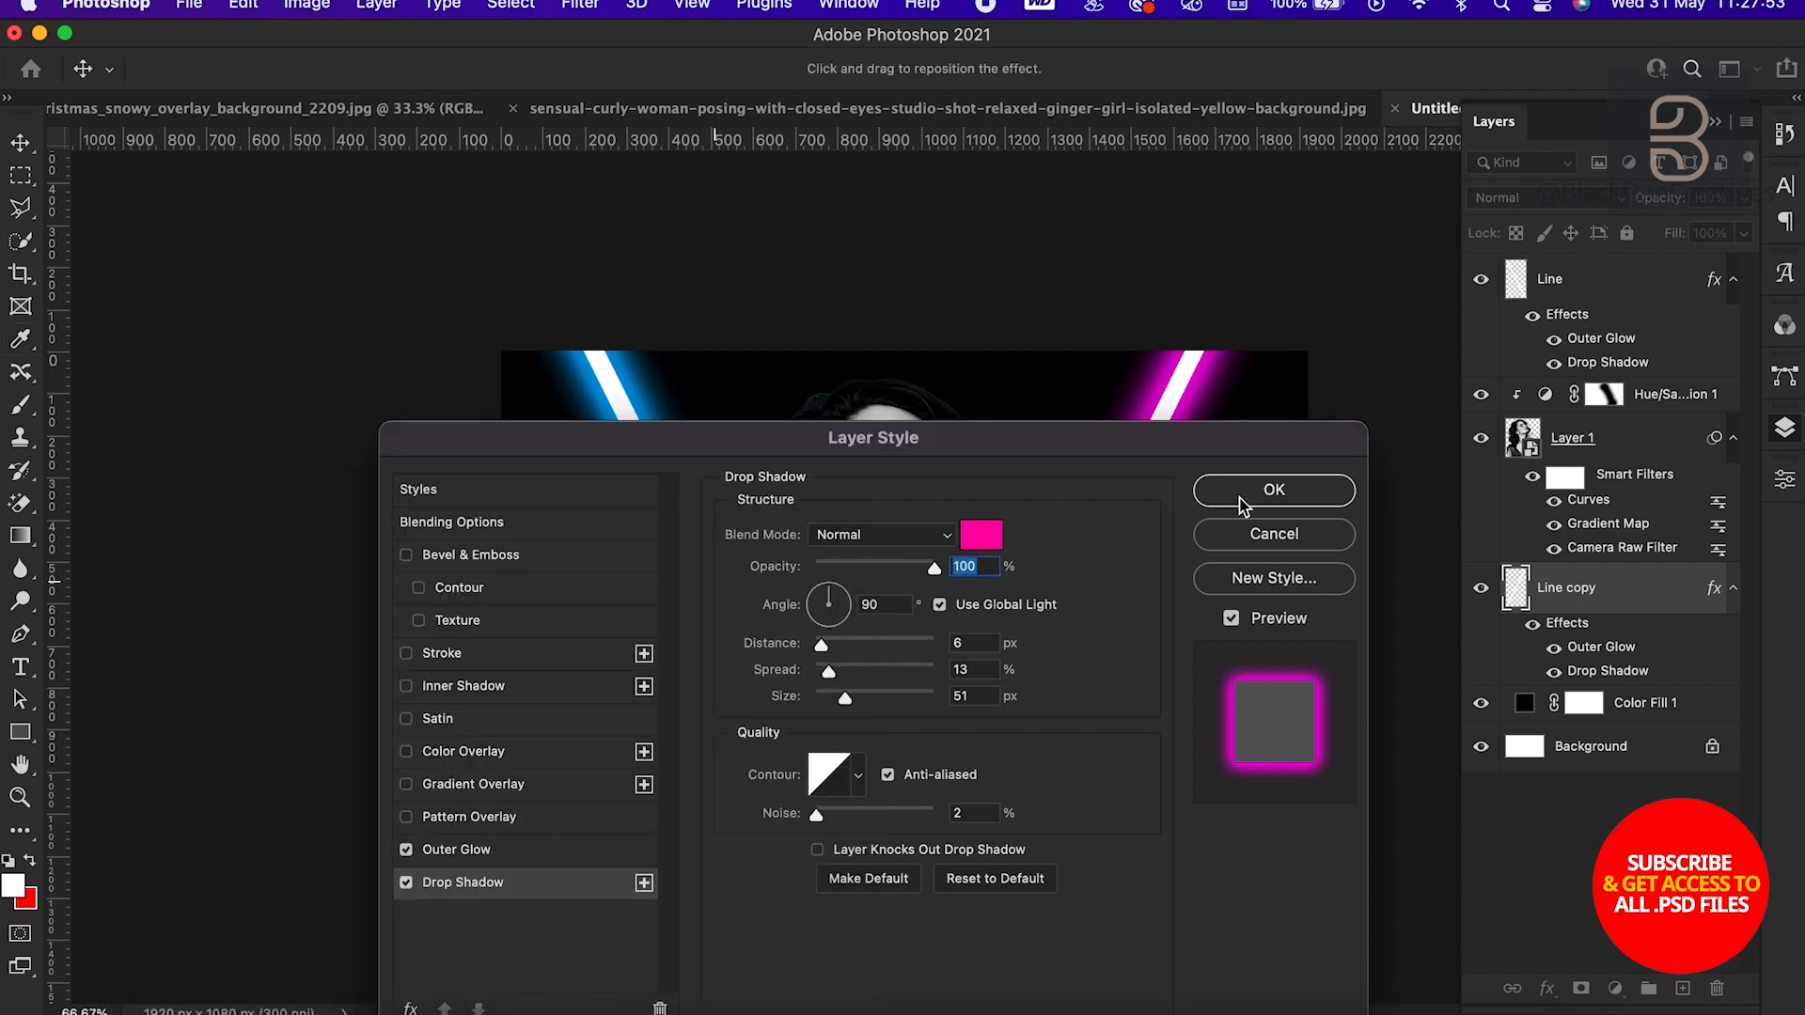
{"action": "left_click", "coordinate": [1241, 498]}
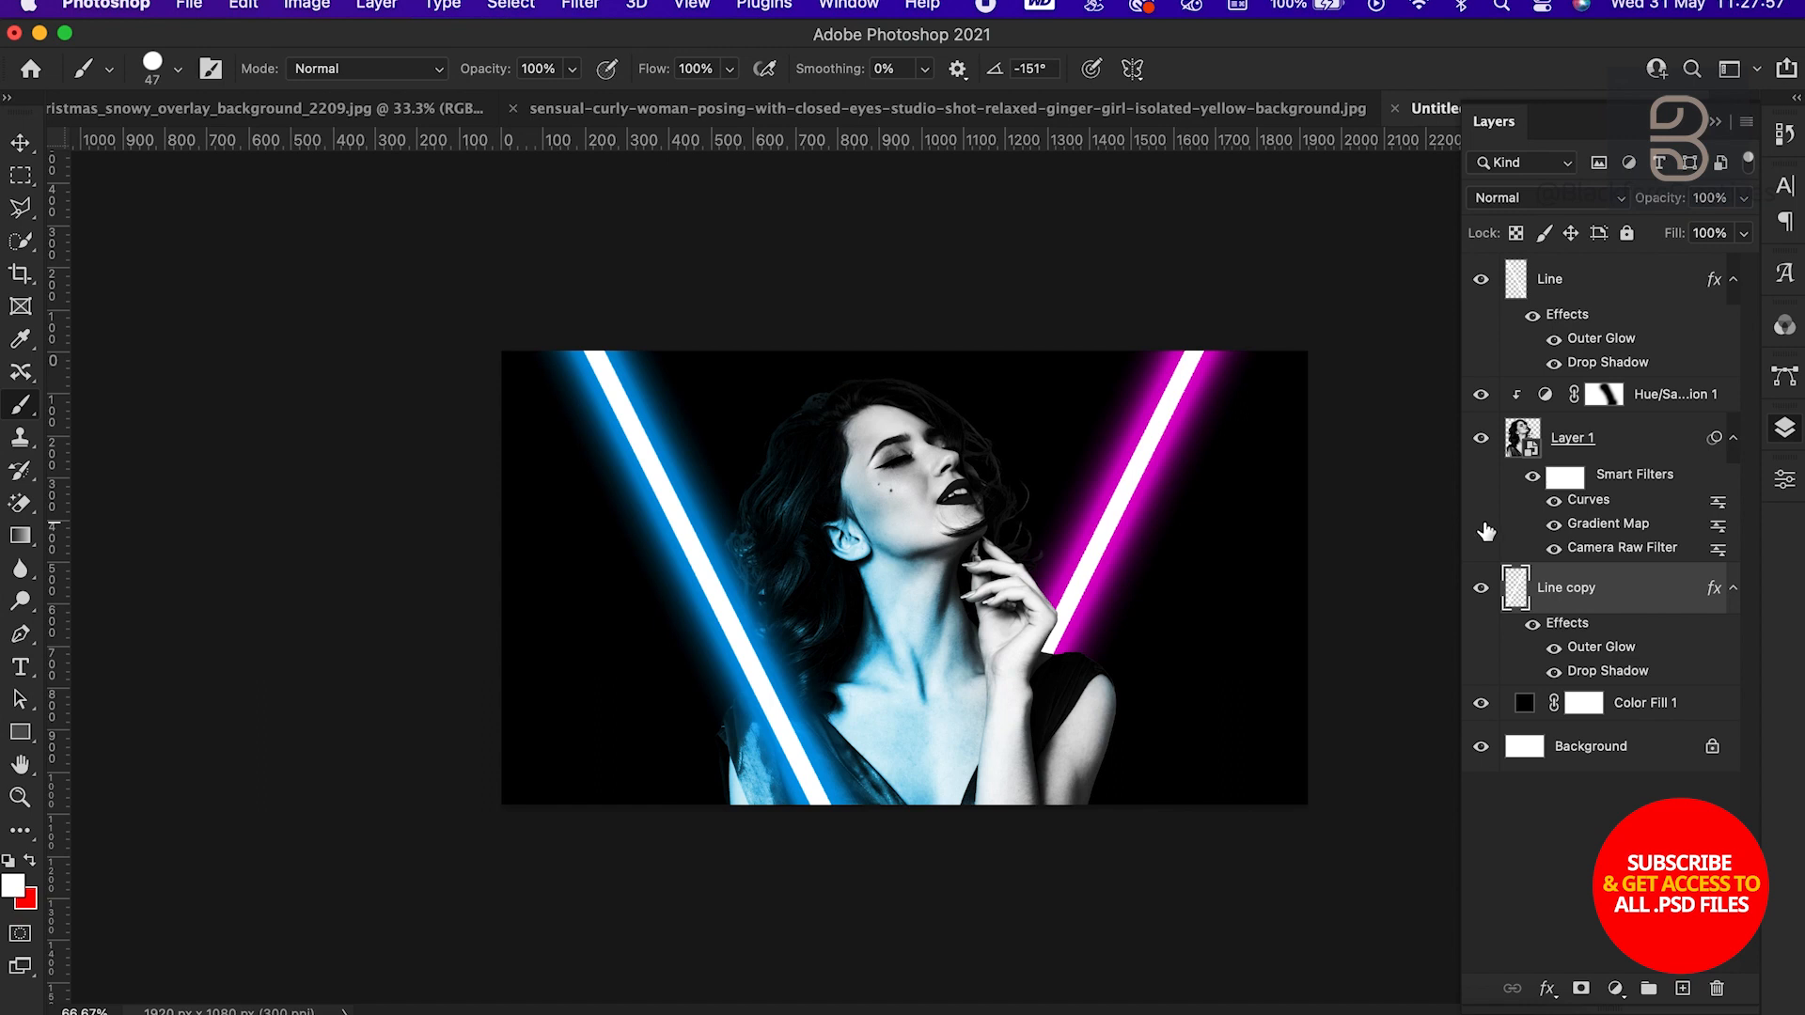
Add a Hue/Saturation adjustment clipped to Layer 1, enable Colorize, and shift its hue and saturation to tint the woman purple-magenta
{"action": "left_click", "coordinate": [1609, 444]}
{"action": "left_click", "coordinate": [1615, 989]}
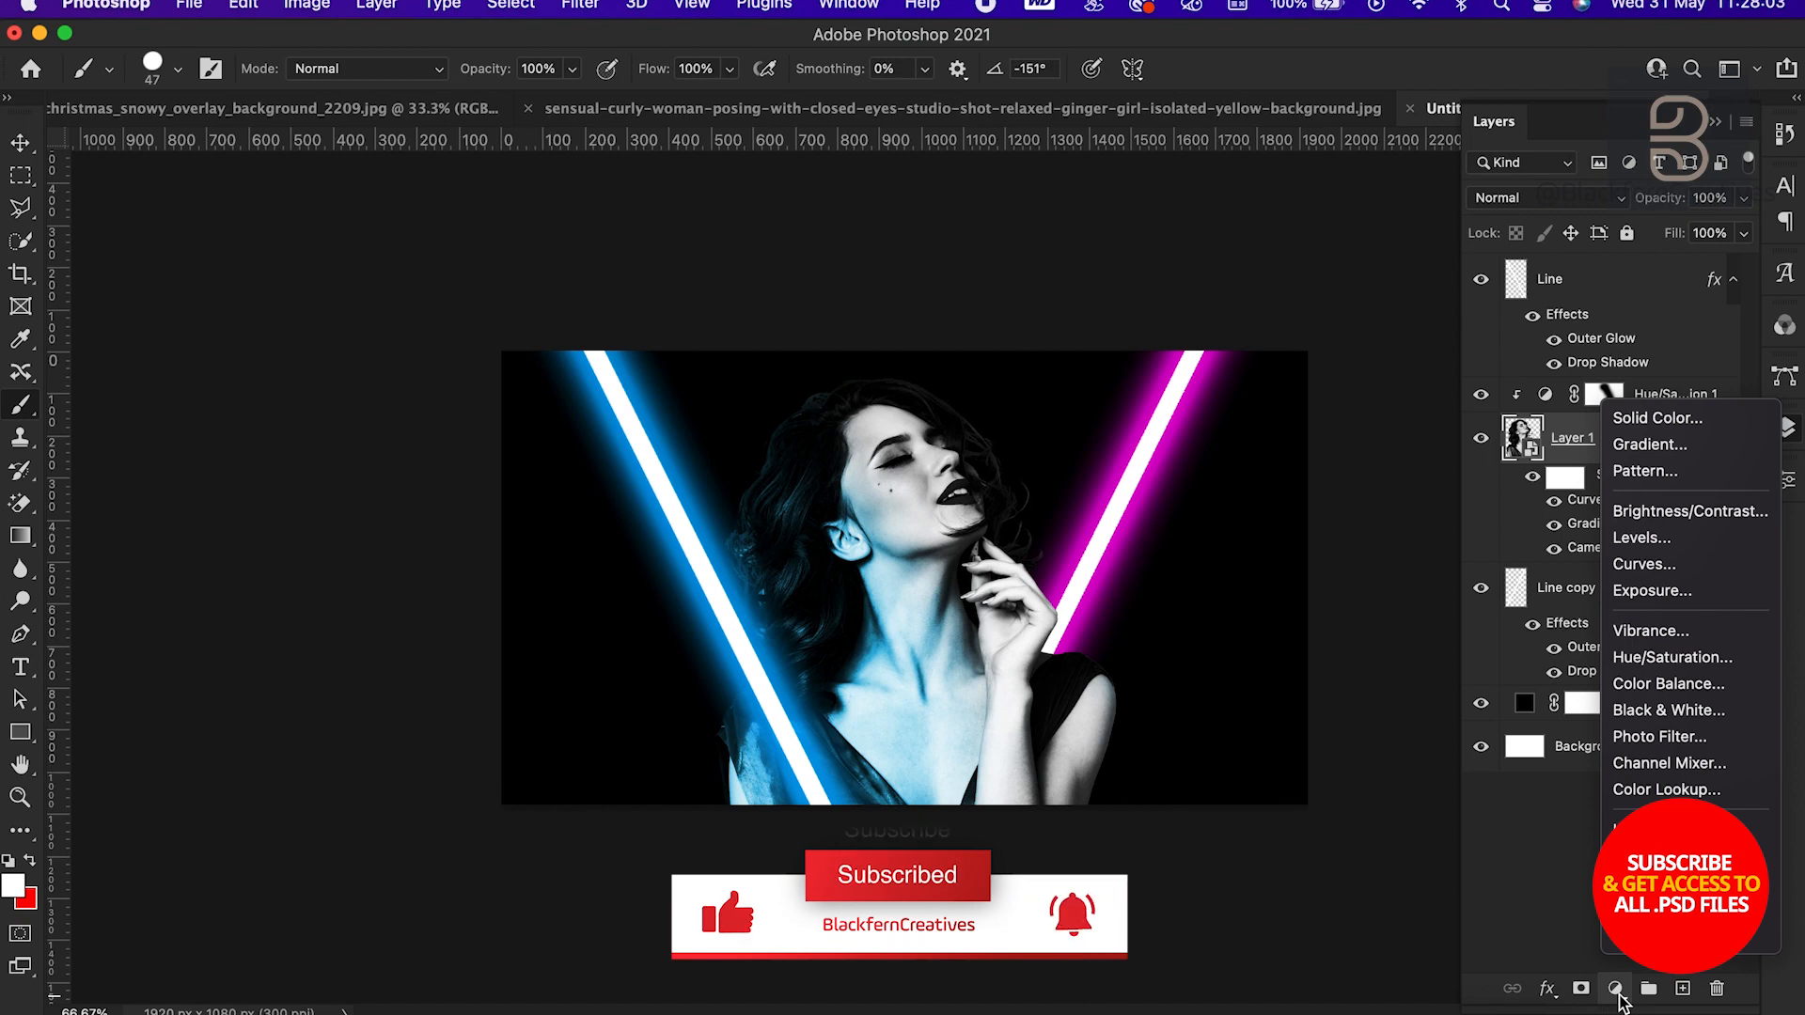
{"action": "left_click", "coordinate": [1659, 658]}
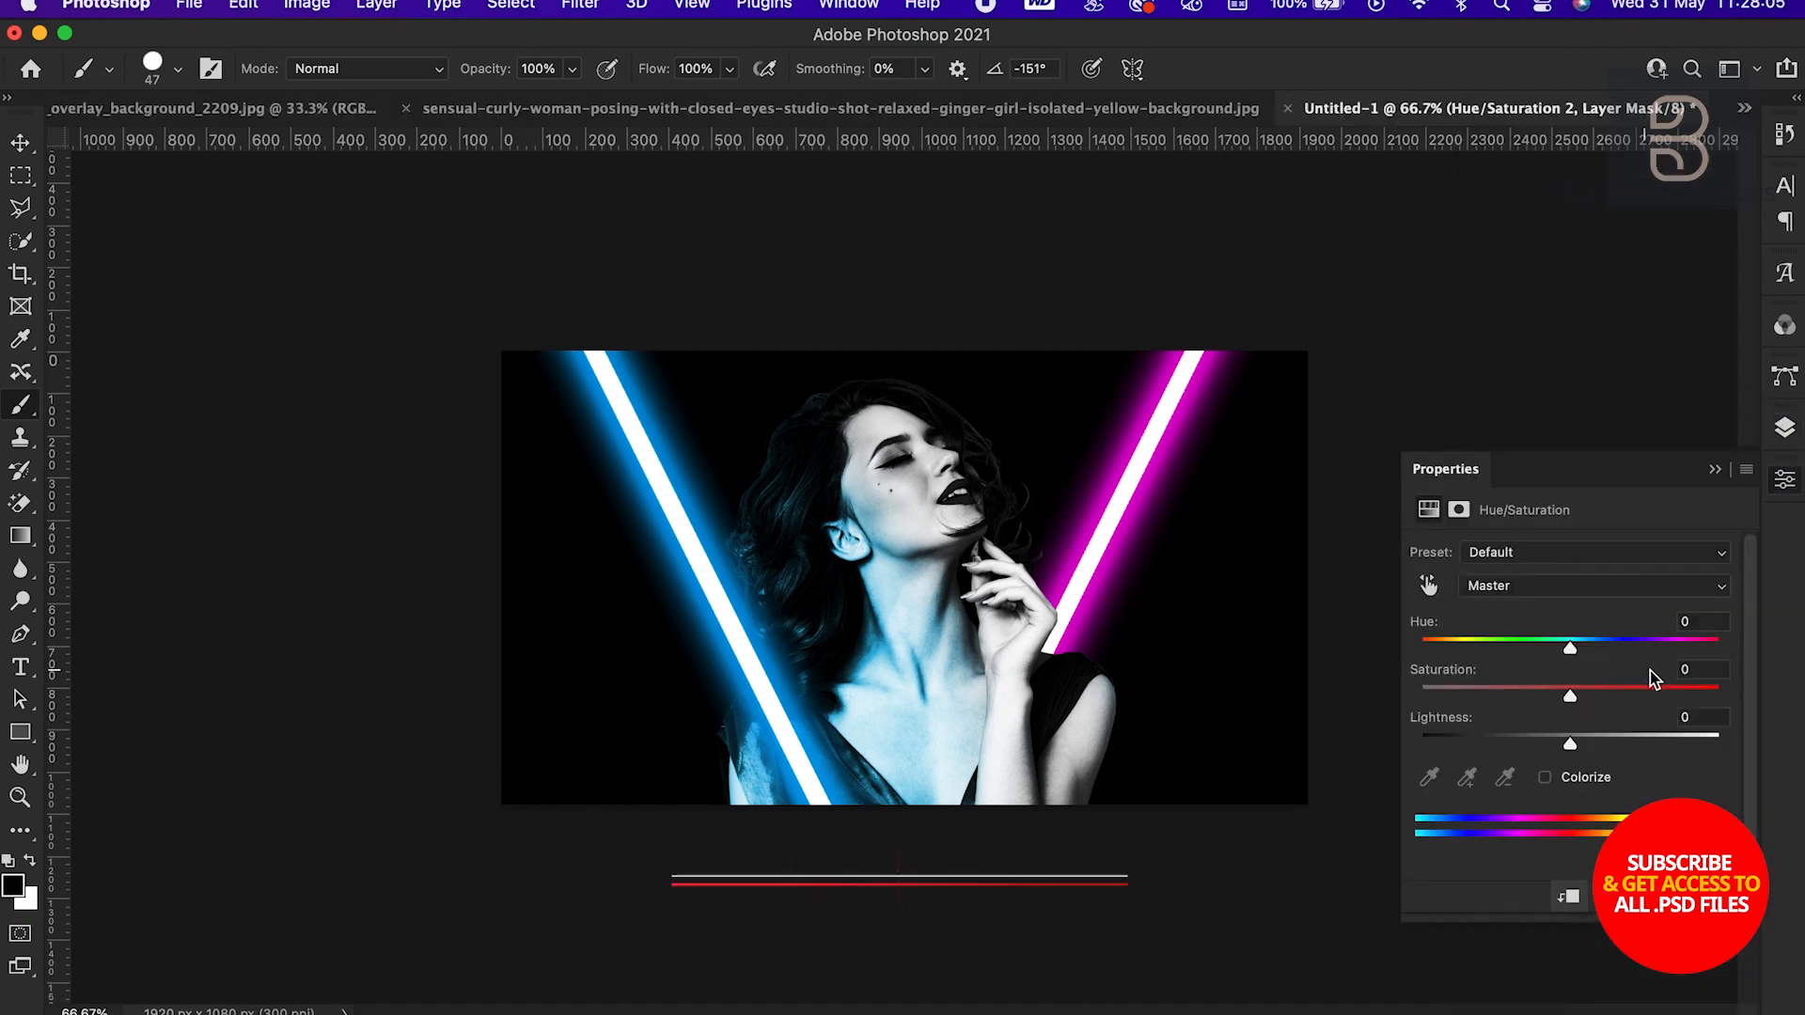
{"action": "left_click", "coordinate": [1575, 782]}
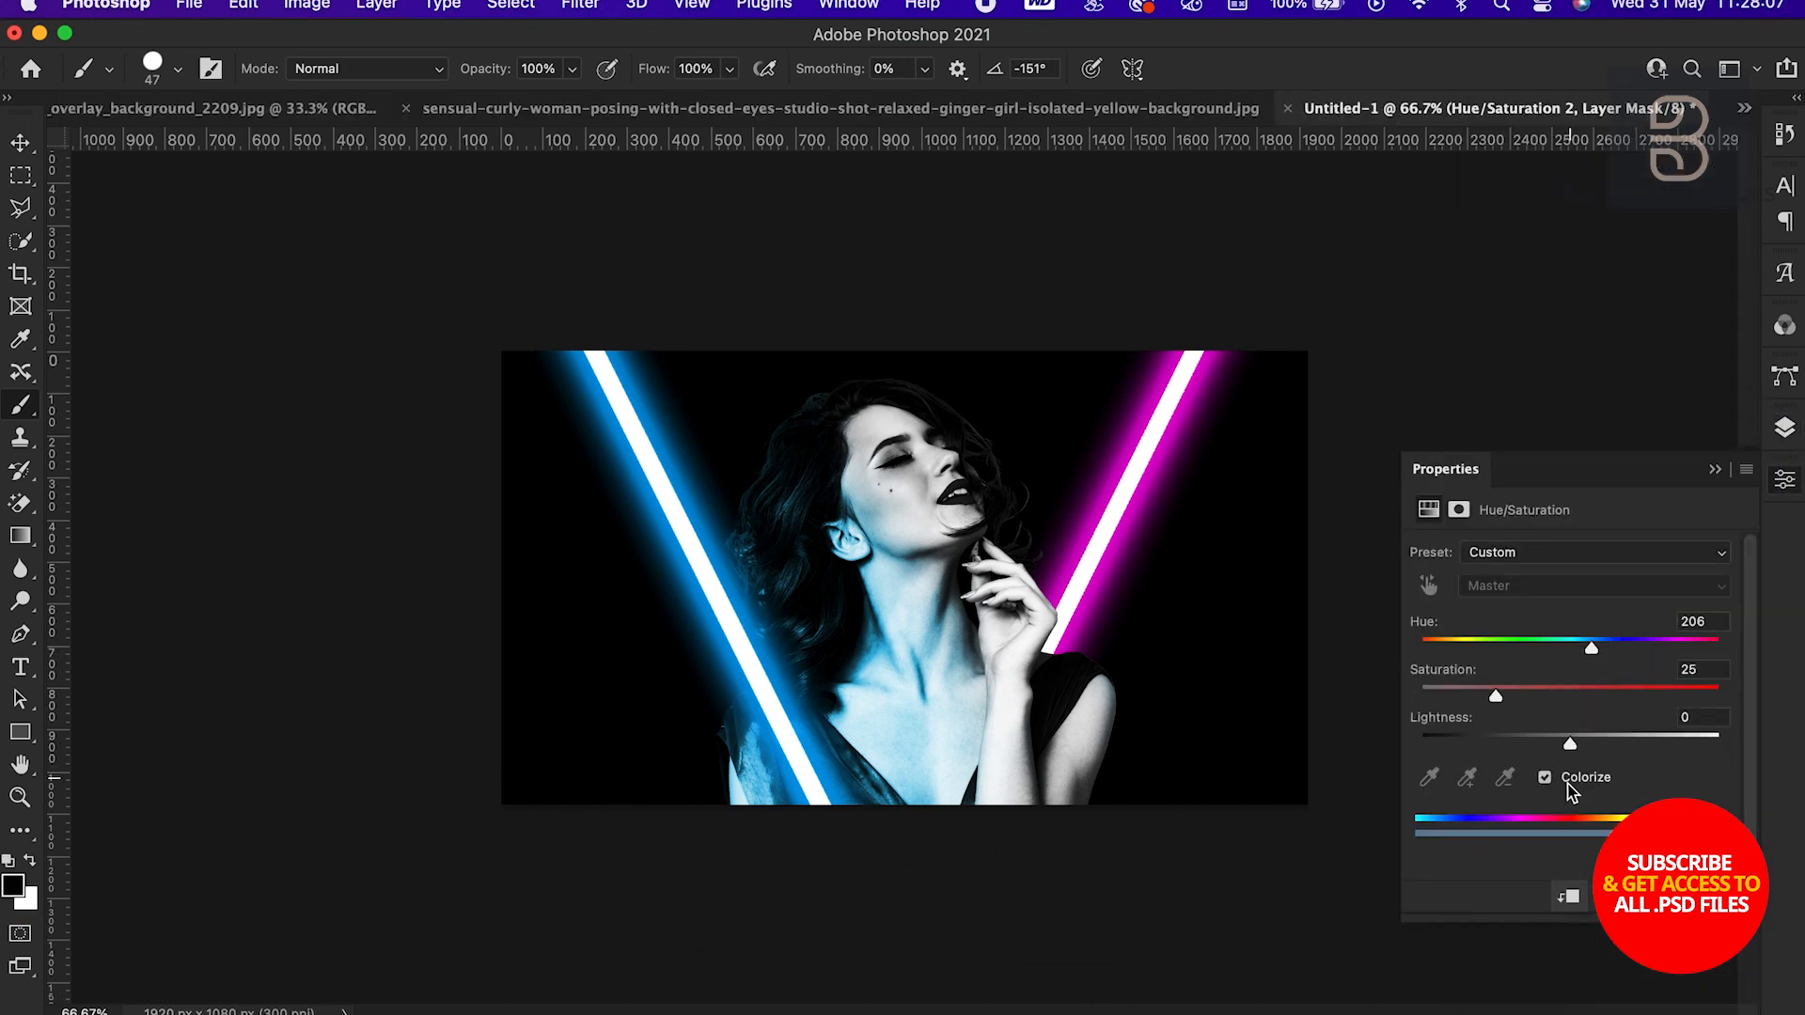
{"action": "left_click_drag", "start_coordinate": [1630, 658], "coordinate": [1621, 706]}
{"action": "left_click", "coordinate": [1716, 469]}
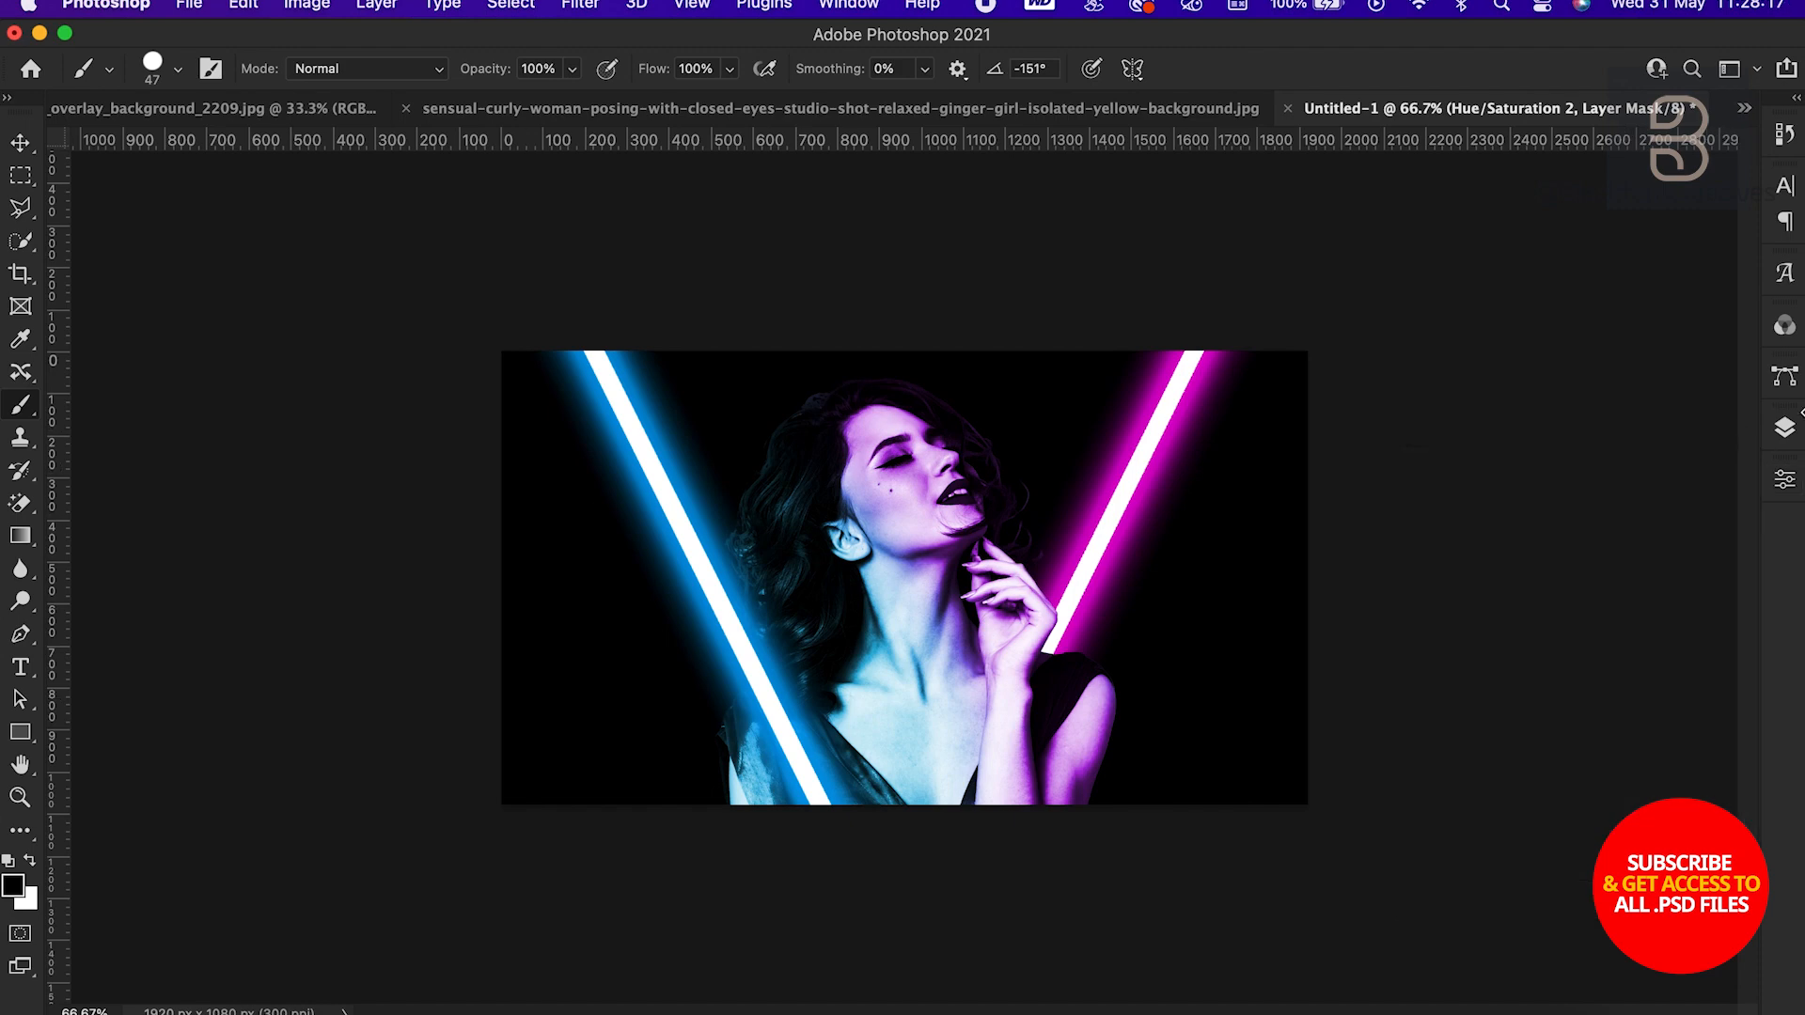
Paint the Hue/Saturation 2 mask black with a 332 px, 0% hardness brush to reduce the purple on the woman's face, neck and chest
{"action": "left_click", "coordinate": [1797, 429]}
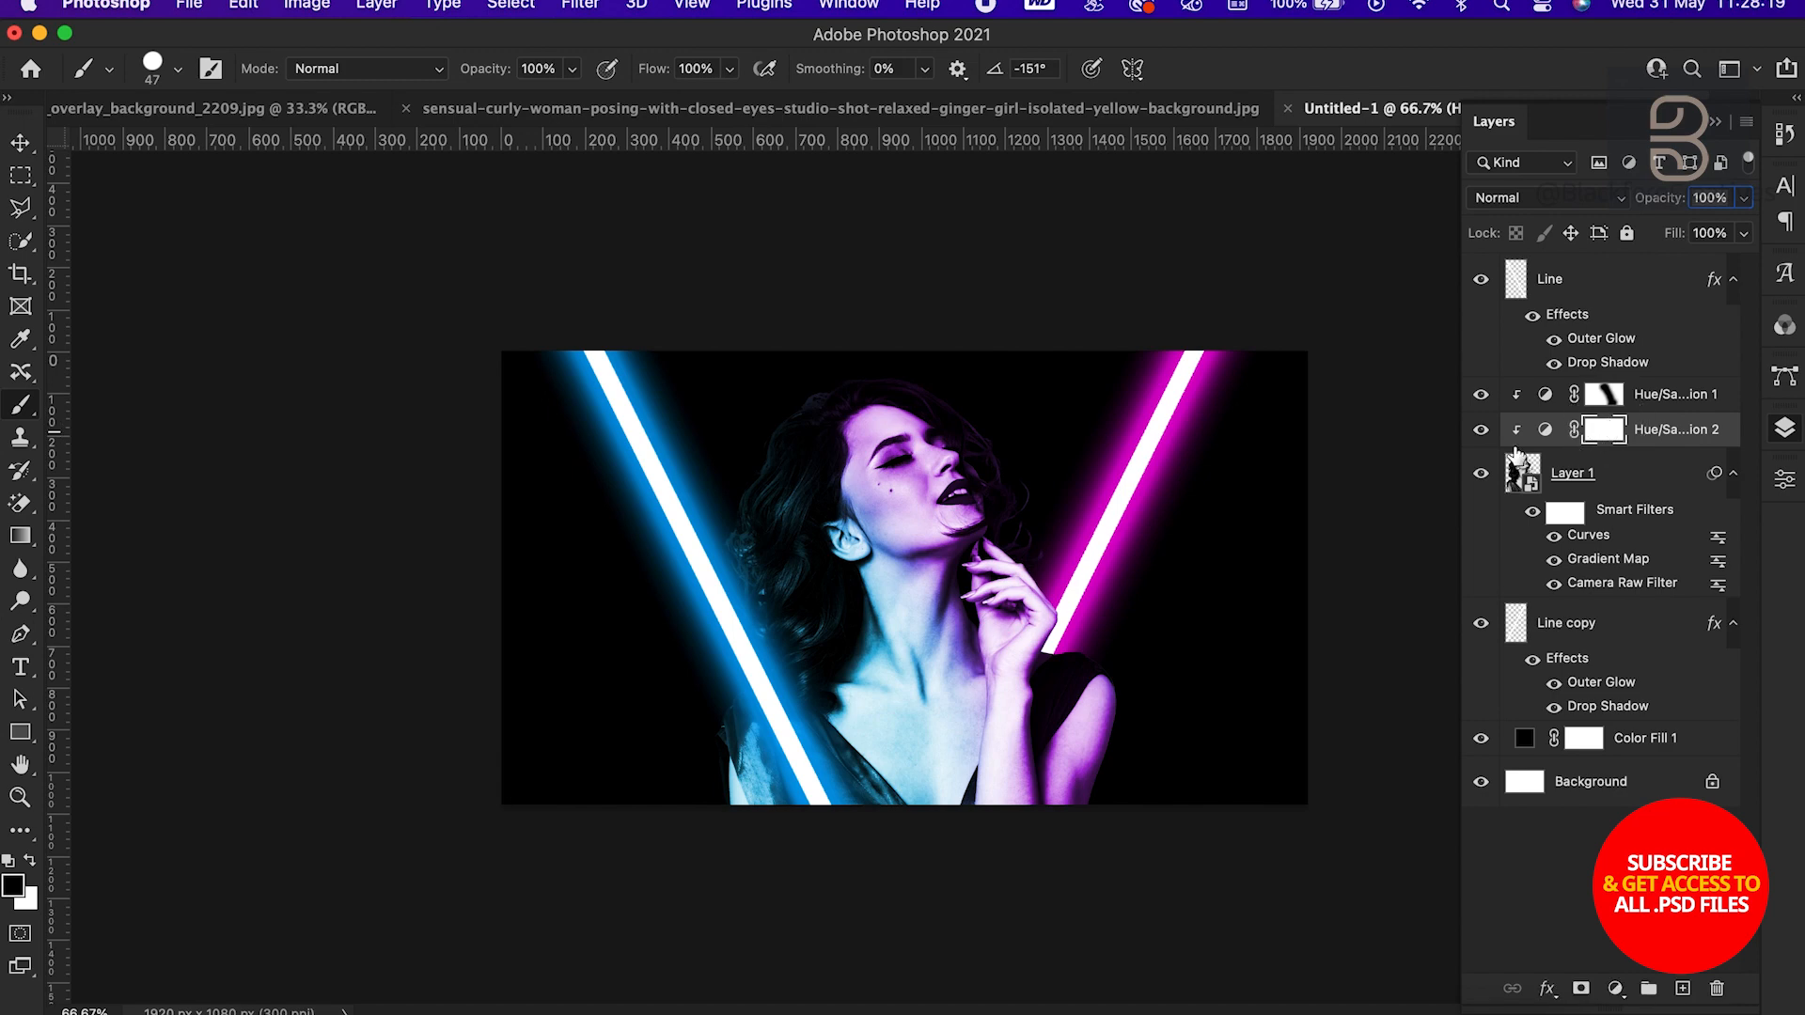
{"action": "right_click", "coordinate": [844, 472]}
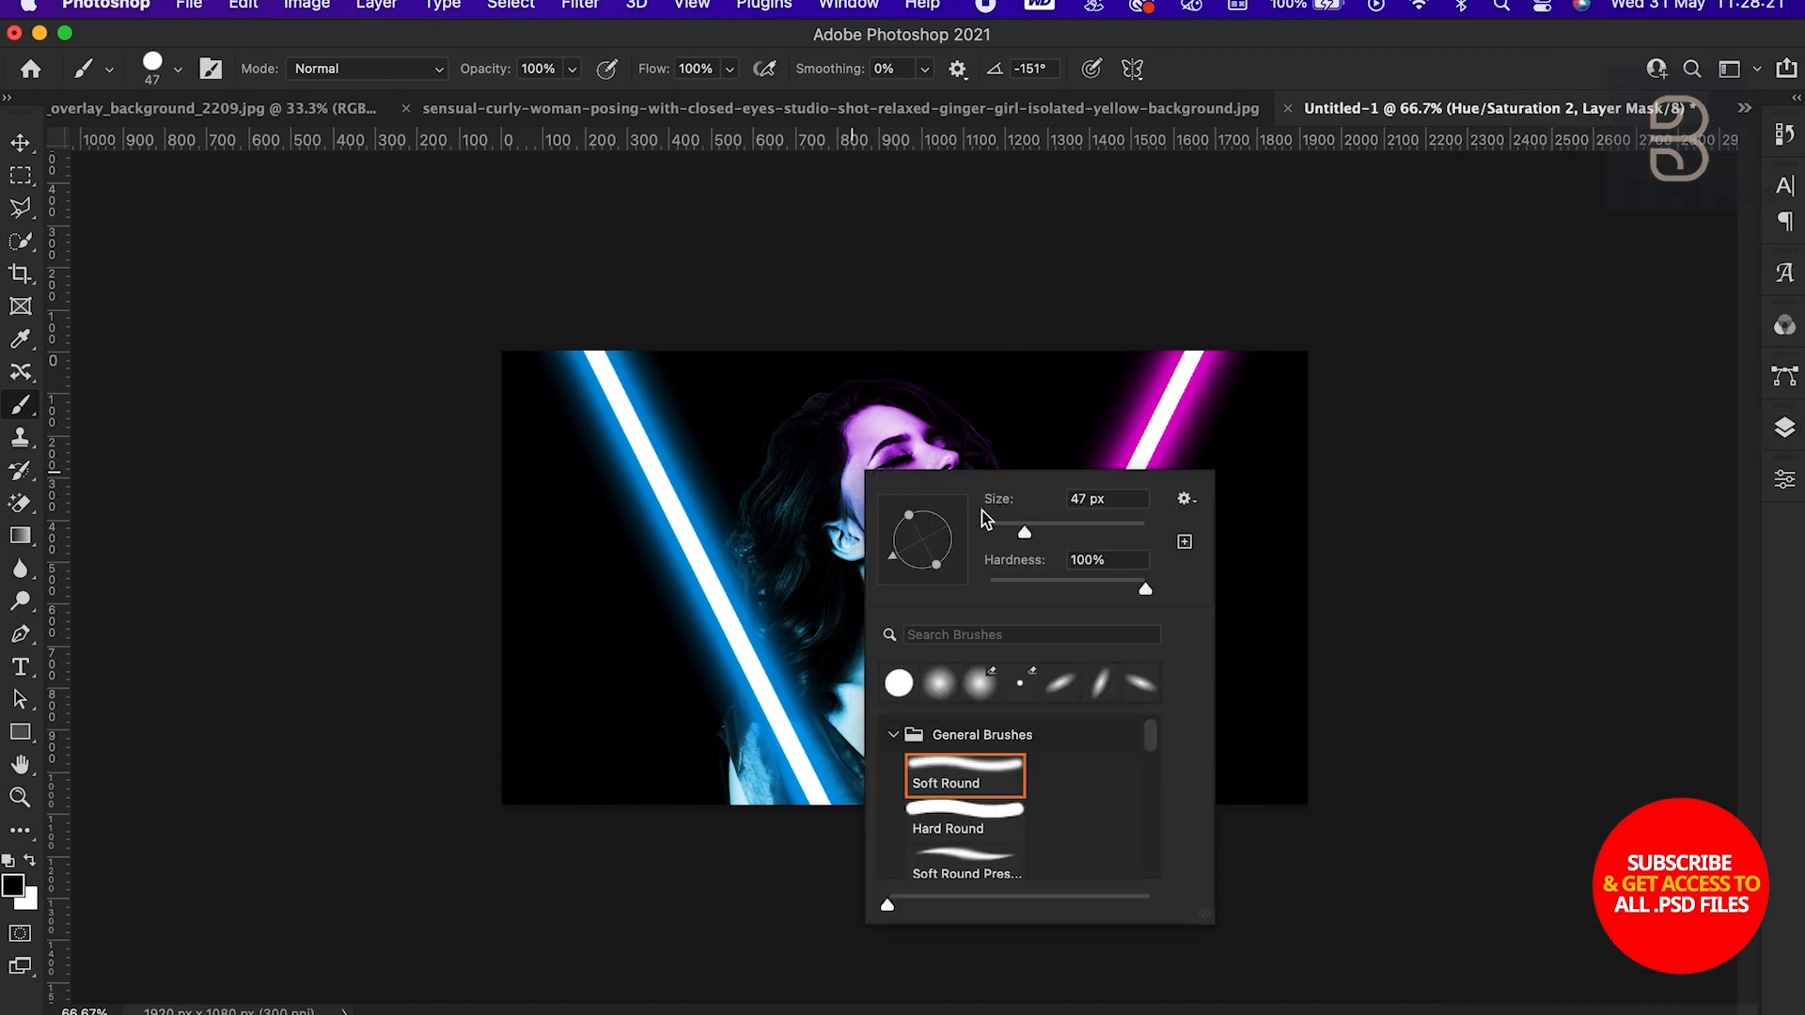
{"action": "left_click_drag", "start_coordinate": [1069, 529], "coordinate": [1081, 528]}
{"action": "left_click", "coordinate": [1785, 429]}
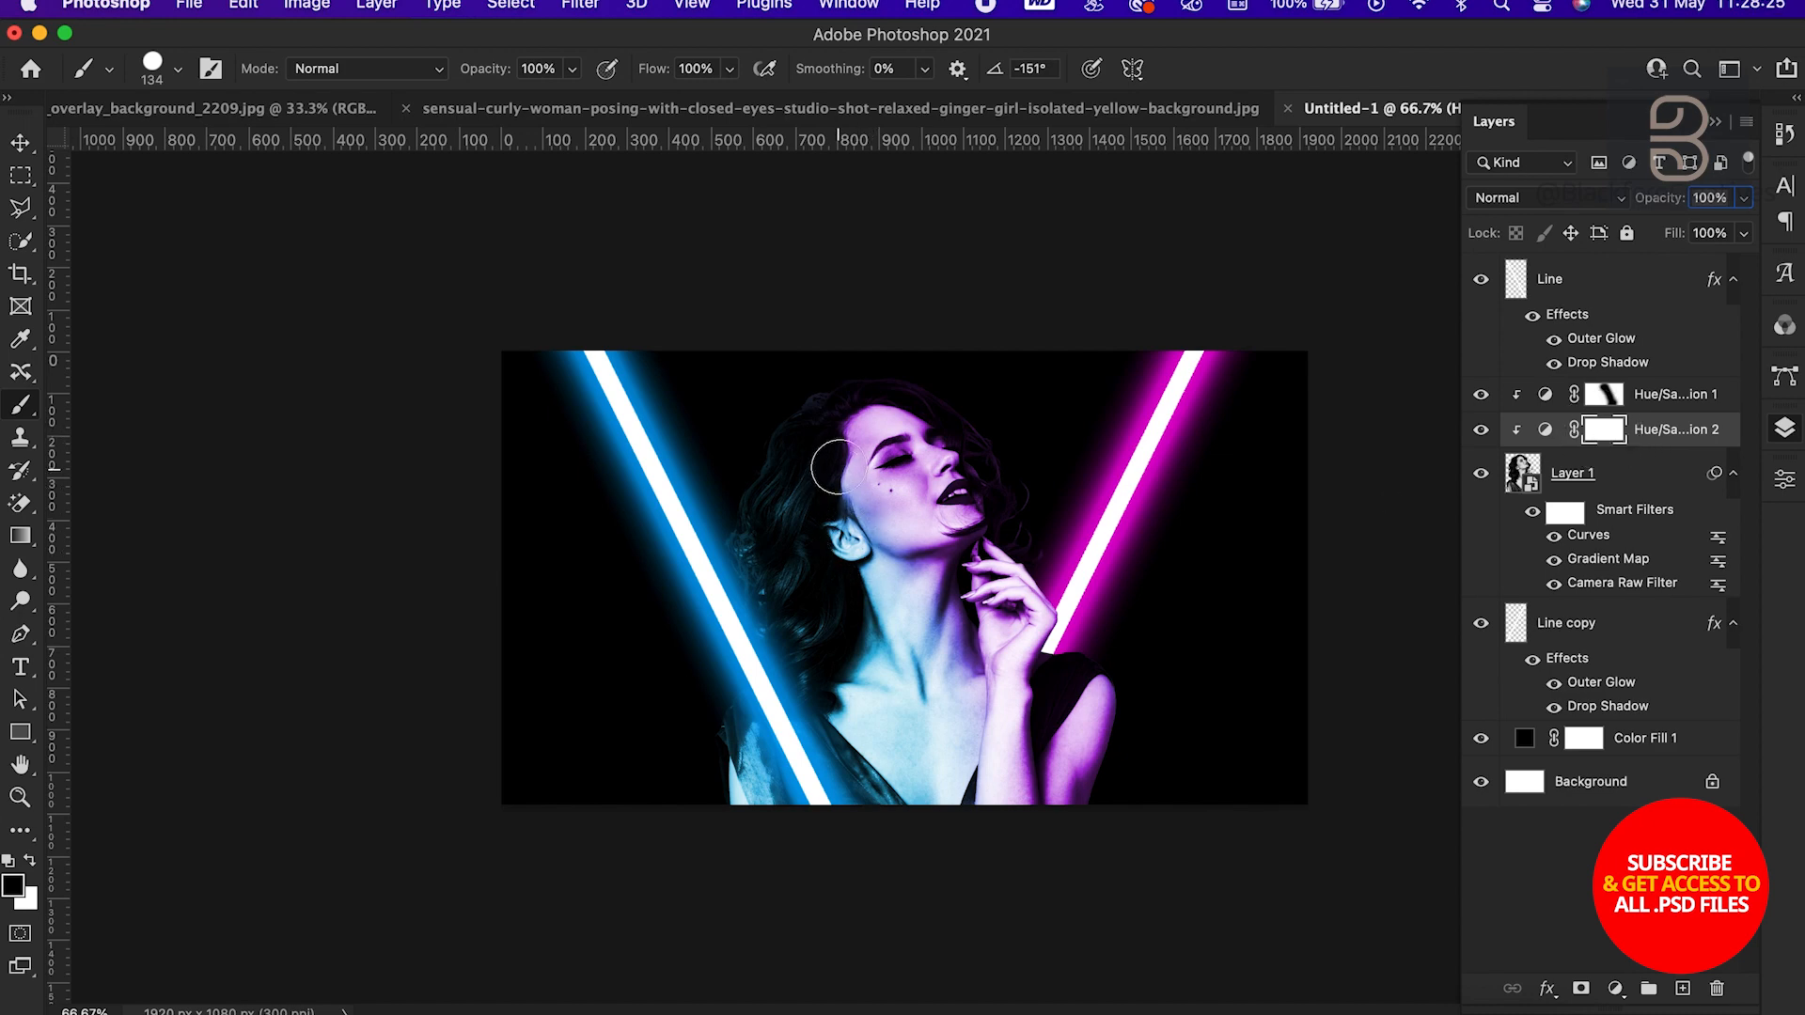
{"action": "right_click", "coordinate": [905, 490]}
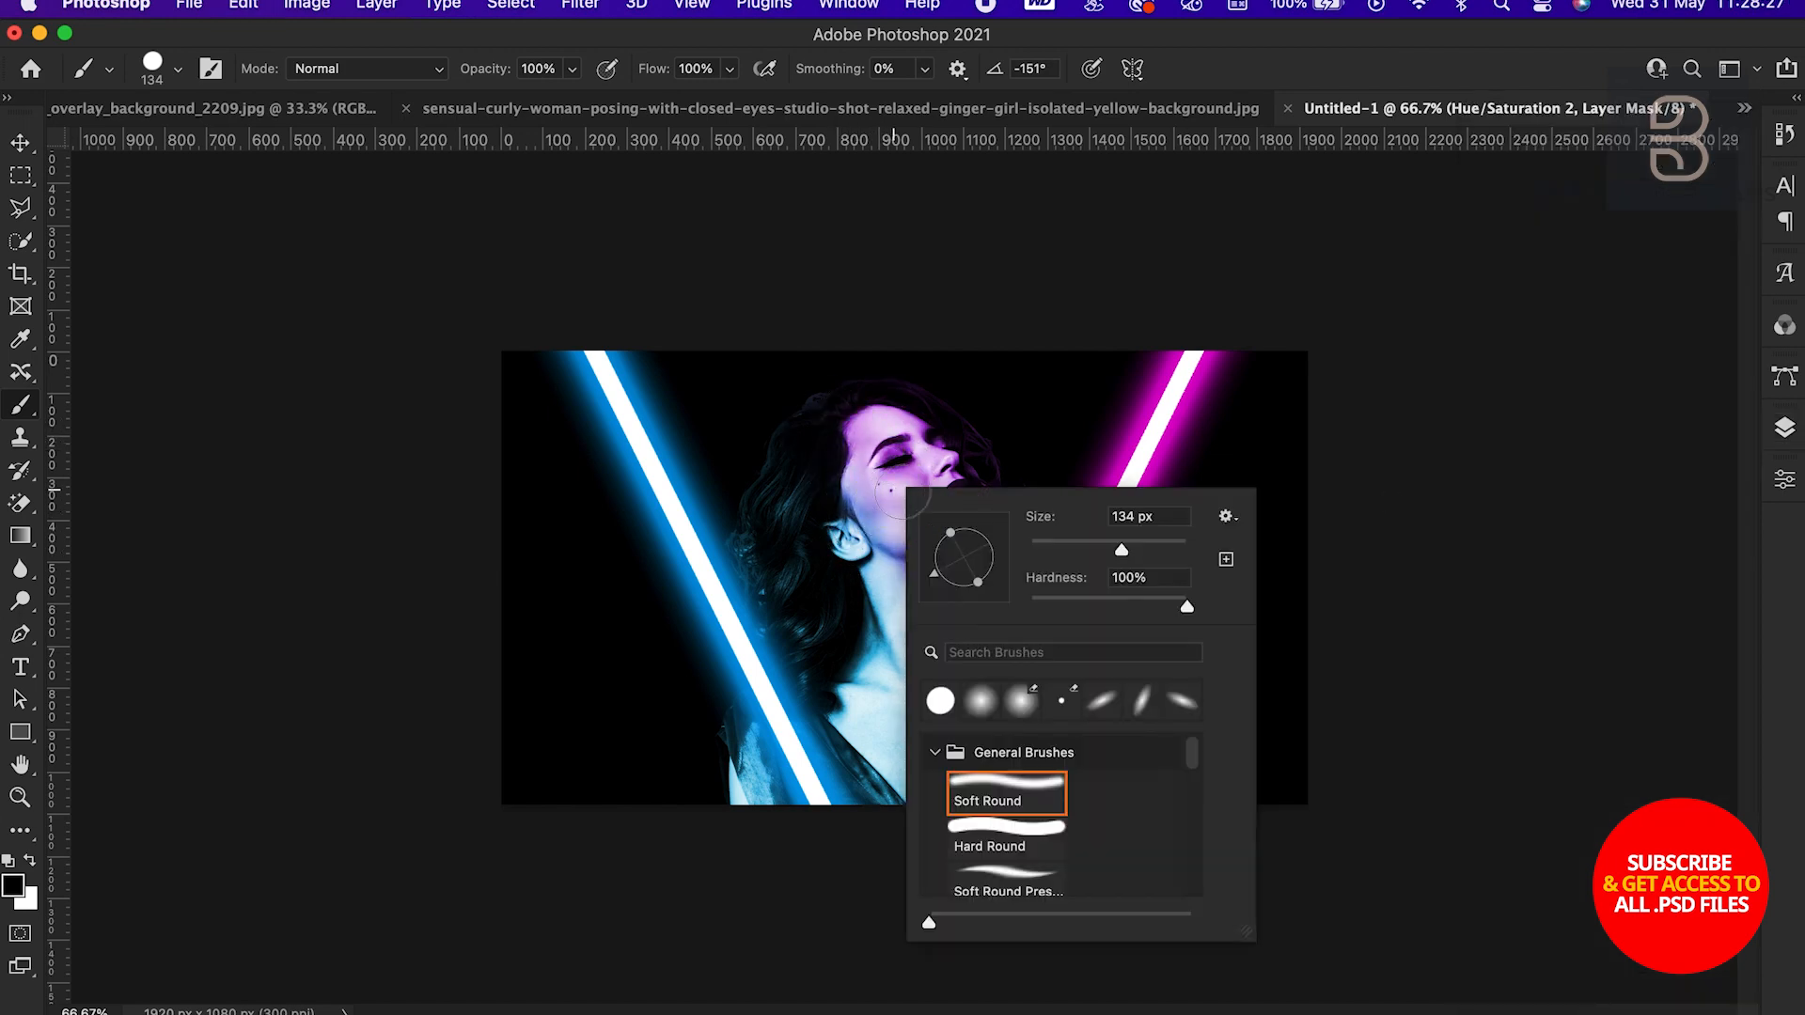
{"action": "left_click_drag", "start_coordinate": [1064, 601], "coordinate": [1032, 602]}
{"action": "left_click_drag", "start_coordinate": [1121, 550], "coordinate": [1163, 550]}
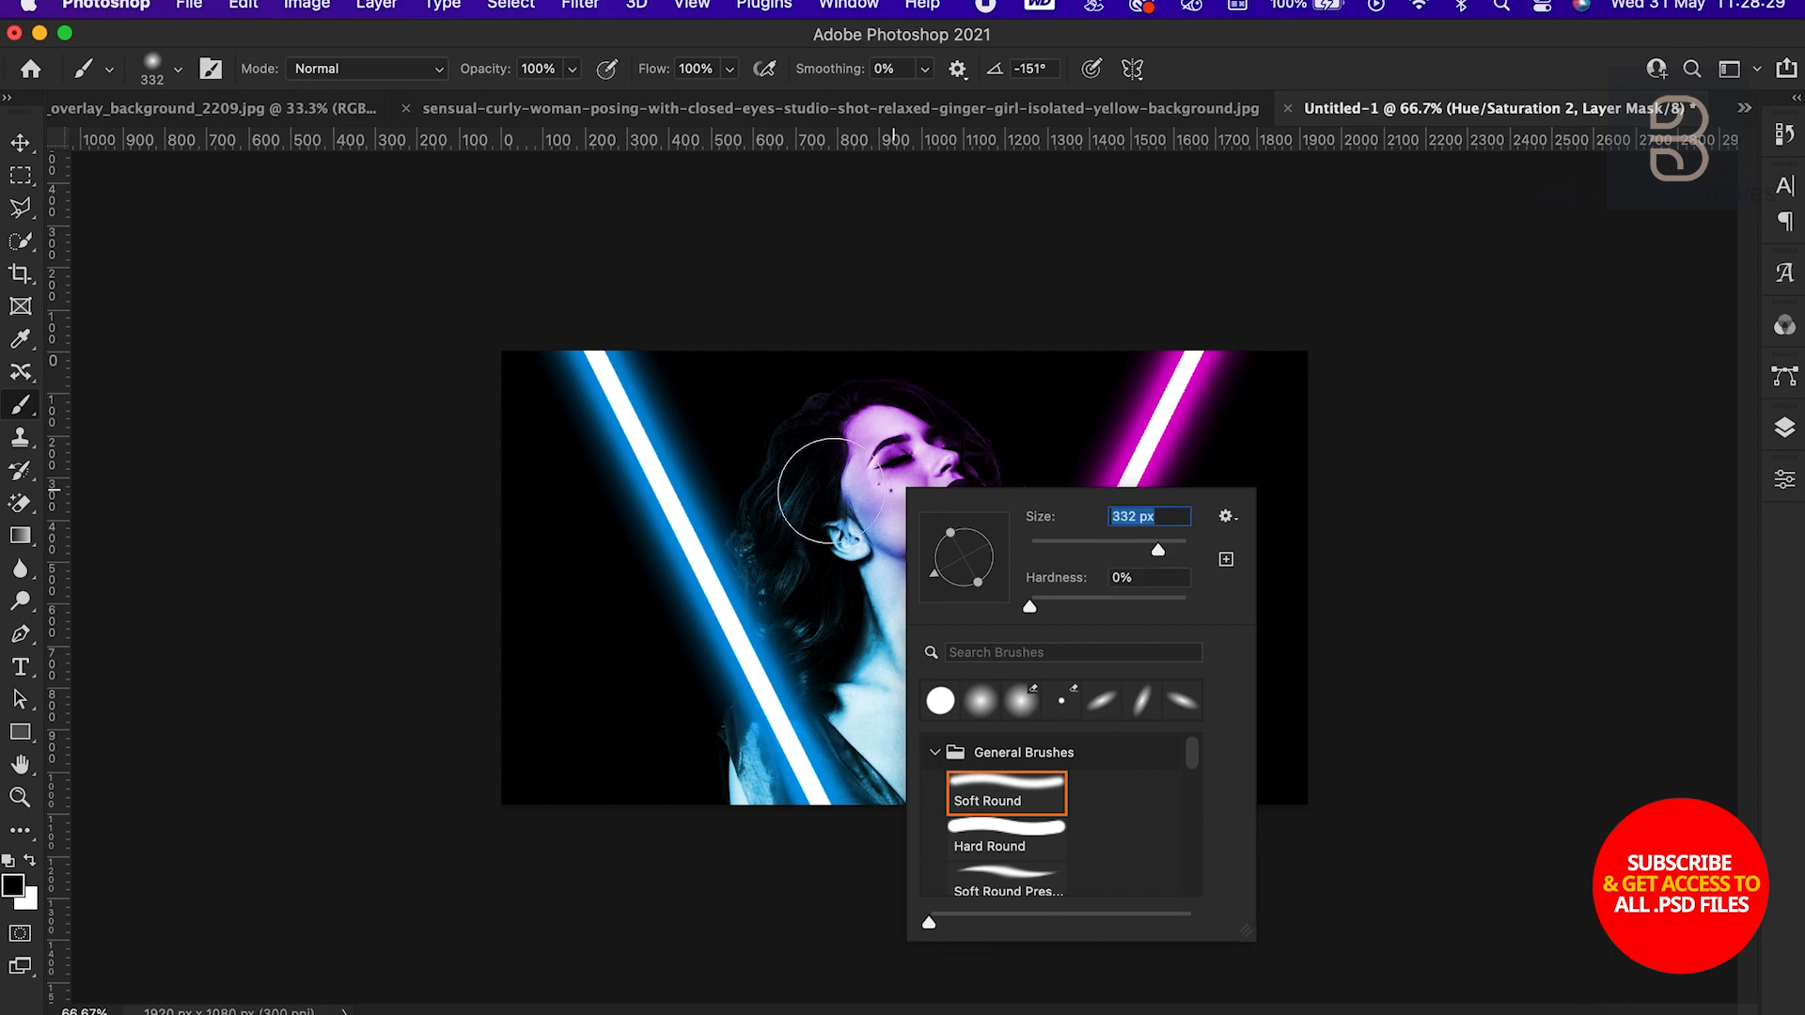
{"action": "key", "text": "Return"}
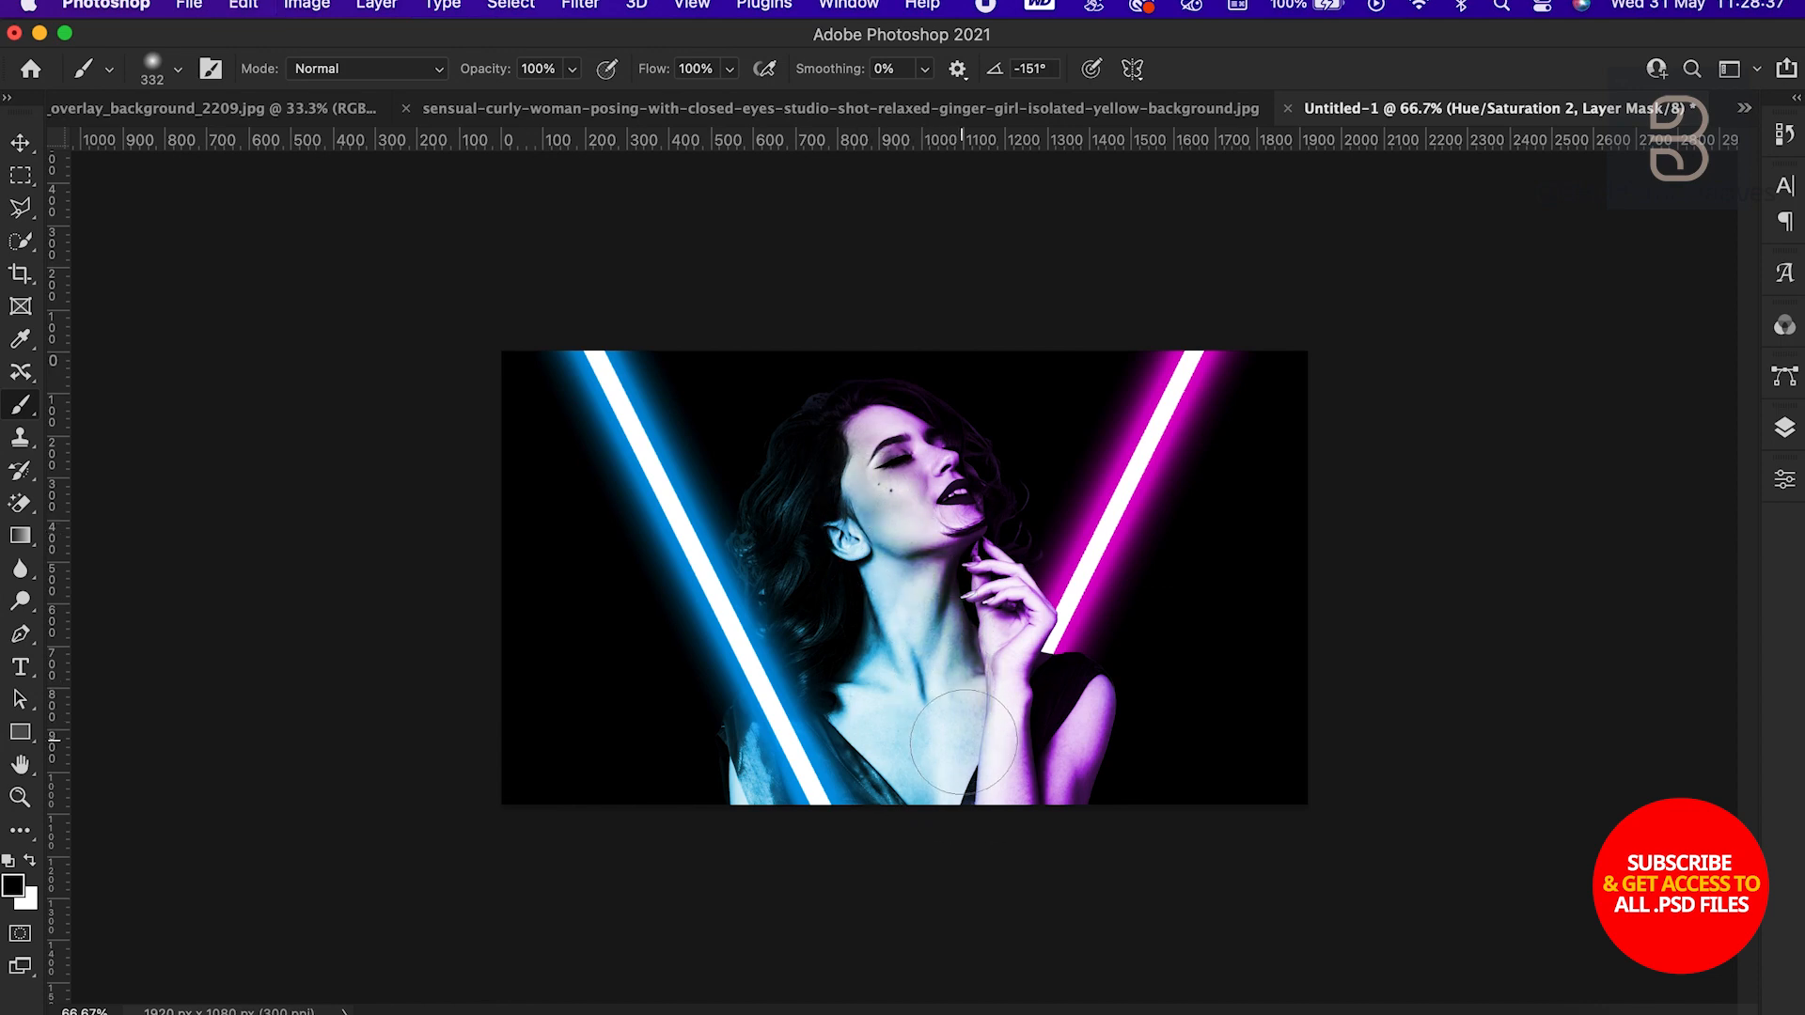
Paint white on the Hue/Saturation 1 mask with the soft brush to extend the blue tint over the woman's face and neck
{"action": "left_click", "coordinate": [1785, 428]}
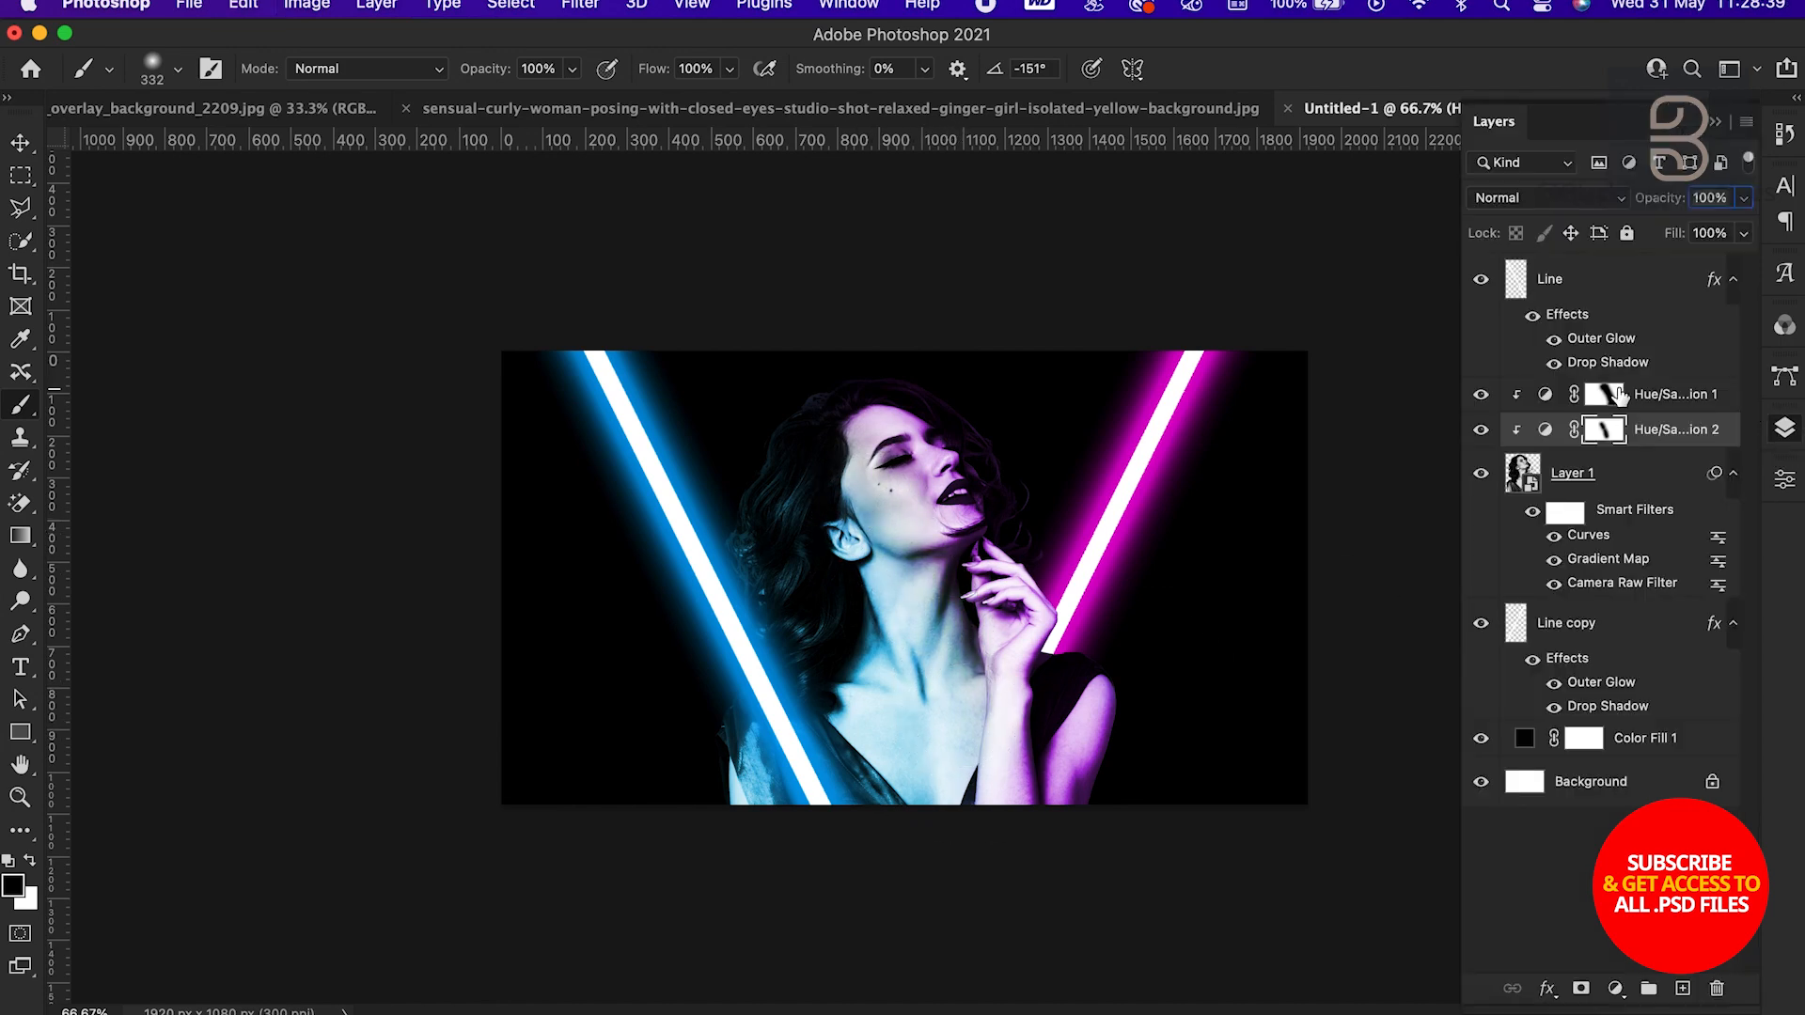
{"action": "left_click", "coordinate": [1609, 398]}
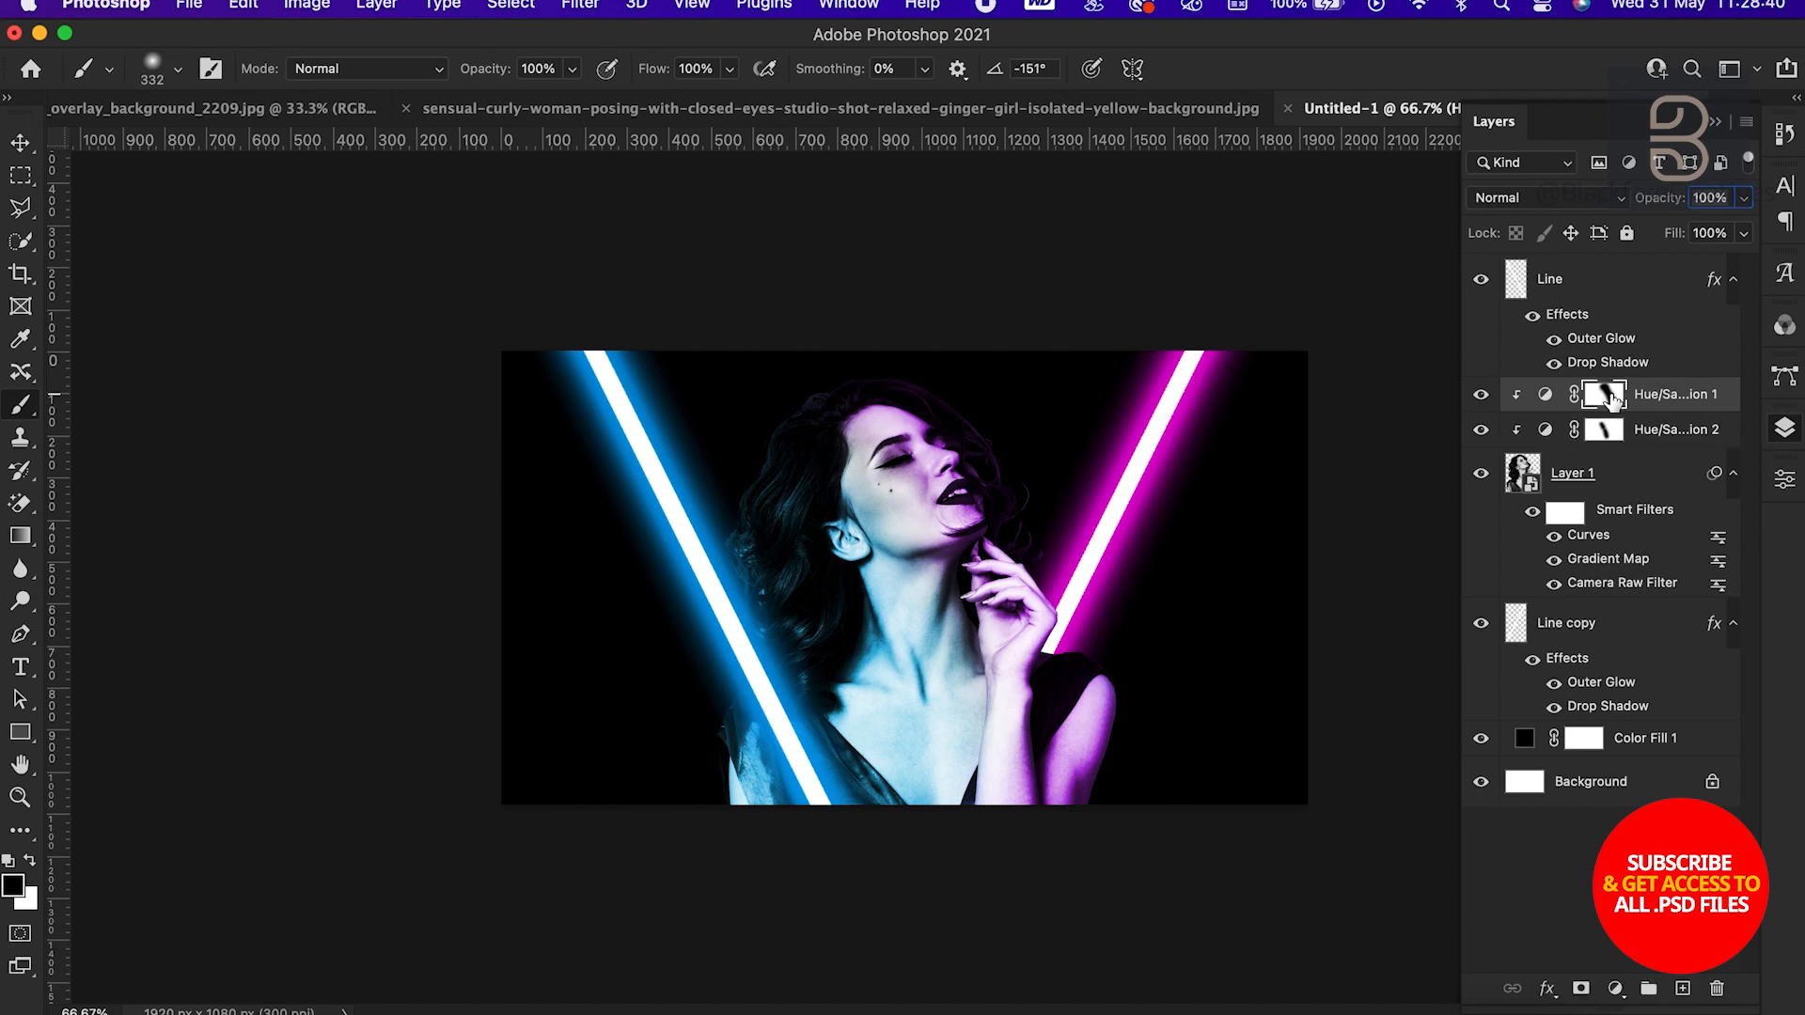
{"action": "left_click", "coordinate": [32, 861]}
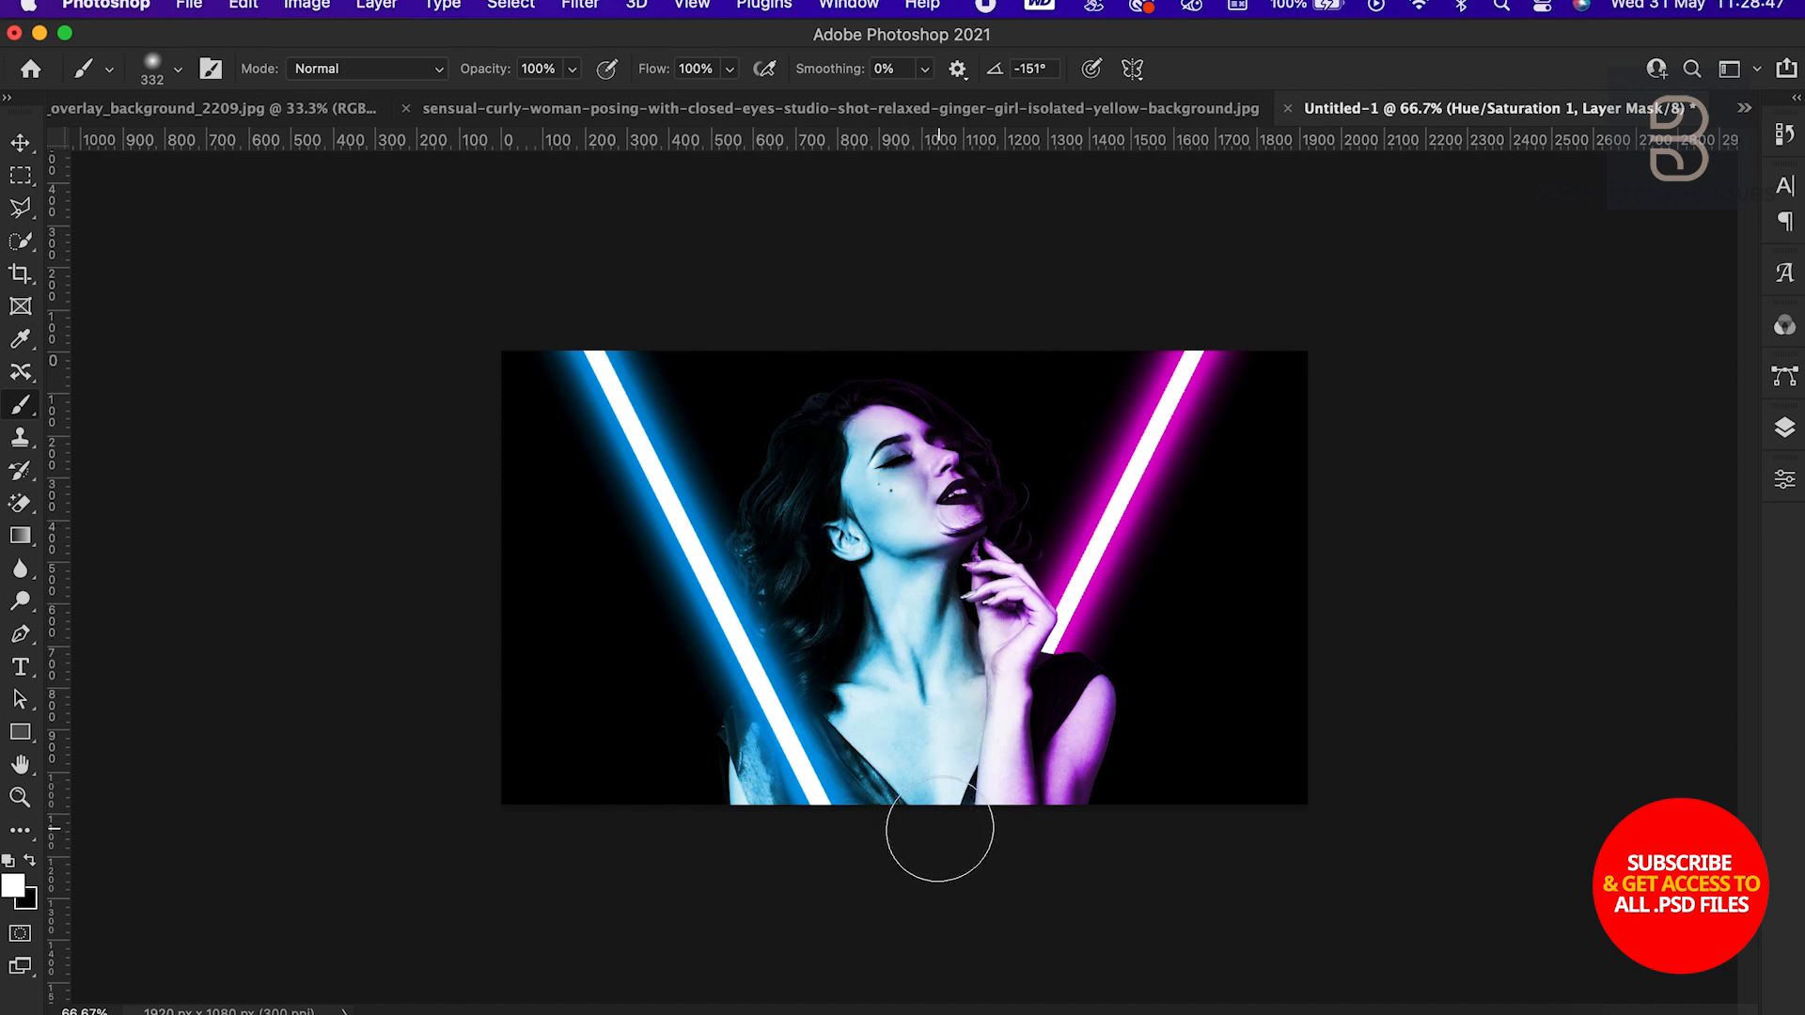
{"action": "left_click", "coordinate": [21, 143]}
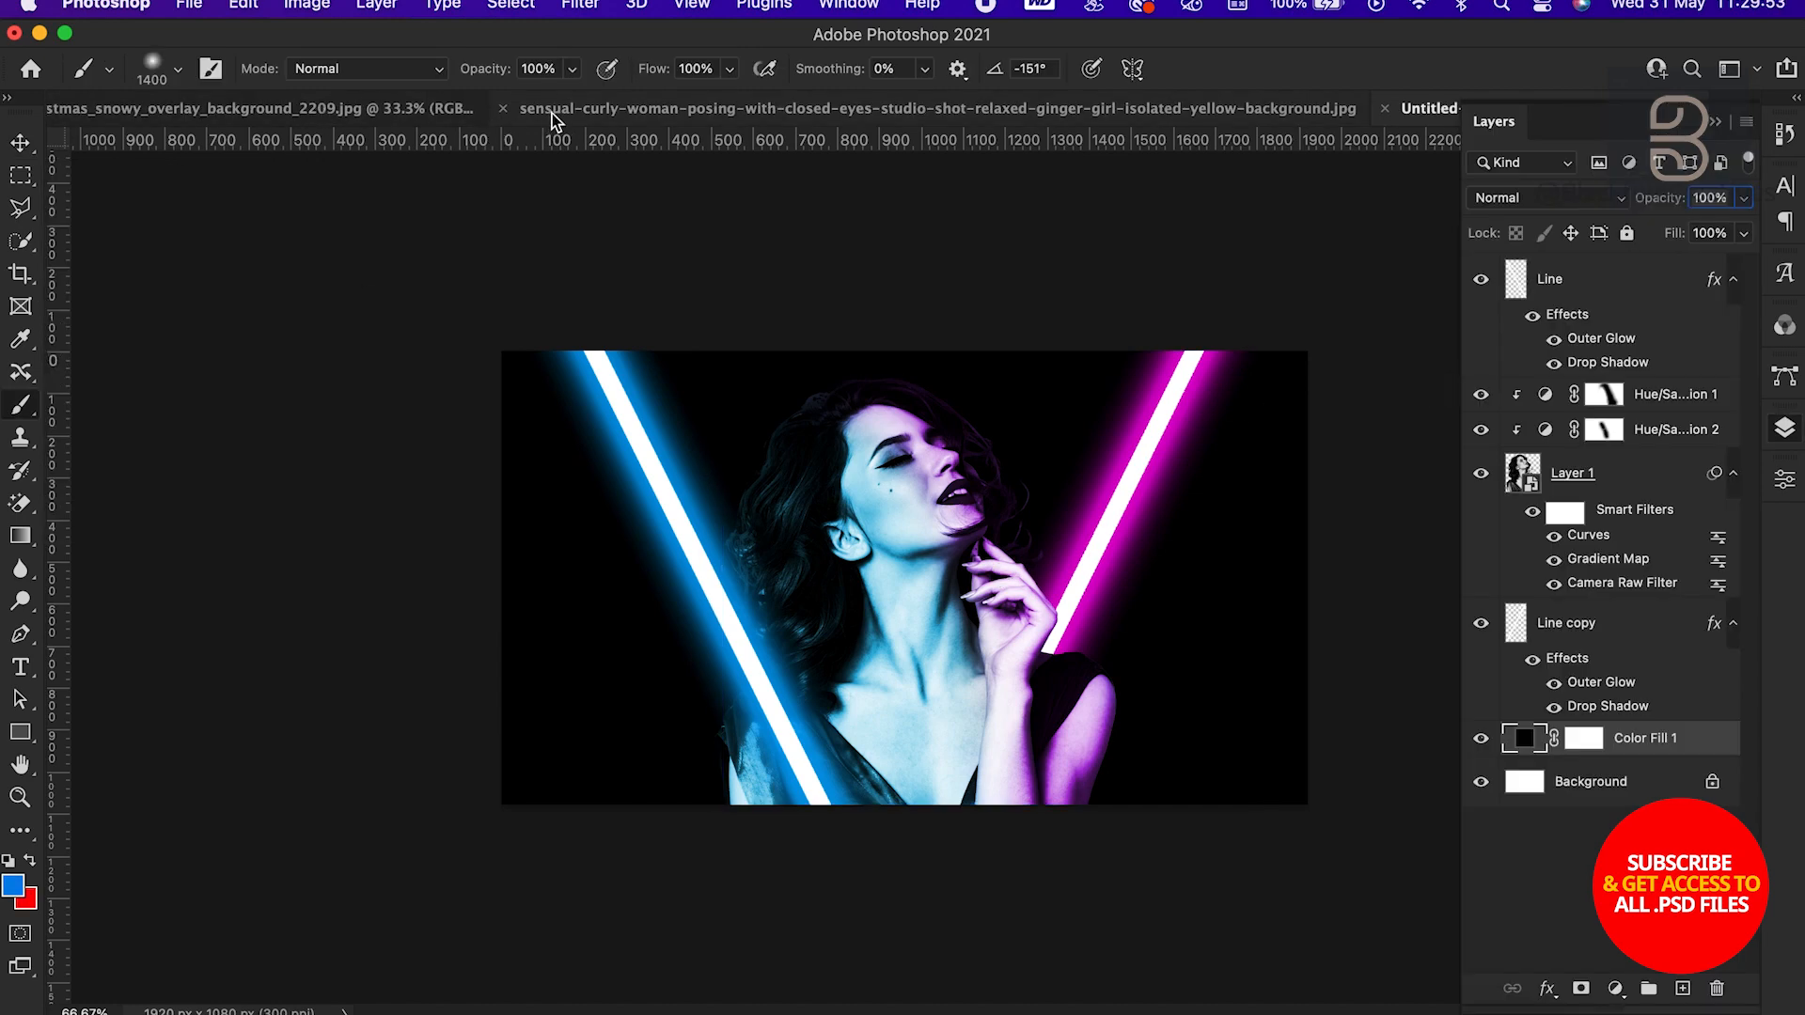
Bring the image from christmas_snowy_overlay_background_2209.jpg into the Untitled-1 document, directly above the Color Fill 1 layer
{"action": "left_click", "coordinate": [282, 111]}
{"action": "left_click", "coordinate": [21, 144]}
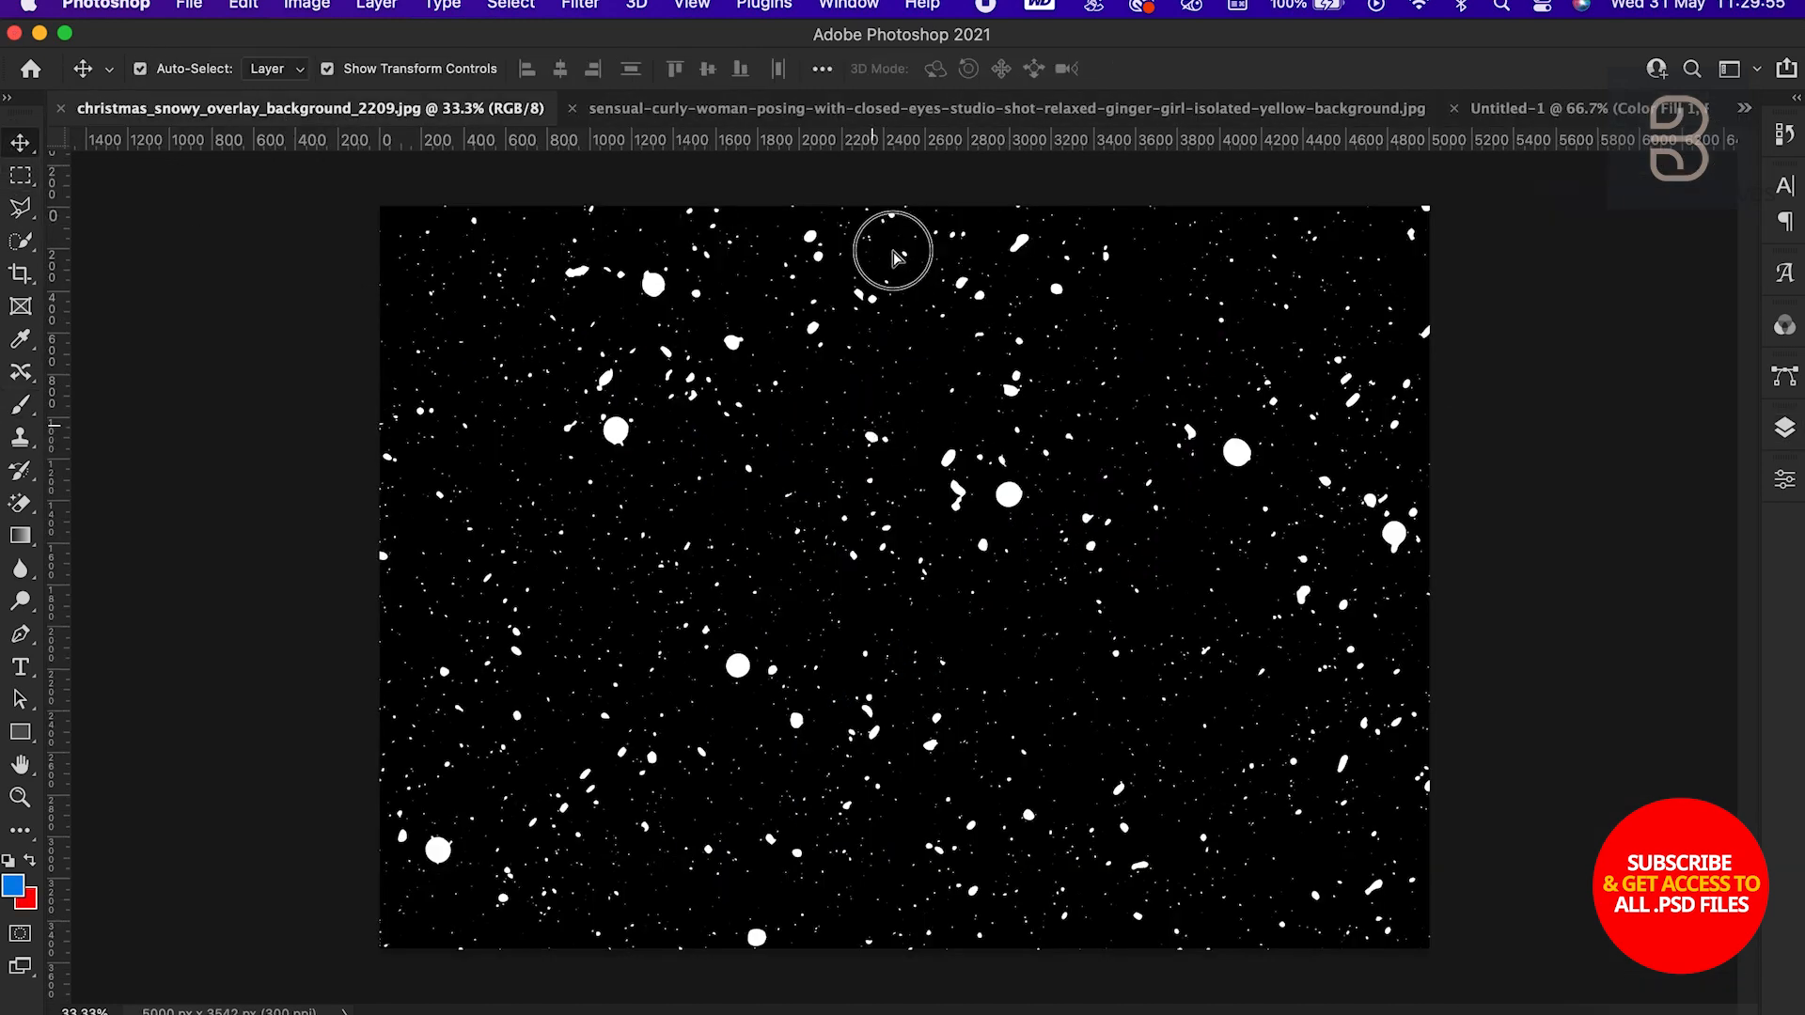
{"action": "left_click_drag", "start_coordinate": [893, 253], "coordinate": [853, 620]}
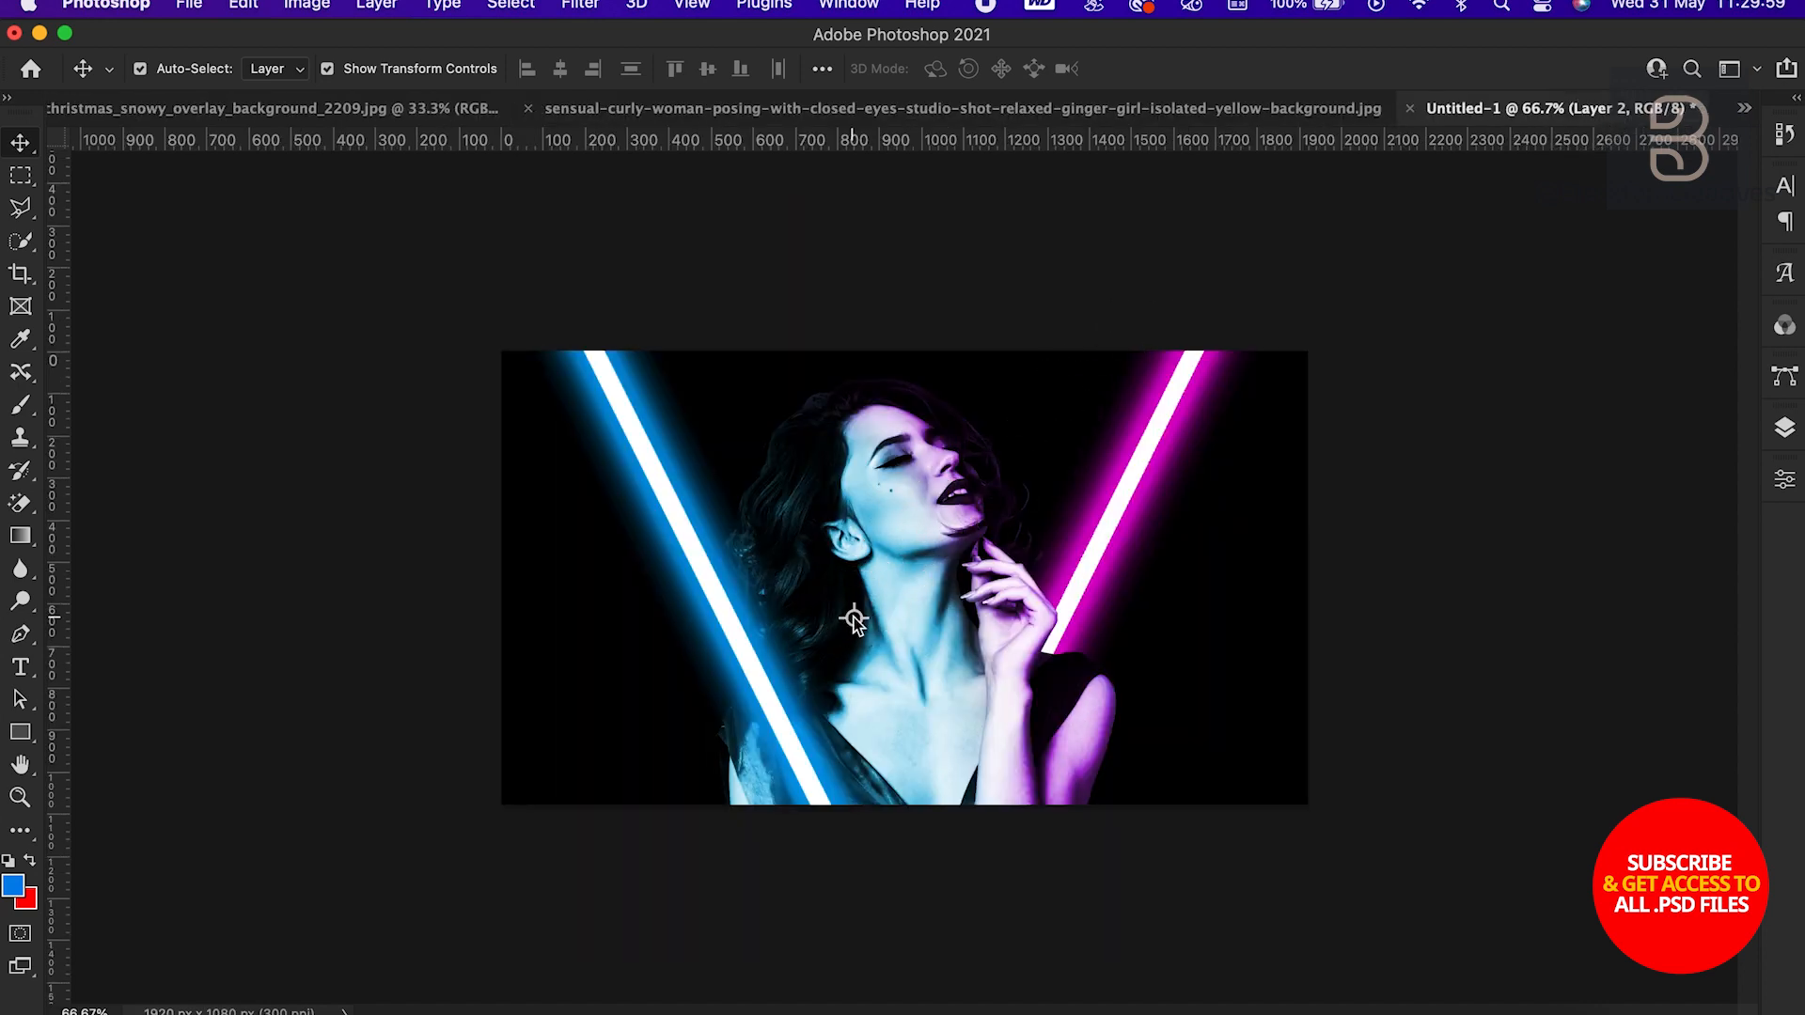
{"action": "left_click", "coordinate": [1783, 430]}
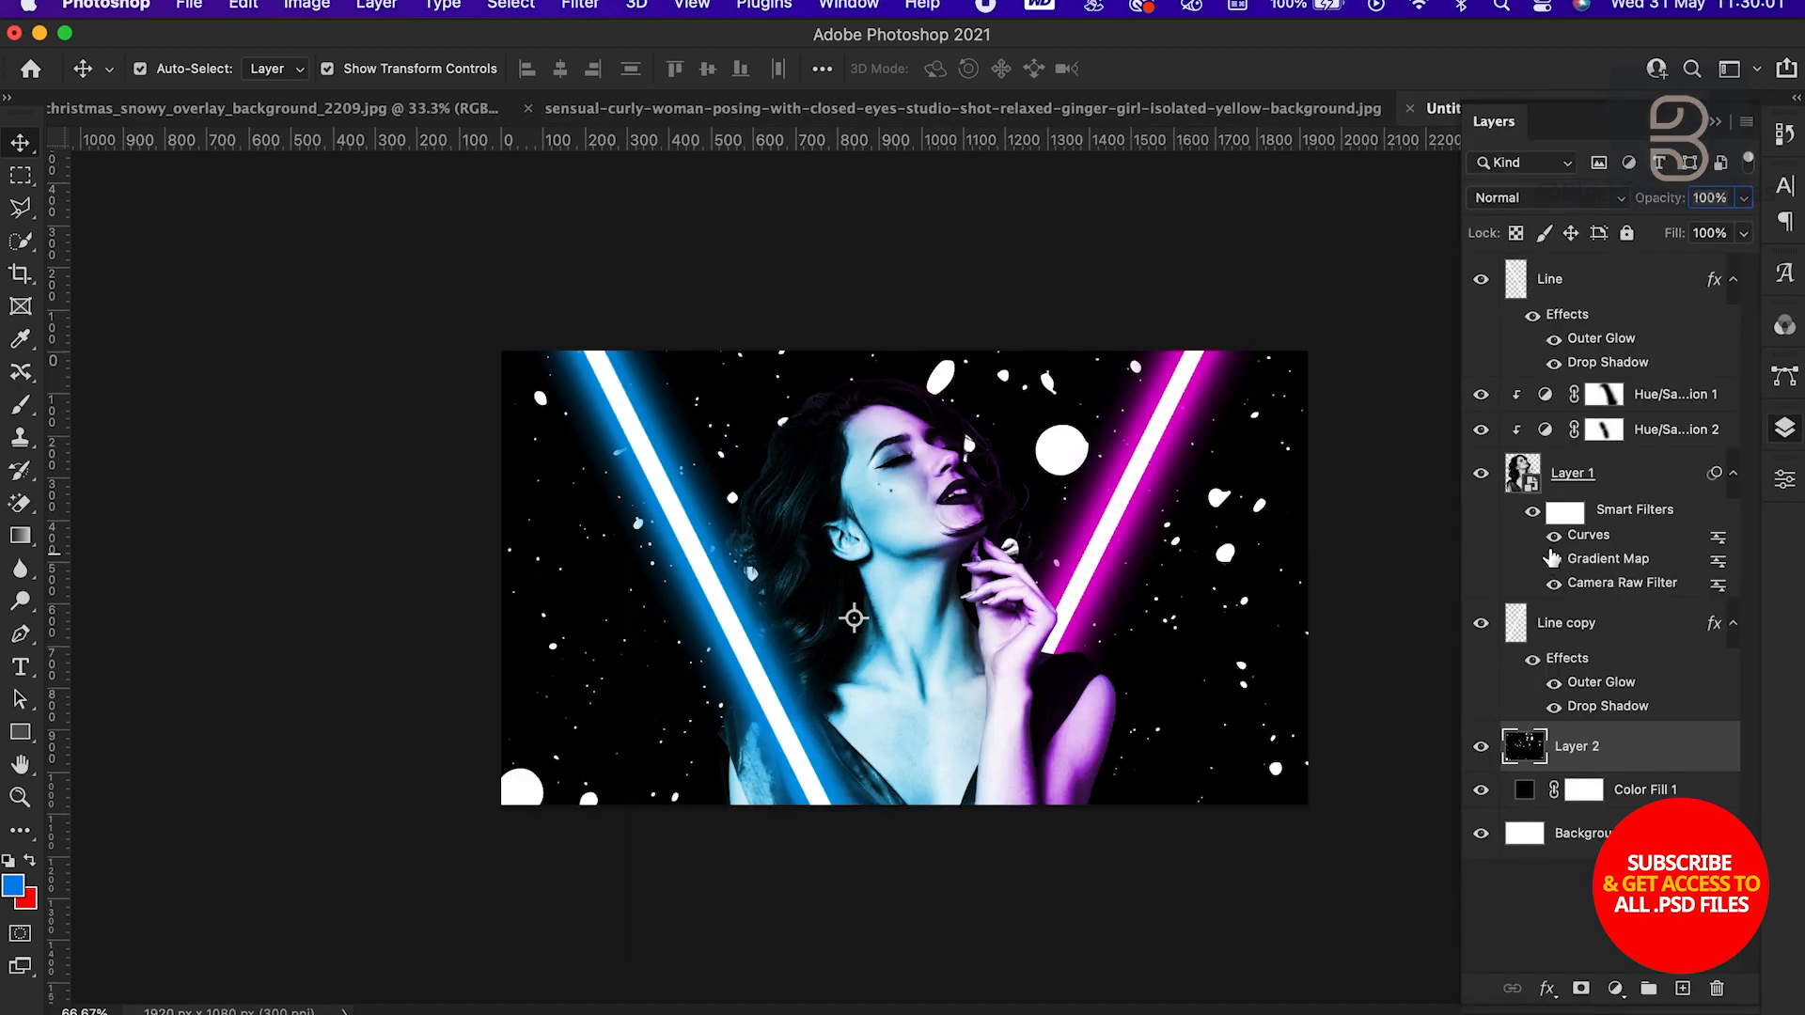
Scale the snow layer proportionally to about 39% so that it covers the whole canvas
{"action": "key", "text": "super+t"}
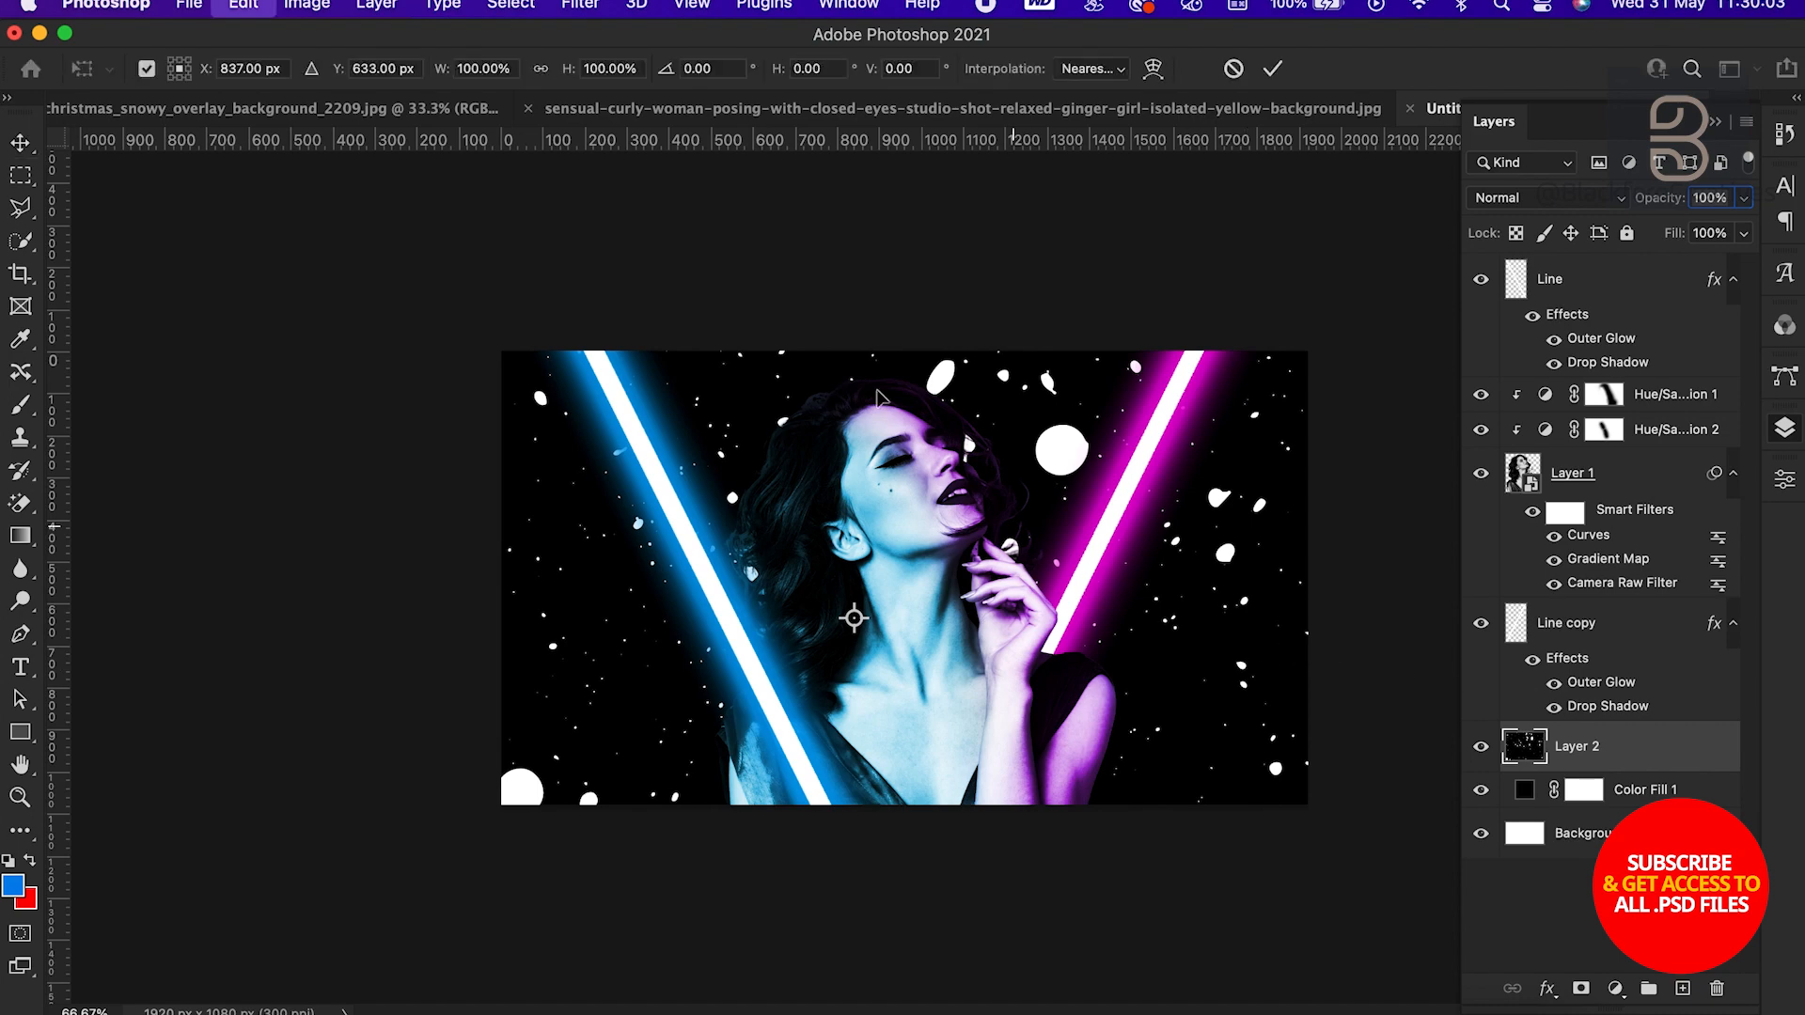
{"action": "left_click_drag", "start_coordinate": [472, 68], "coordinate": [411, 86]}
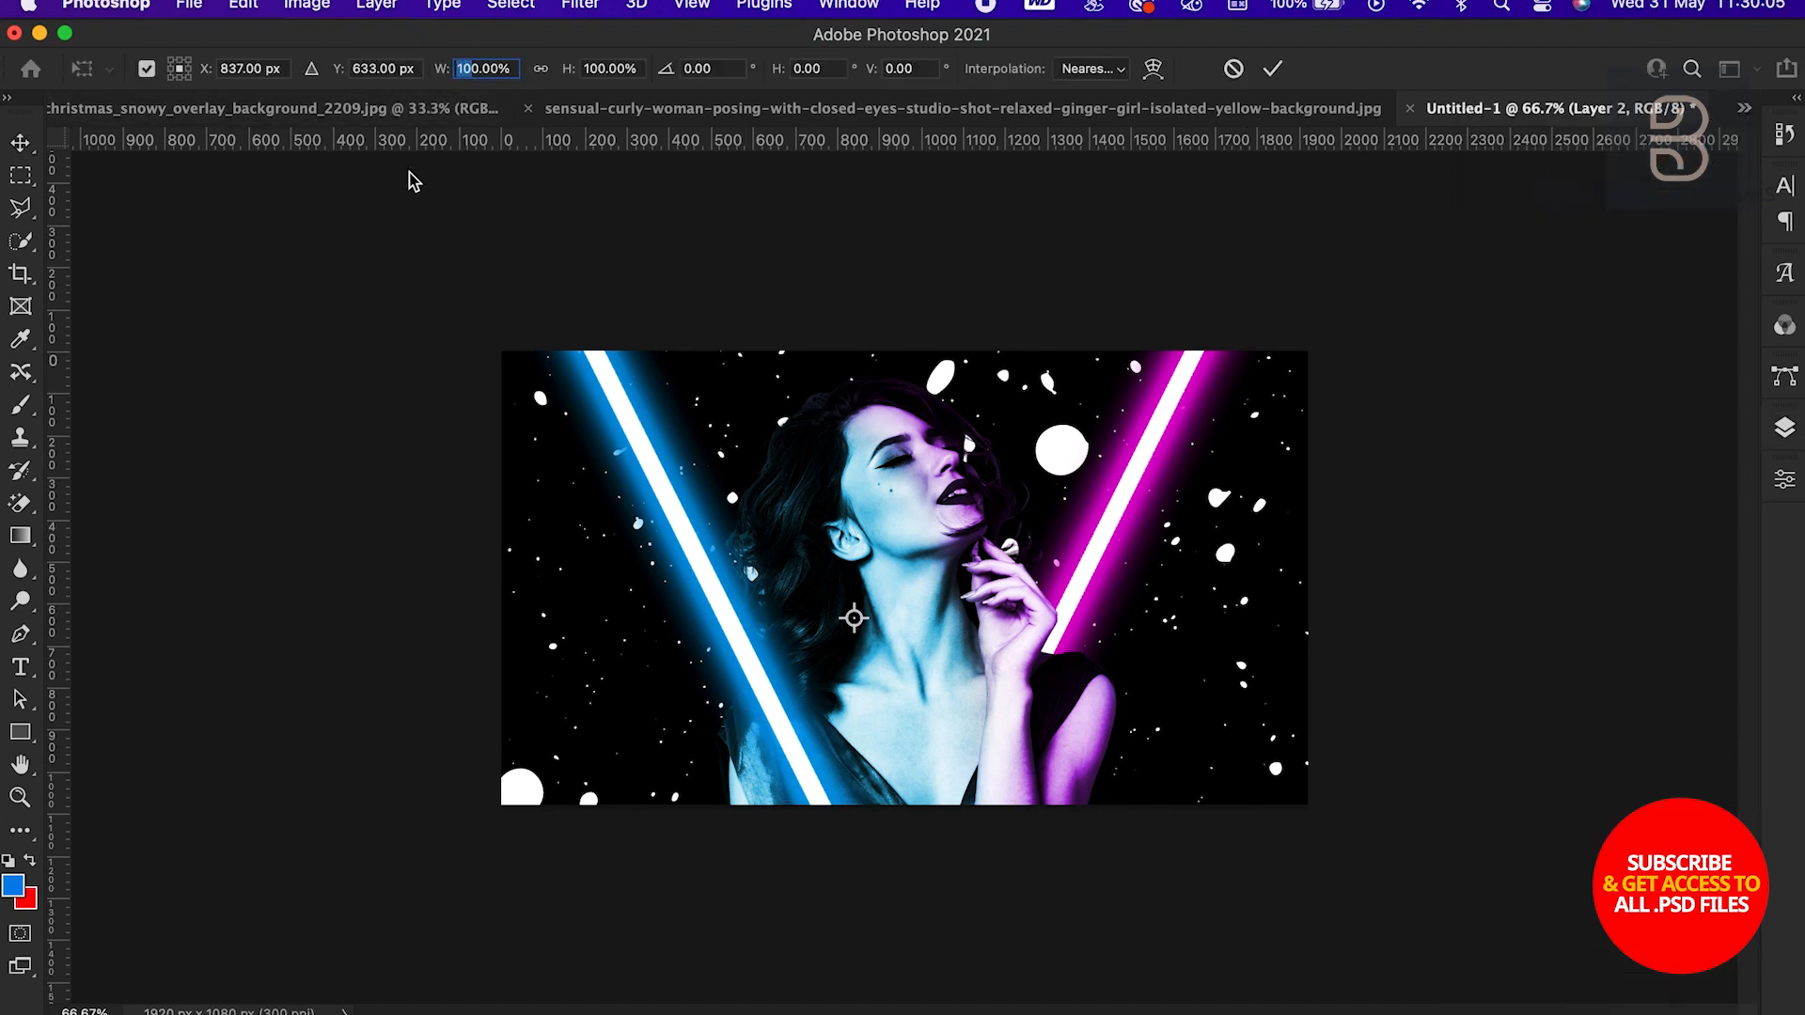
{"action": "type", "text": "3"}
{"action": "left_click", "coordinate": [543, 69]}
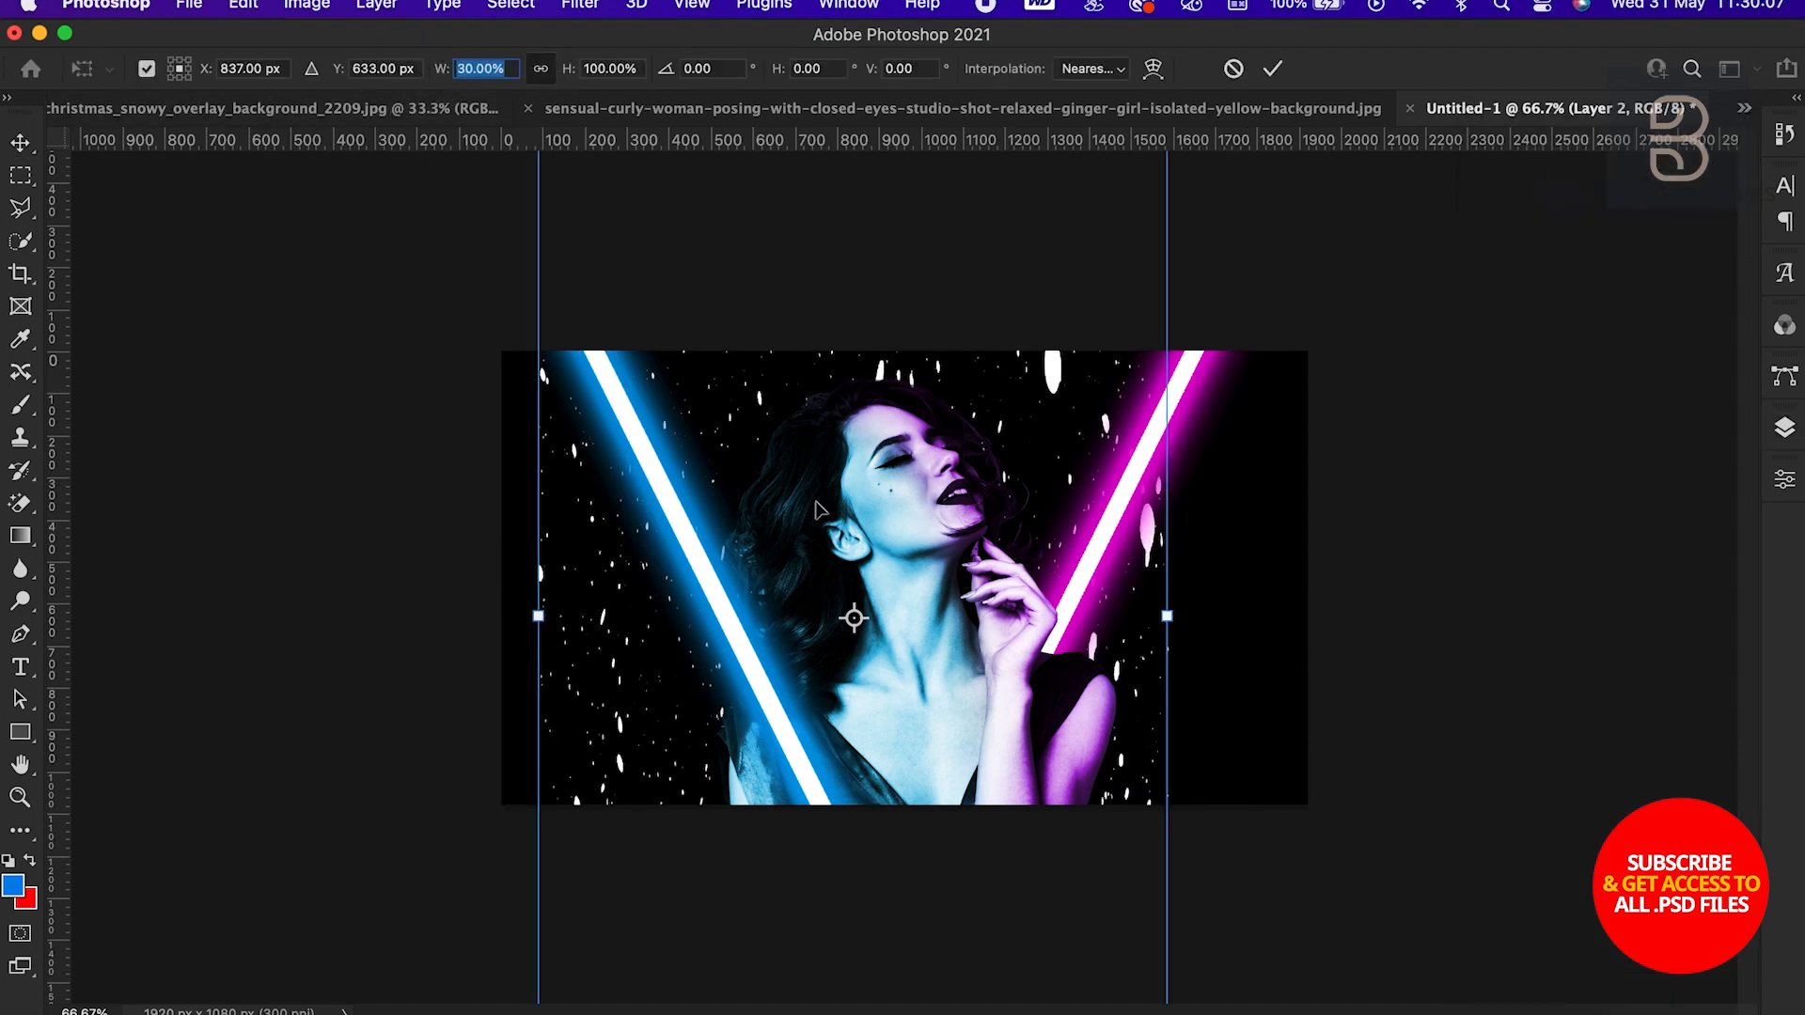
{"action": "left_click", "coordinate": [596, 68]}
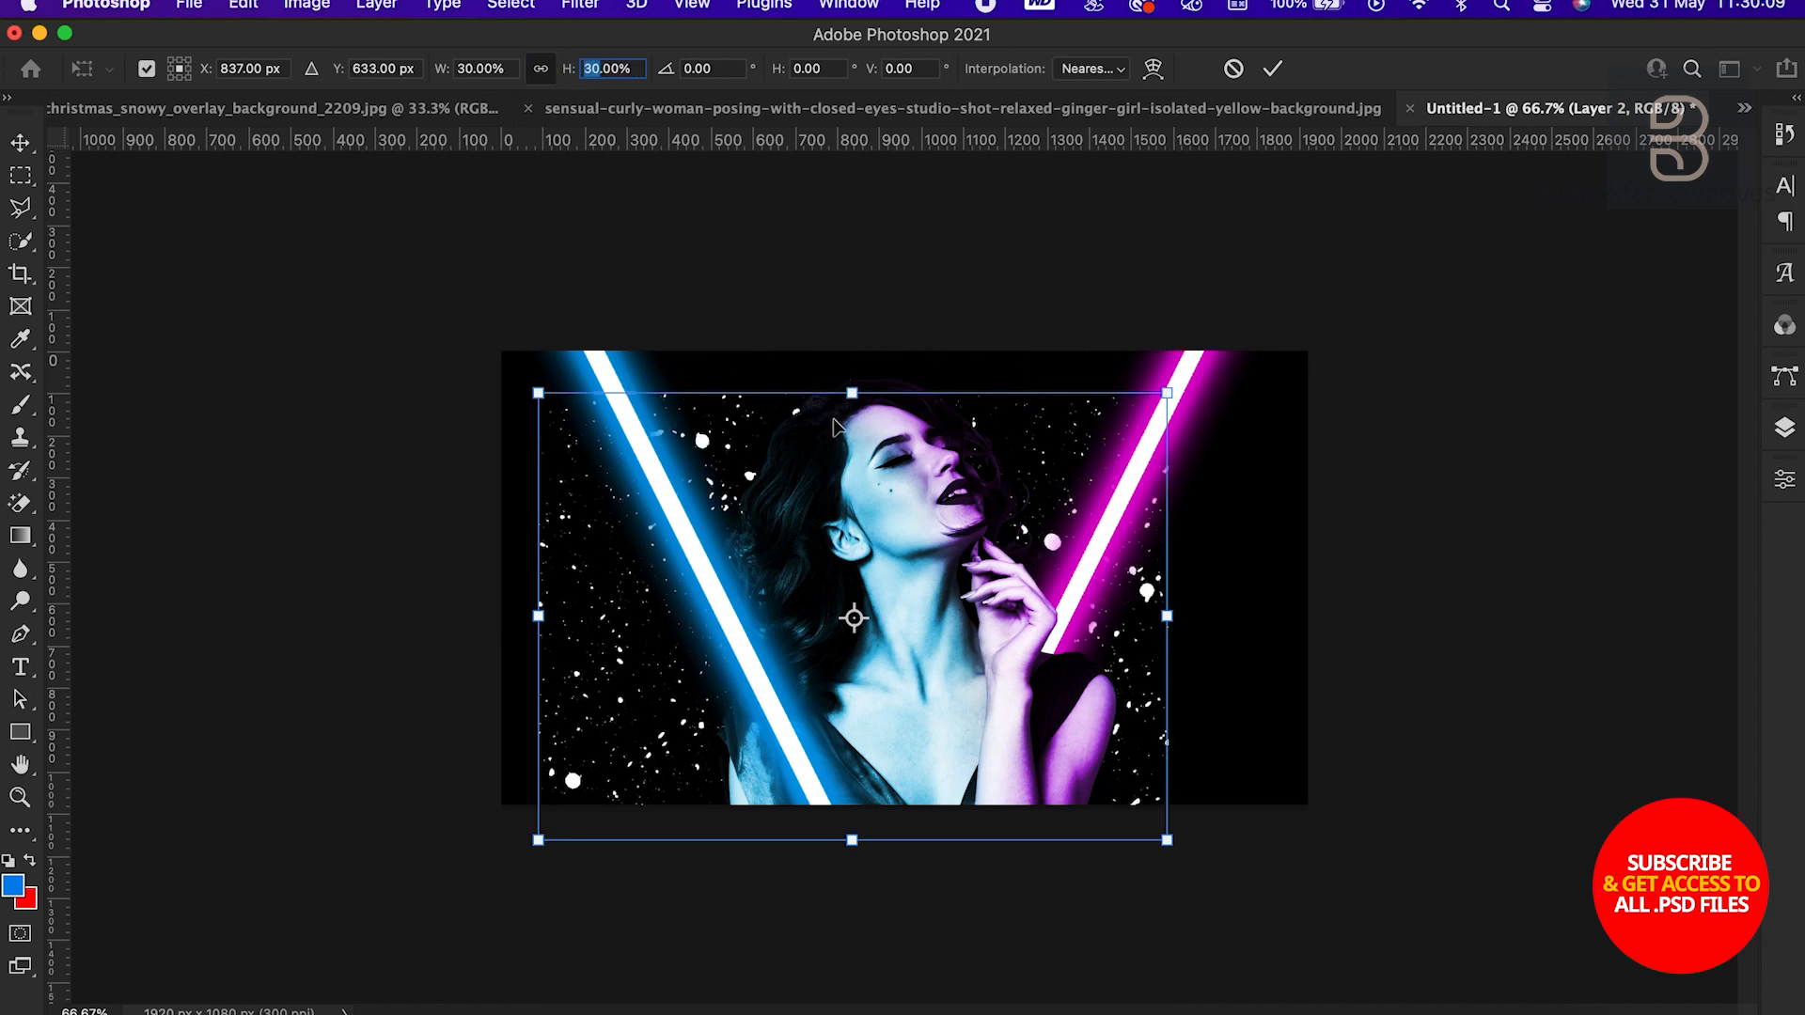
{"action": "left_click_drag", "start_coordinate": [853, 393], "coordinate": [853, 322]}
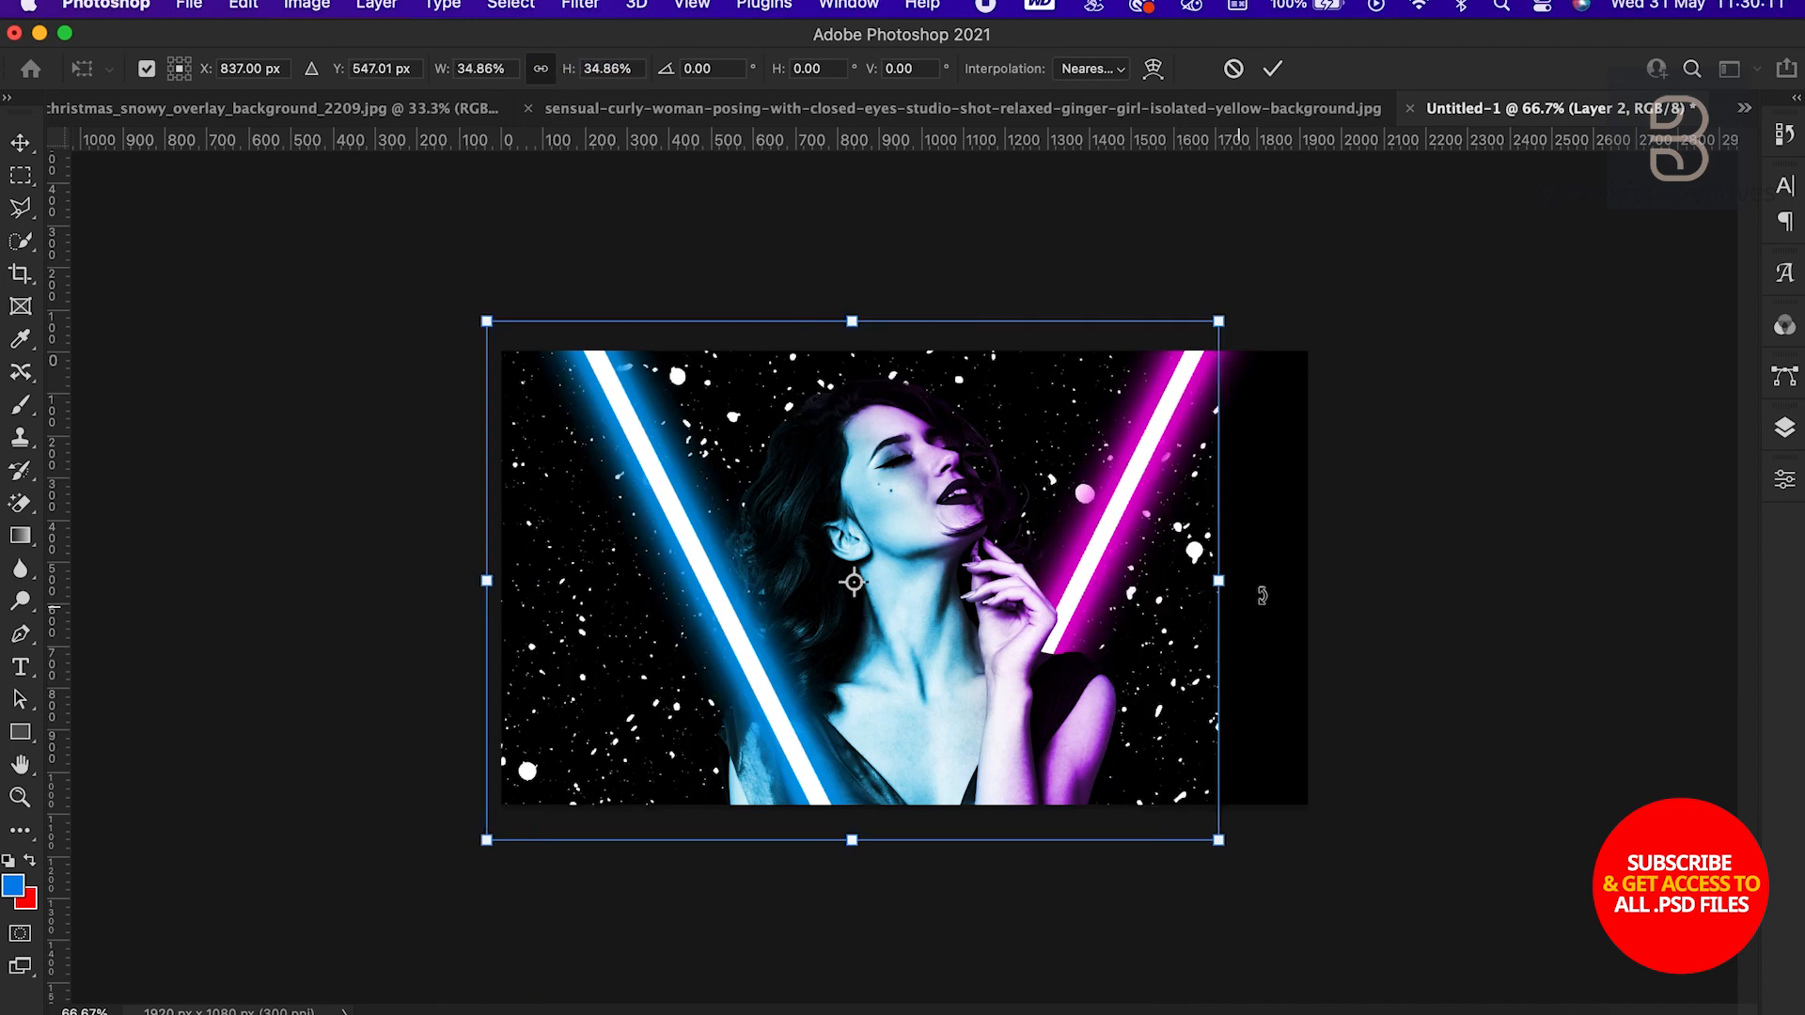
{"action": "left_click_drag", "start_coordinate": [1241, 581], "coordinate": [1324, 600]}
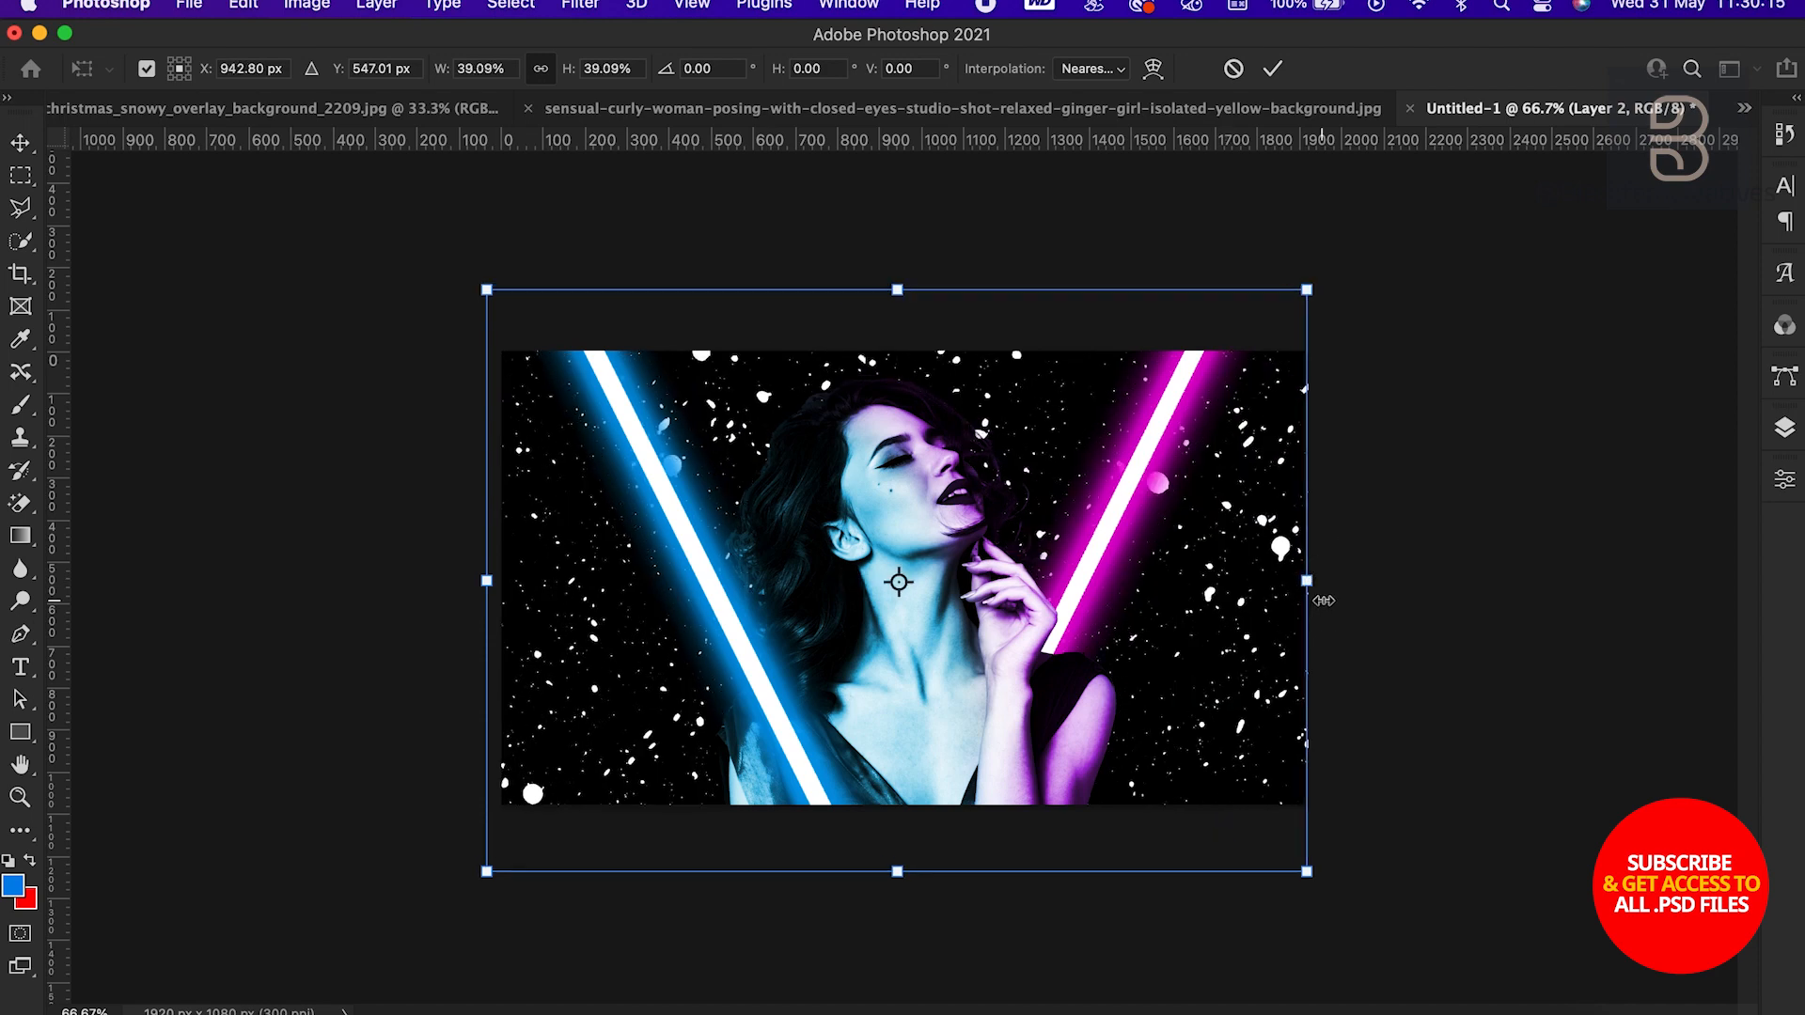
{"action": "key", "text": "Return"}
Apply a Gaussian Blur to the snow layer to soften the flakes
{"action": "left_click", "coordinate": [593, 7]}
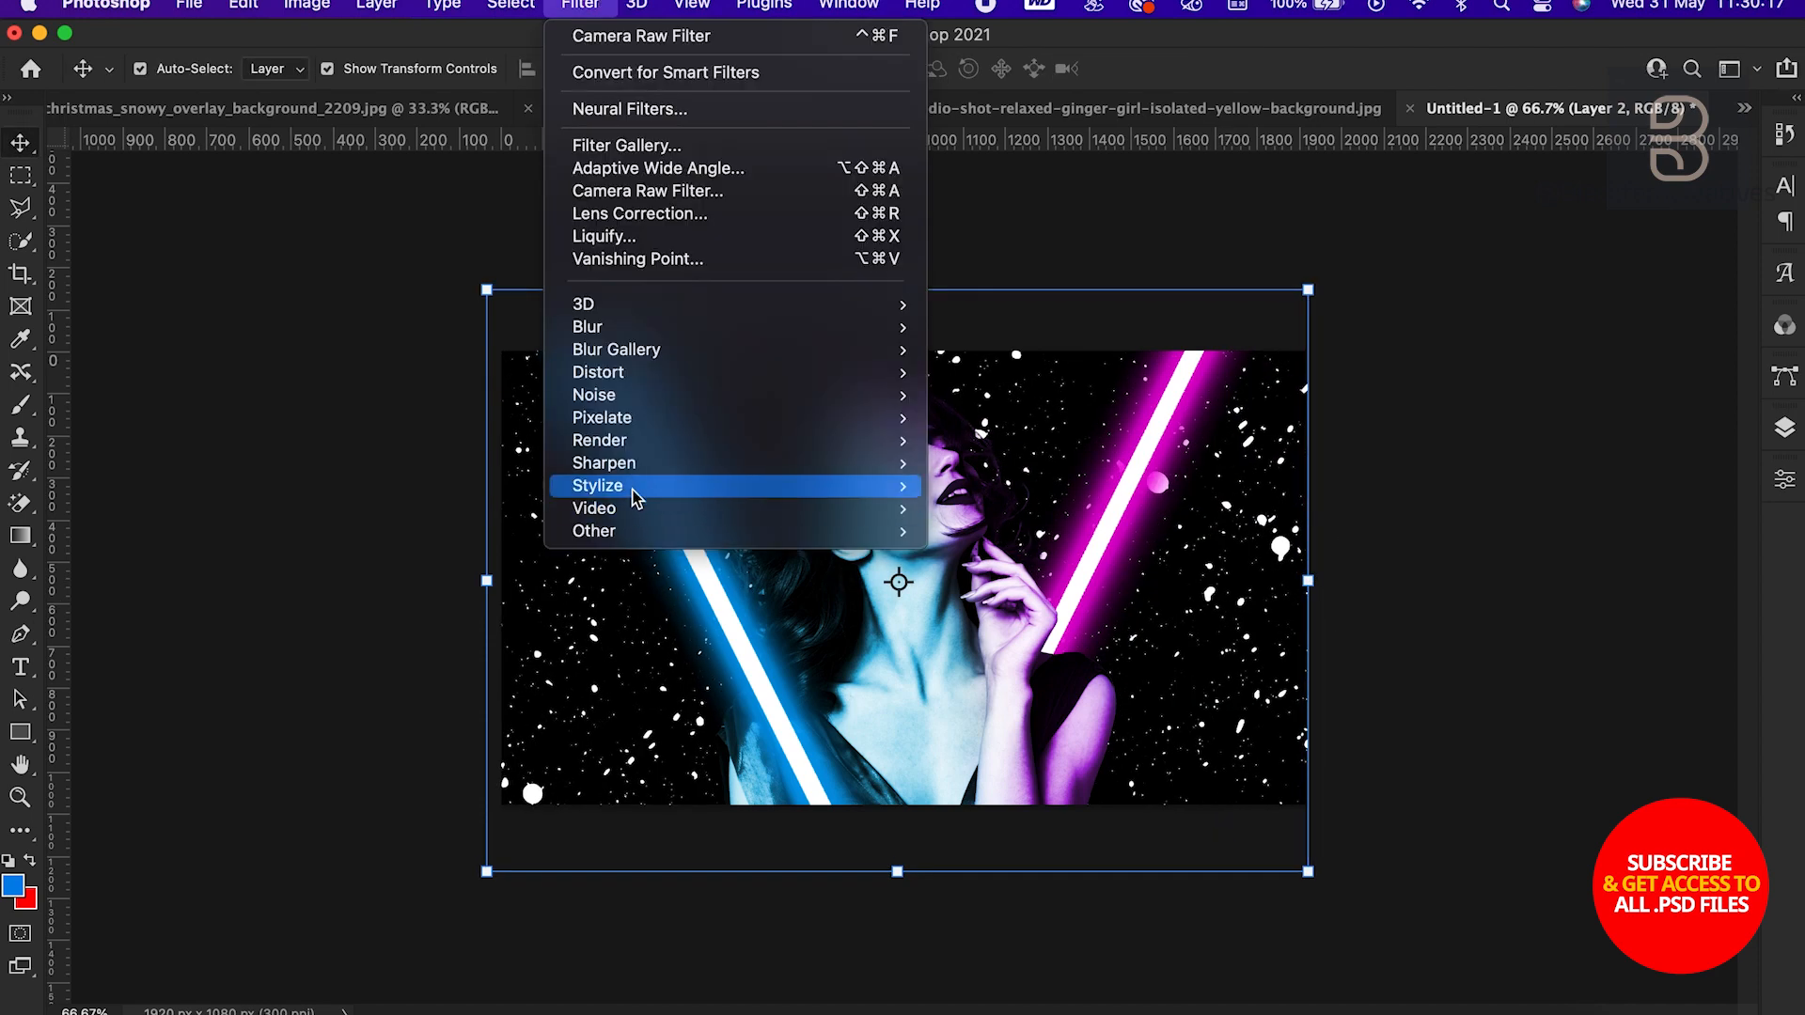
{"action": "mouse_move", "coordinate": [654, 331]}
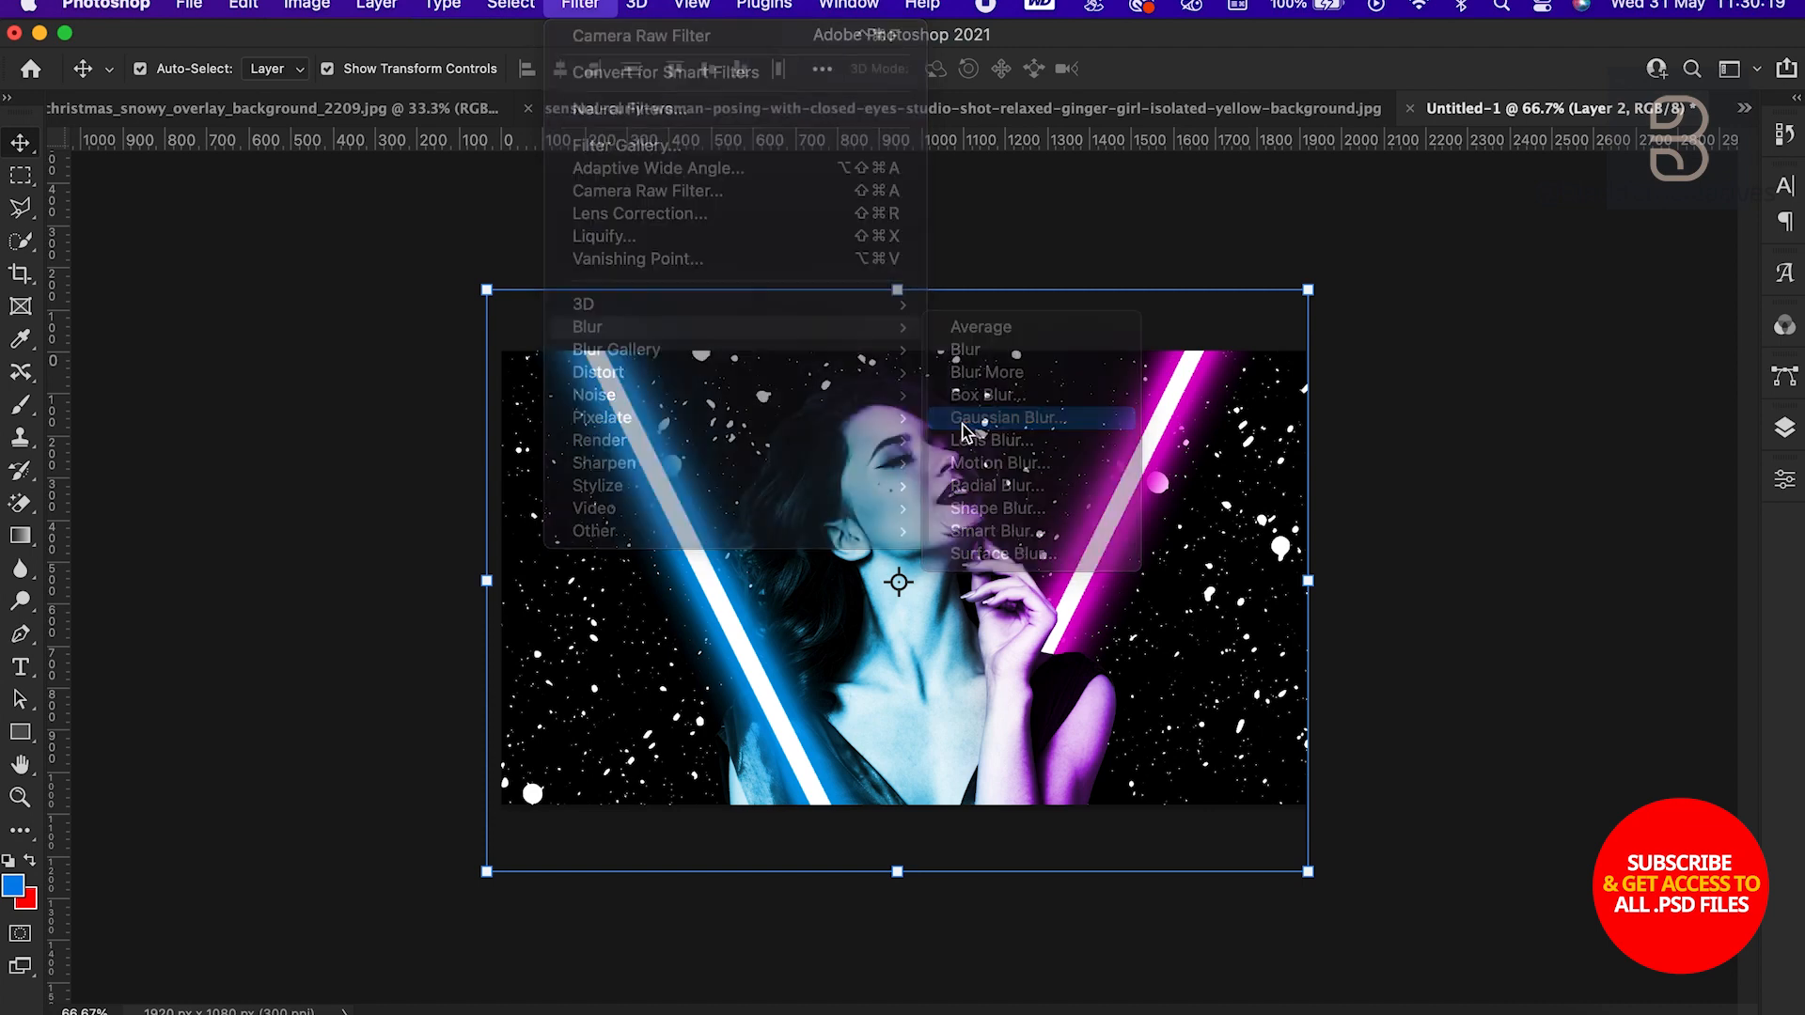
{"action": "left_click", "coordinate": [962, 428]}
{"action": "left_click", "coordinate": [419, 724]}
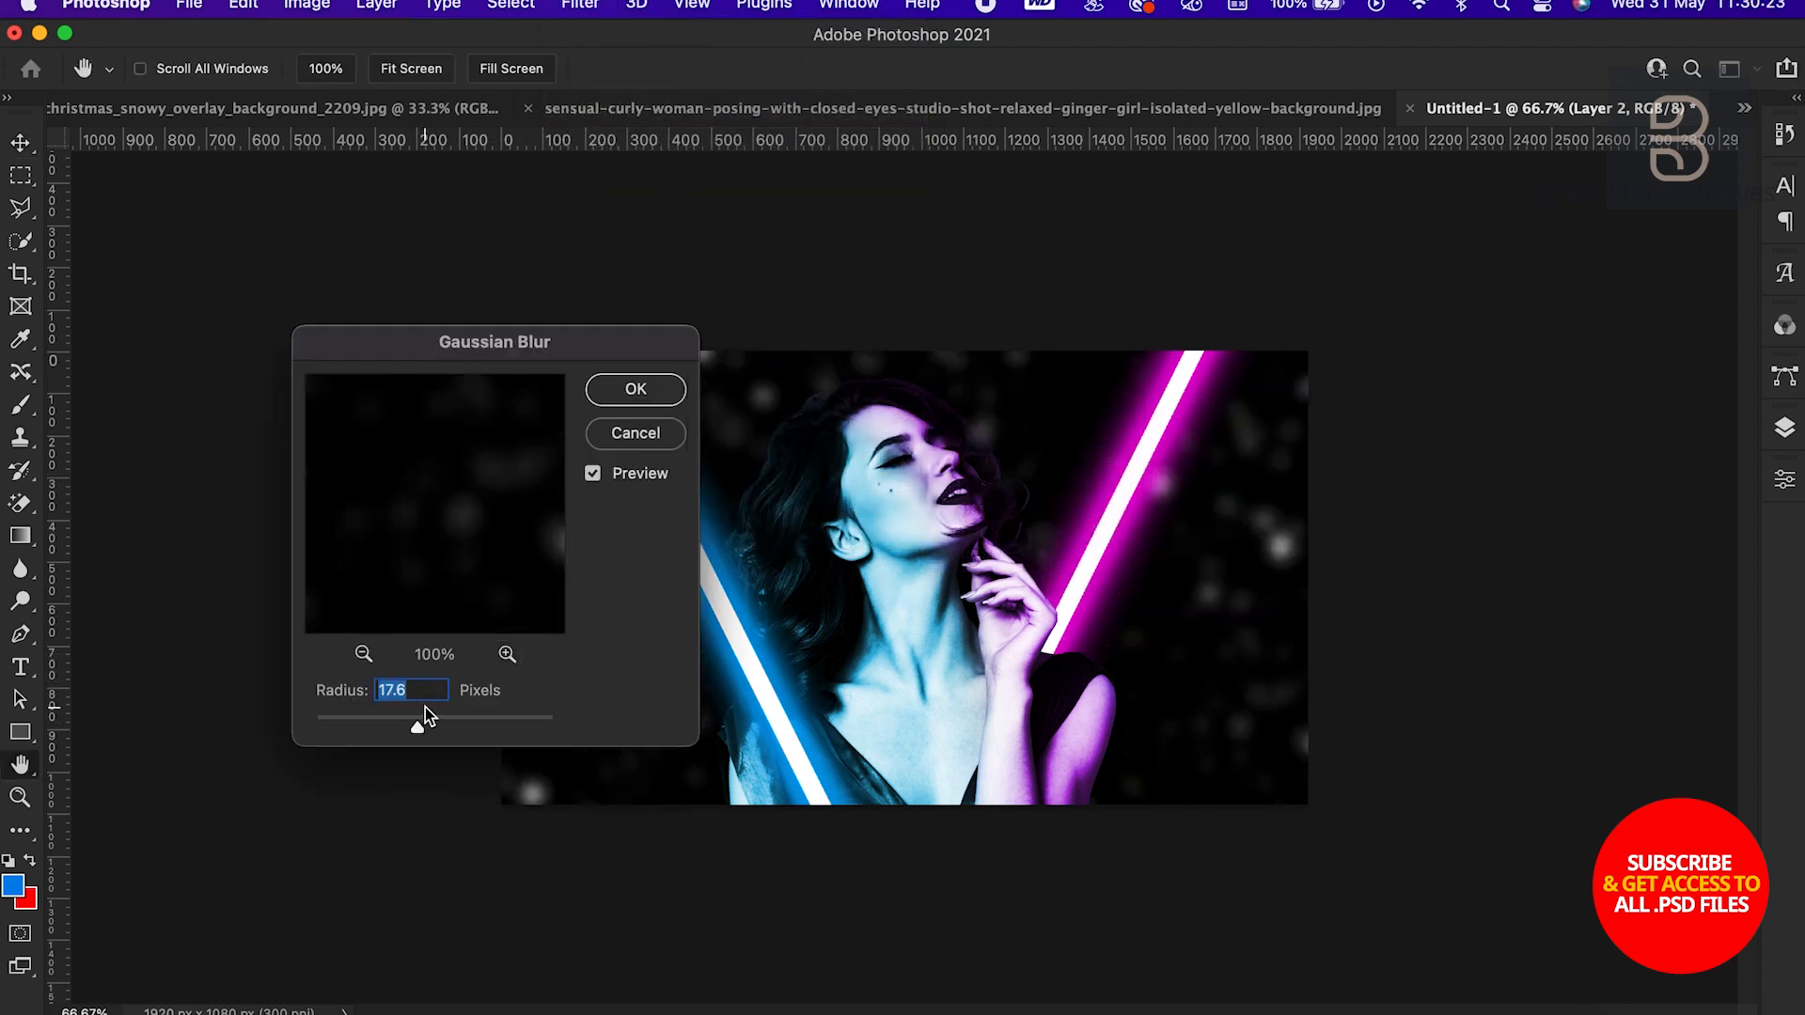
{"action": "left_click", "coordinate": [655, 393]}
Apply a Motion Blur to the snow layer with an angle of -61° and a distance of 49 pixels
{"action": "left_click", "coordinate": [580, 5]}
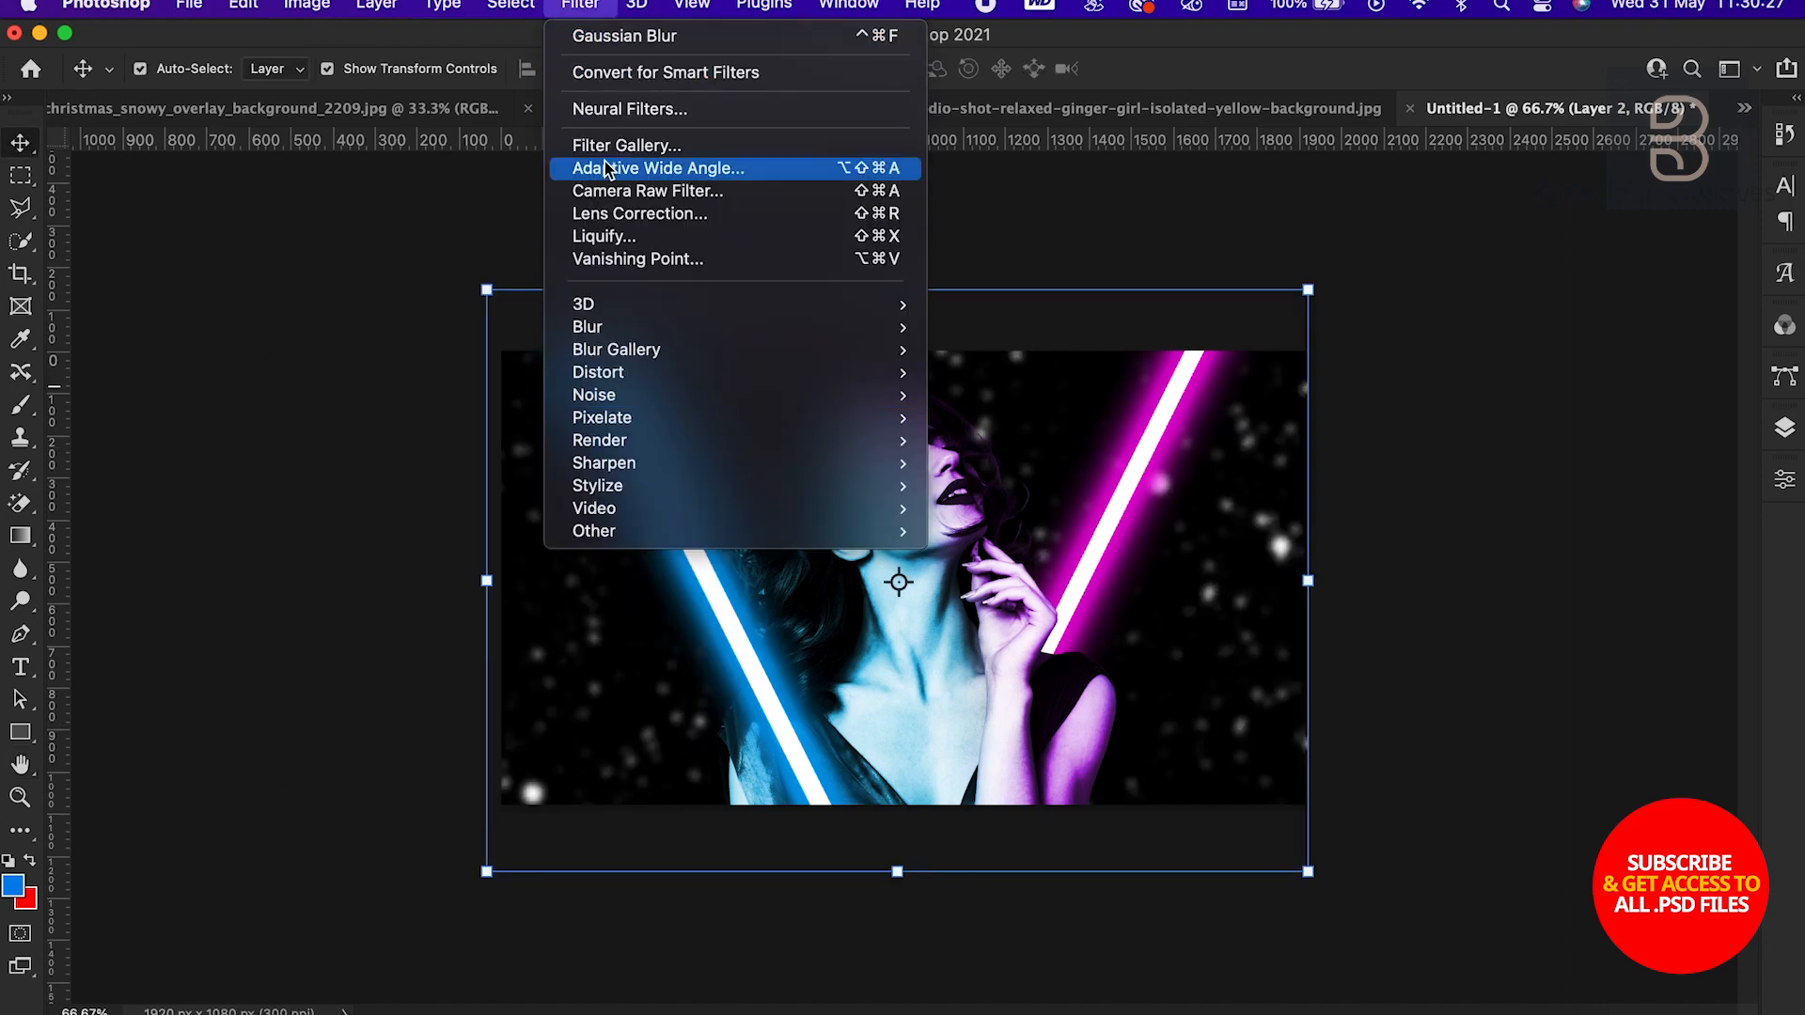
{"action": "mouse_move", "coordinate": [621, 327]}
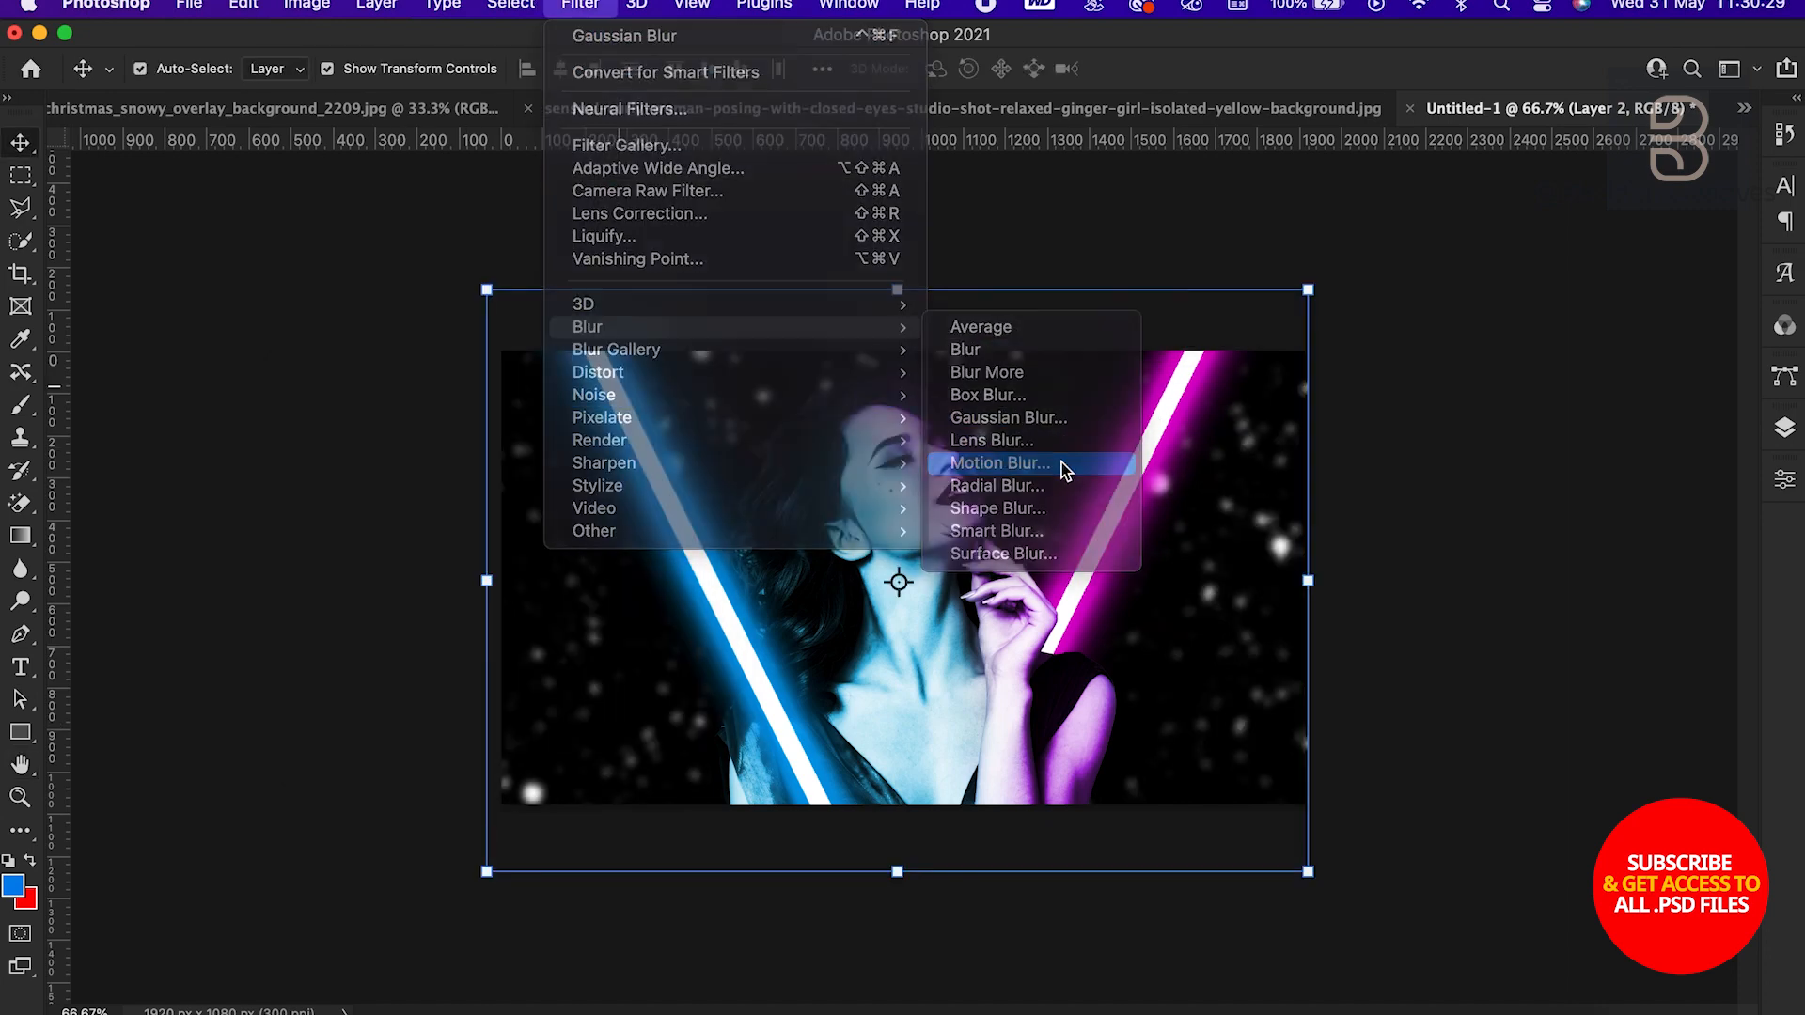
{"action": "left_click", "coordinate": [1064, 463]}
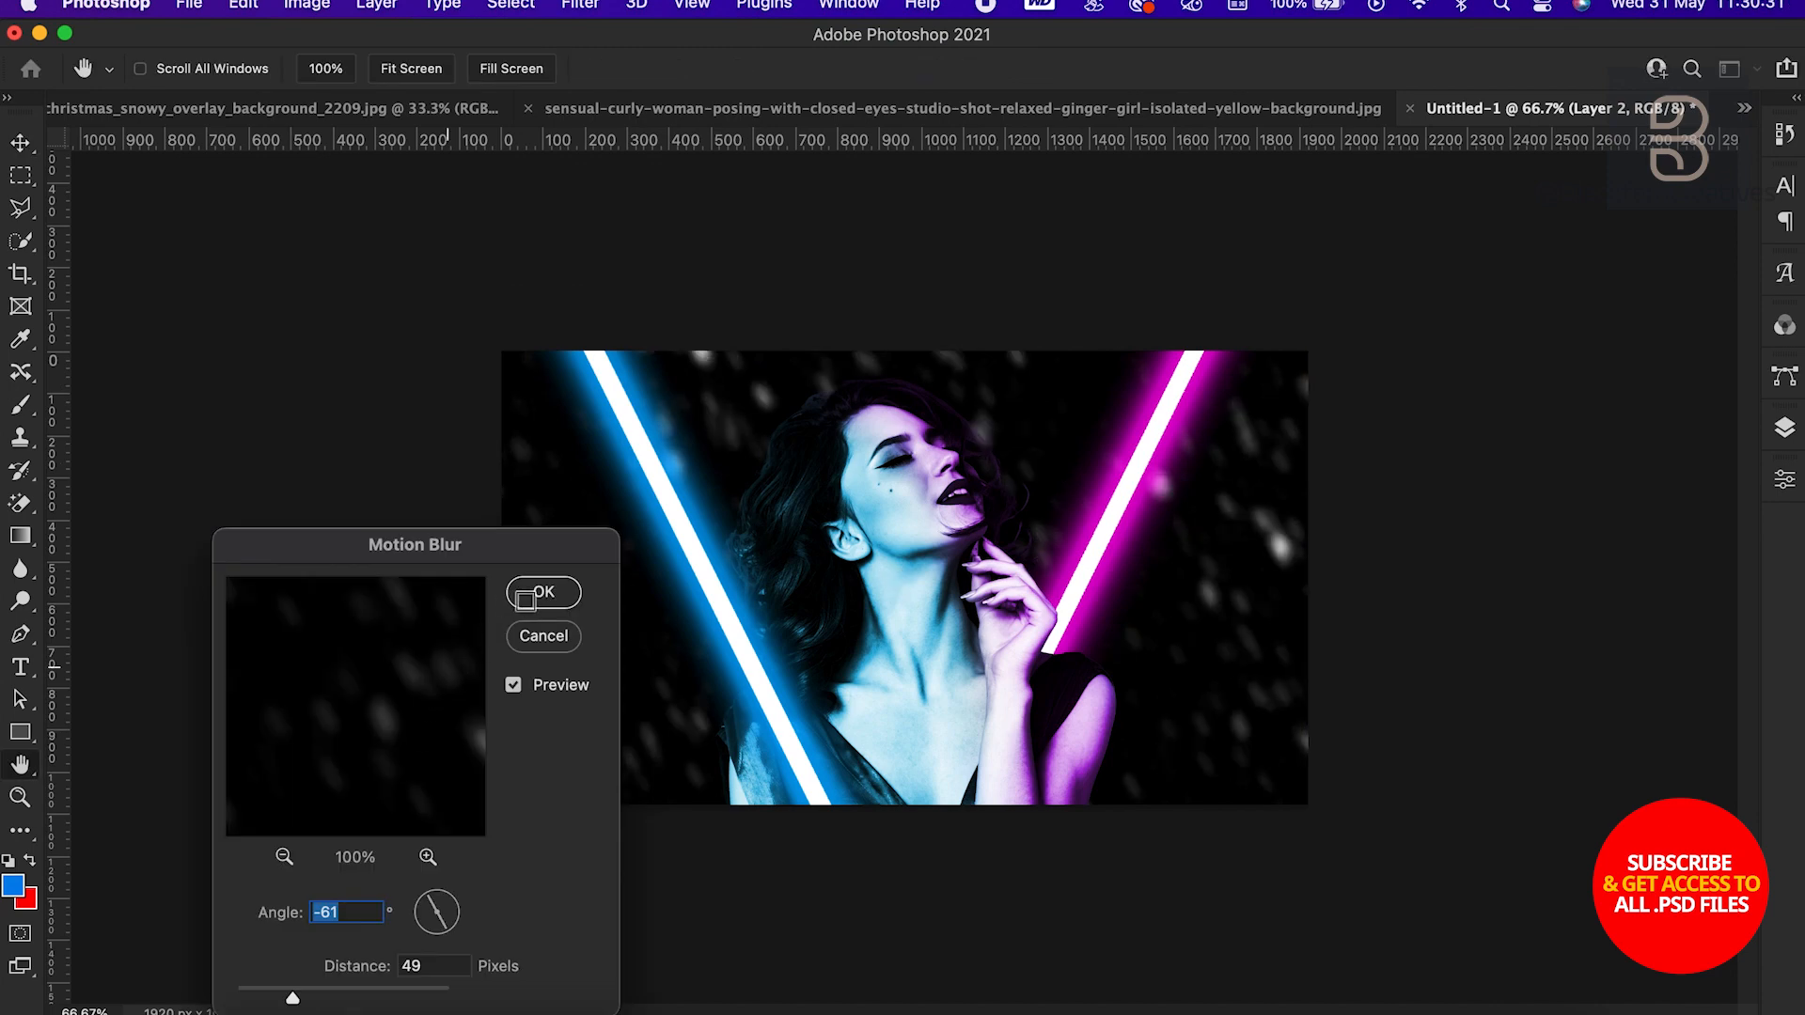
{"action": "left_click", "coordinate": [527, 606]}
Move the snow layer above Hue/Saturation 1, directly beneath the Line layer, and set its blend mode to Screen
{"action": "left_click", "coordinate": [1786, 429]}
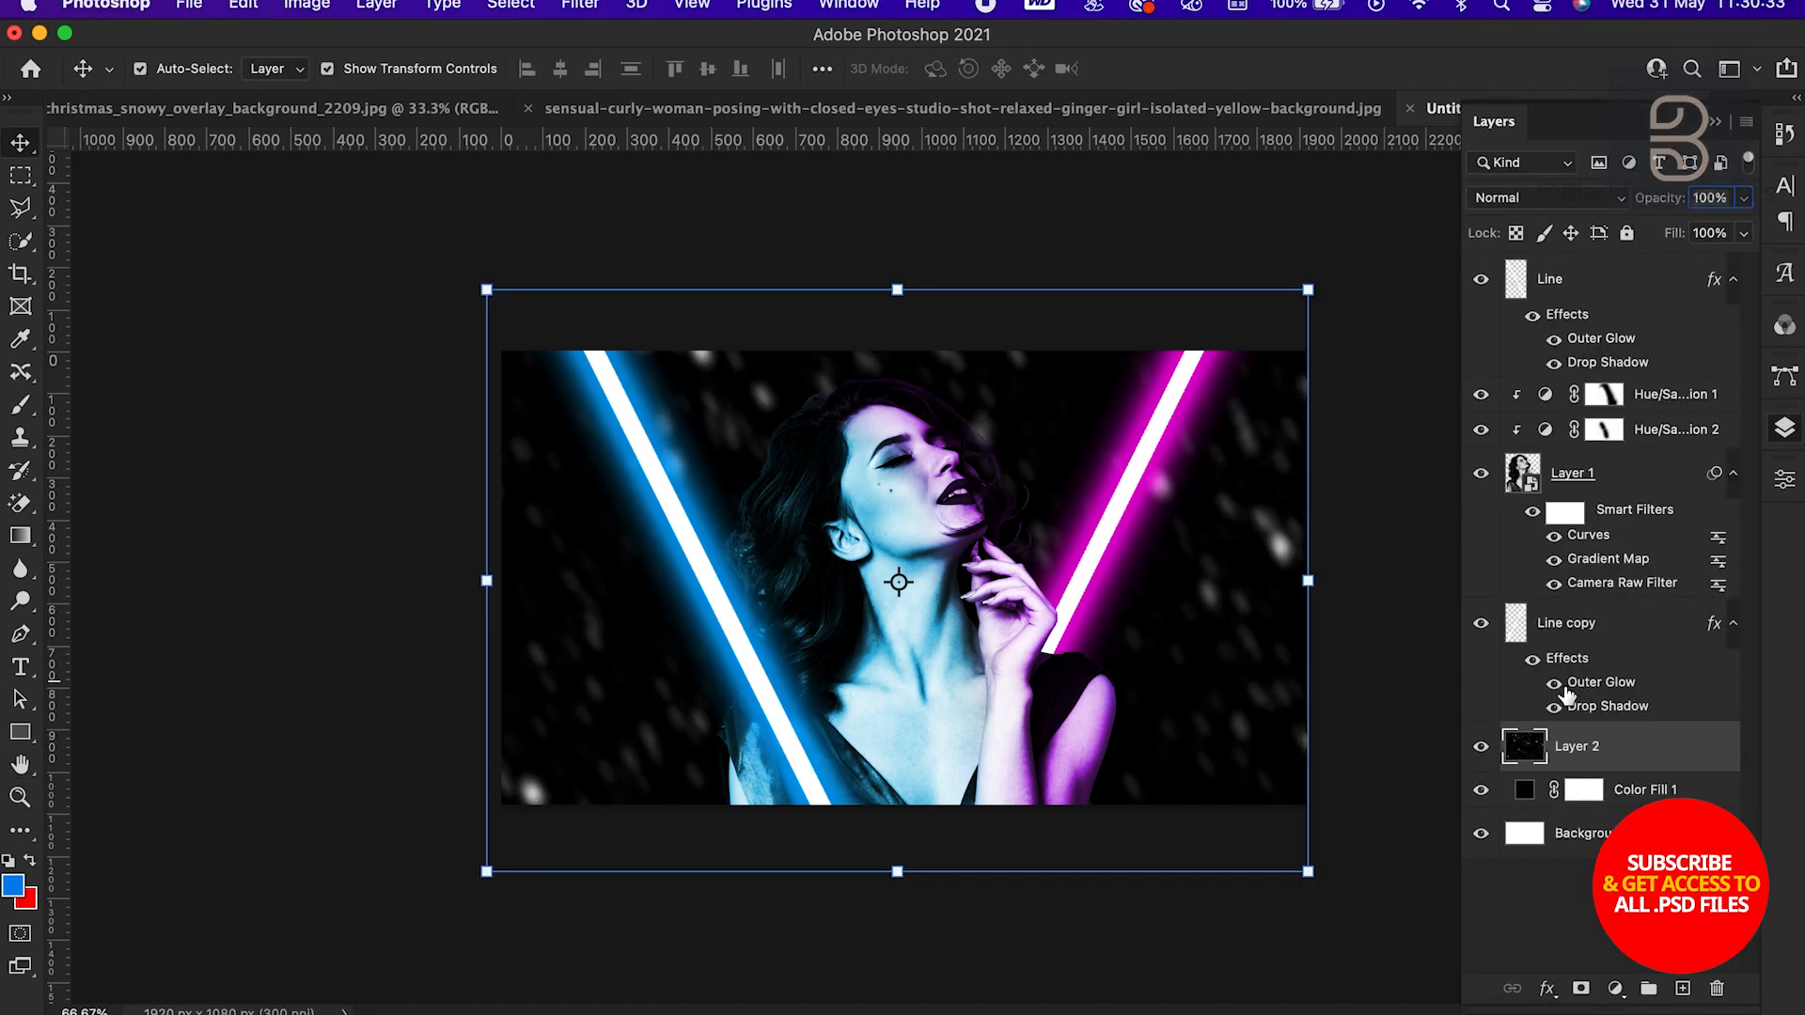
{"action": "left_click_drag", "start_coordinate": [1574, 752], "coordinate": [1565, 404]}
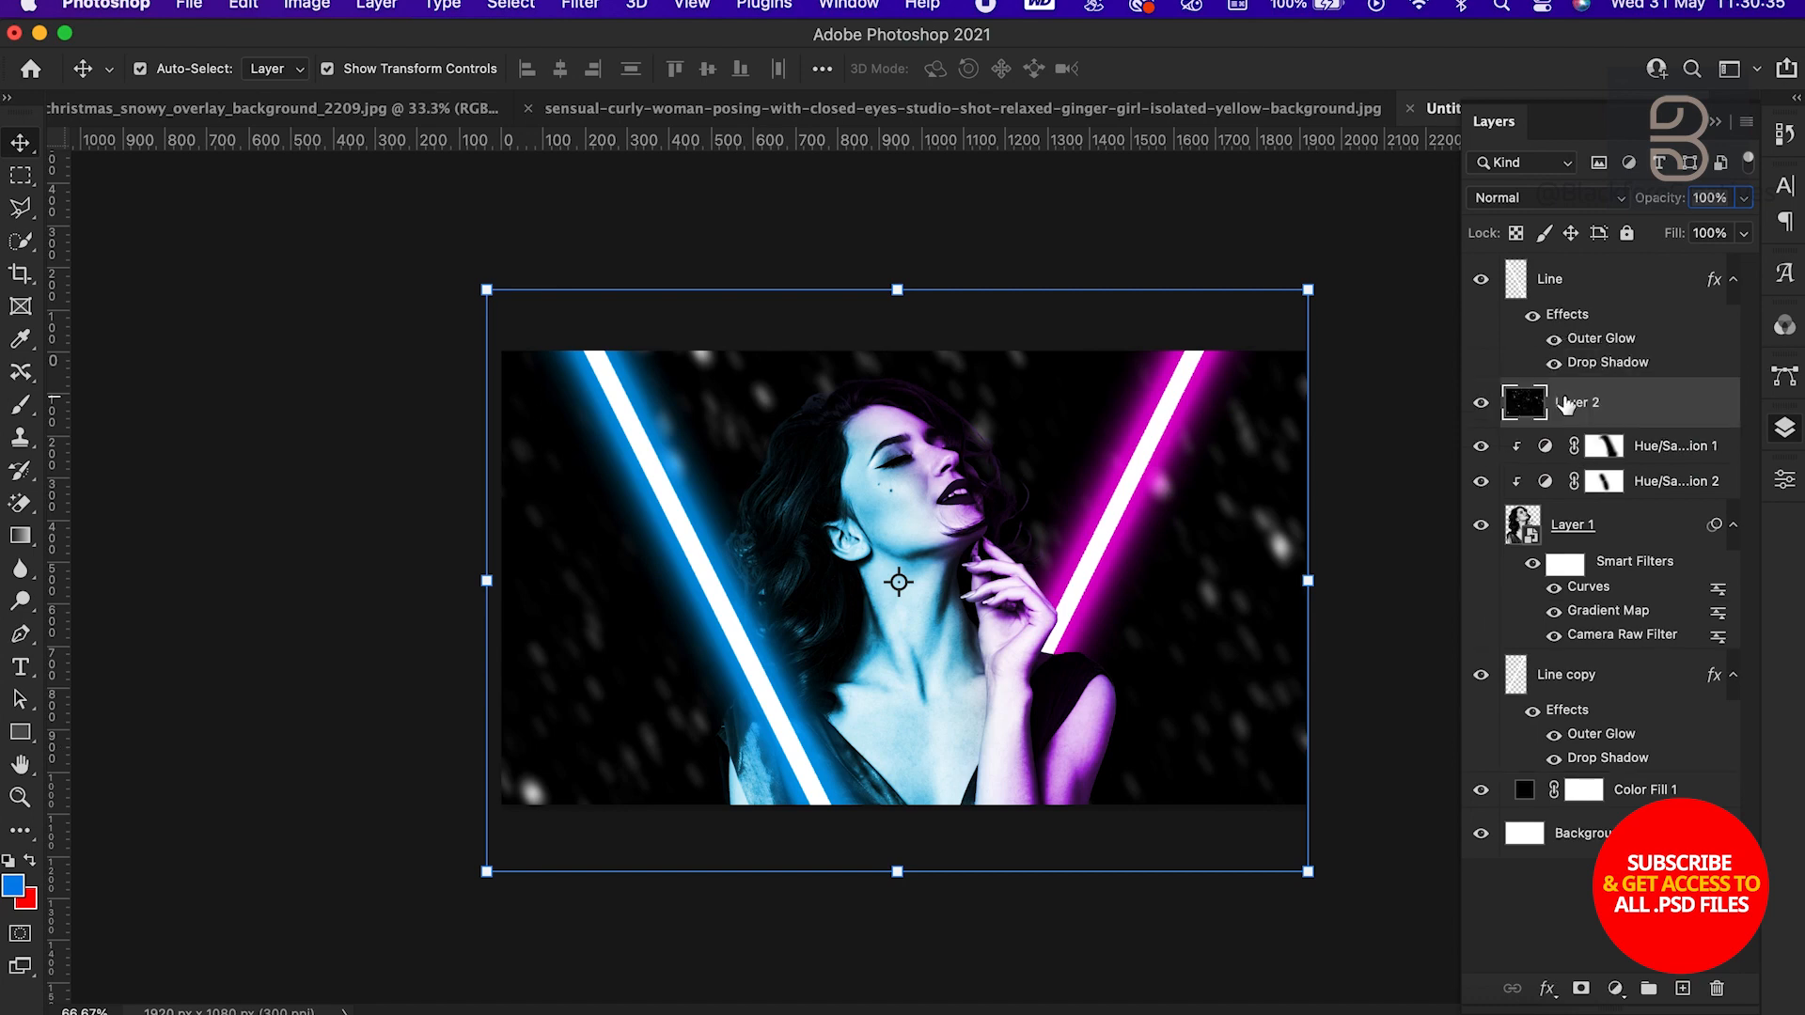
{"action": "left_click", "coordinate": [1519, 197]}
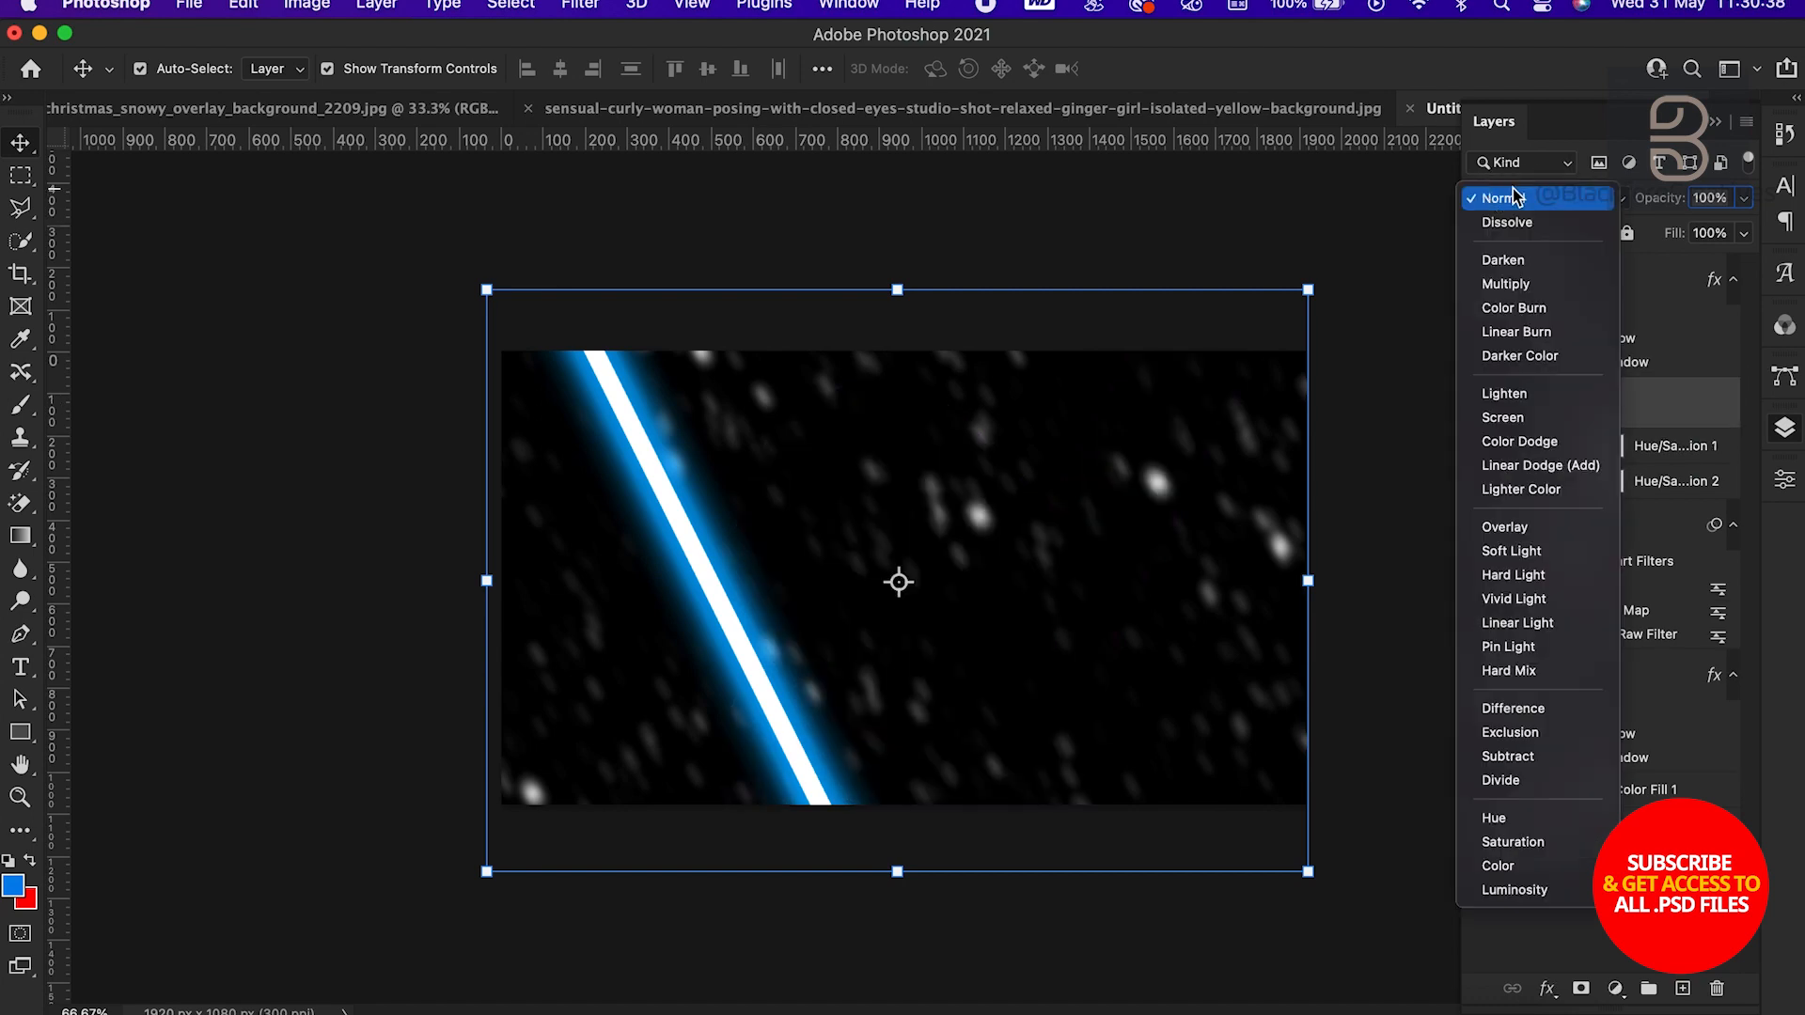
{"action": "left_click", "coordinate": [1503, 418]}
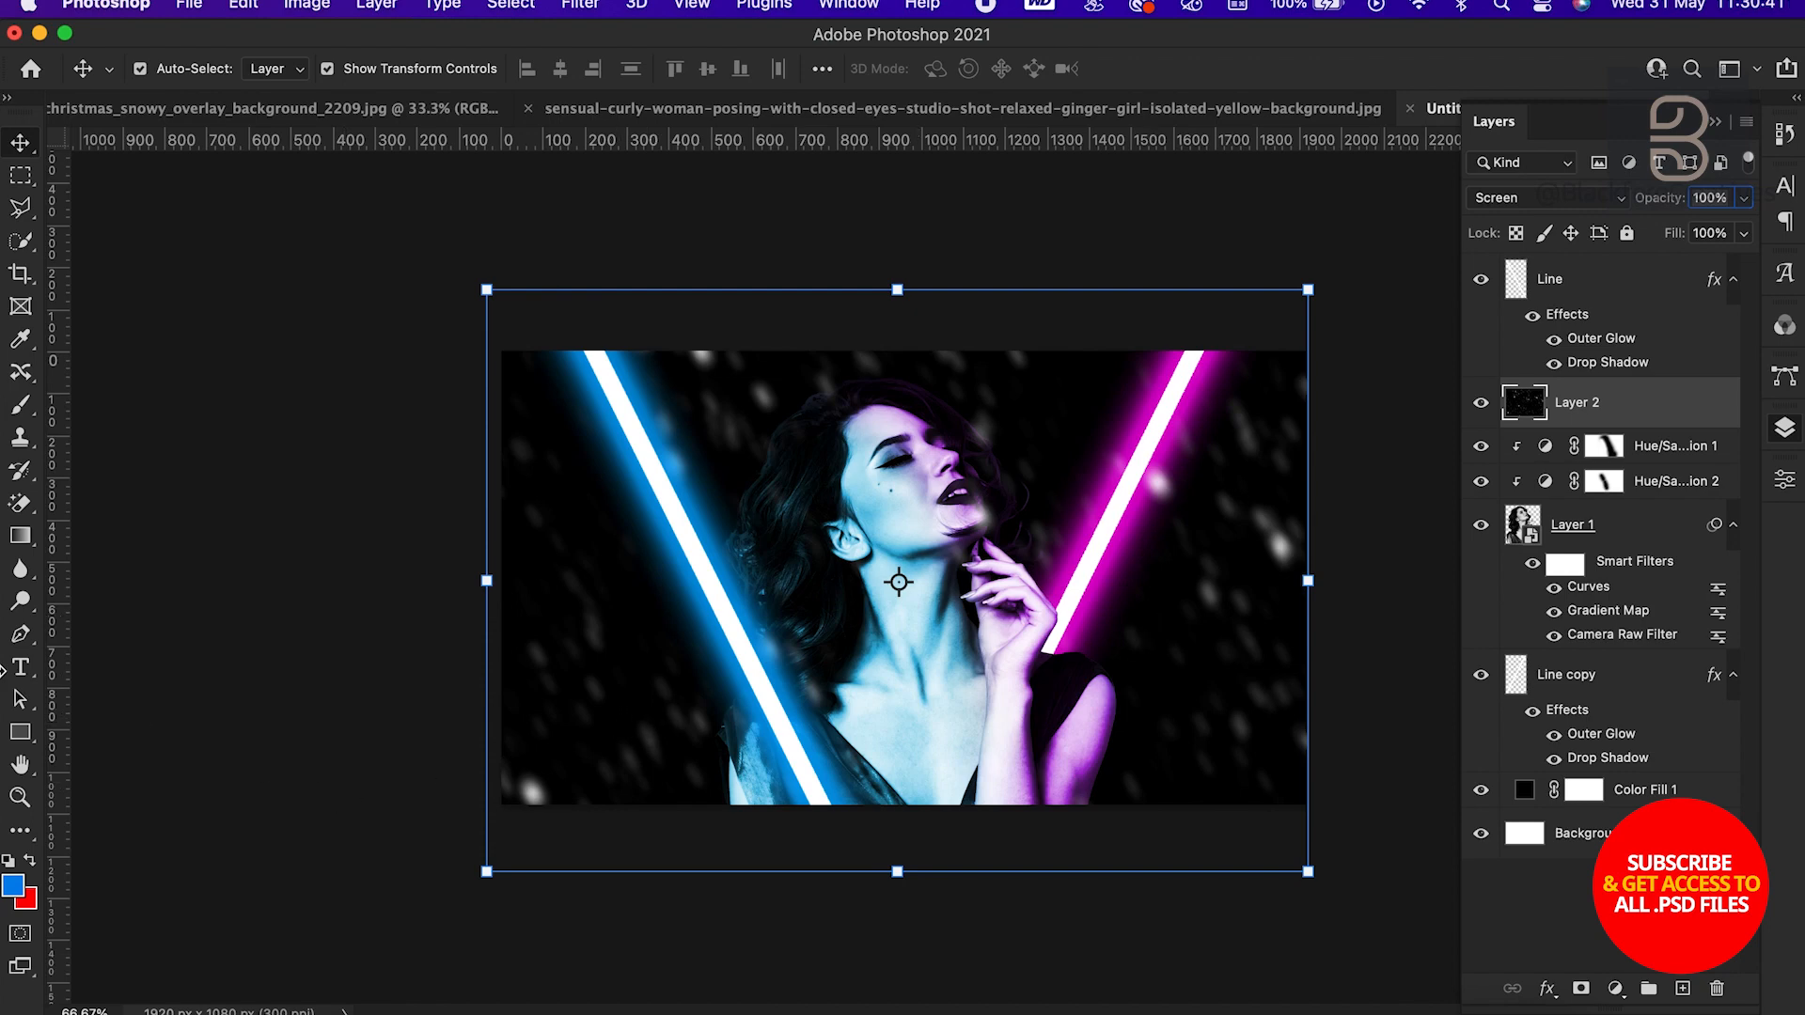
Add a layer mask to Layer 2 and paint black with a 156 px soft brush to hide the snow over the woman's face and body
{"action": "left_click", "coordinate": [26, 409]}
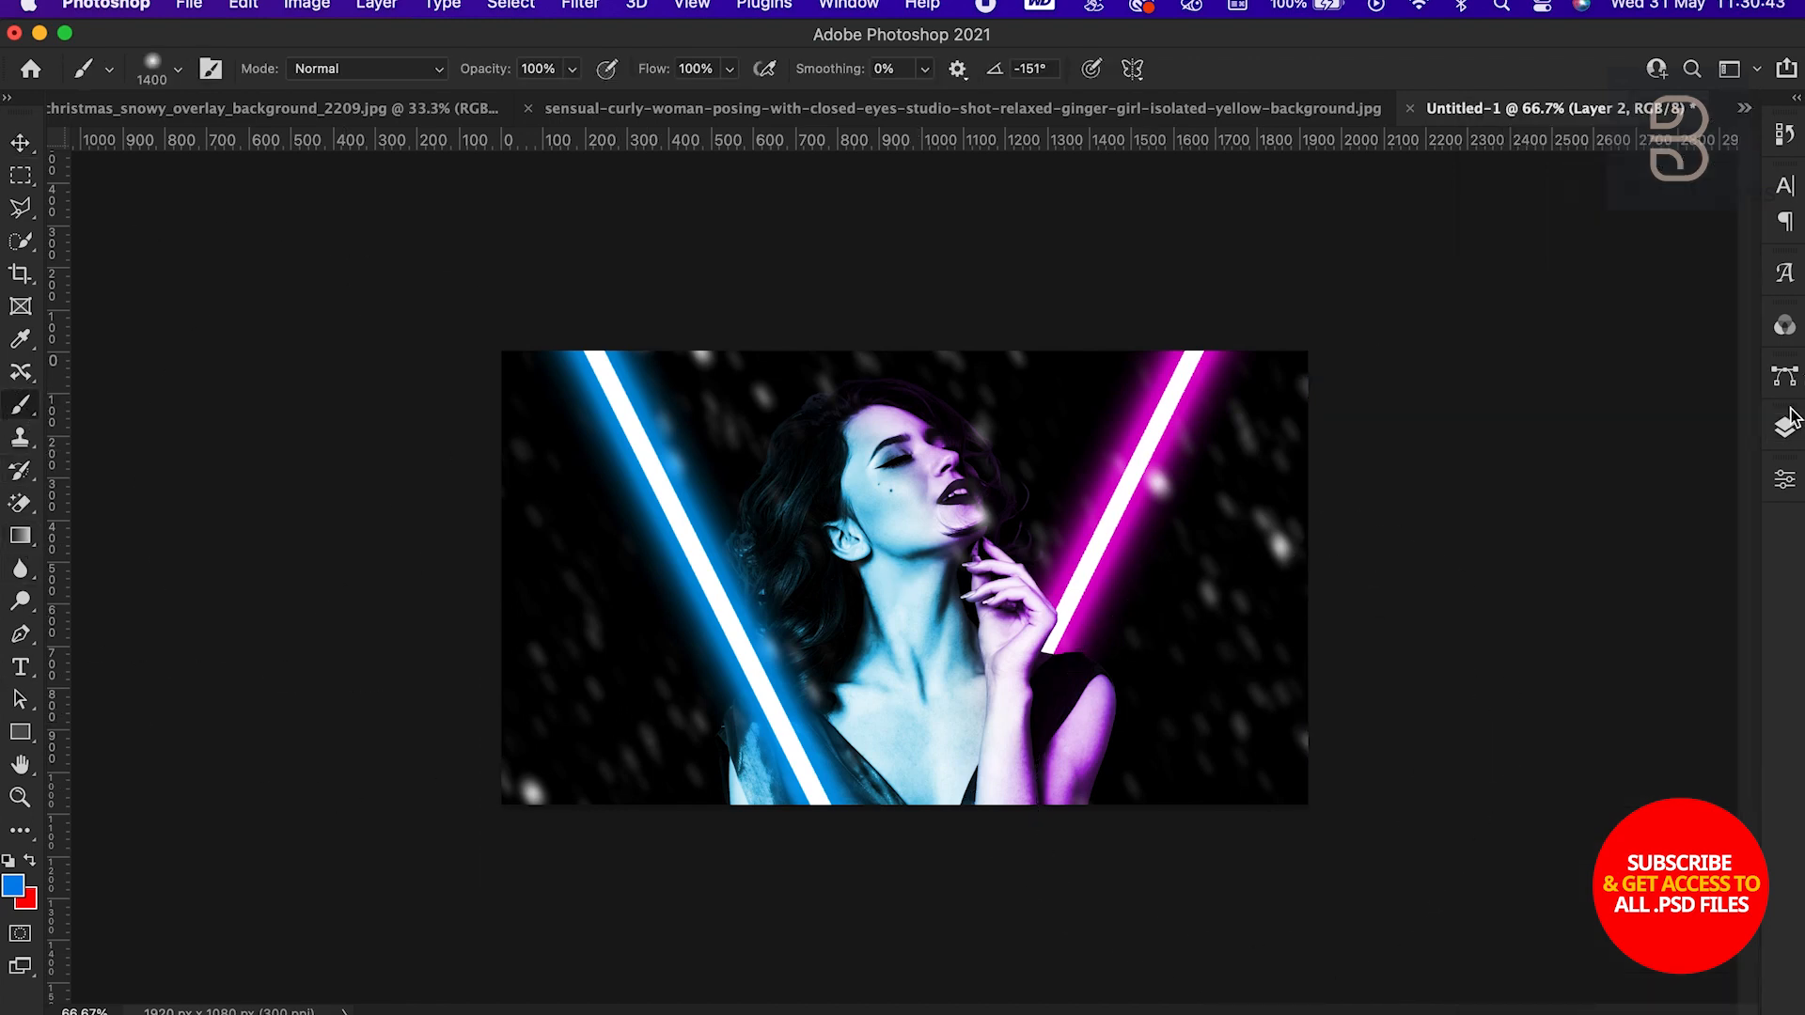
{"action": "left_click", "coordinate": [1582, 987]}
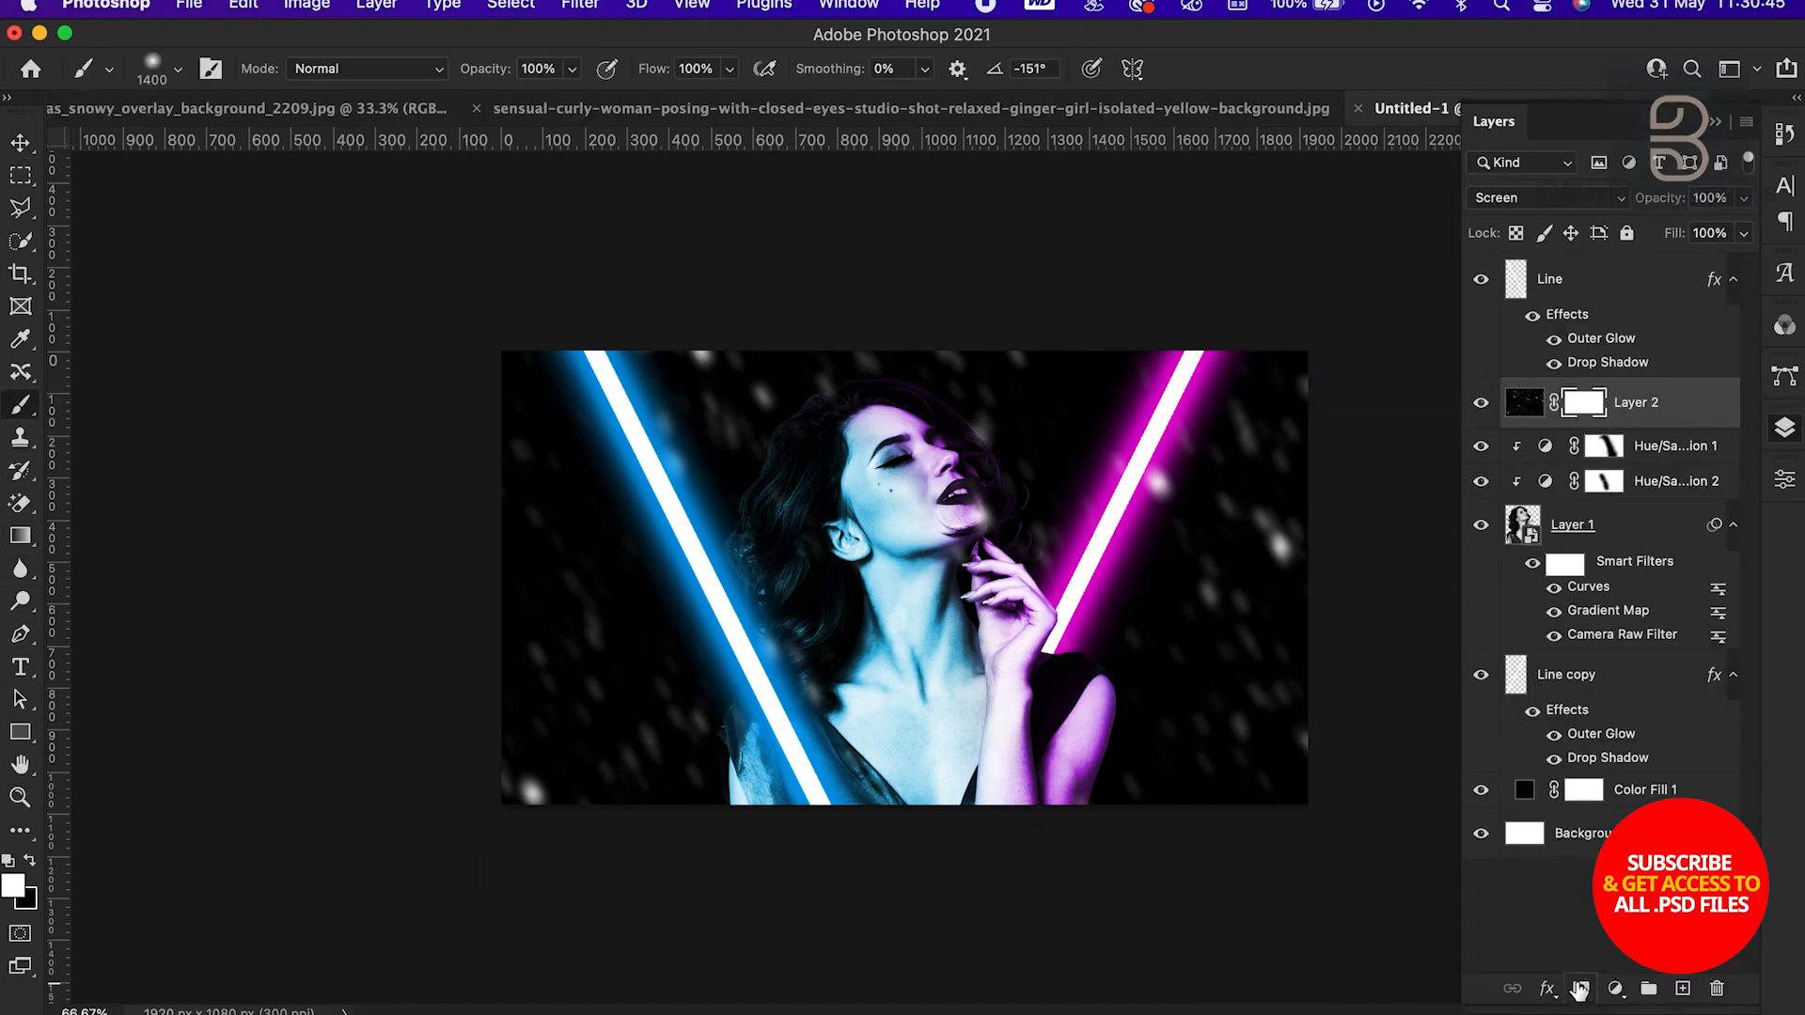
{"action": "key", "text": "d"}
{"action": "right_click", "coordinate": [969, 485]}
{"action": "left_click_drag", "start_coordinate": [1209, 555], "coordinate": [1197, 552]}
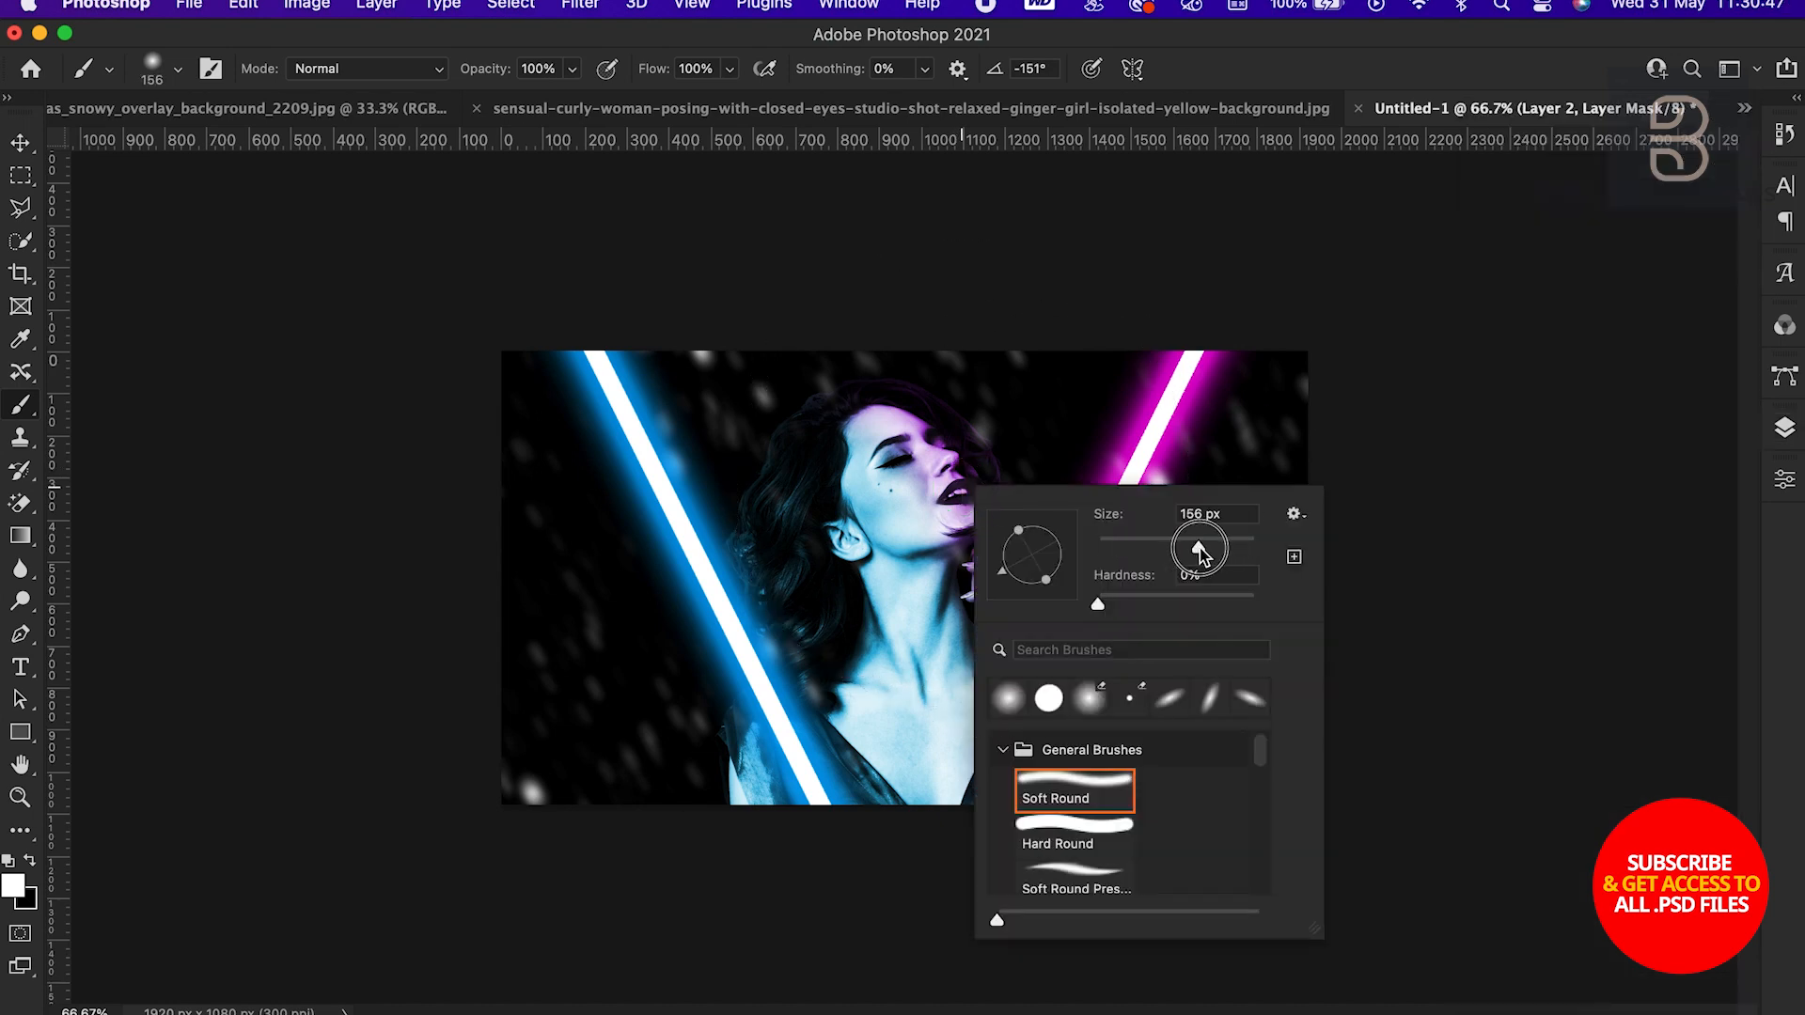
{"action": "key", "text": "Return"}
{"action": "key", "text": "x"}
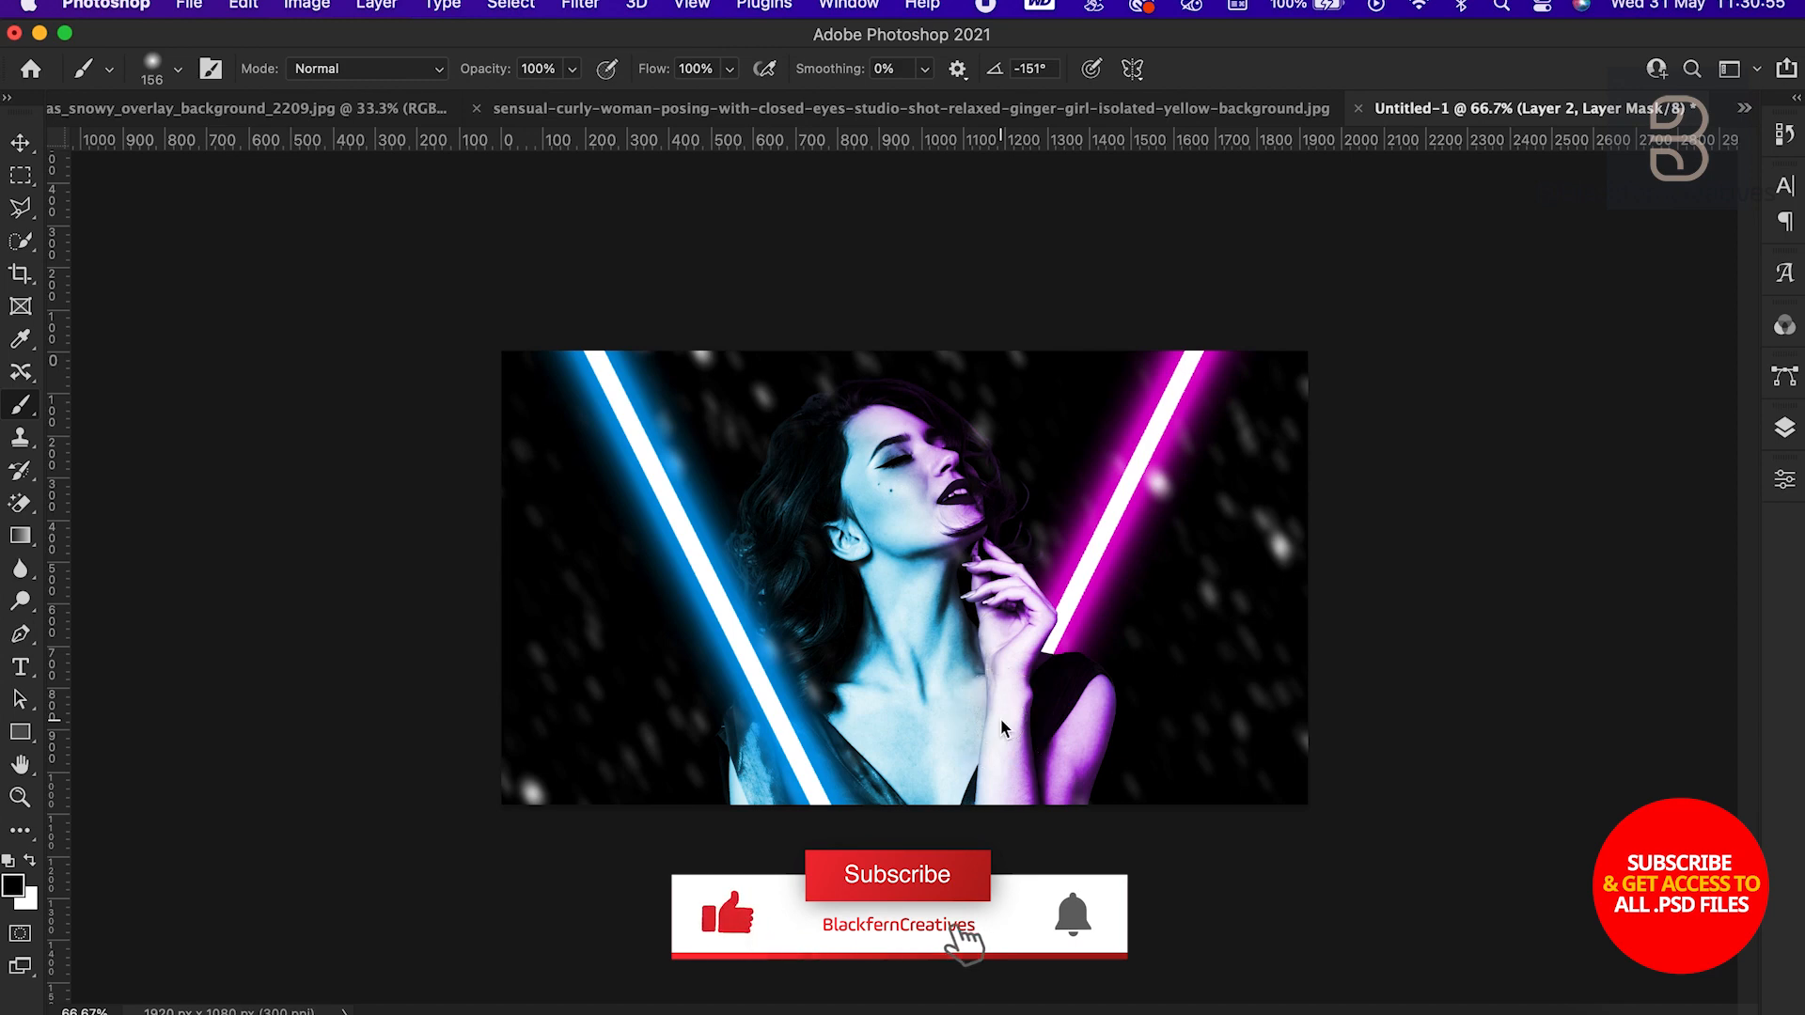
Add a new empty layer above Layer 2 and set its blend mode to Linear Dodge (Add)
{"action": "left_click", "coordinate": [1784, 426]}
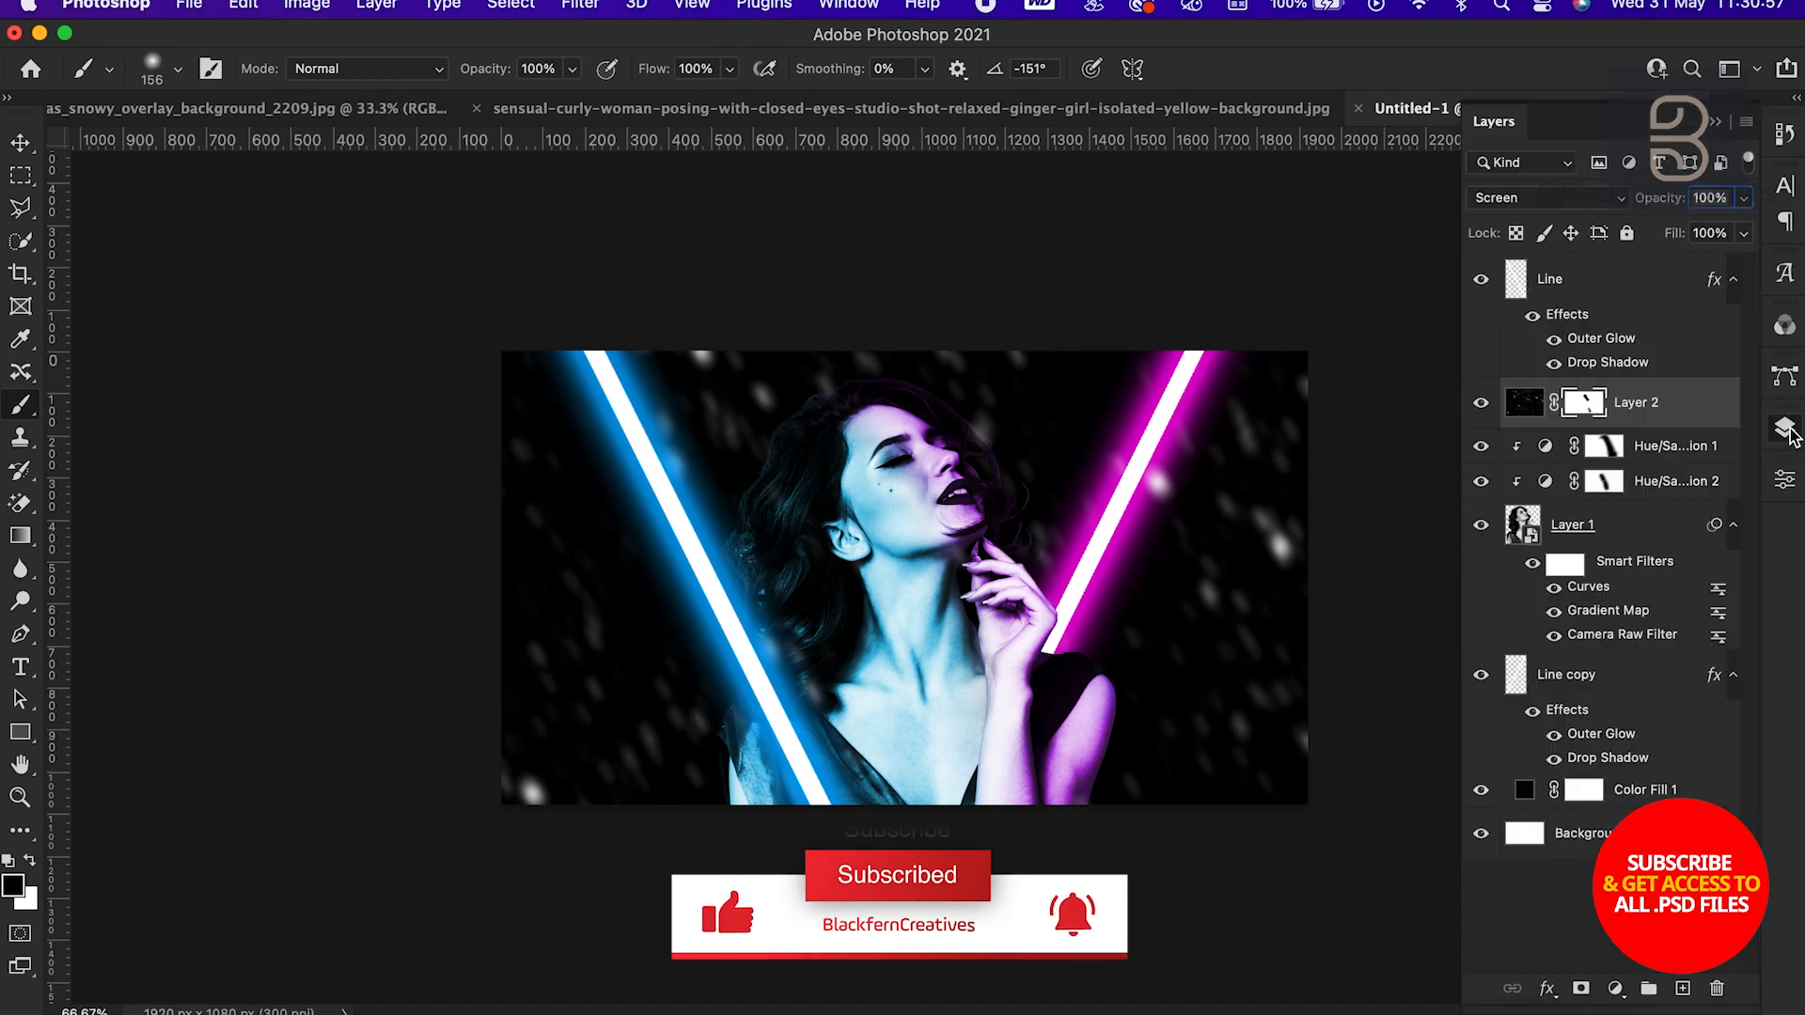
{"action": "left_click", "coordinate": [1681, 991]}
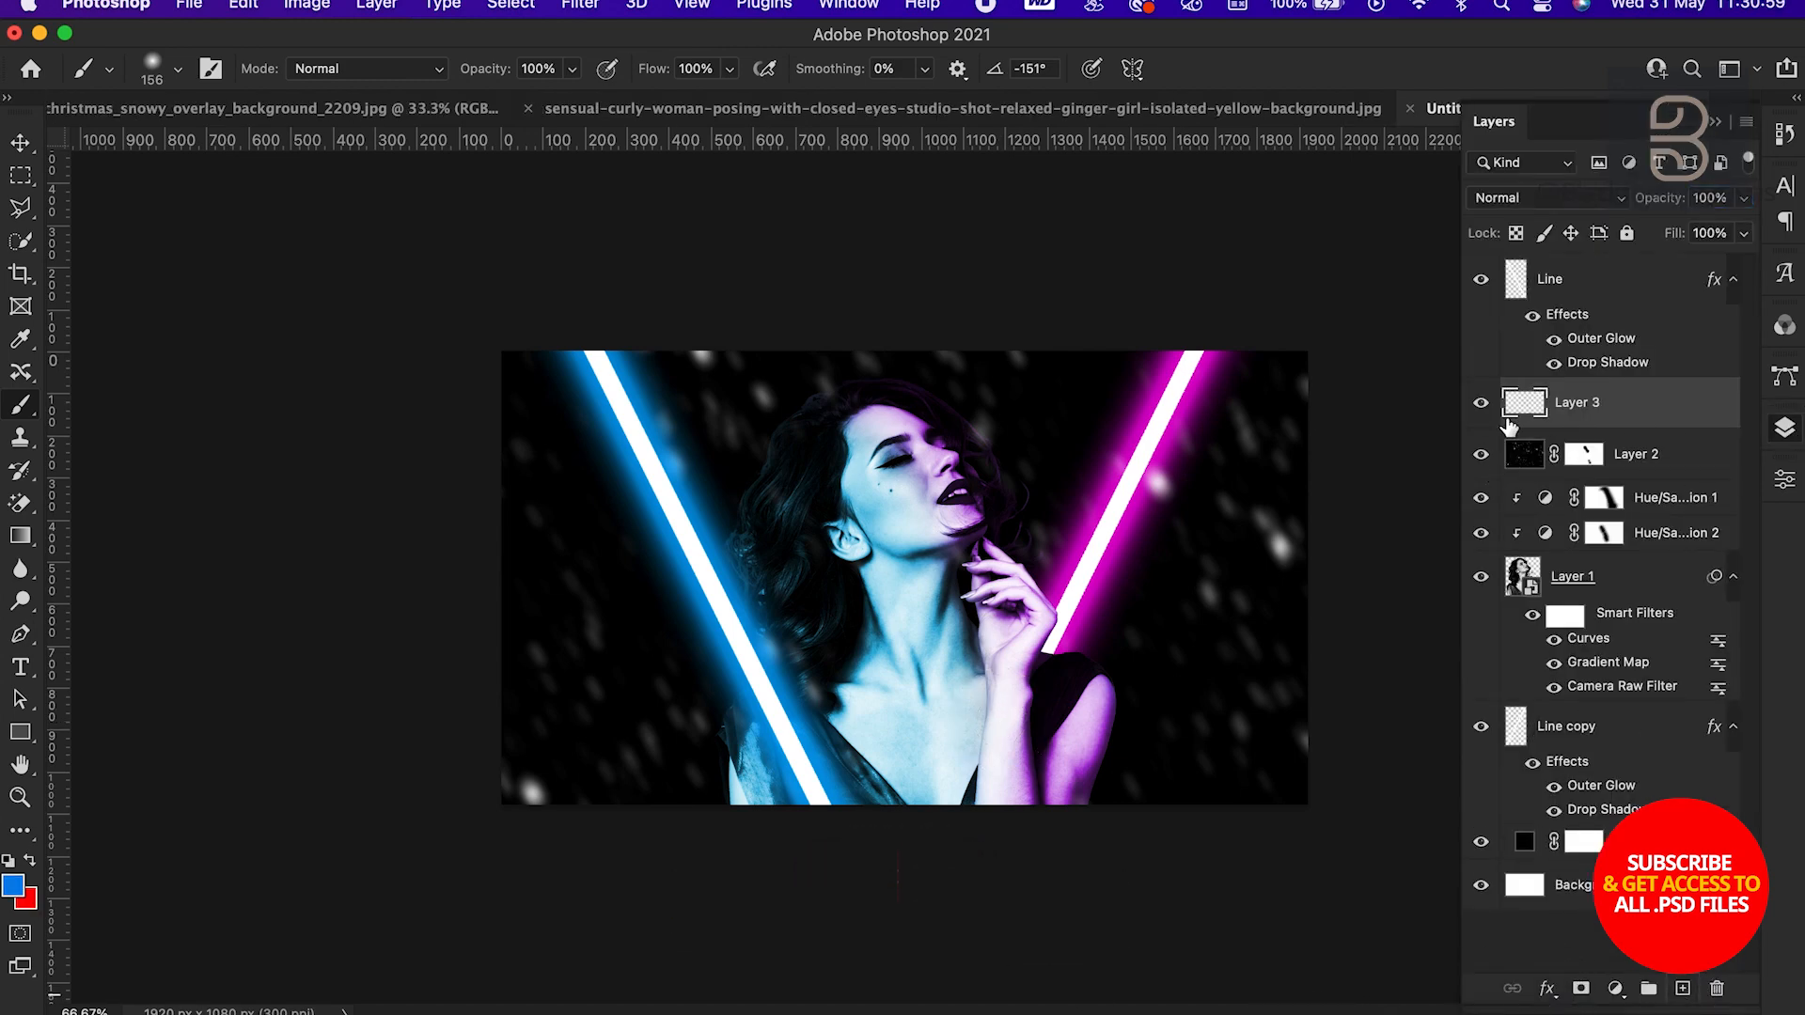
{"action": "left_click", "coordinate": [1551, 193]}
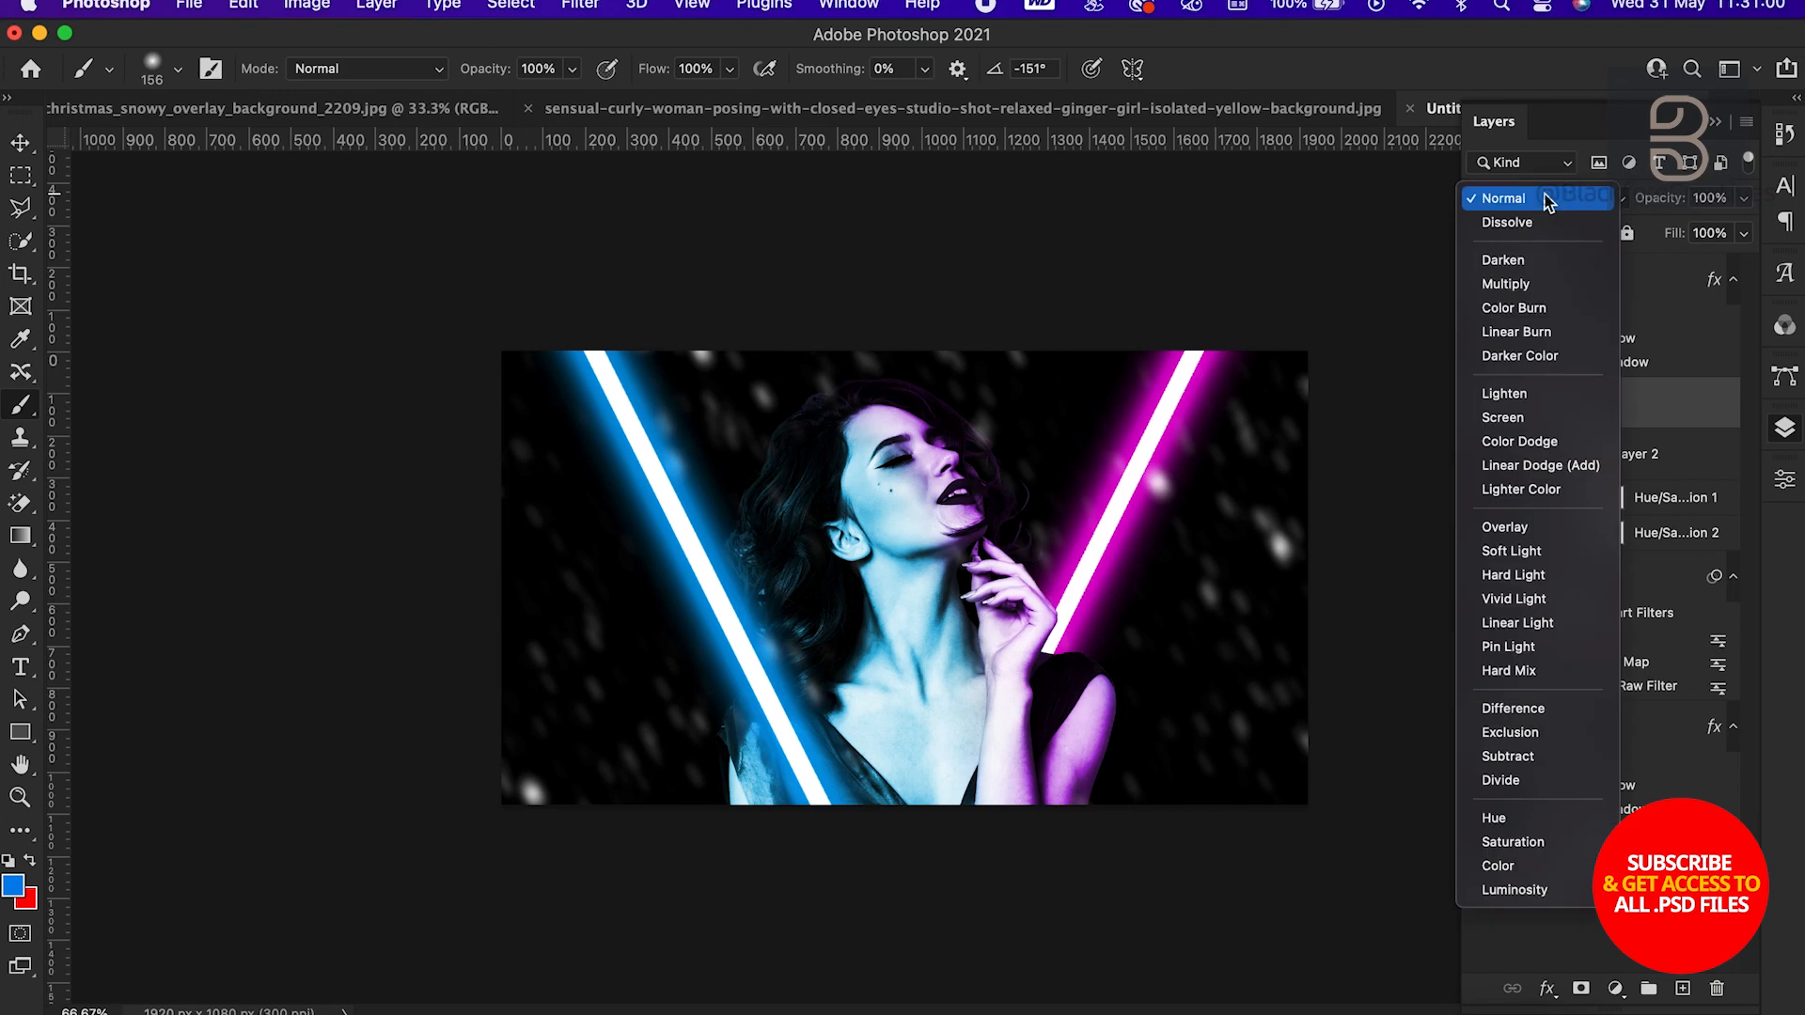
{"action": "left_click", "coordinate": [1551, 470]}
Paint blue over the background and snow around the blue line with a 428 px soft round brush
{"action": "right_click", "coordinate": [580, 606]}
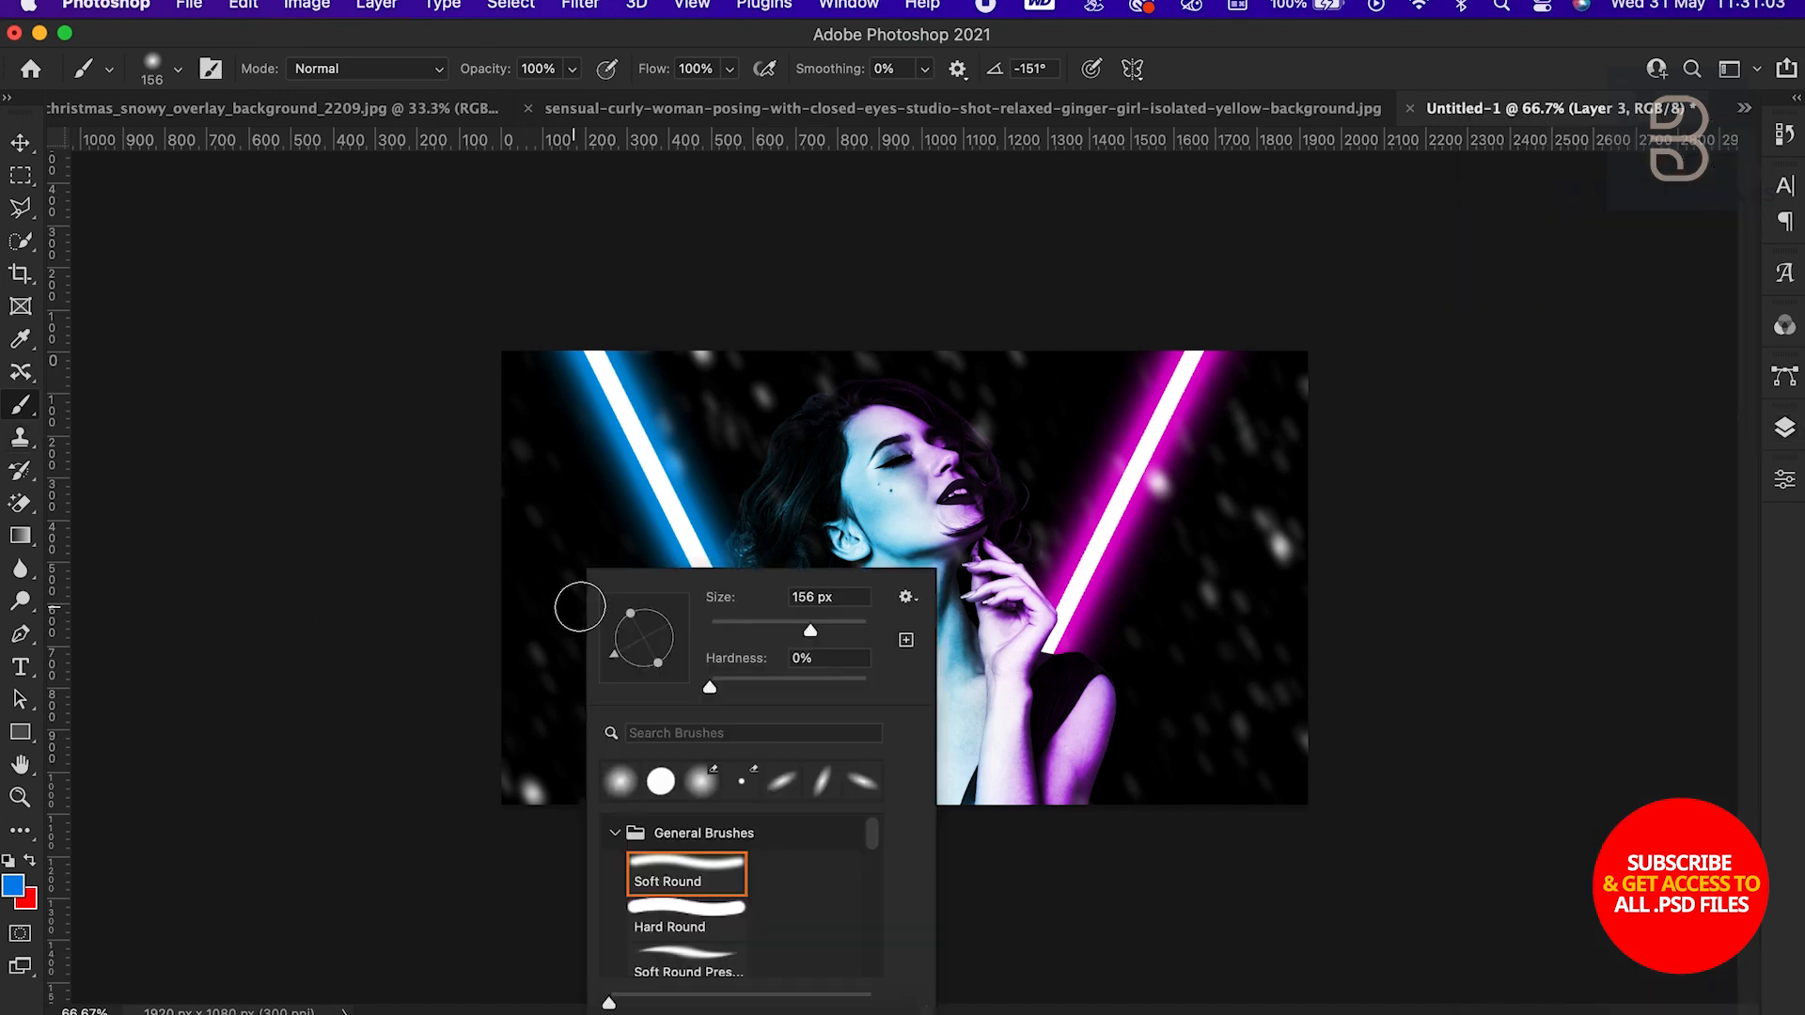
{"action": "left_click", "coordinate": [704, 399]}
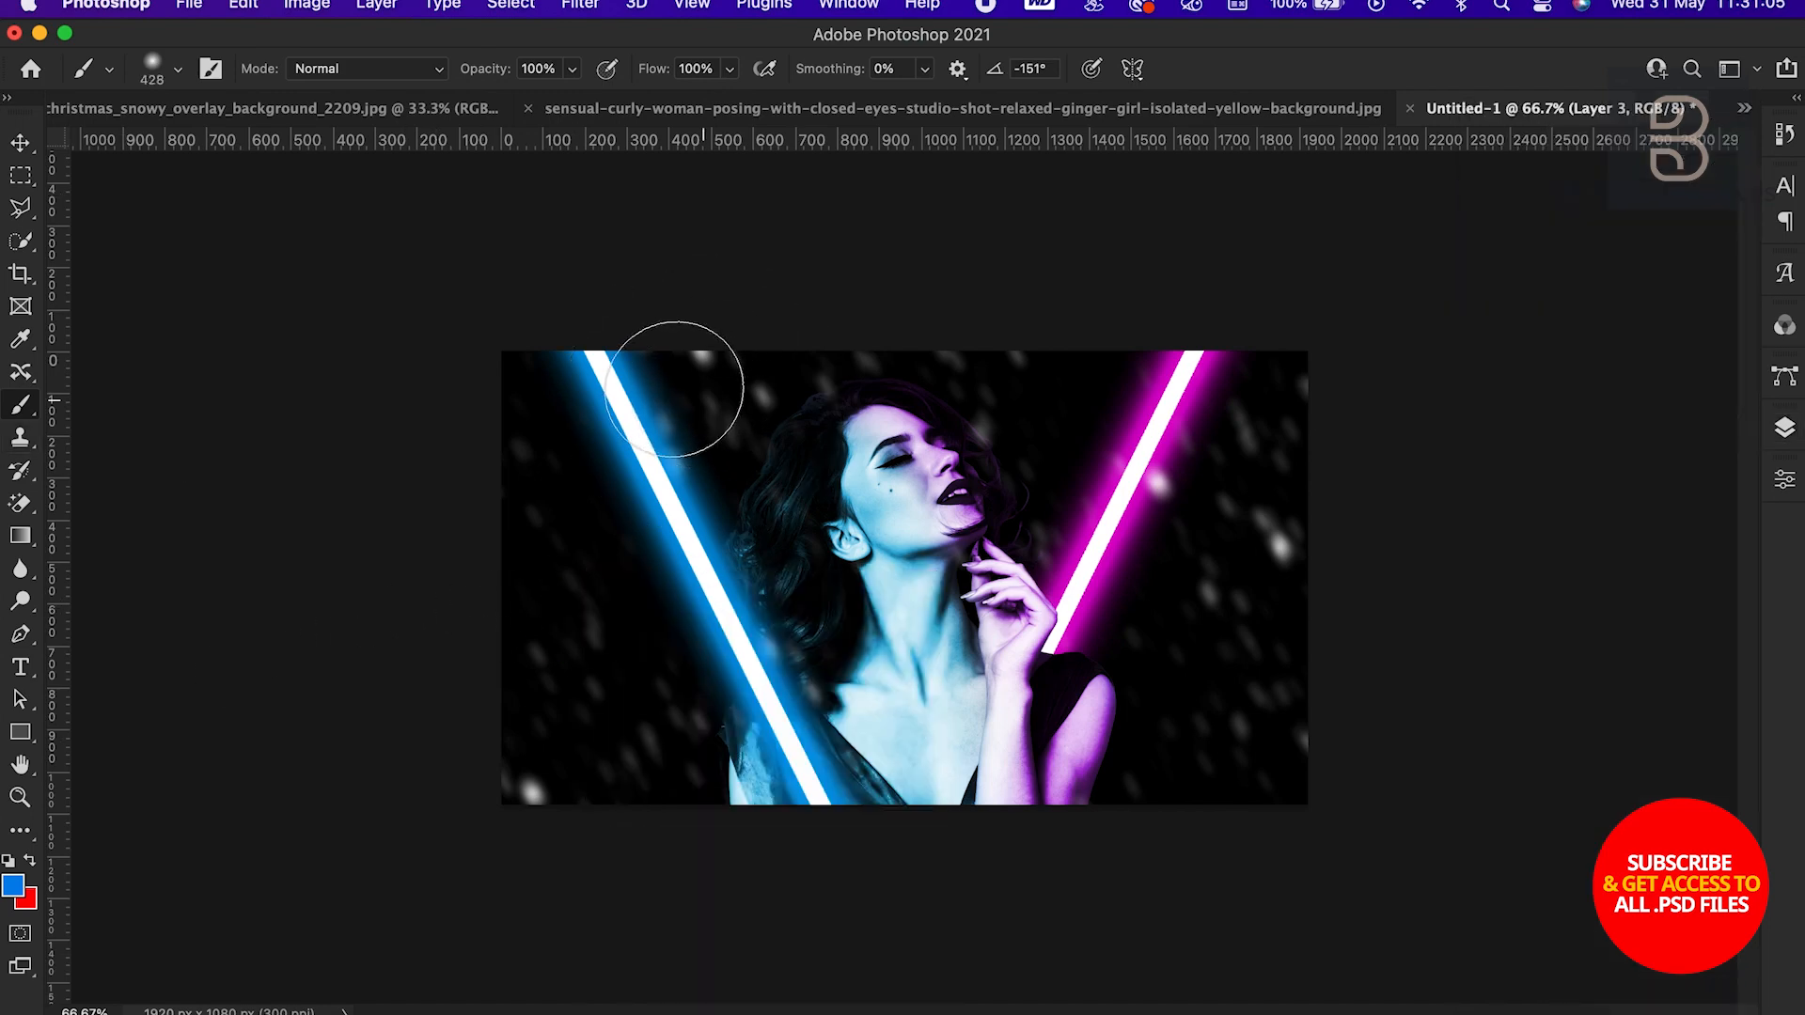
{"action": "mouse_move", "coordinate": [673, 397]}
{"action": "left_mouse_down"}
{"action": "mouse_move", "coordinate": [617, 455]}
{"action": "mouse_move", "coordinate": [690, 664]}
{"action": "mouse_move", "coordinate": [766, 786]}
{"action": "mouse_move", "coordinate": [696, 677]}
{"action": "left_mouse_up"}
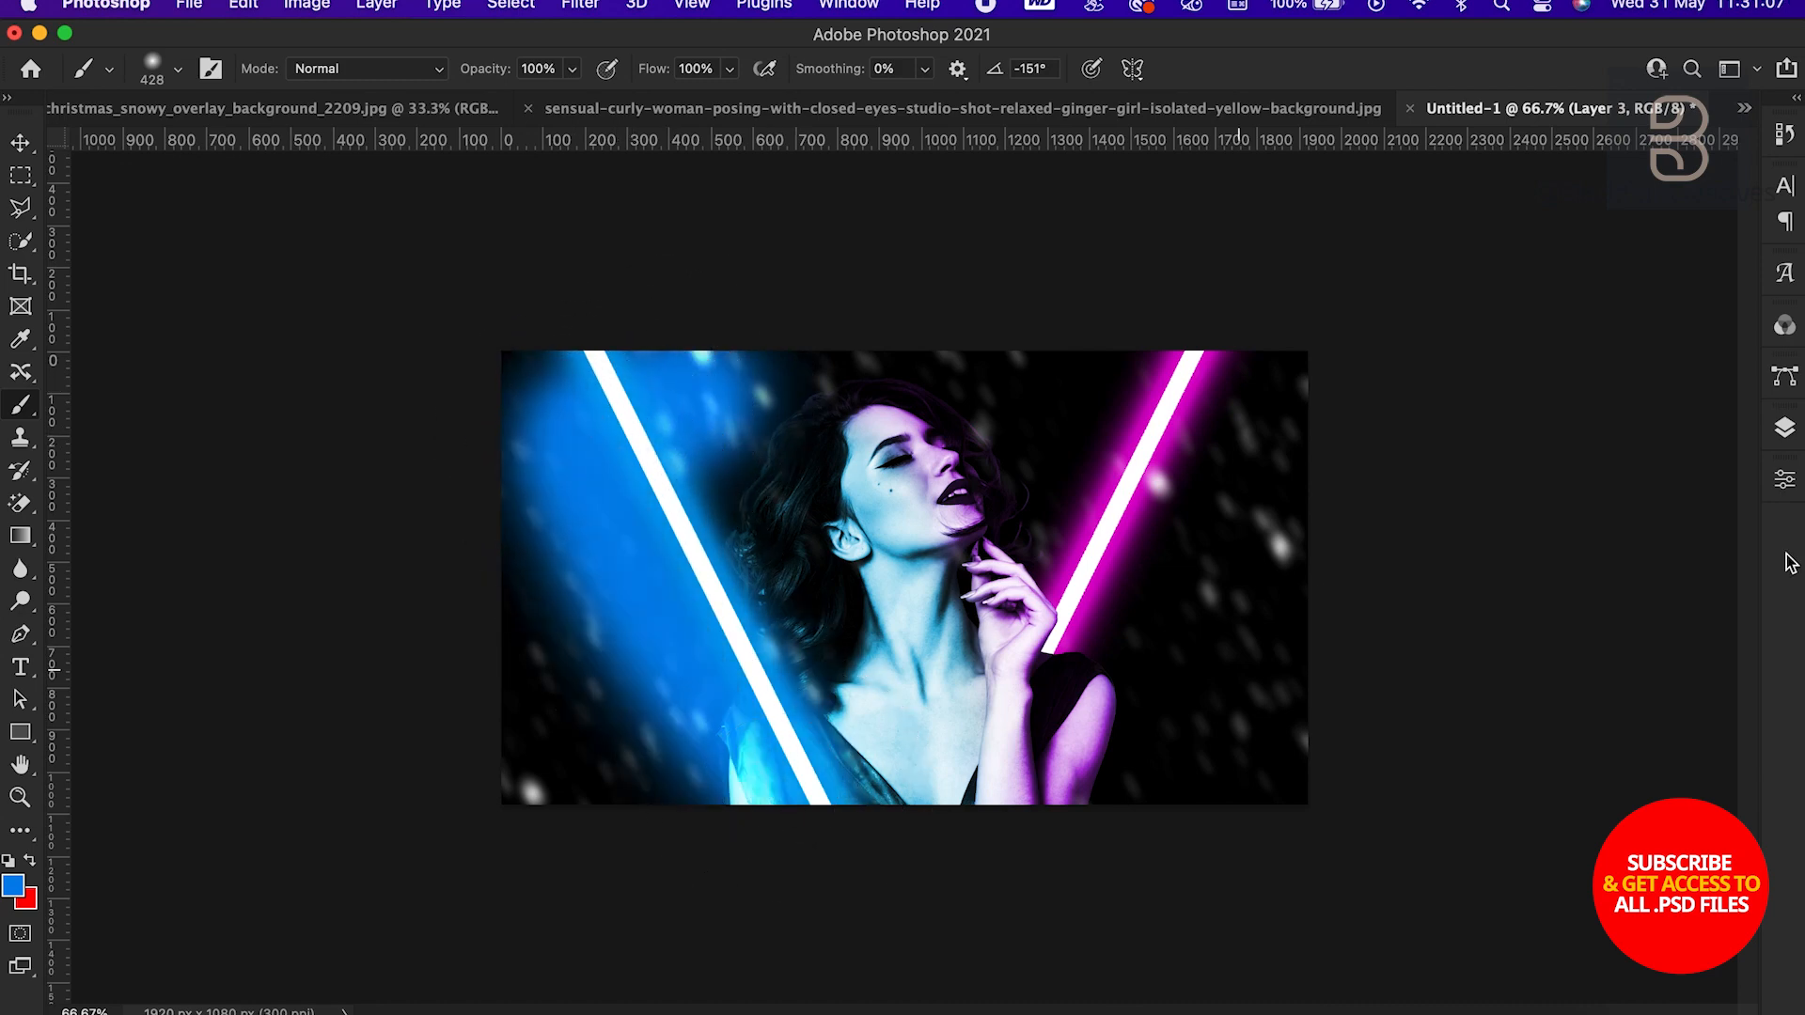
Change Layer 3's blend mode to Multiply and paint more blue over the snow beside the blue line
{"action": "left_click", "coordinate": [1784, 430]}
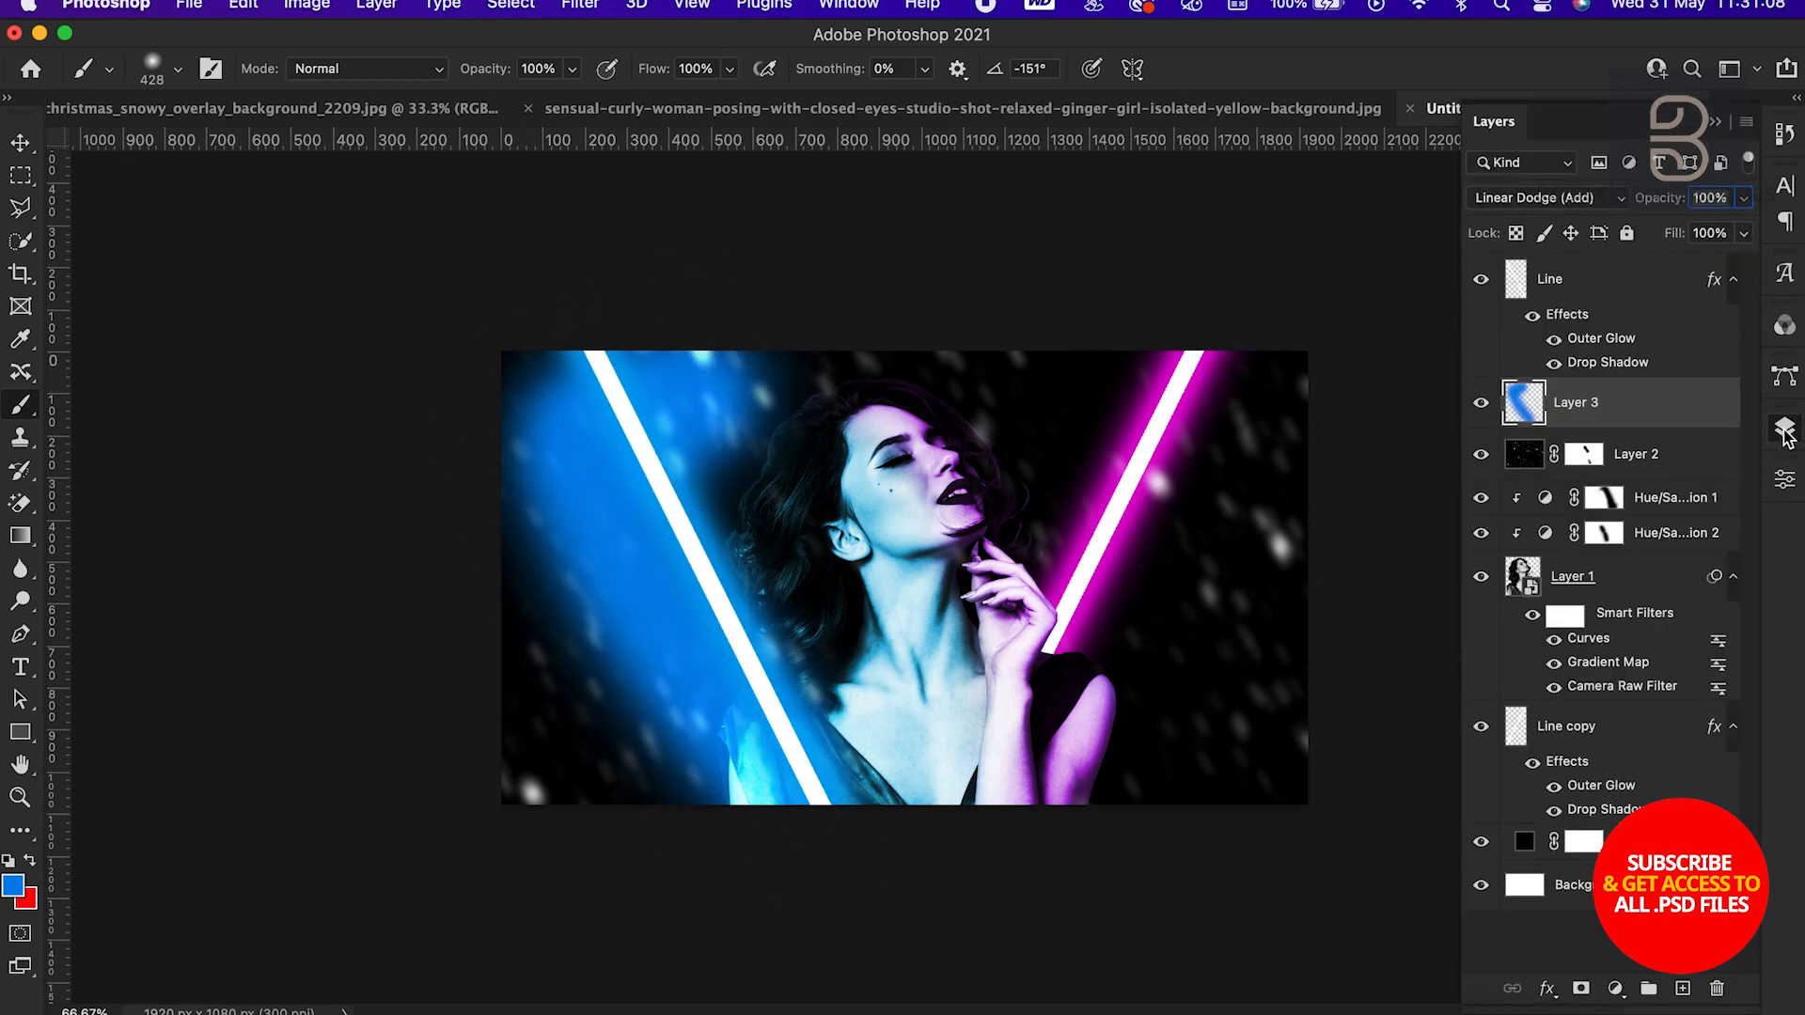
{"action": "left_click", "coordinate": [1555, 200]}
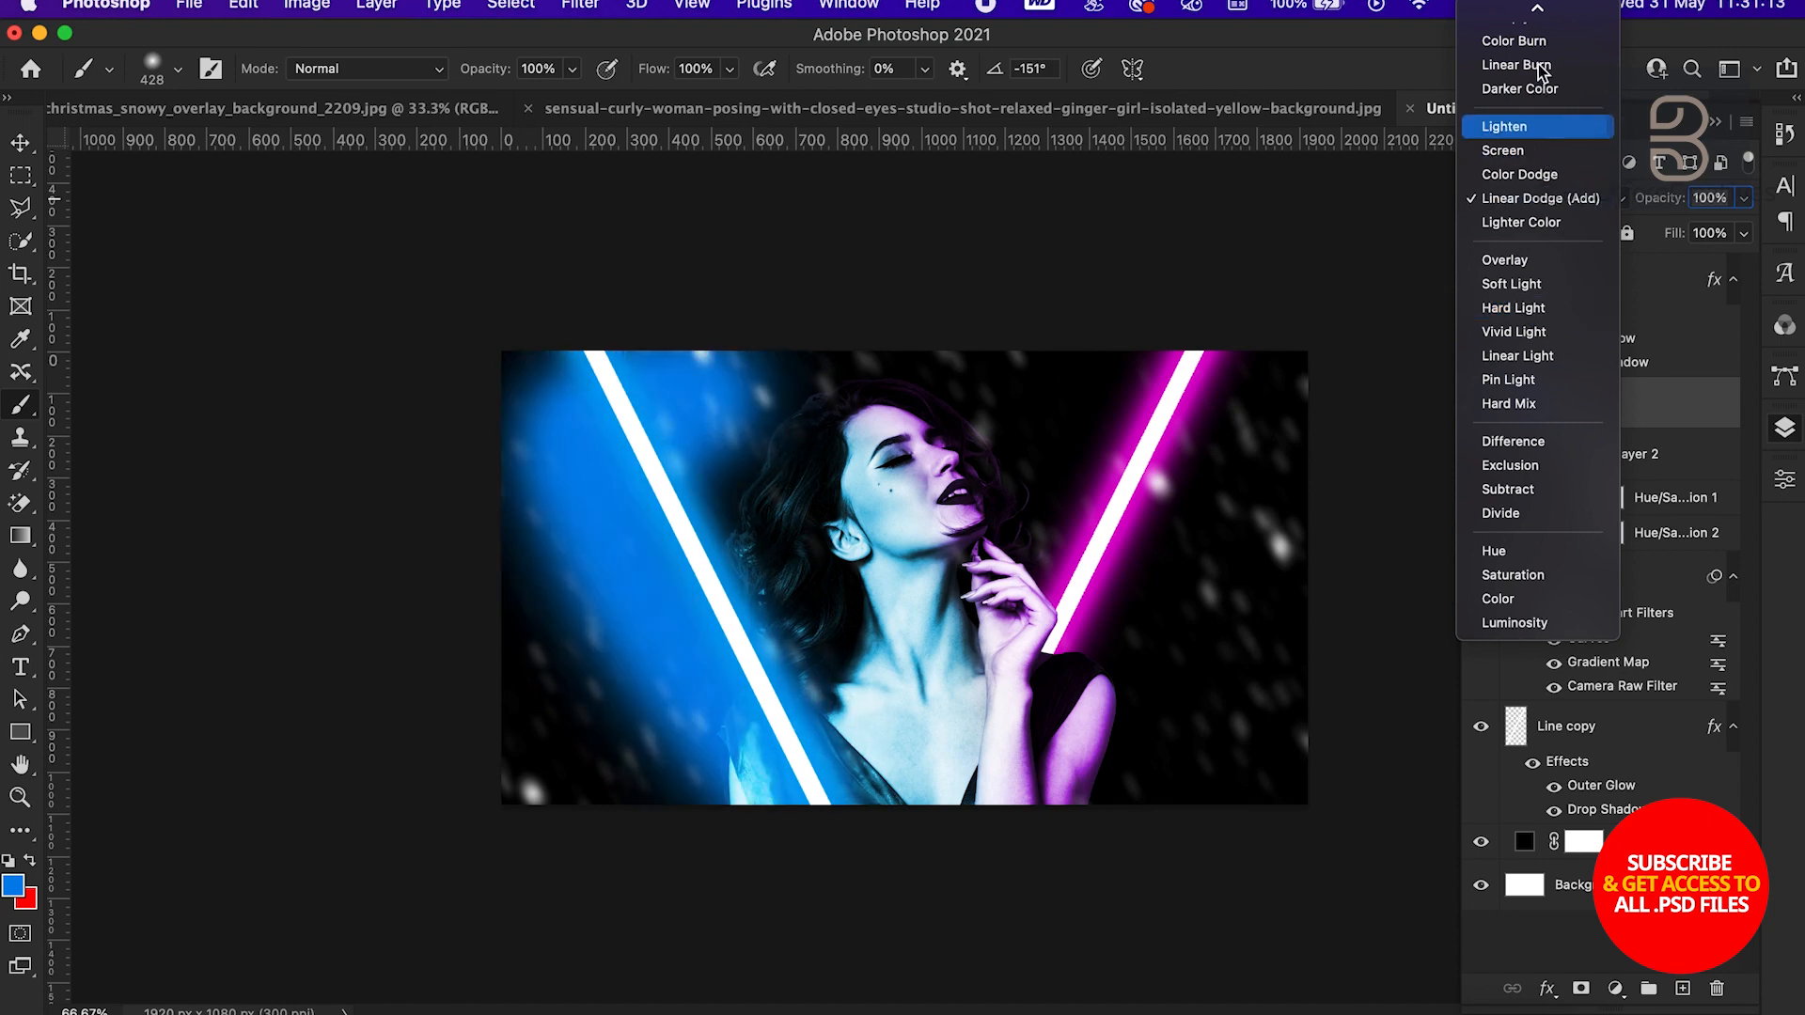
{"action": "scroll", "coordinate": [1538, 68], "scroll_direction": "up", "scroll_amount": 3}
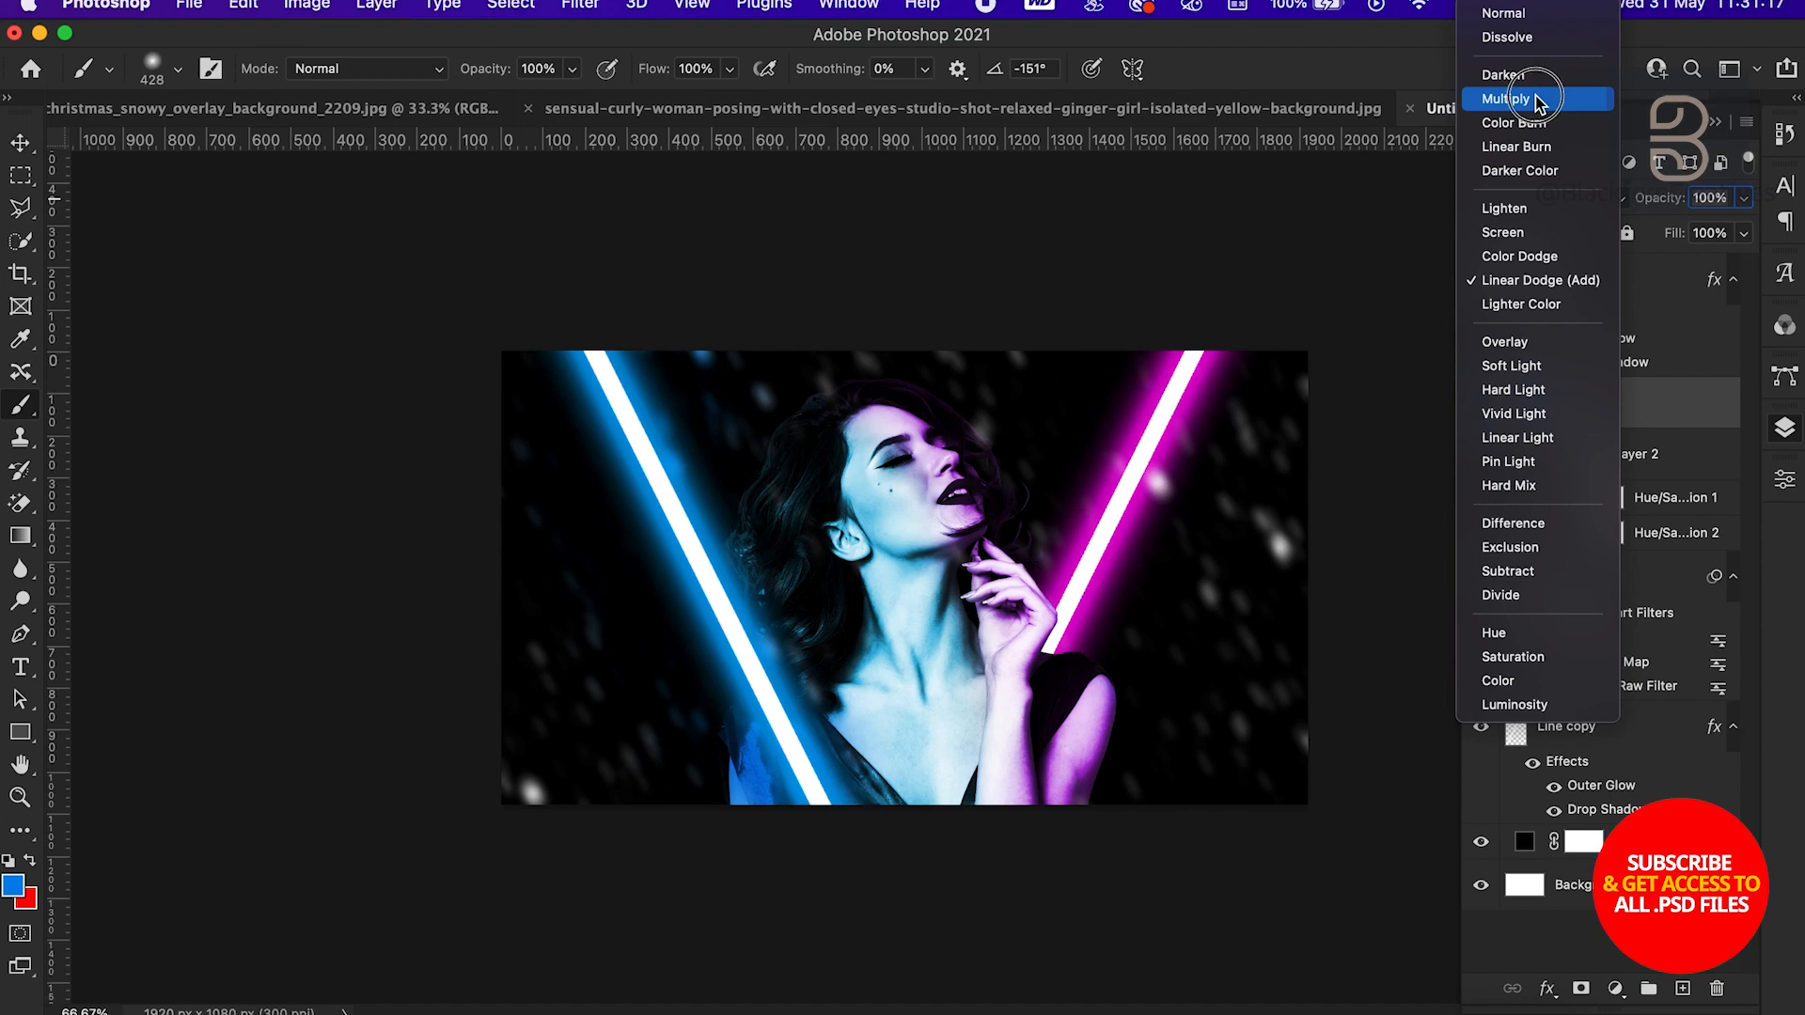
{"action": "left_click", "coordinate": [1538, 100]}
{"action": "mouse_move", "coordinate": [556, 556]}
{"action": "left_mouse_down"}
{"action": "mouse_move", "coordinate": [569, 828]}
{"action": "mouse_move", "coordinate": [552, 749]}
{"action": "mouse_move", "coordinate": [667, 797]}
{"action": "left_mouse_up"}
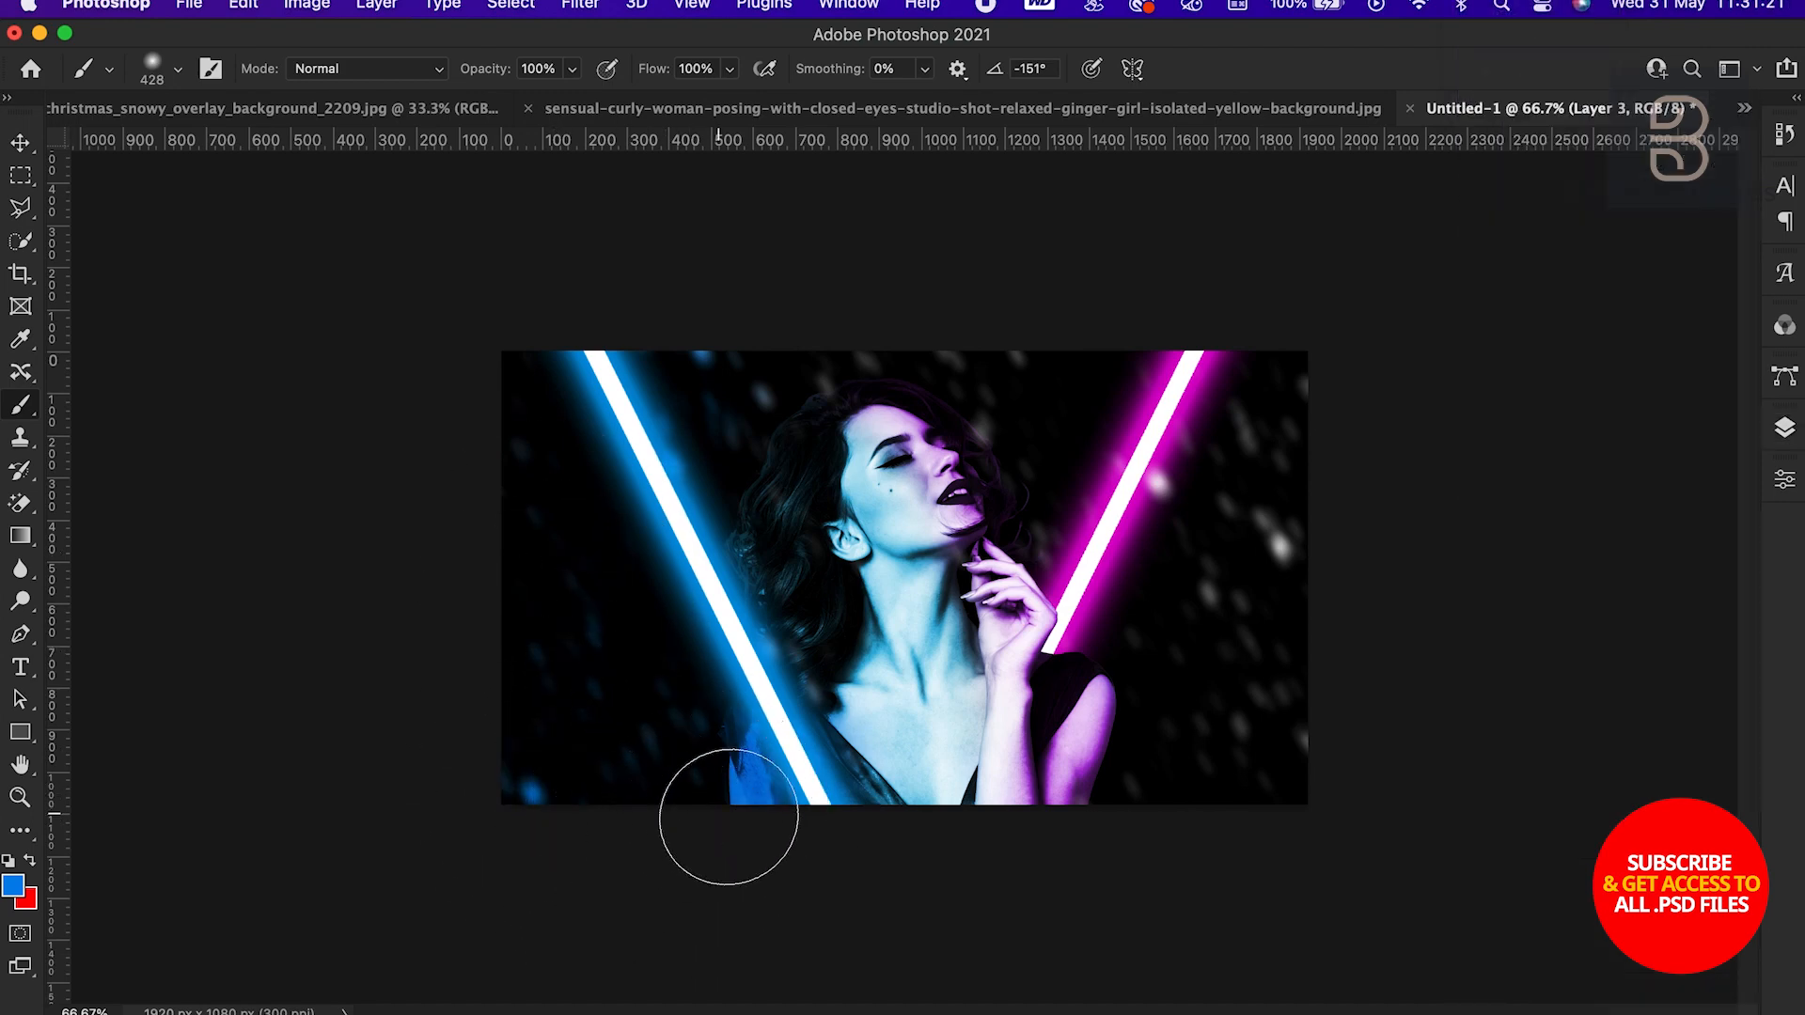
Set the foreground color to magenta #d600e9
{"action": "right_click", "coordinate": [778, 576]}
{"action": "left_click", "coordinate": [1036, 632]}
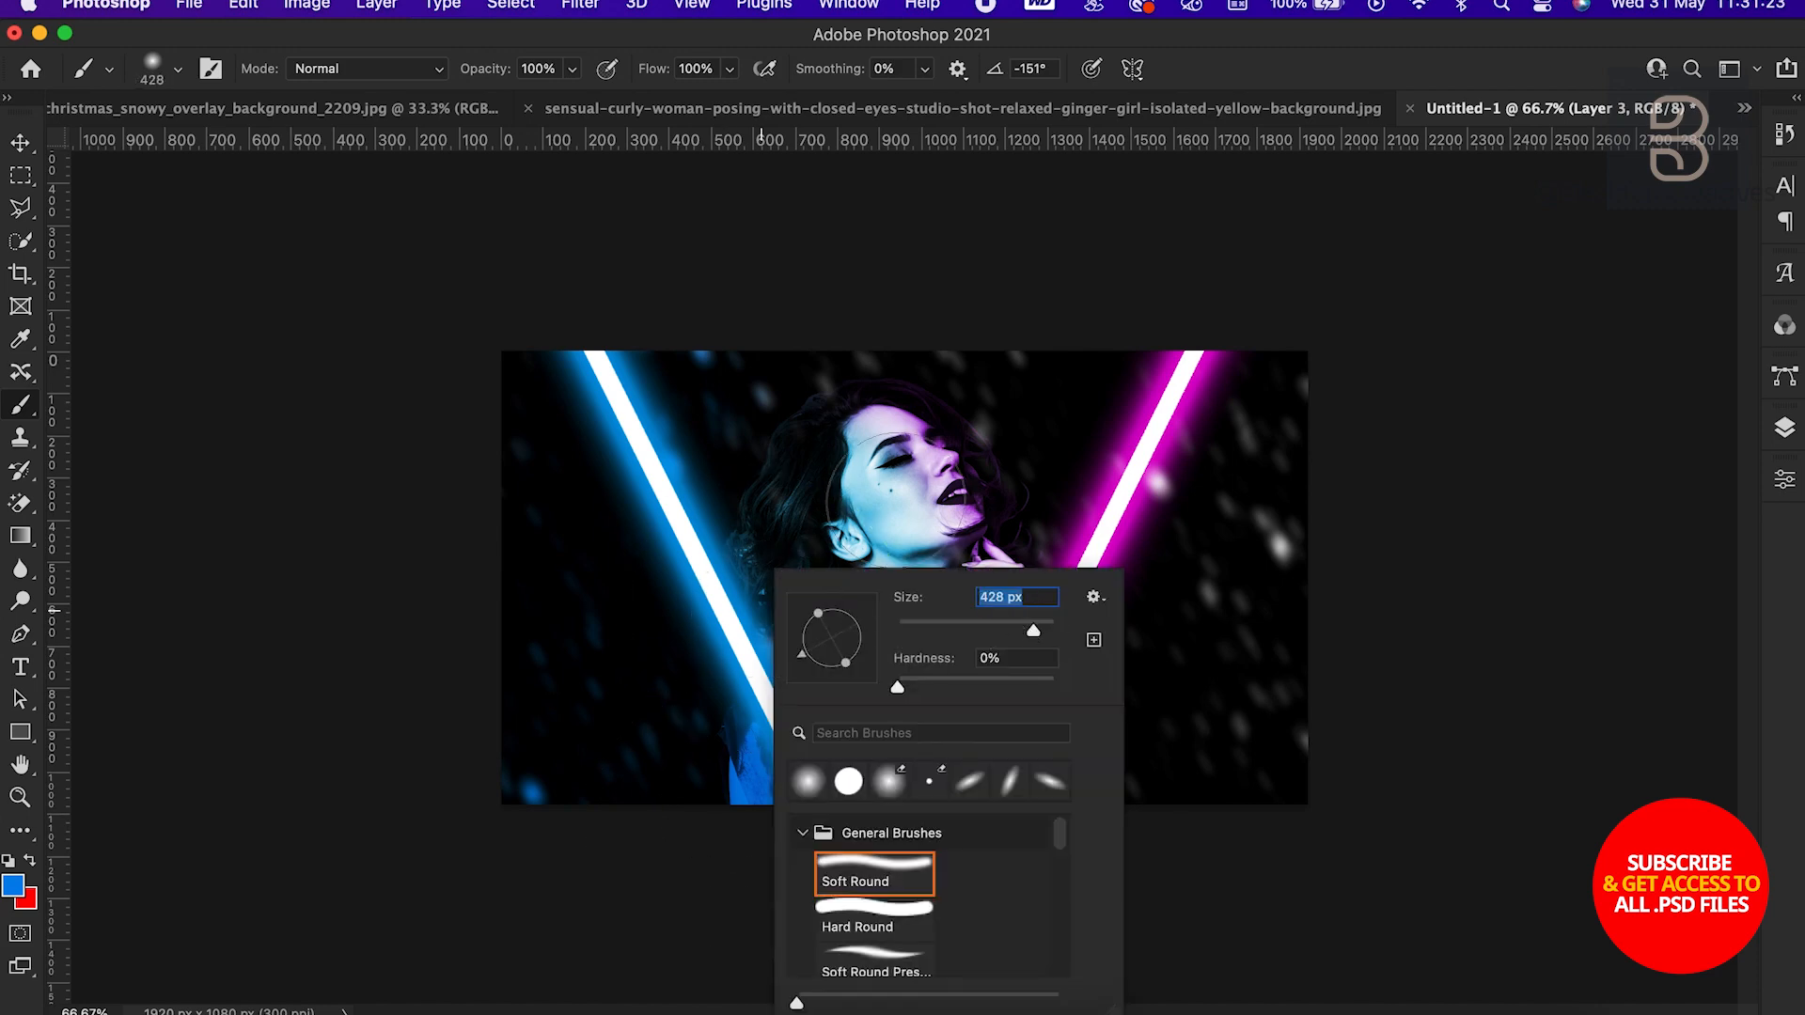
{"action": "key", "text": "Return"}
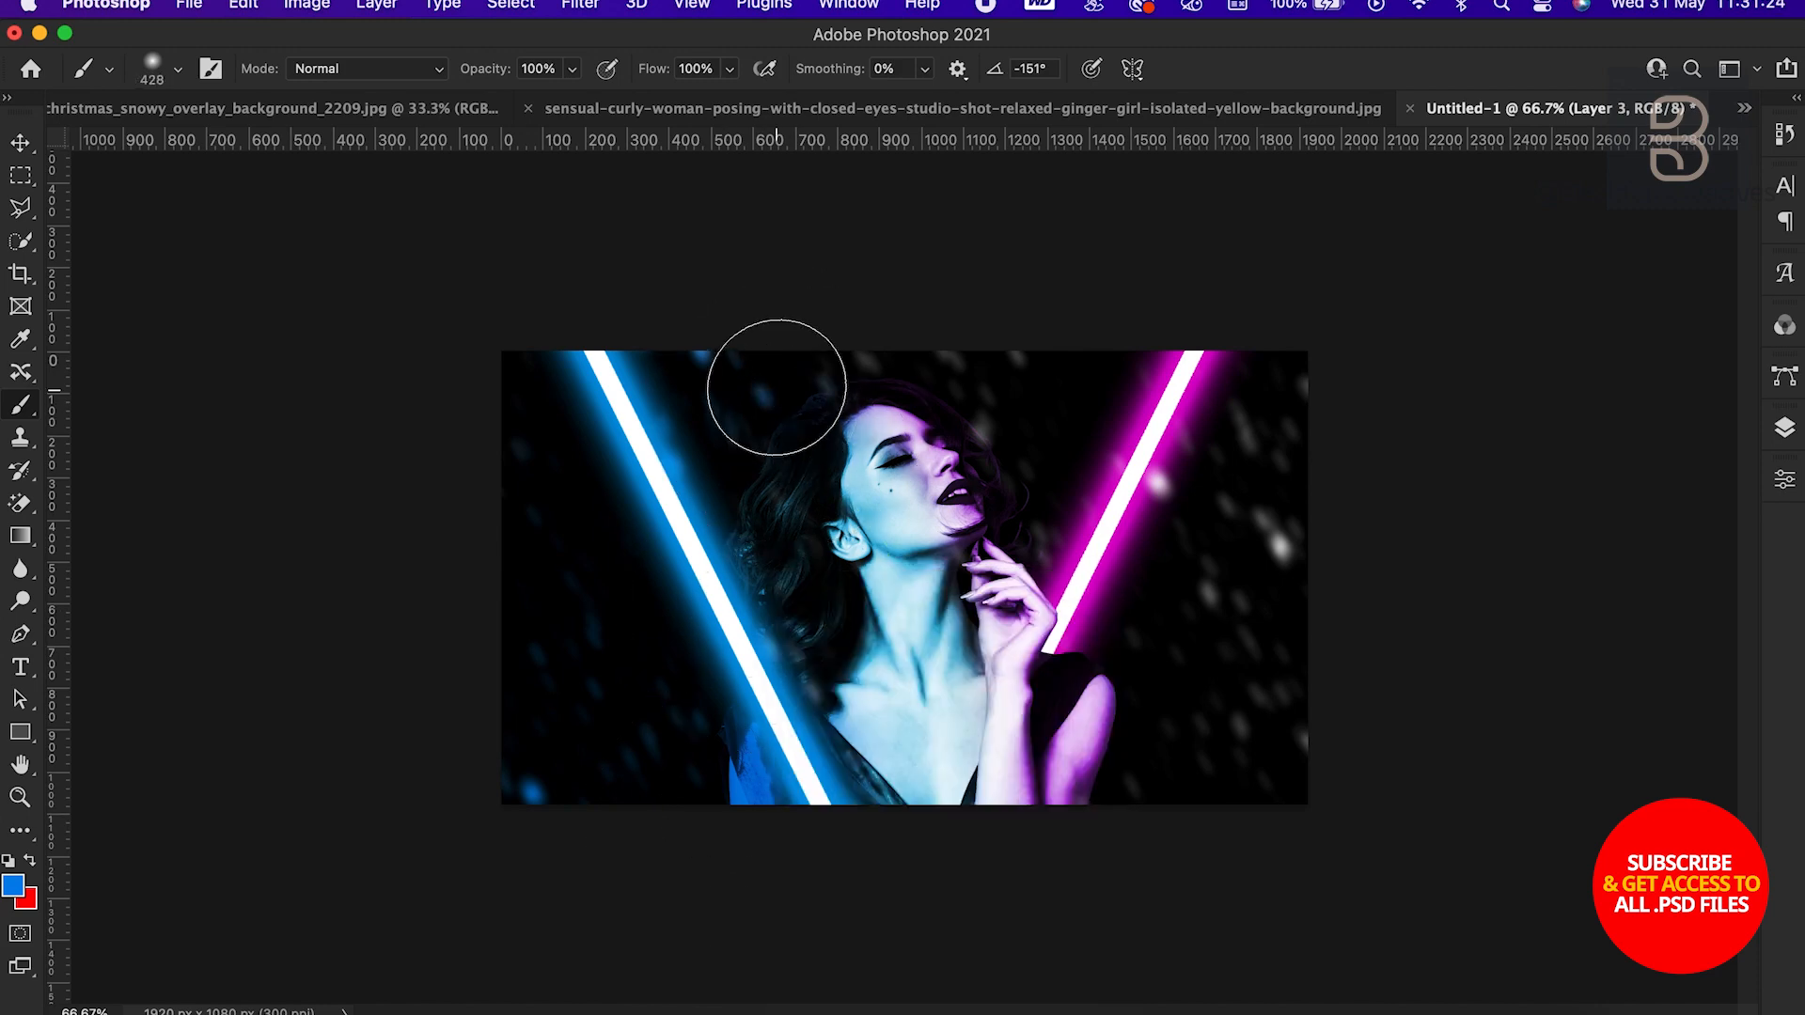
{"action": "left_click", "coordinate": [13, 892]}
{"action": "left_click", "coordinate": [519, 646]}
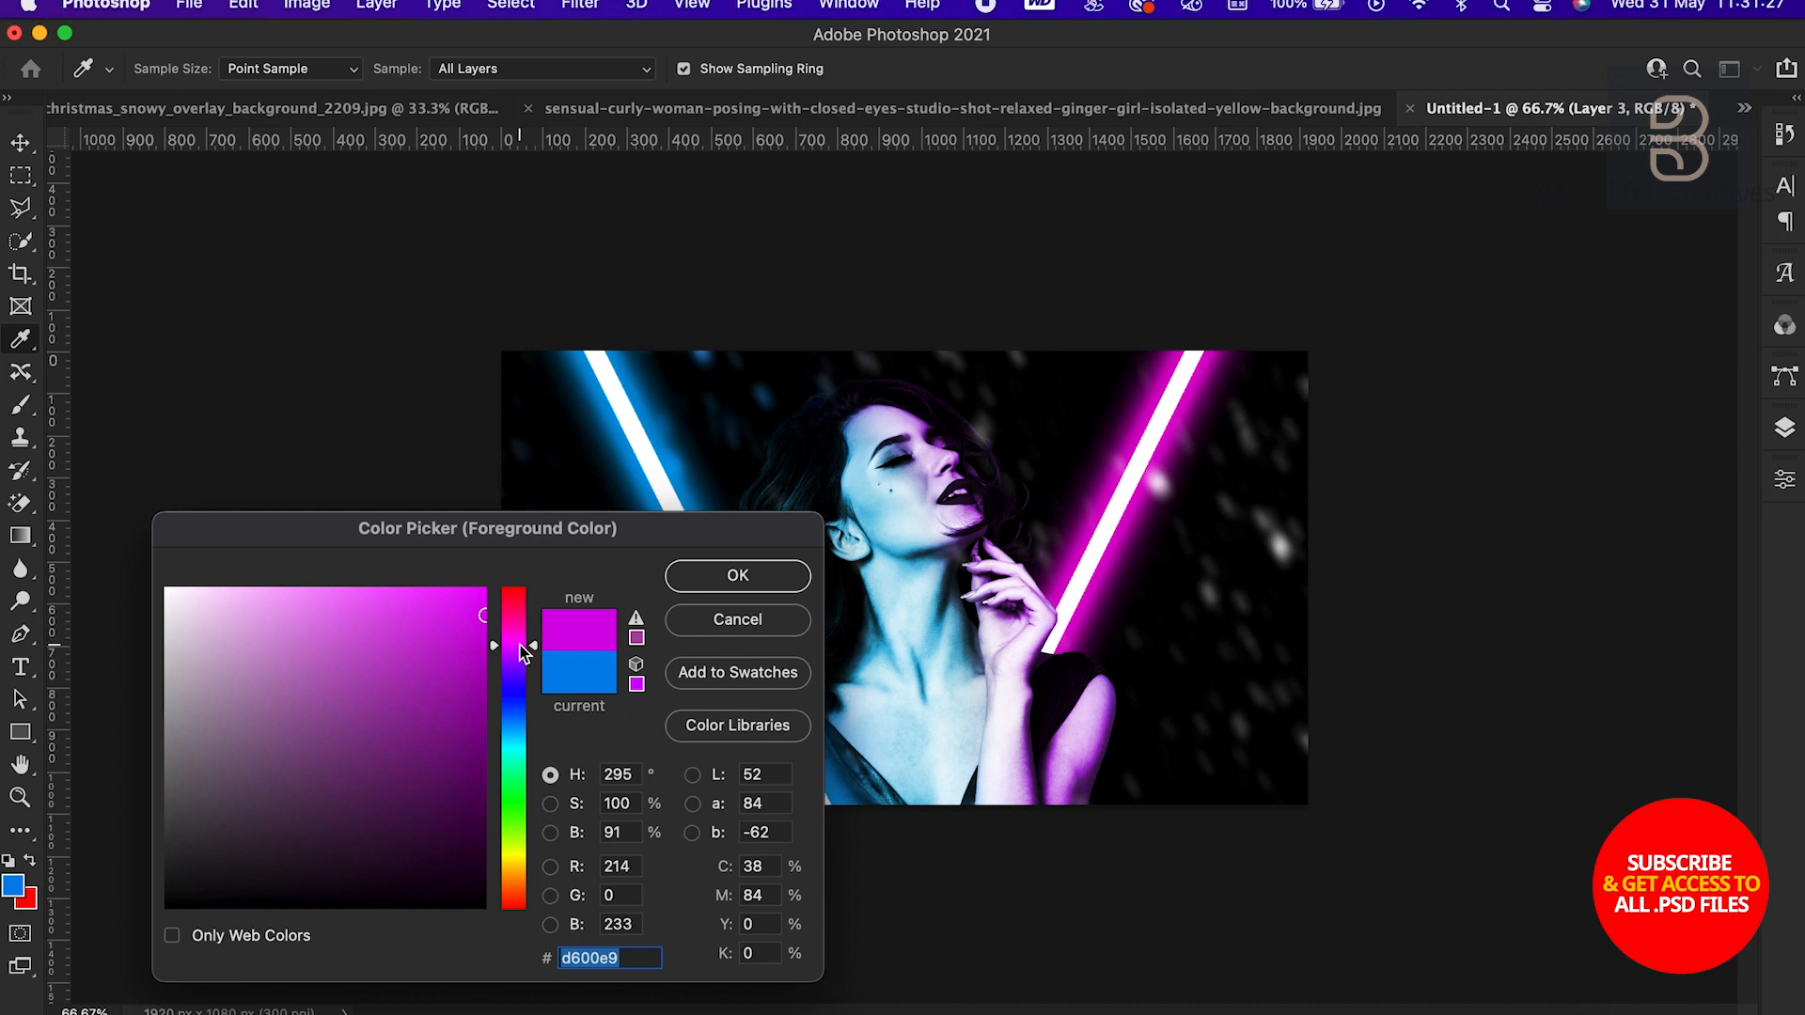
{"action": "left_click", "coordinate": [738, 575]}
Tint the snow around the magenta line on Layer 3 with magenta using a 1400 px soft brush, undoing the first stroke
{"action": "right_click", "coordinate": [818, 485]}
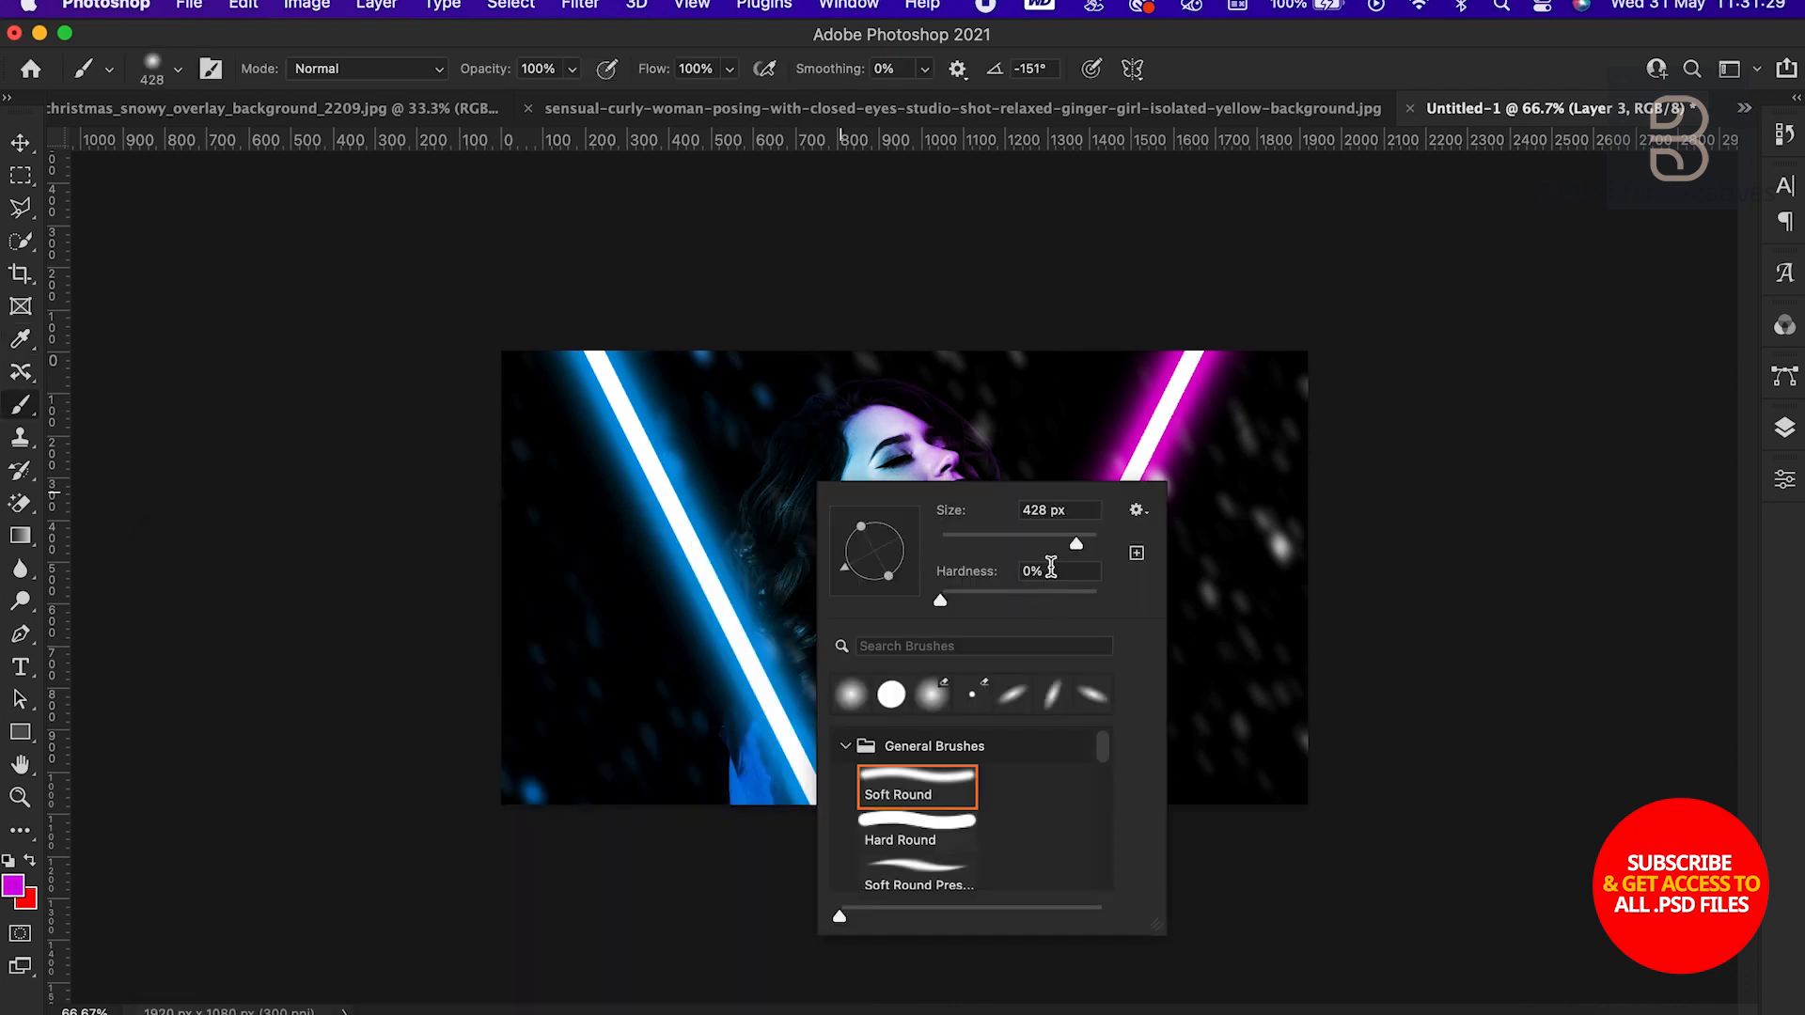
{"action": "left_click_drag", "start_coordinate": [1072, 543], "coordinate": [1086, 546]}
{"action": "left_click", "coordinate": [1046, 405]}
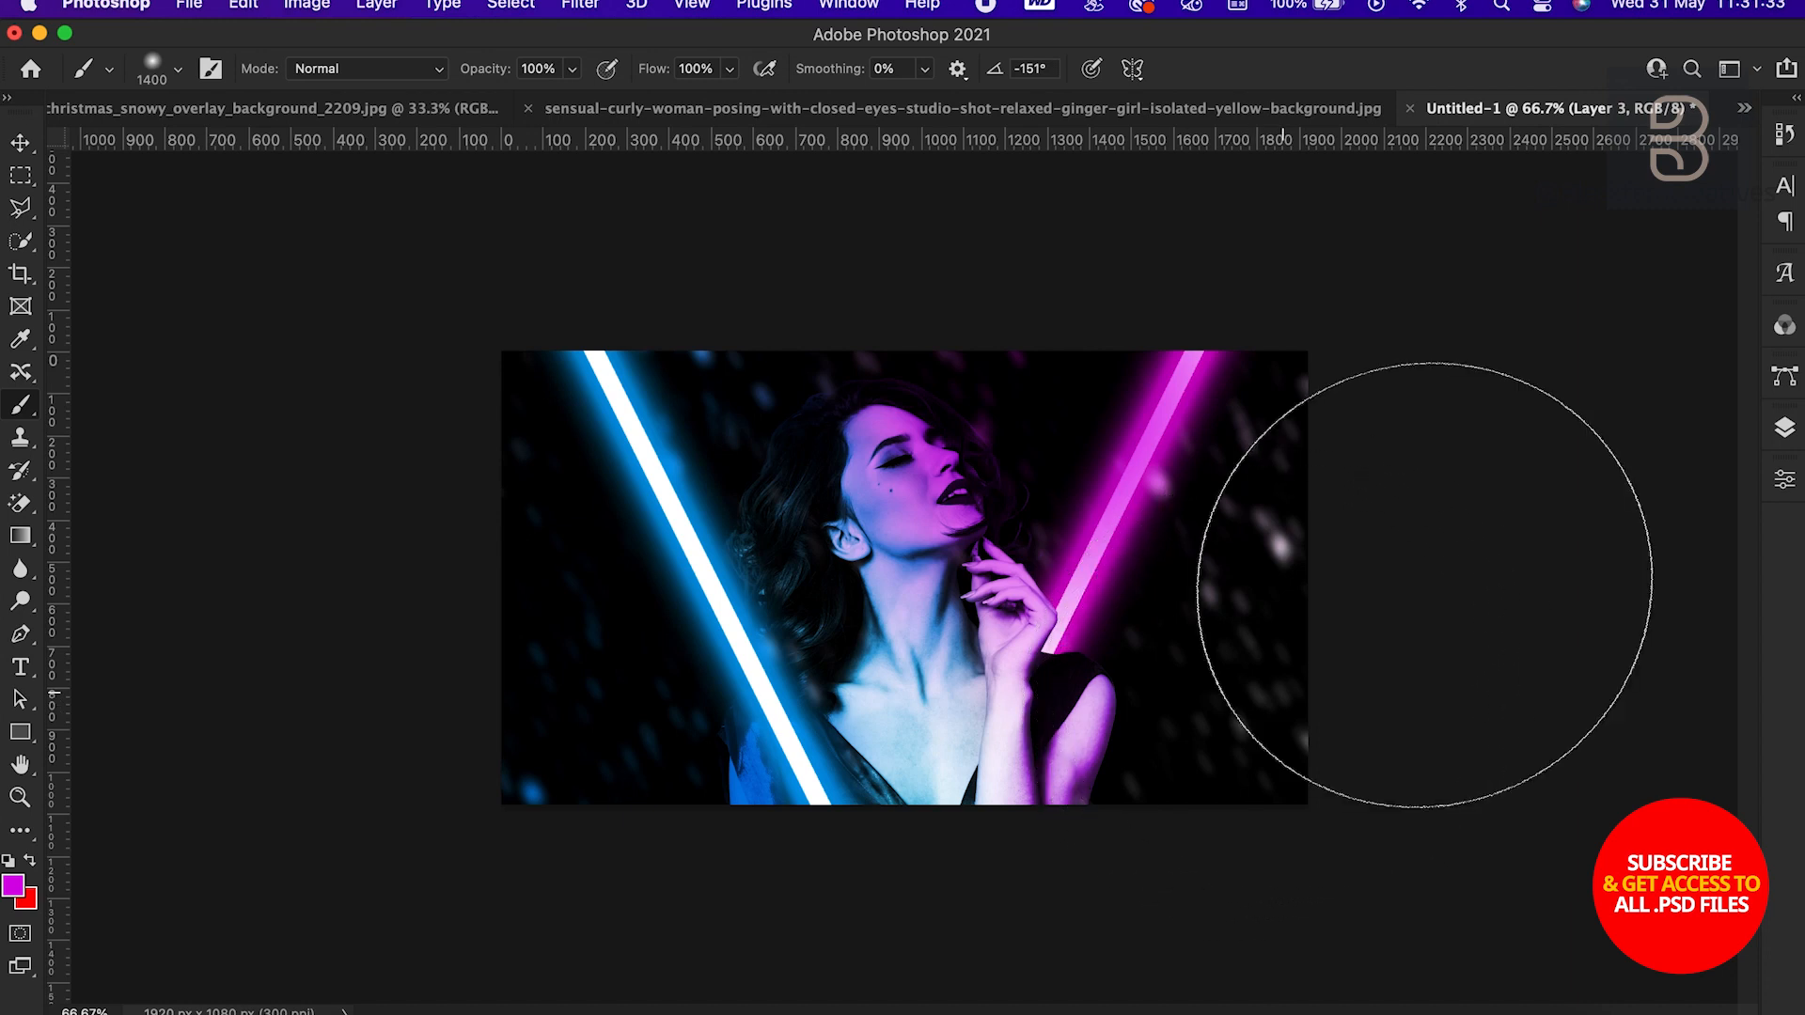
{"action": "key", "text": "super+z"}
{"action": "left_click", "coordinate": [1785, 440]}
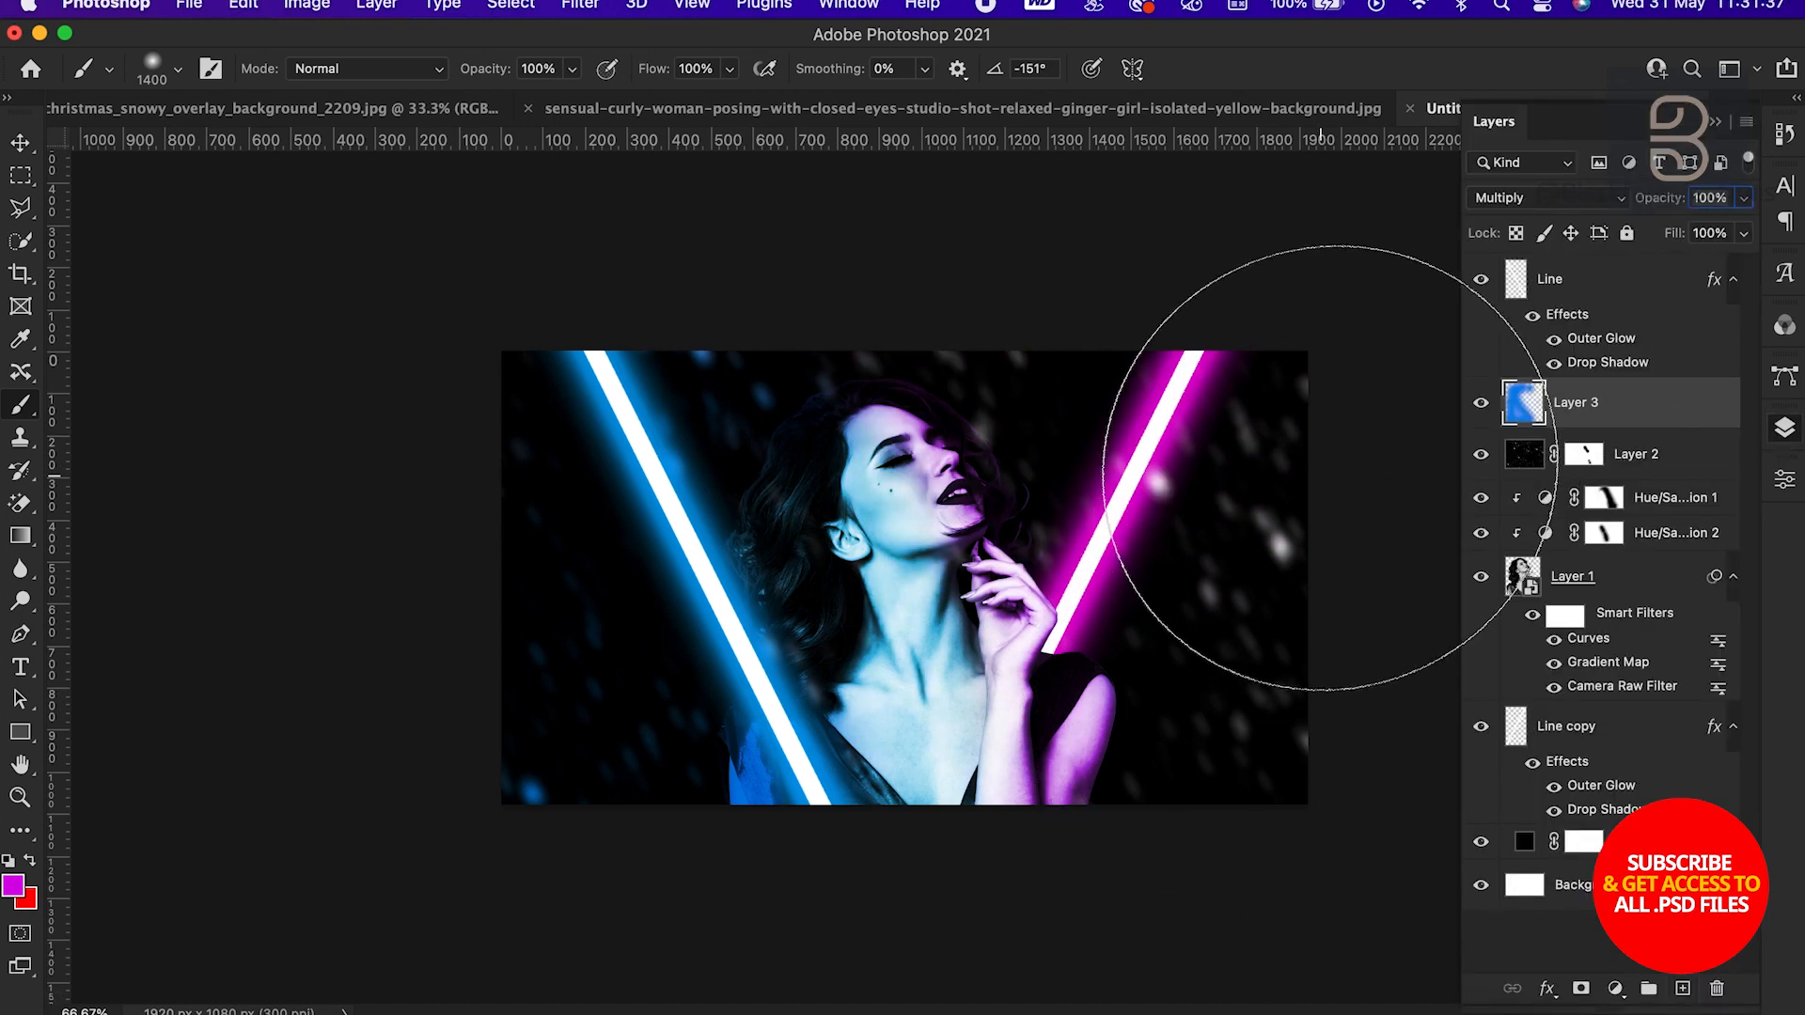
{"action": "left_click", "coordinate": [1329, 468]}
{"action": "left_click", "coordinate": [1389, 752]}
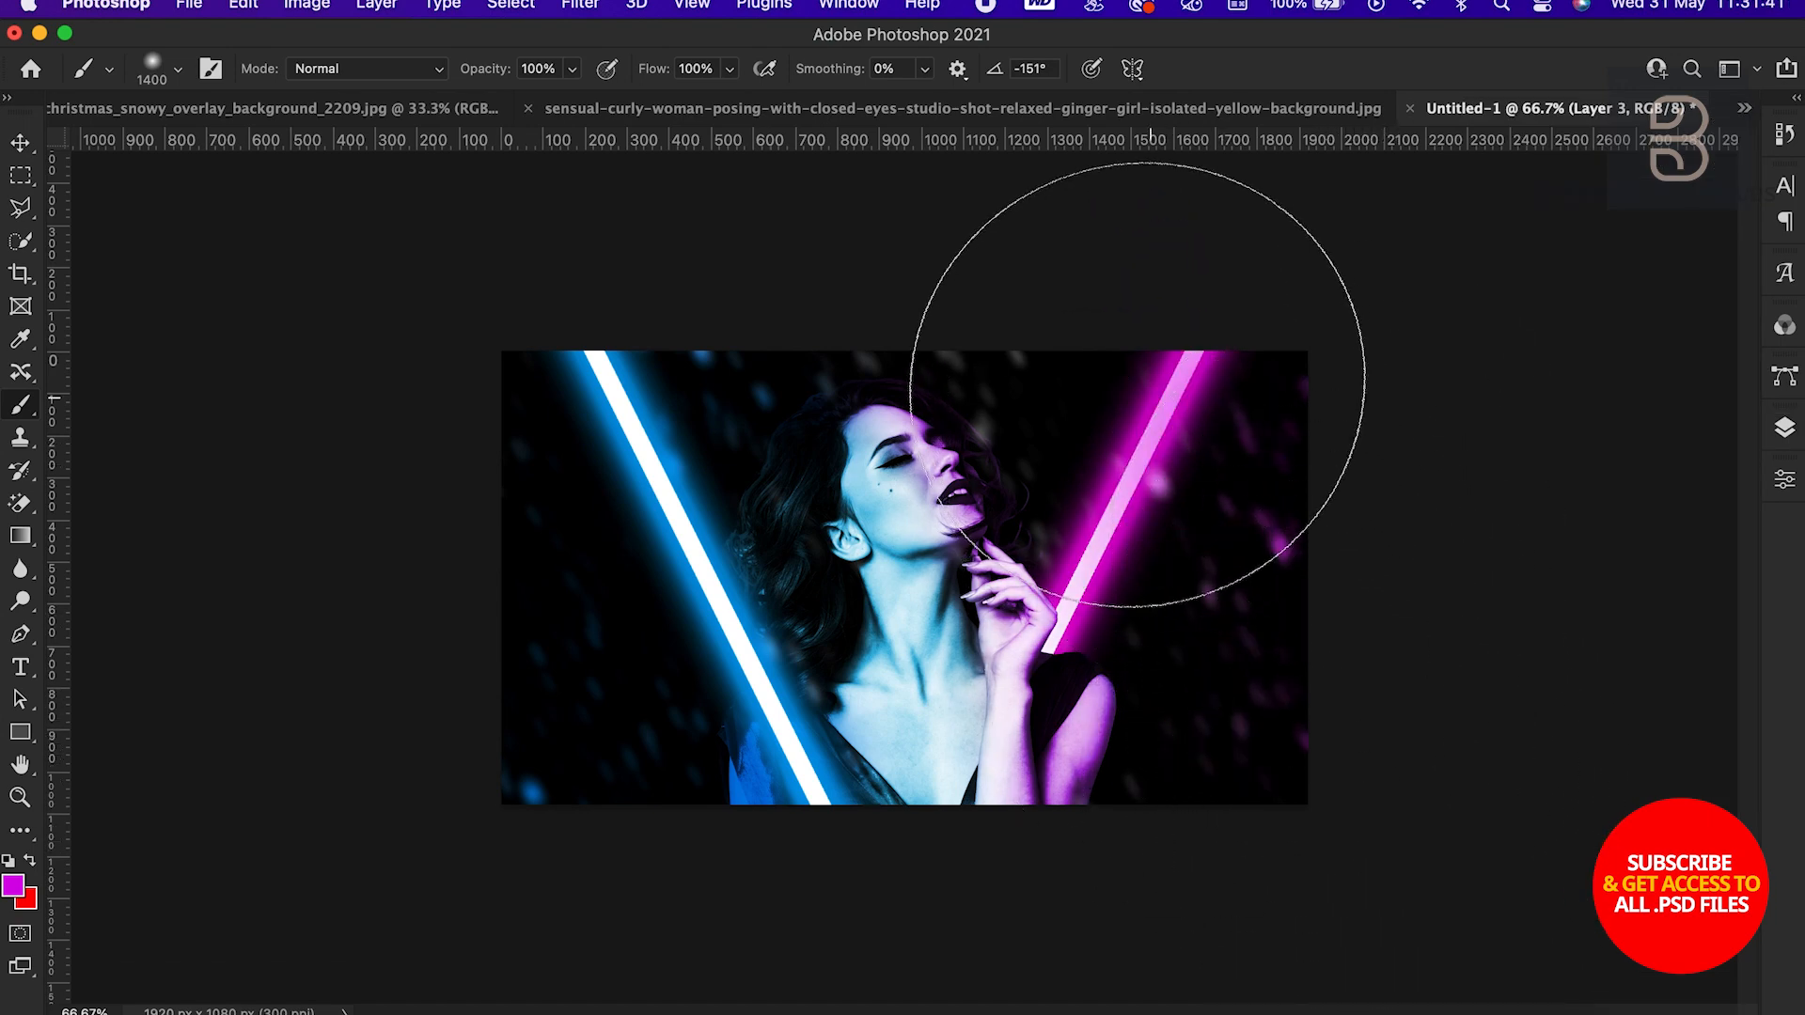
{"action": "left_click", "coordinate": [1109, 395]}
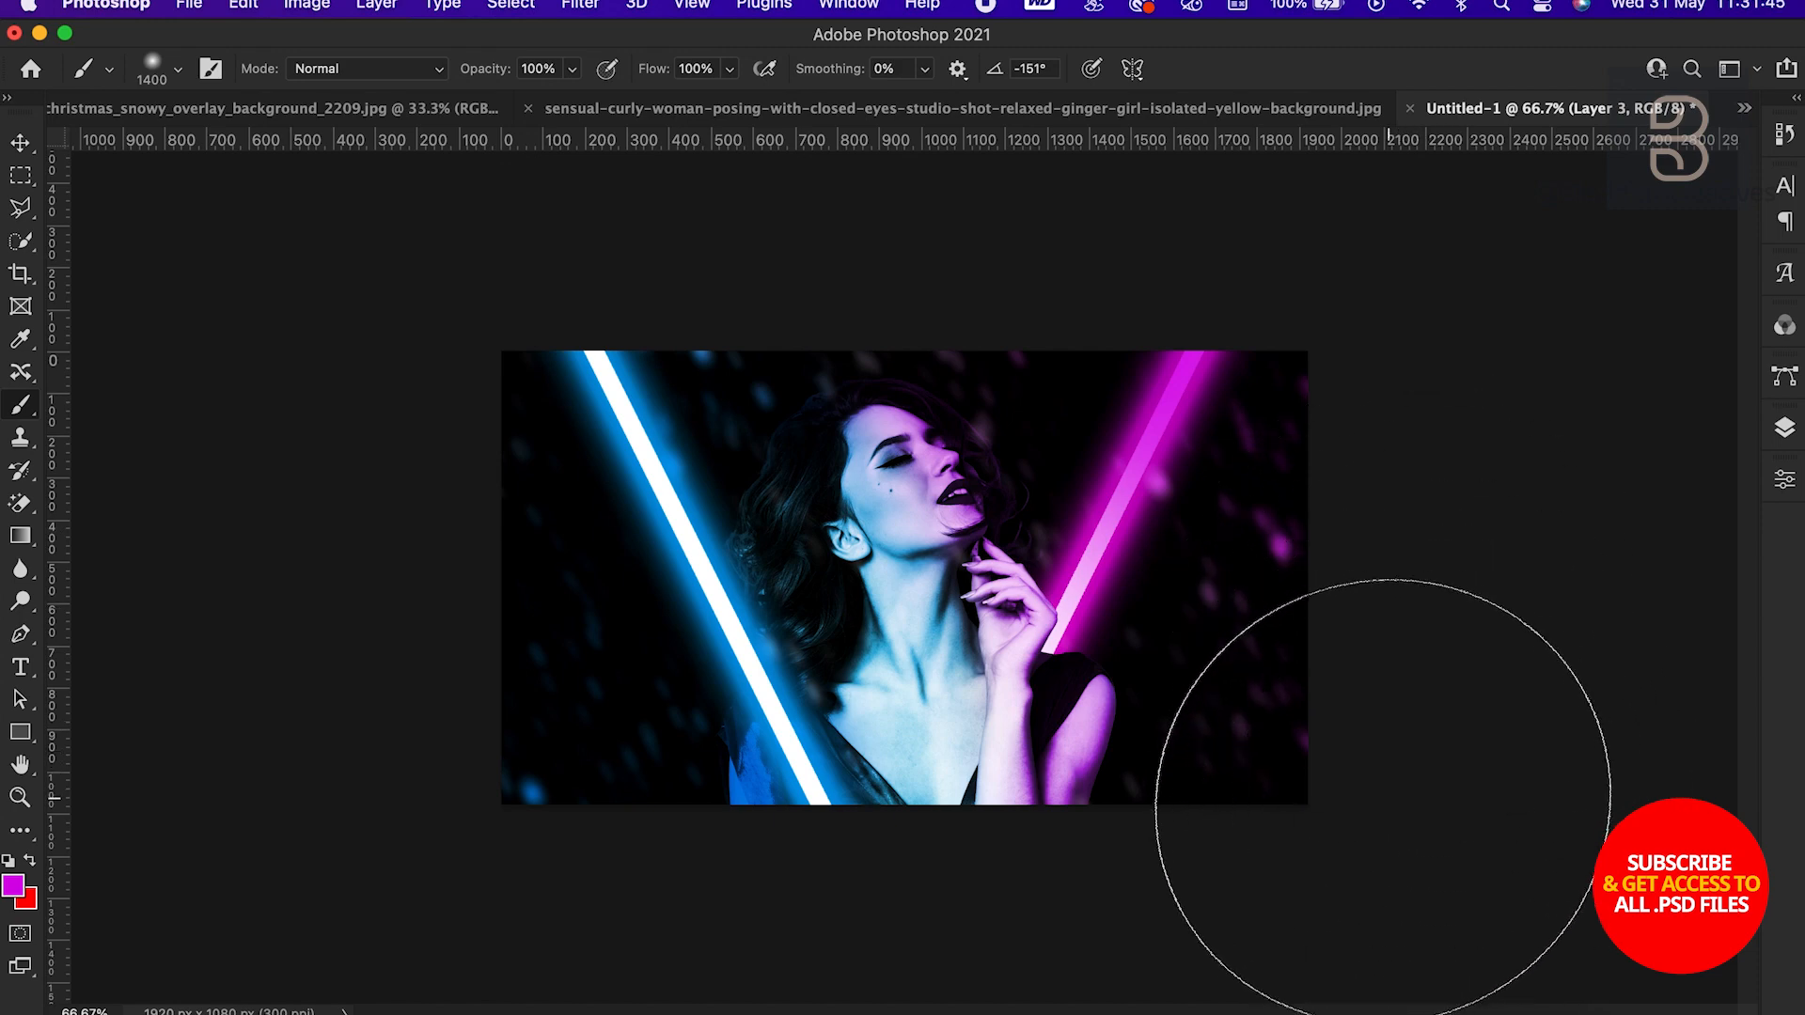
Apply a Gaussian Blur with a 3.7 pixel radius to the Line copy layer holding the magenta line
{"action": "left_click", "coordinate": [1785, 429]}
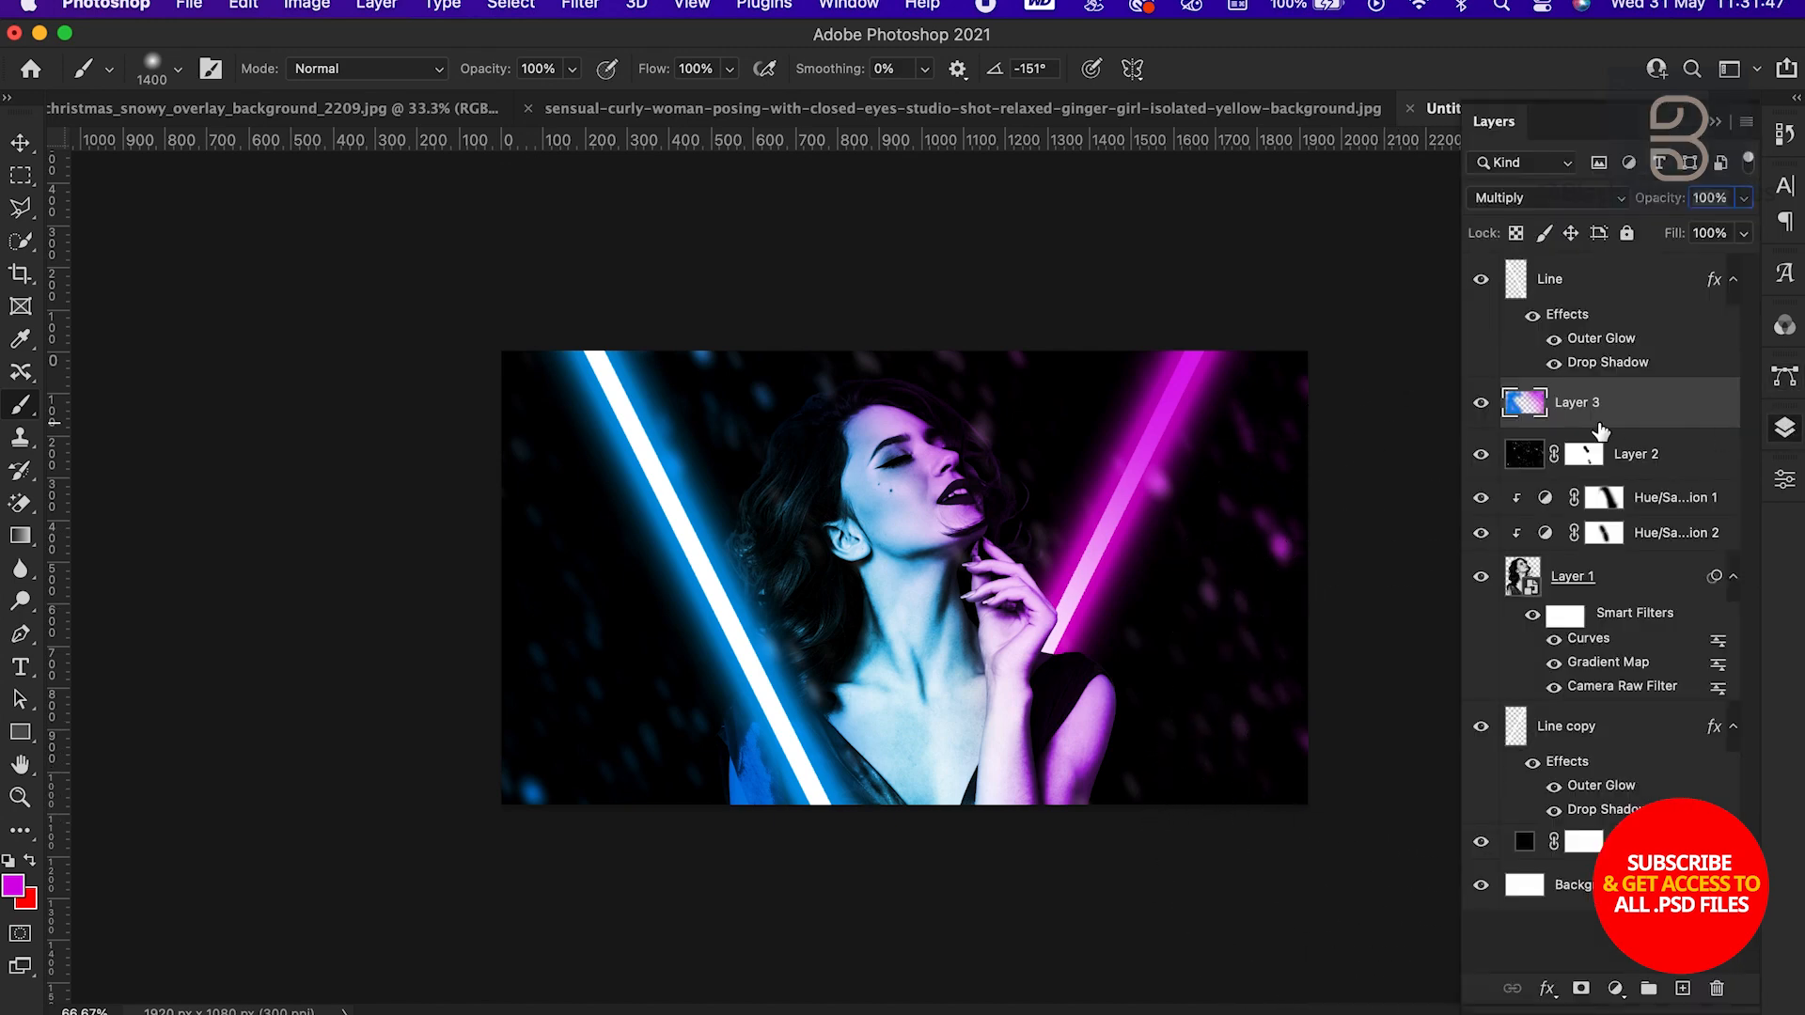
{"action": "left_click", "coordinate": [1582, 295]}
{"action": "left_click", "coordinate": [1481, 281]}
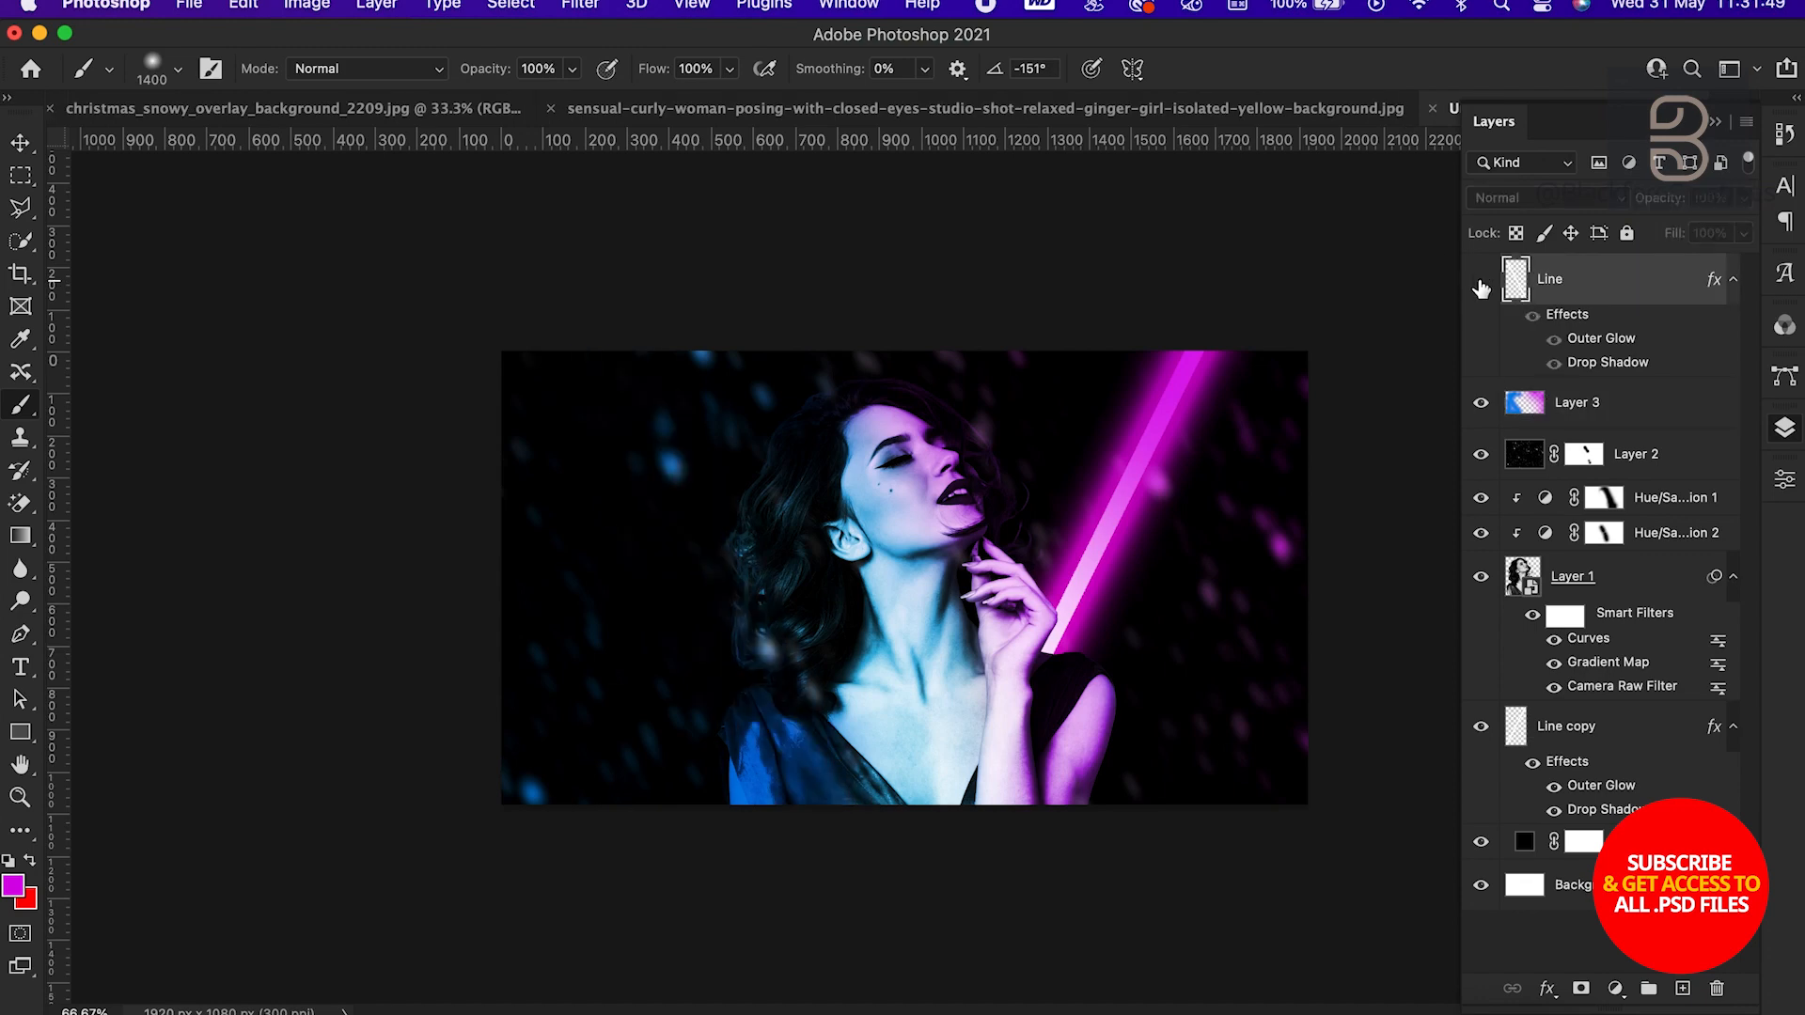
{"action": "left_click", "coordinate": [1481, 281]}
{"action": "left_click", "coordinate": [1562, 738]}
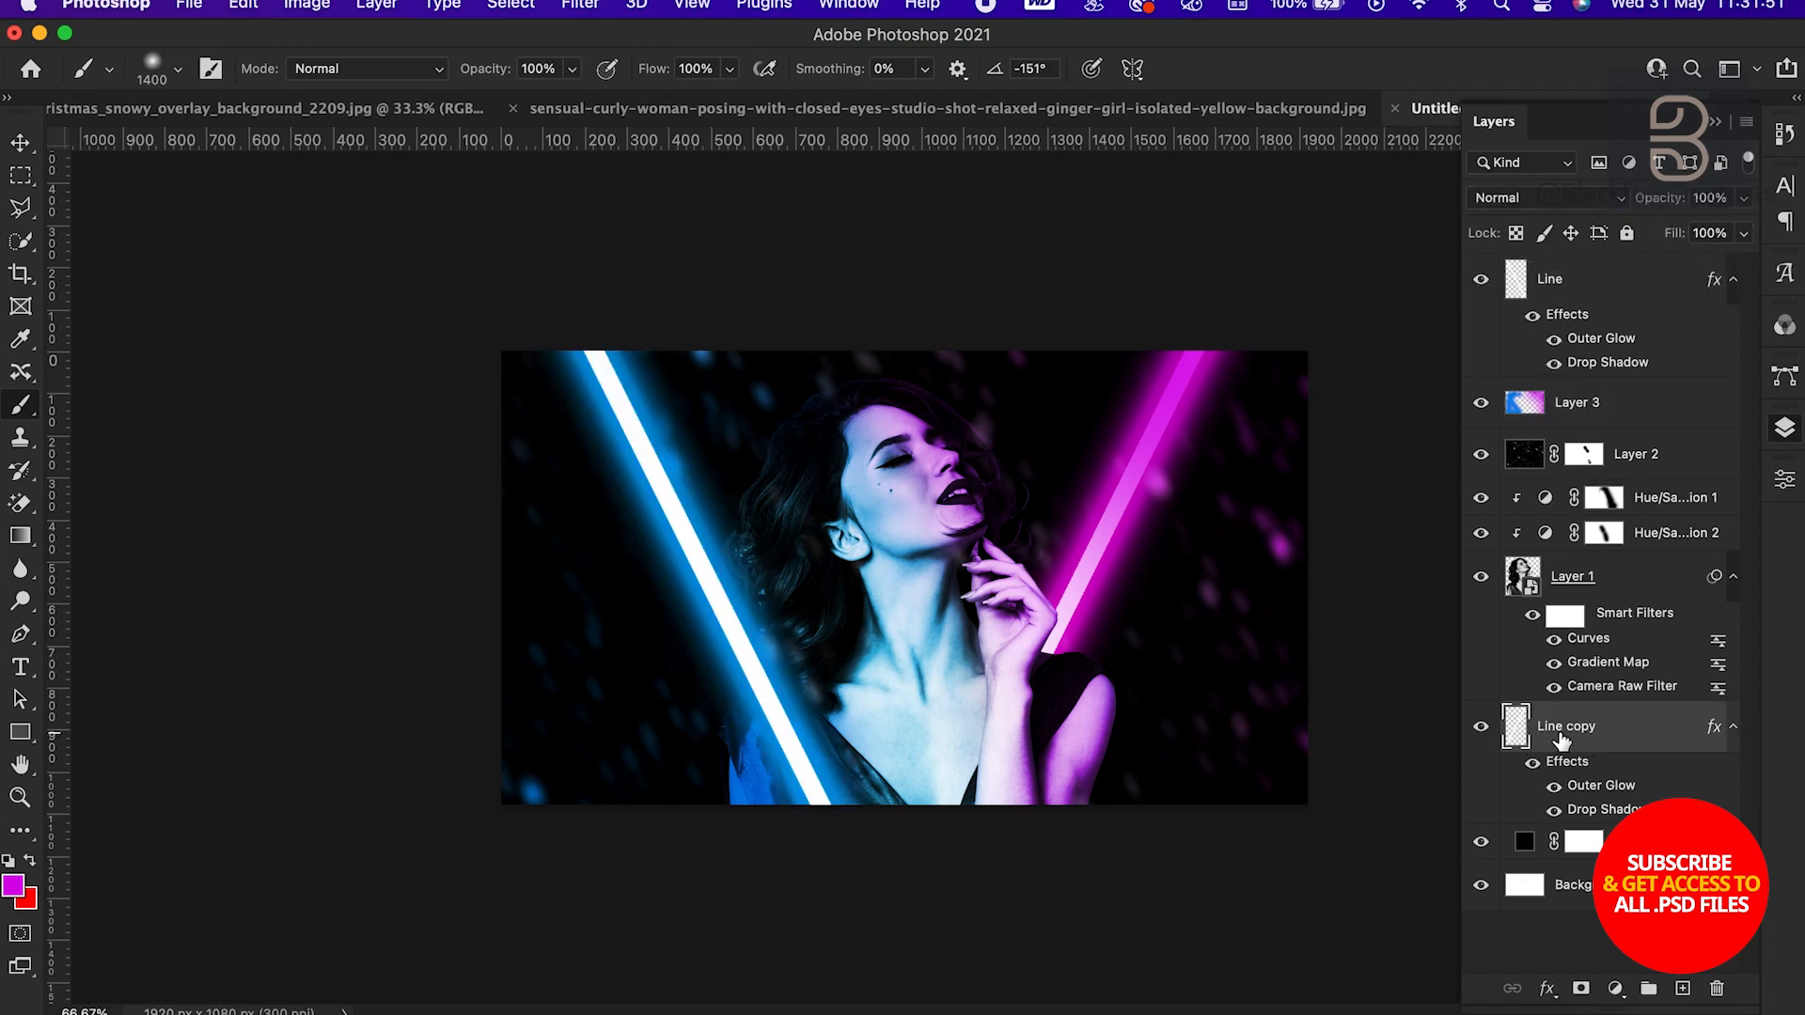
{"action": "left_click", "coordinate": [580, 5]}
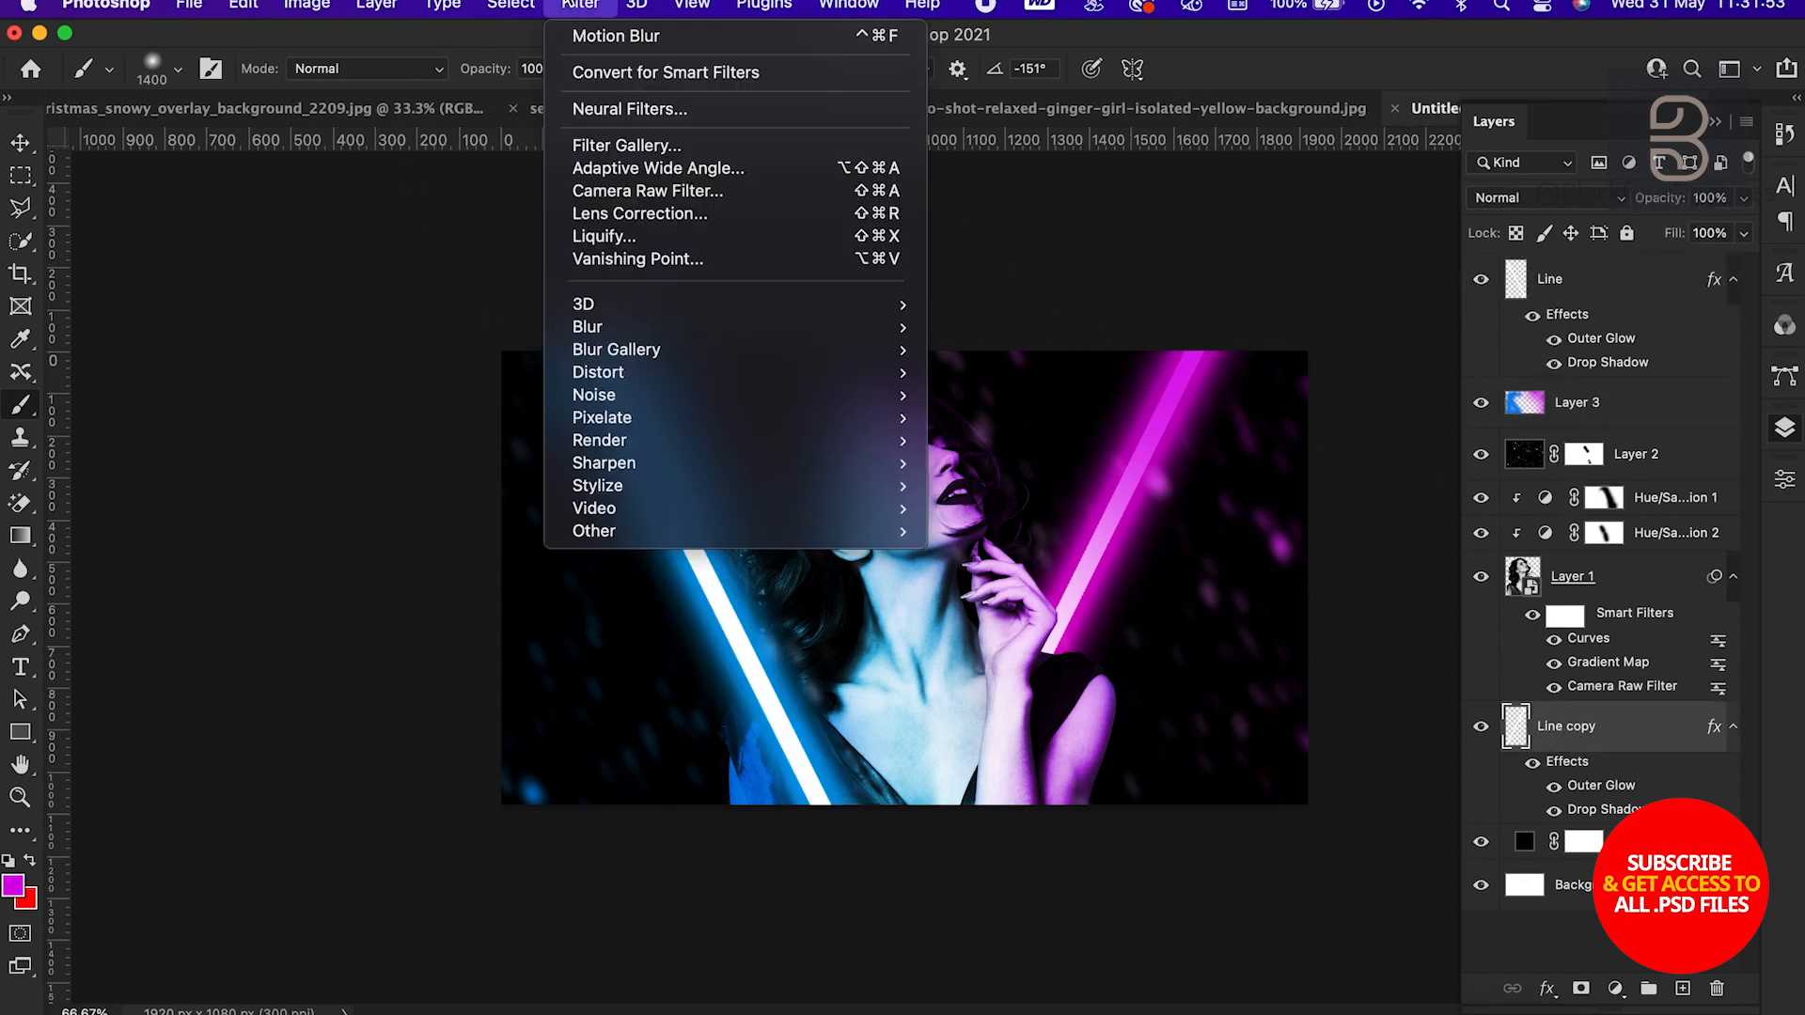
{"action": "mouse_move", "coordinate": [592, 327]}
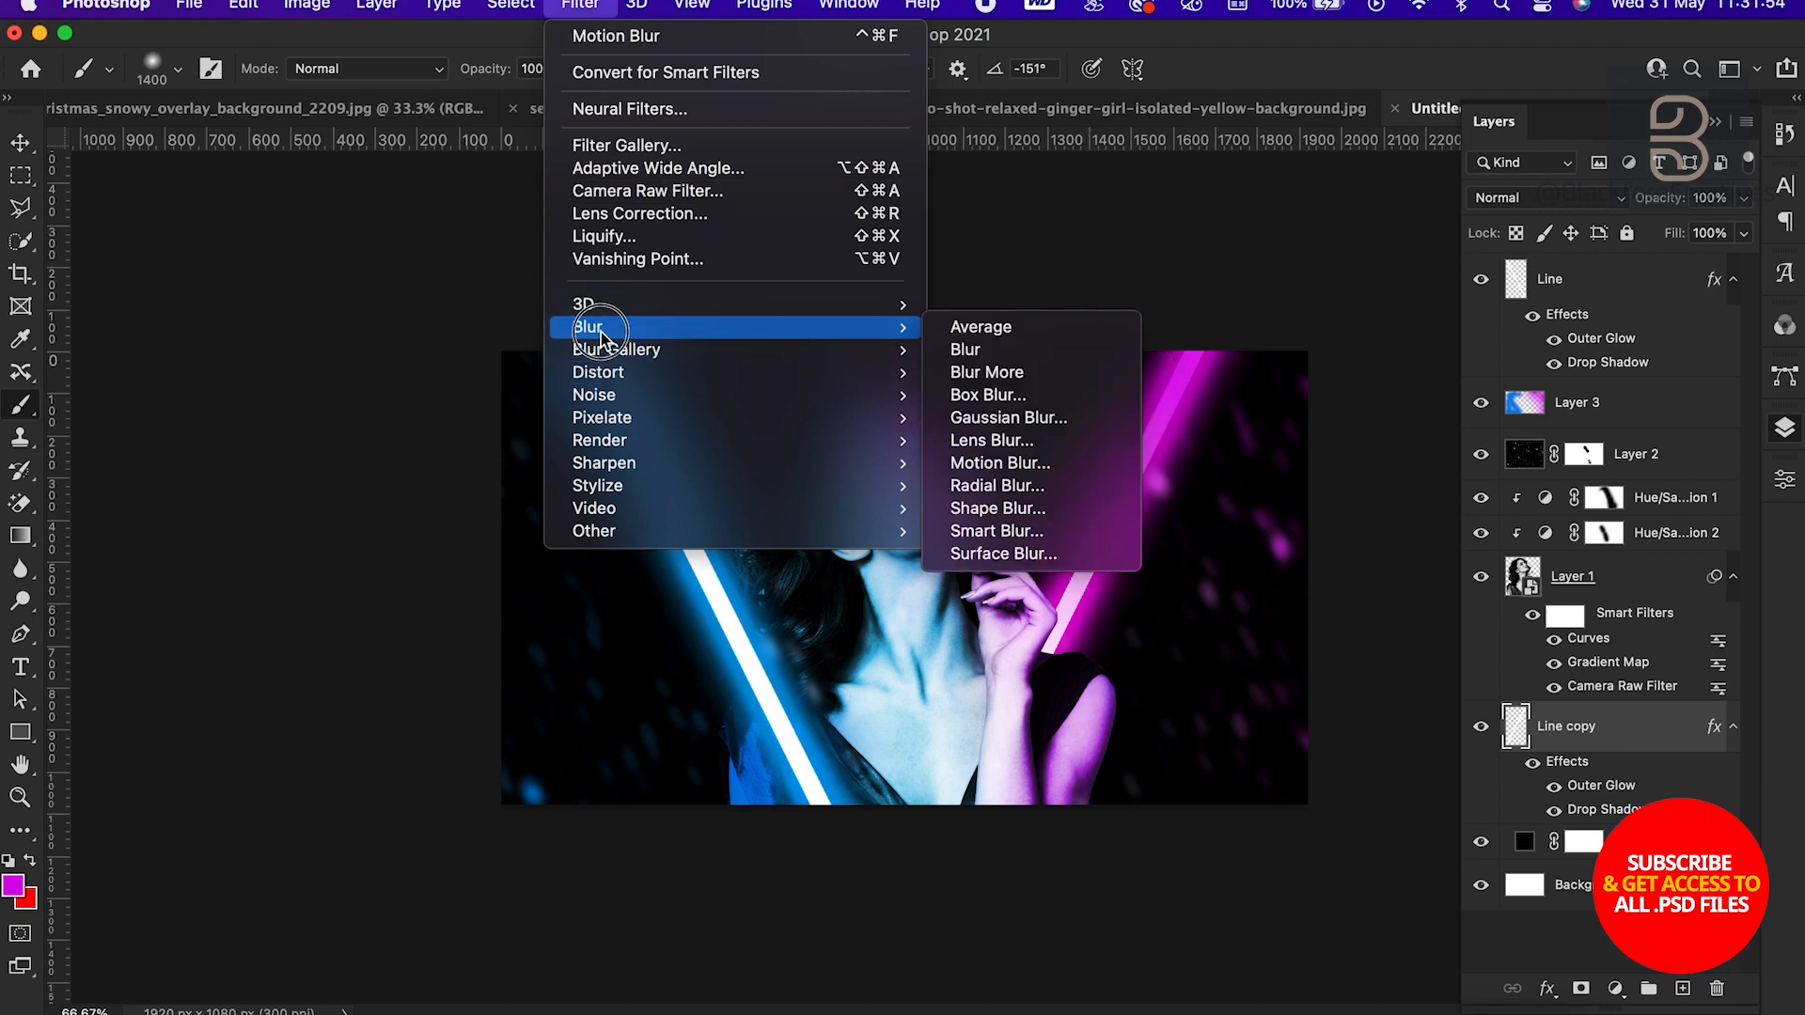
{"action": "left_click", "coordinate": [965, 417]}
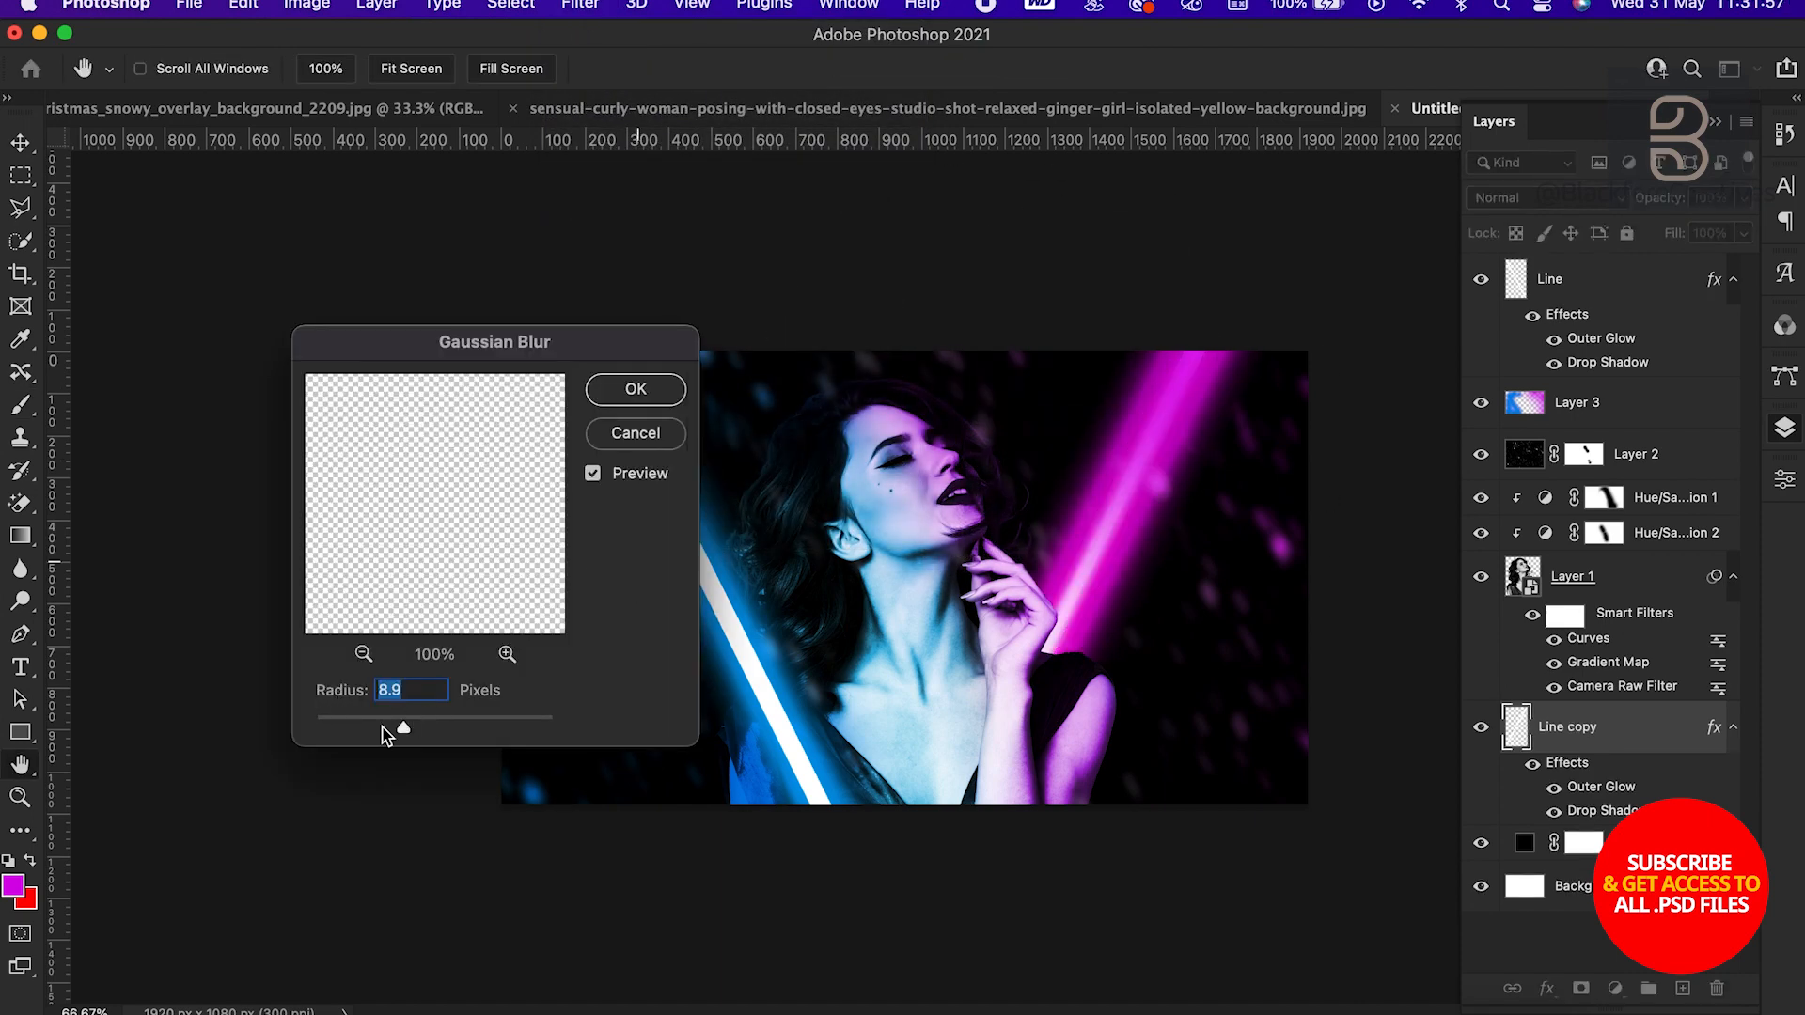
{"action": "left_click", "coordinate": [372, 727]}
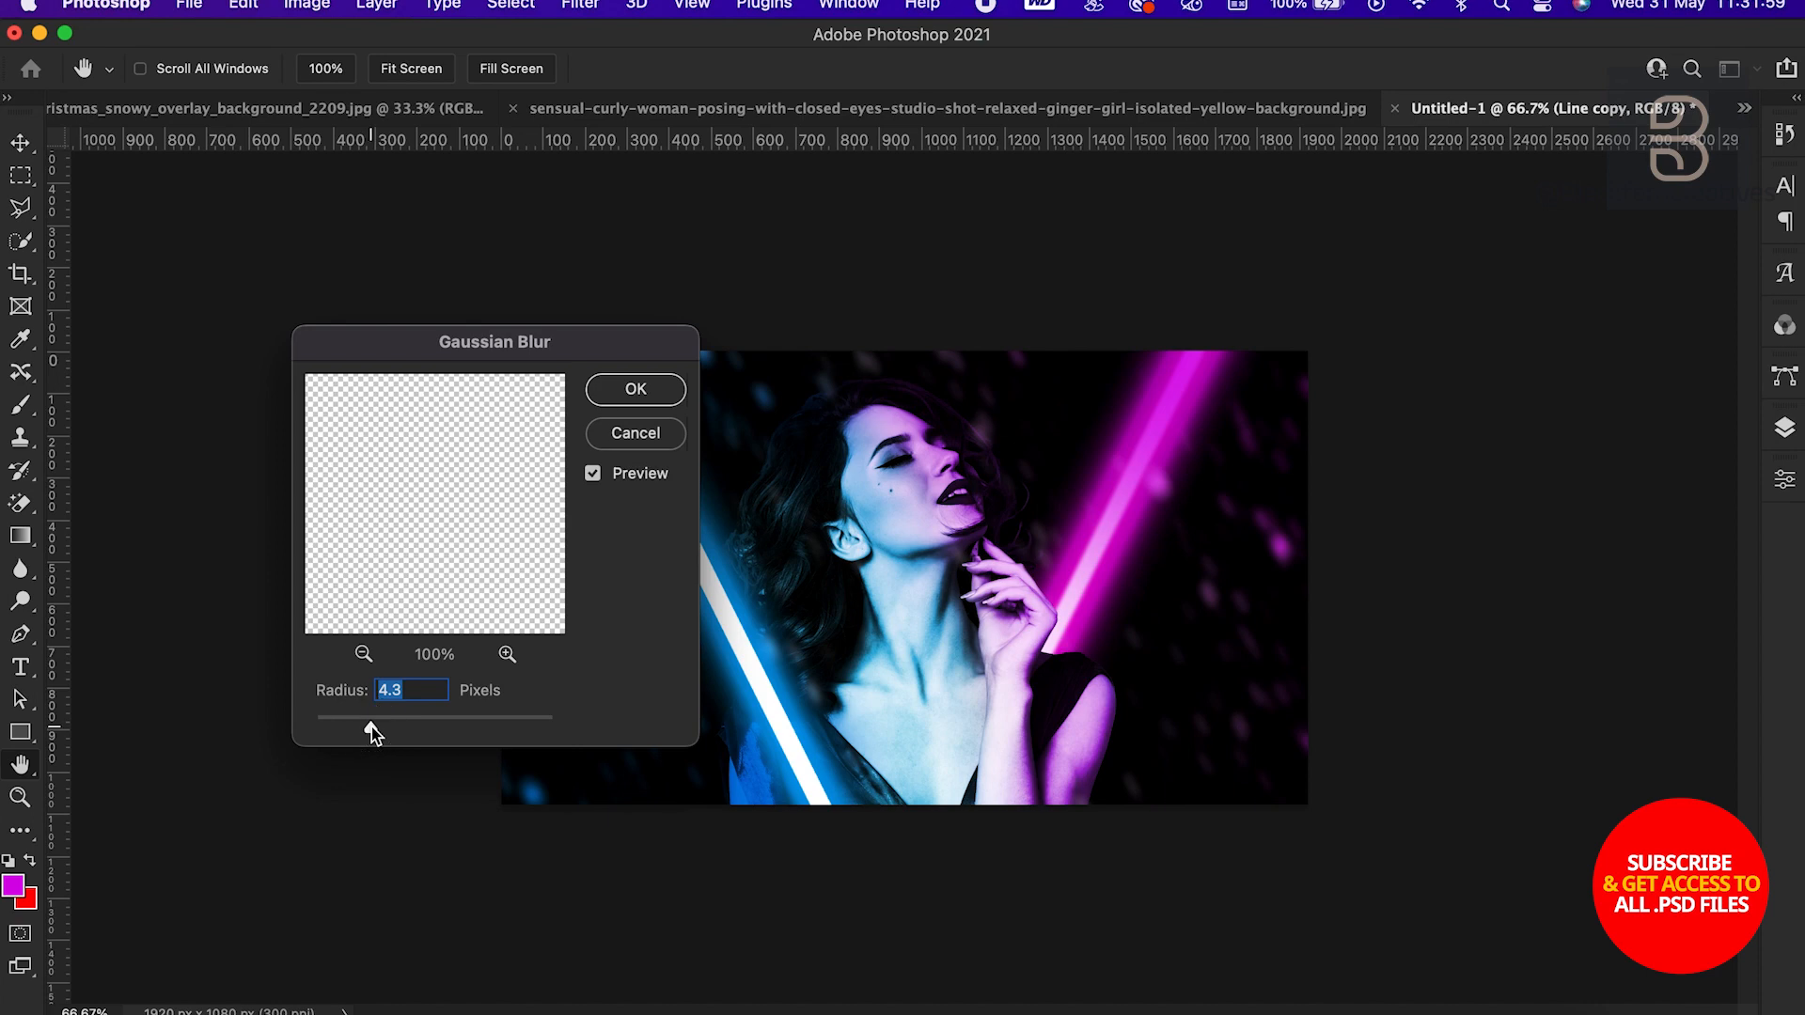
{"action": "left_click_drag", "start_coordinate": [370, 724], "coordinate": [362, 727]}
{"action": "left_click", "coordinate": [636, 389]}
{"action": "key", "text": "b"}
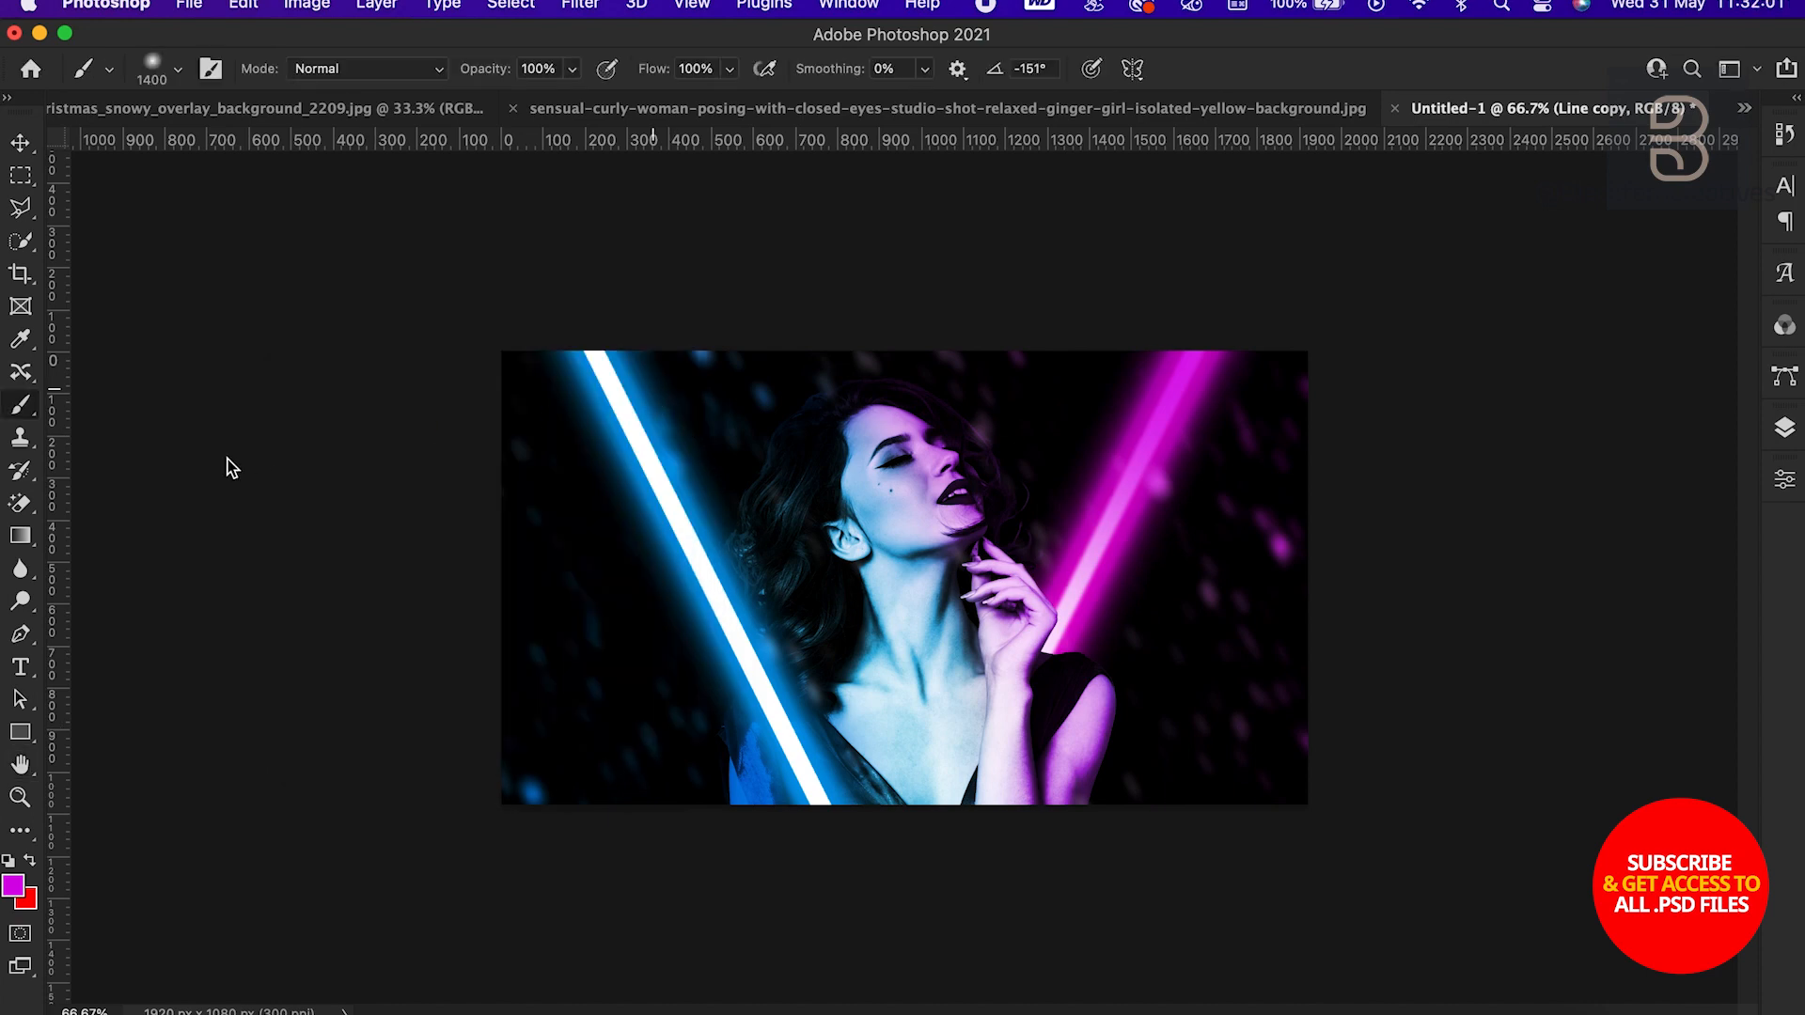
Add a layer mask to Layer 3 and paint black along the magenta line with a 182 px soft brush to remove the tint there
{"action": "left_click", "coordinate": [1784, 429]}
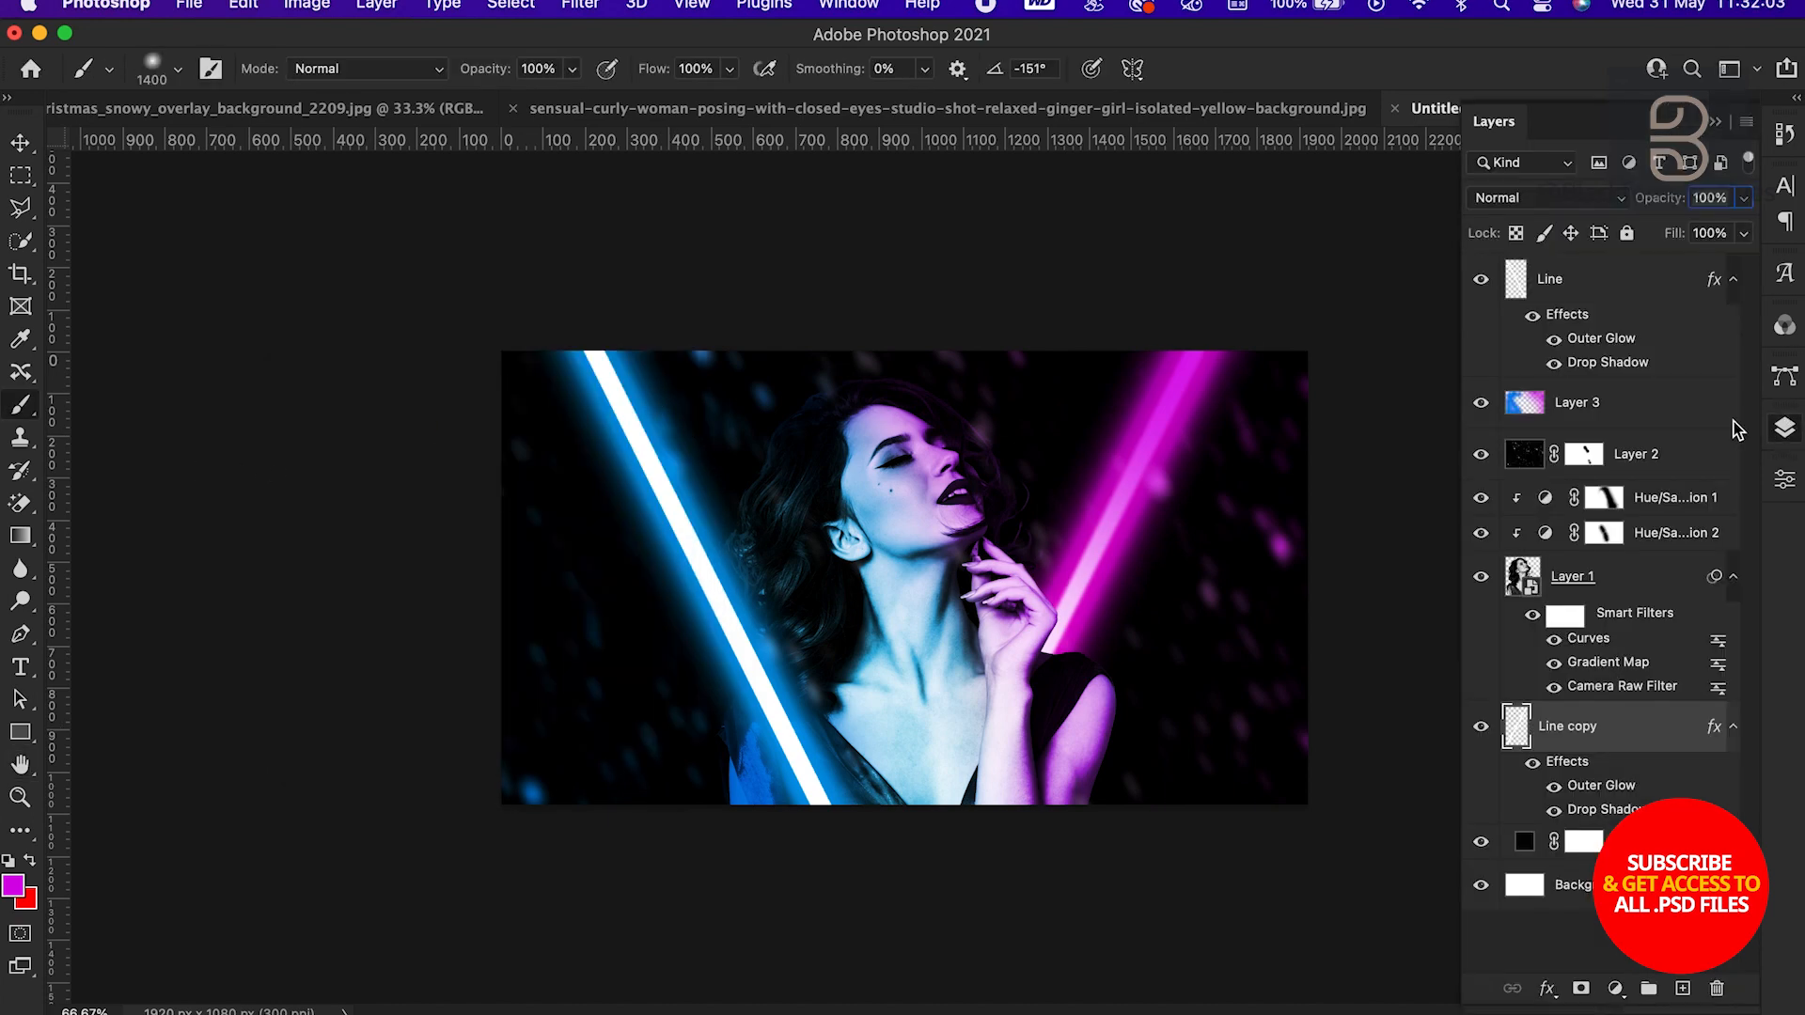
{"action": "left_click", "coordinate": [1601, 414]}
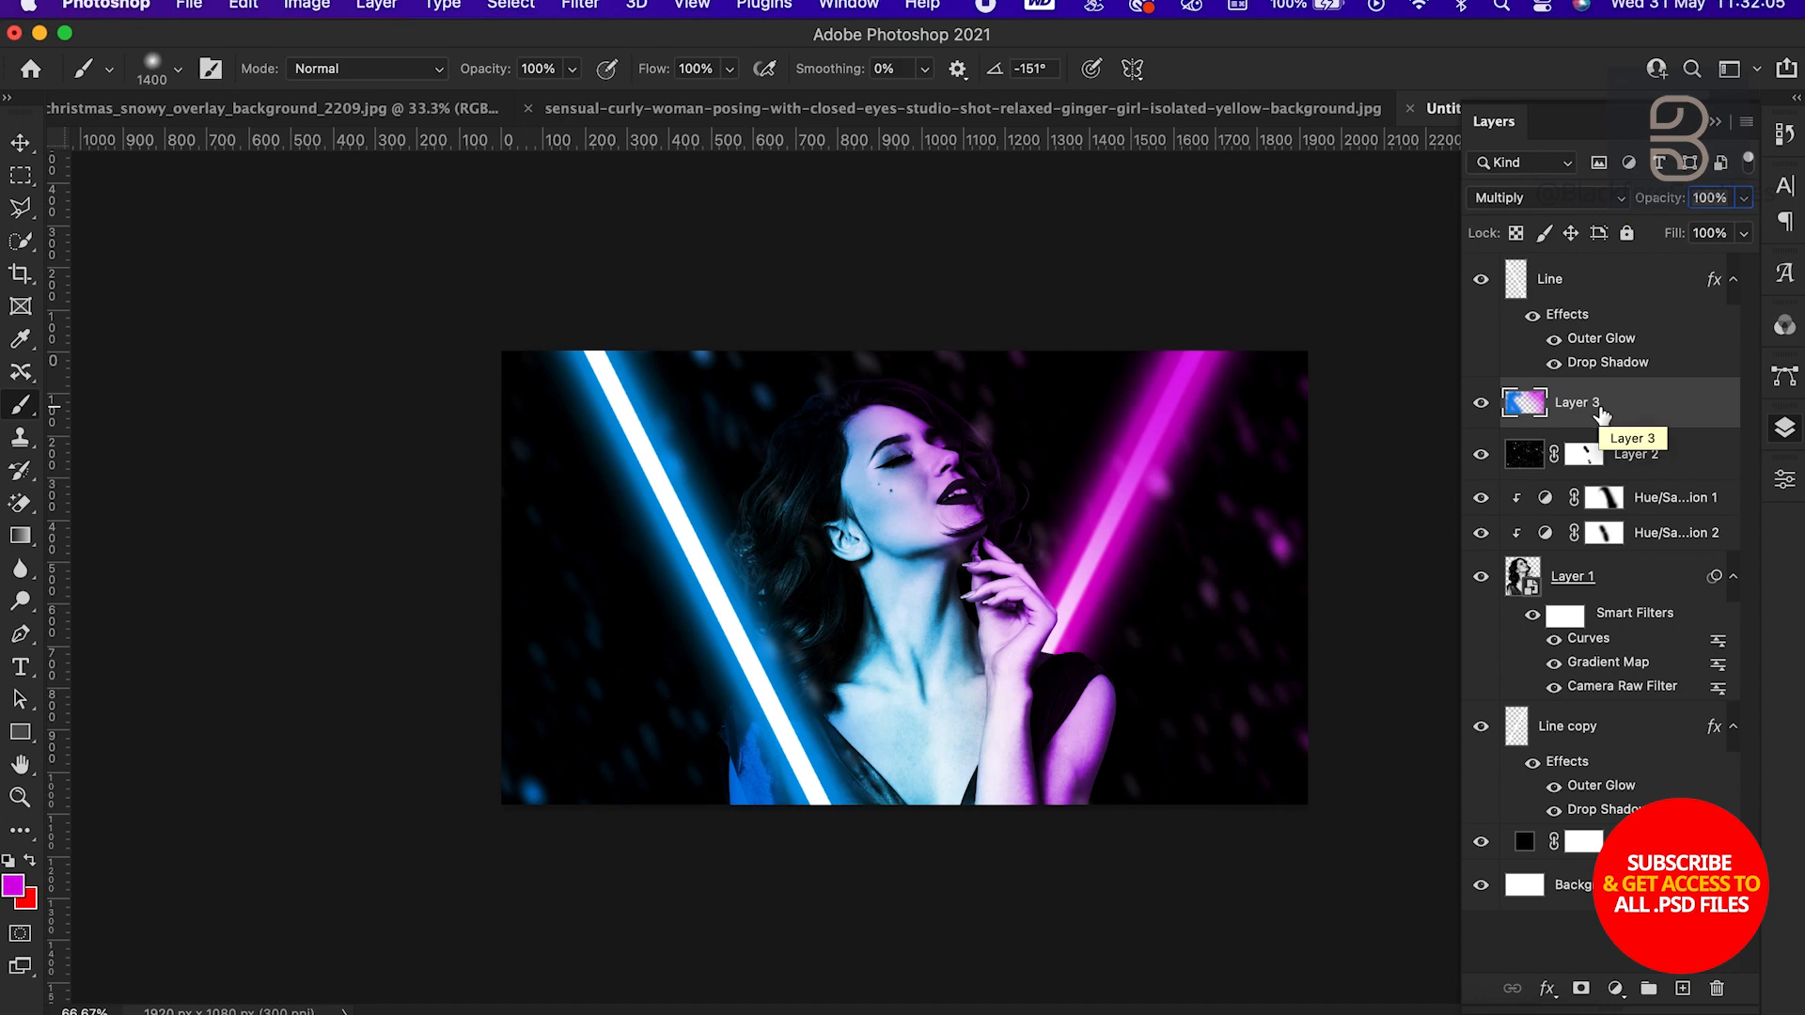
{"action": "left_click", "coordinate": [1585, 992]}
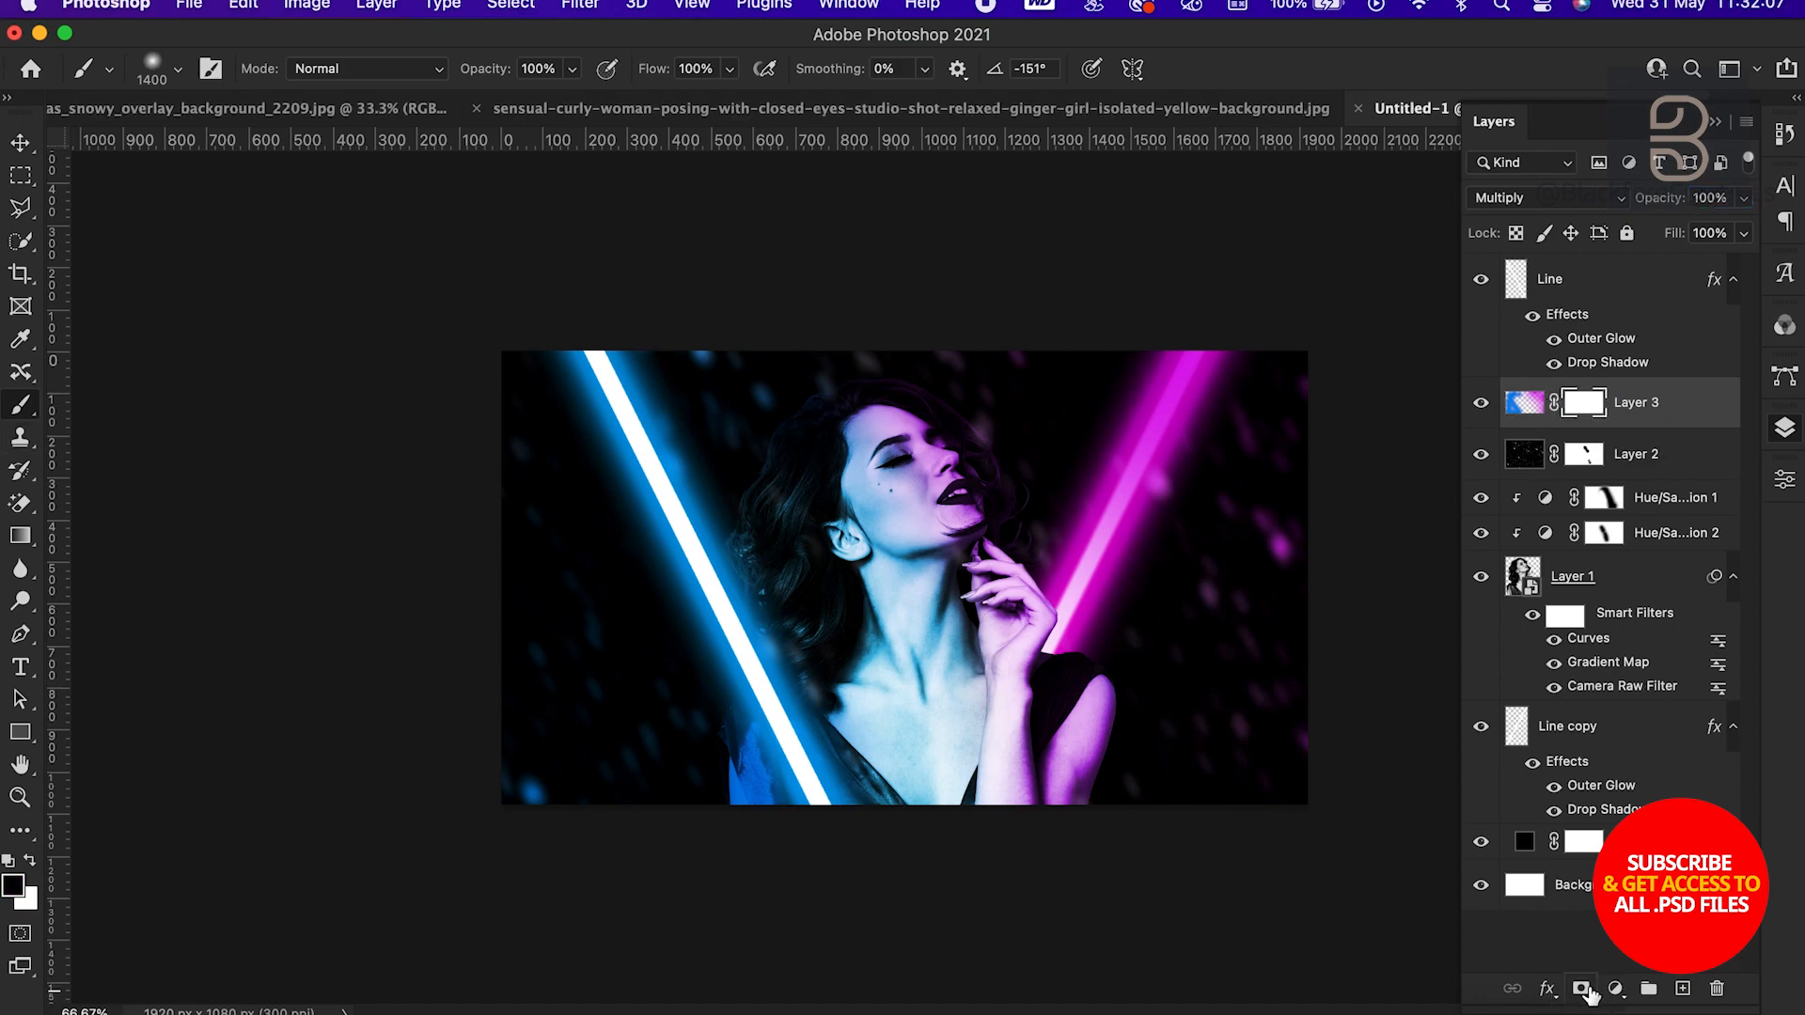
{"action": "right_click", "coordinate": [1077, 430]}
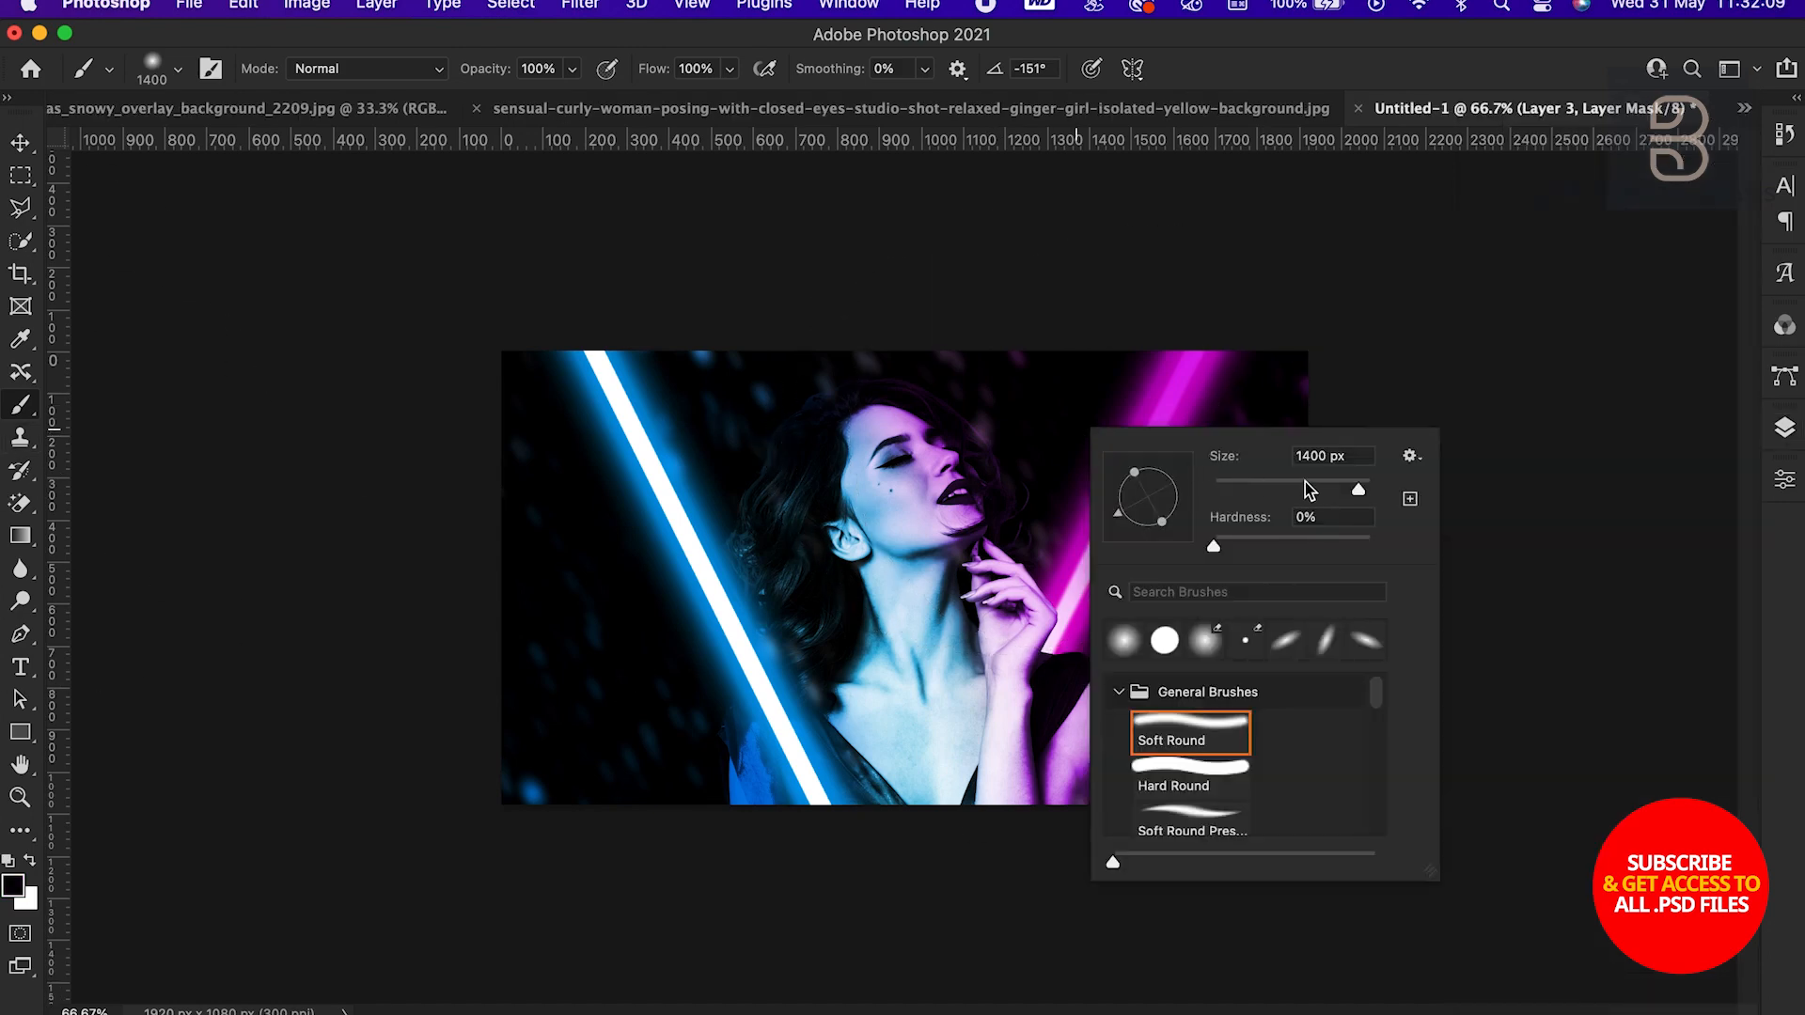
{"action": "left_click", "coordinate": [1324, 485]}
{"action": "left_click_drag", "start_coordinate": [1196, 363], "coordinate": [1059, 624]}
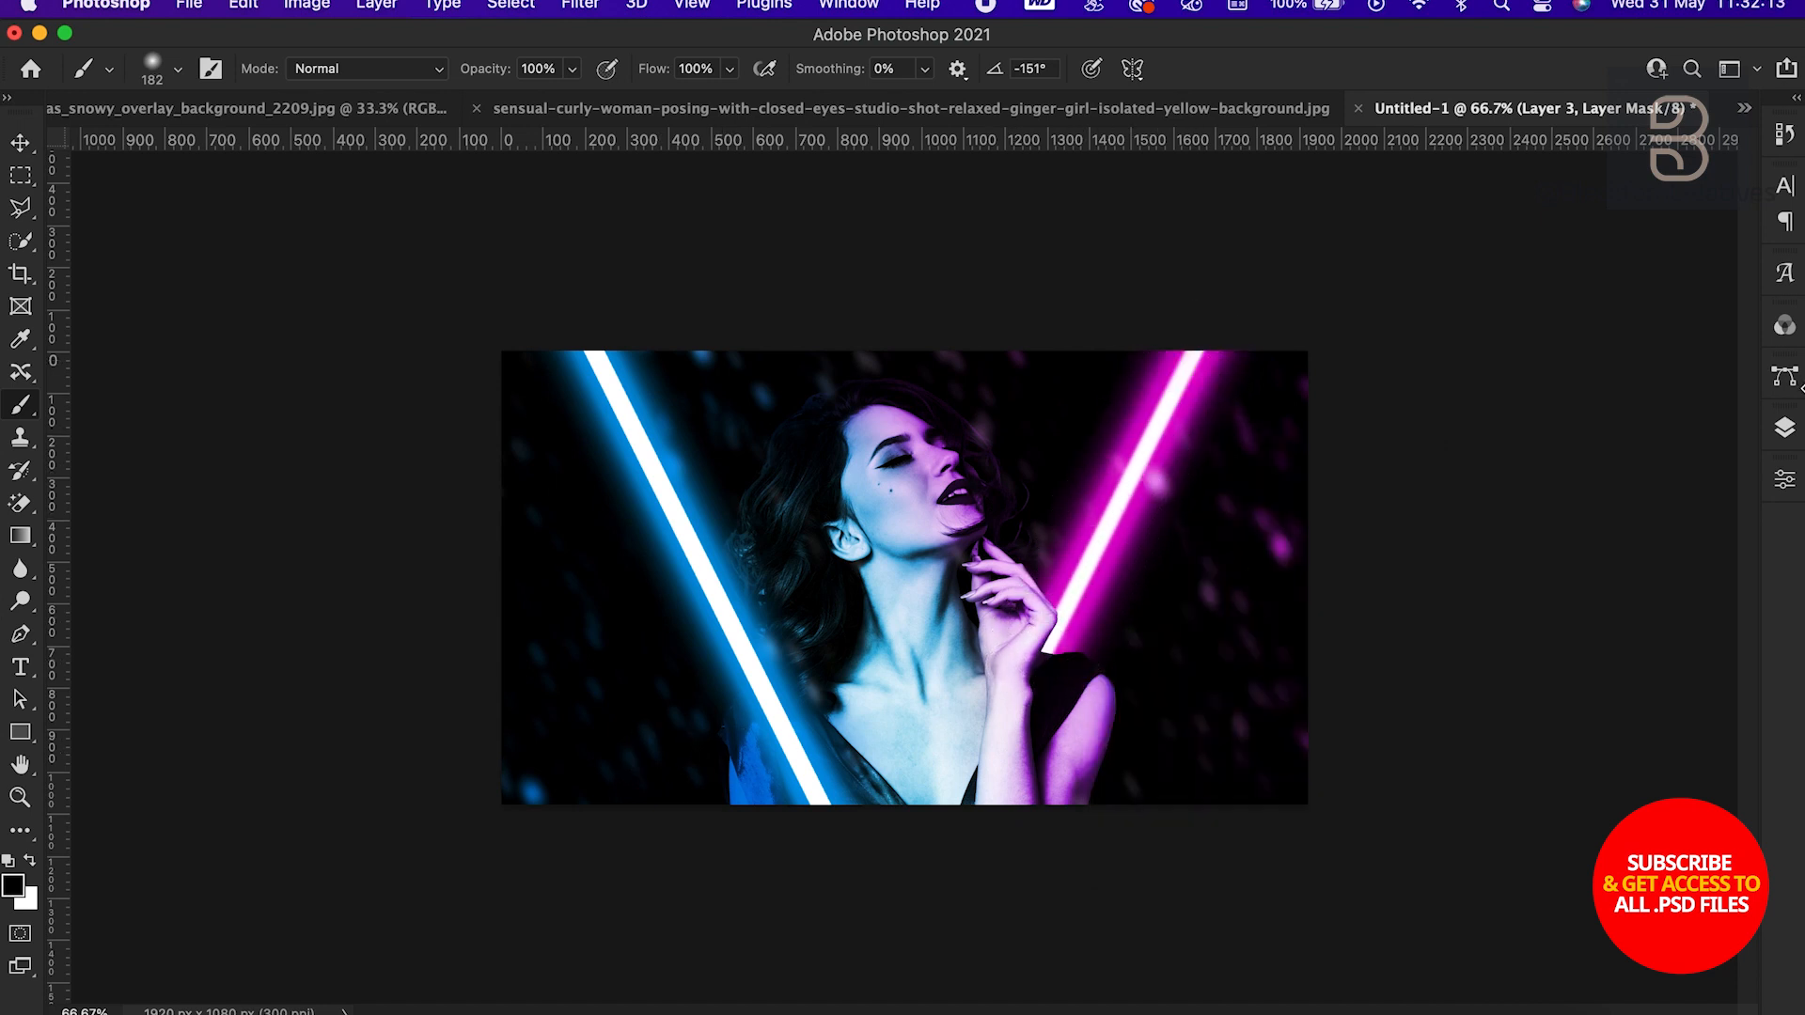
Apply another Gaussian Blur with a 6.8 pixel radius to the Line copy layer to soften the magenta line
{"action": "left_click", "coordinate": [1785, 428]}
{"action": "left_click", "coordinate": [1582, 733]}
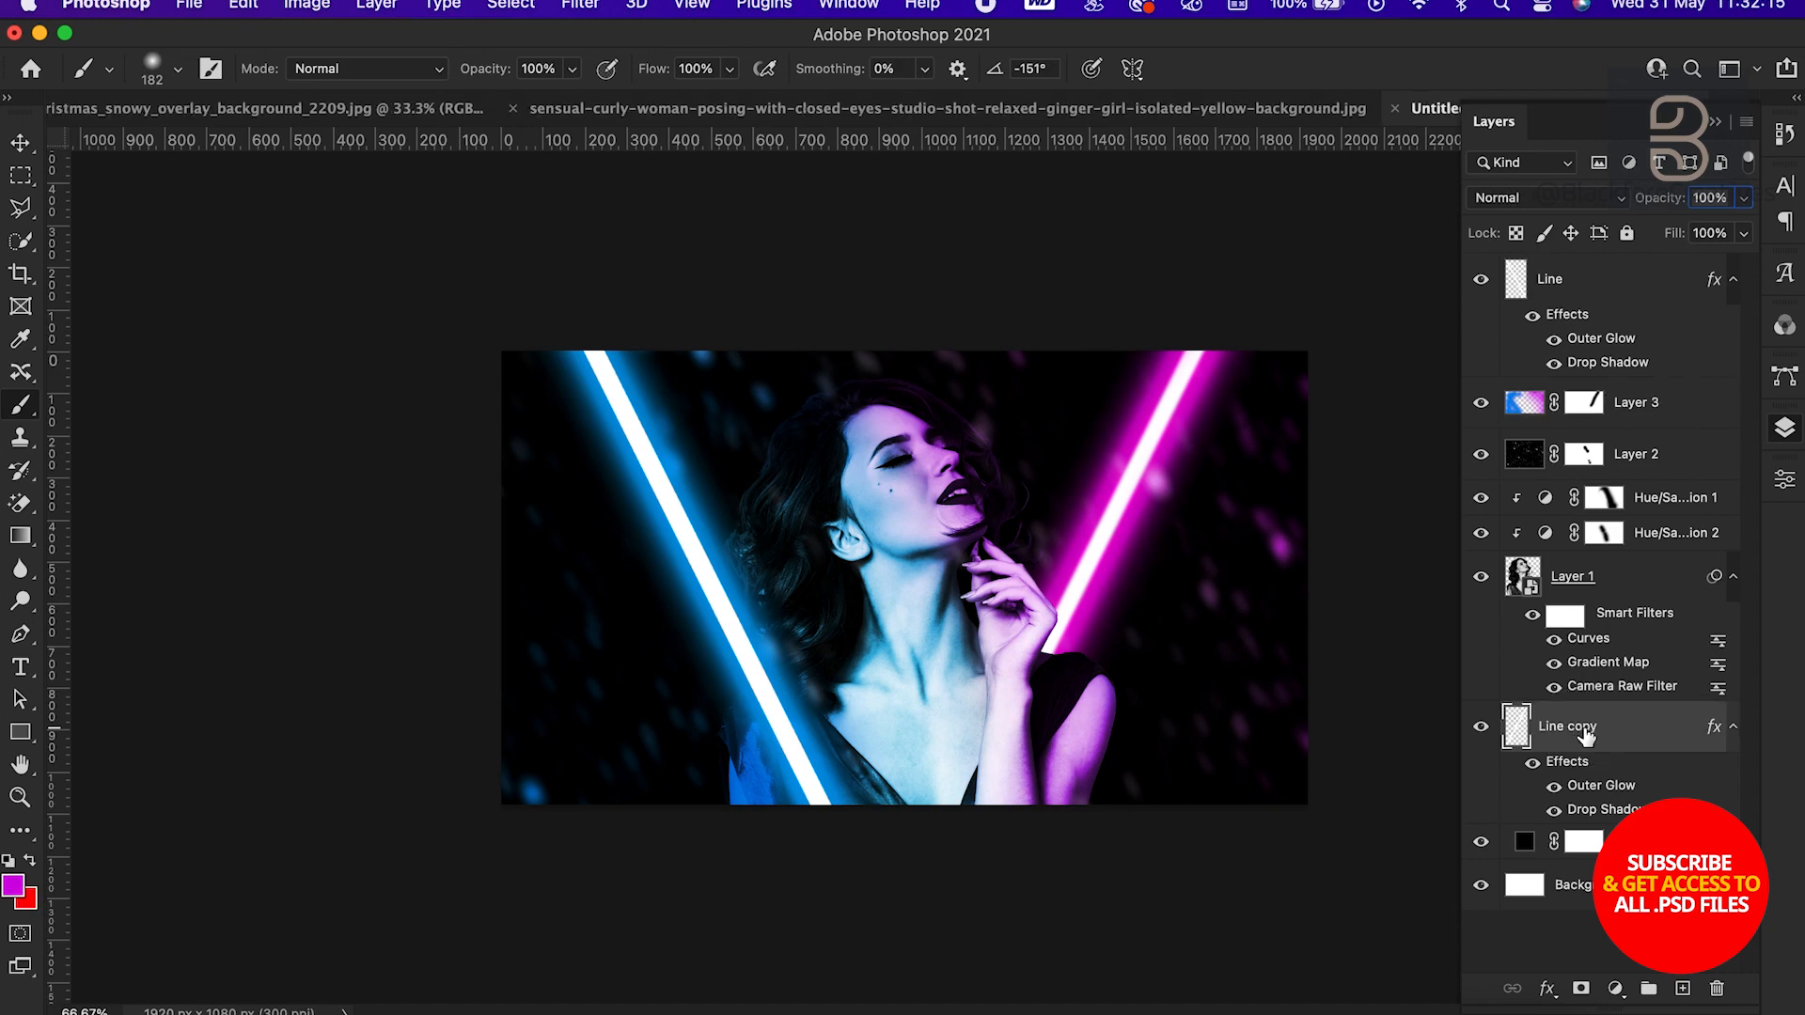
{"action": "left_click", "coordinate": [580, 6]}
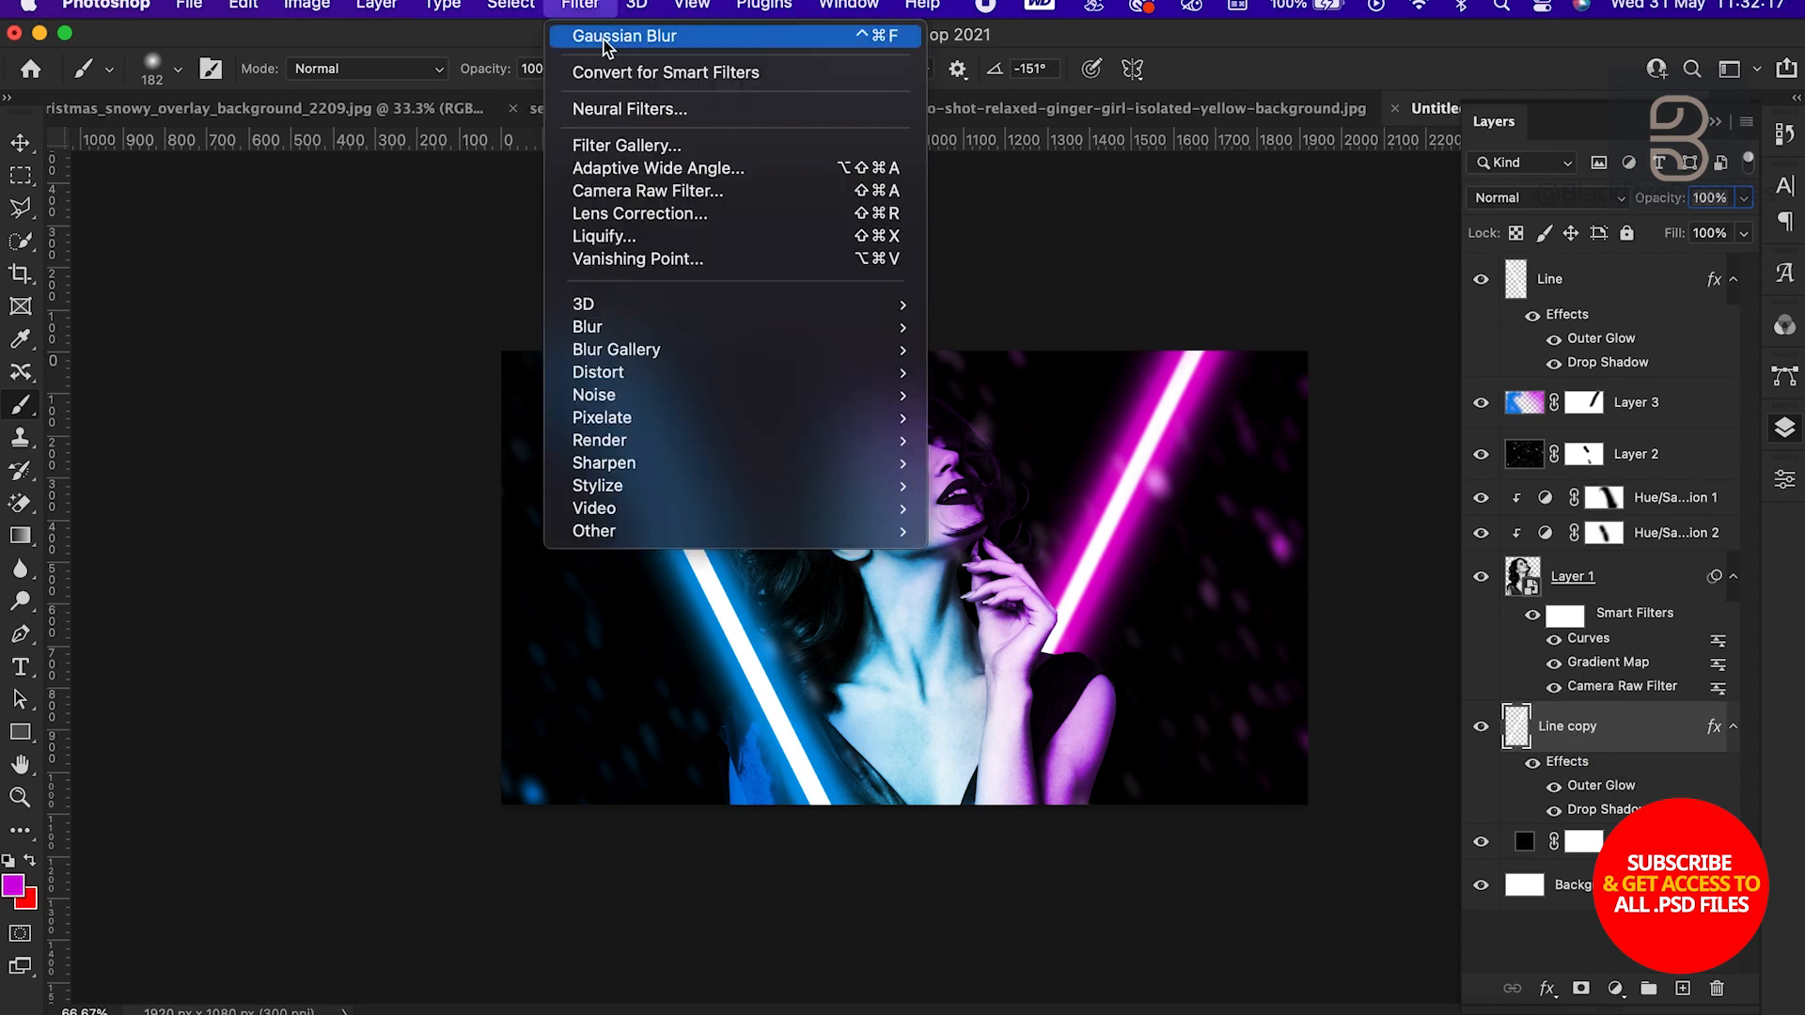
{"action": "mouse_move", "coordinate": [643, 331]}
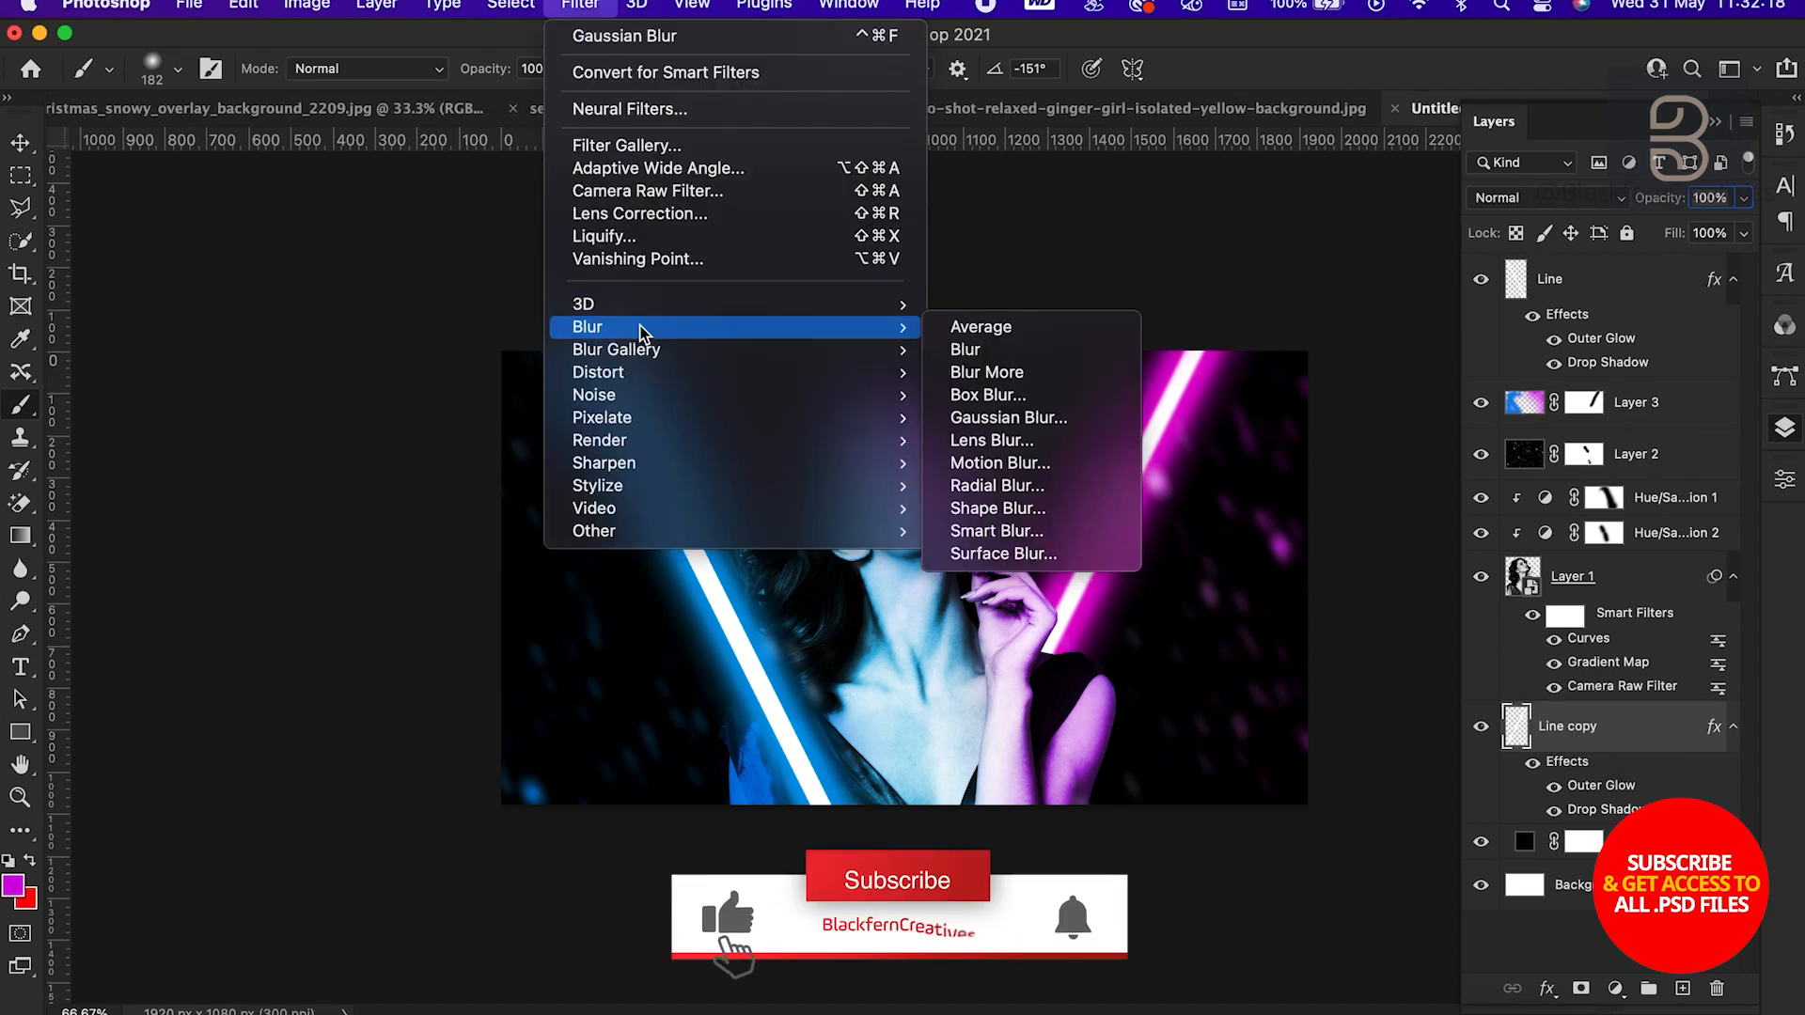
{"action": "left_click", "coordinate": [1006, 417]}
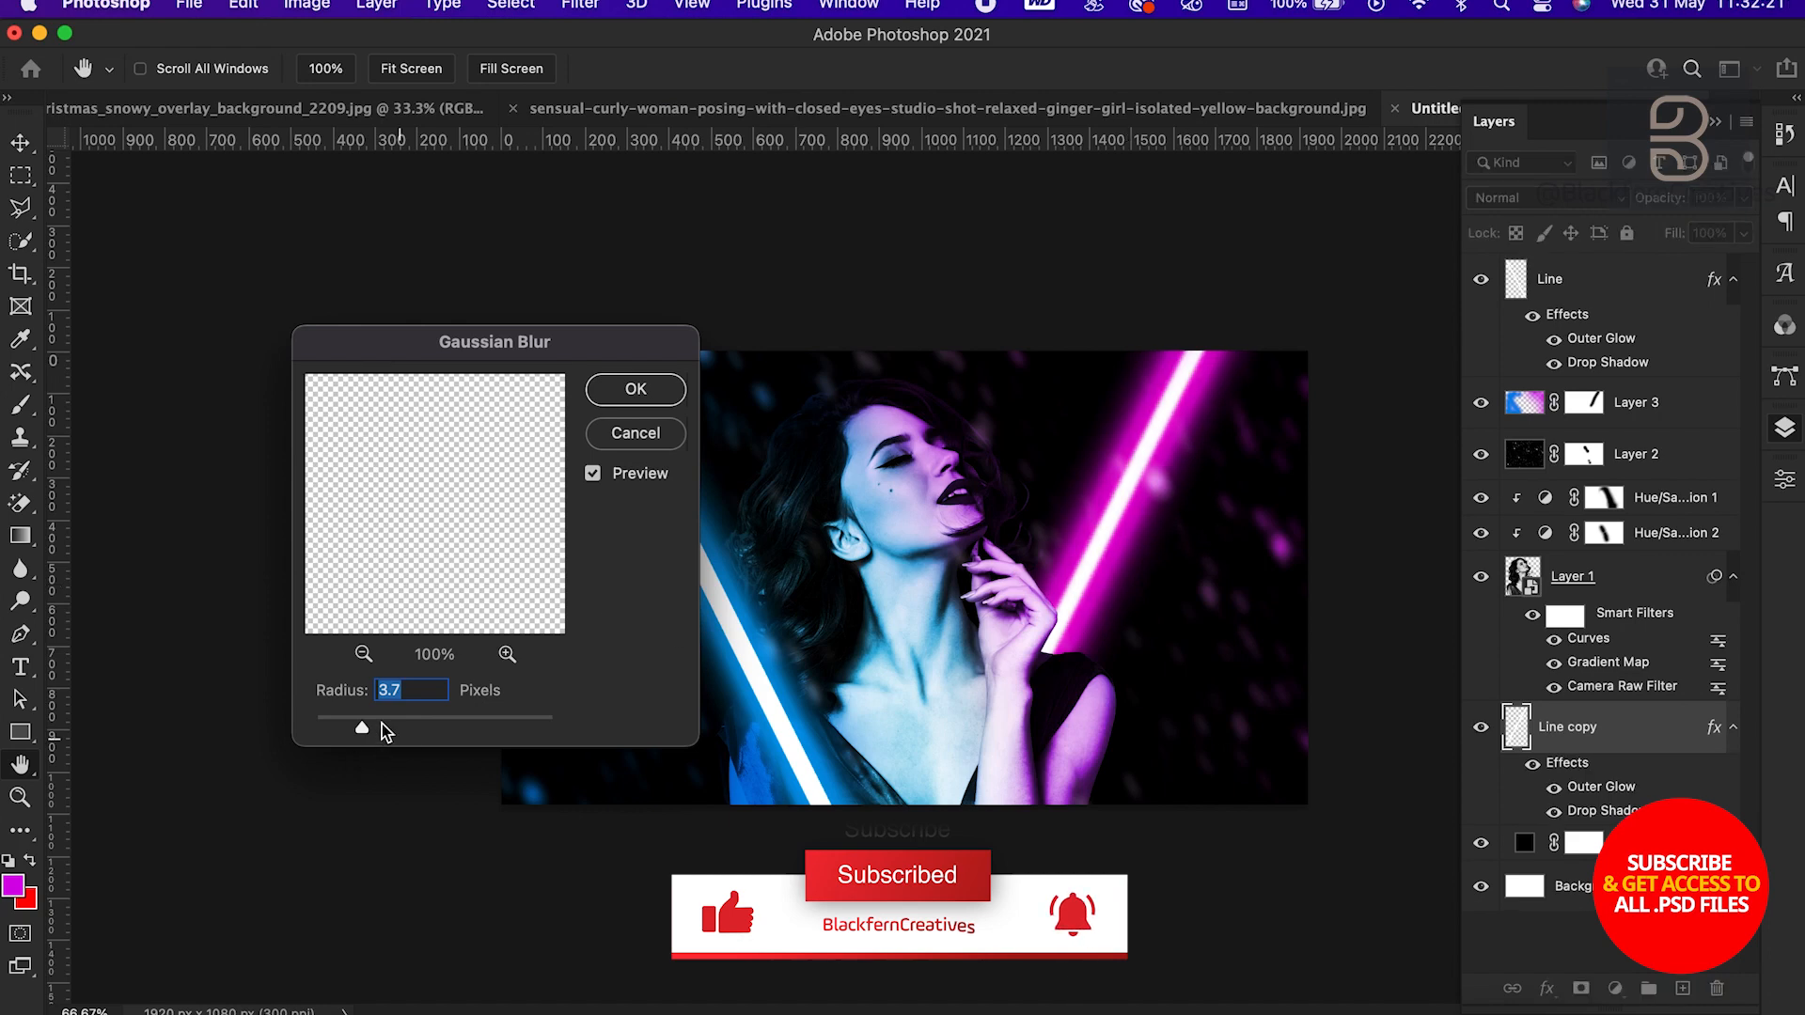
{"action": "mouse_move", "coordinate": [381, 724]}
{"action": "left_mouse_down"}
{"action": "mouse_move", "coordinate": [432, 726]}
{"action": "mouse_move", "coordinate": [384, 727]}
{"action": "left_mouse_up"}
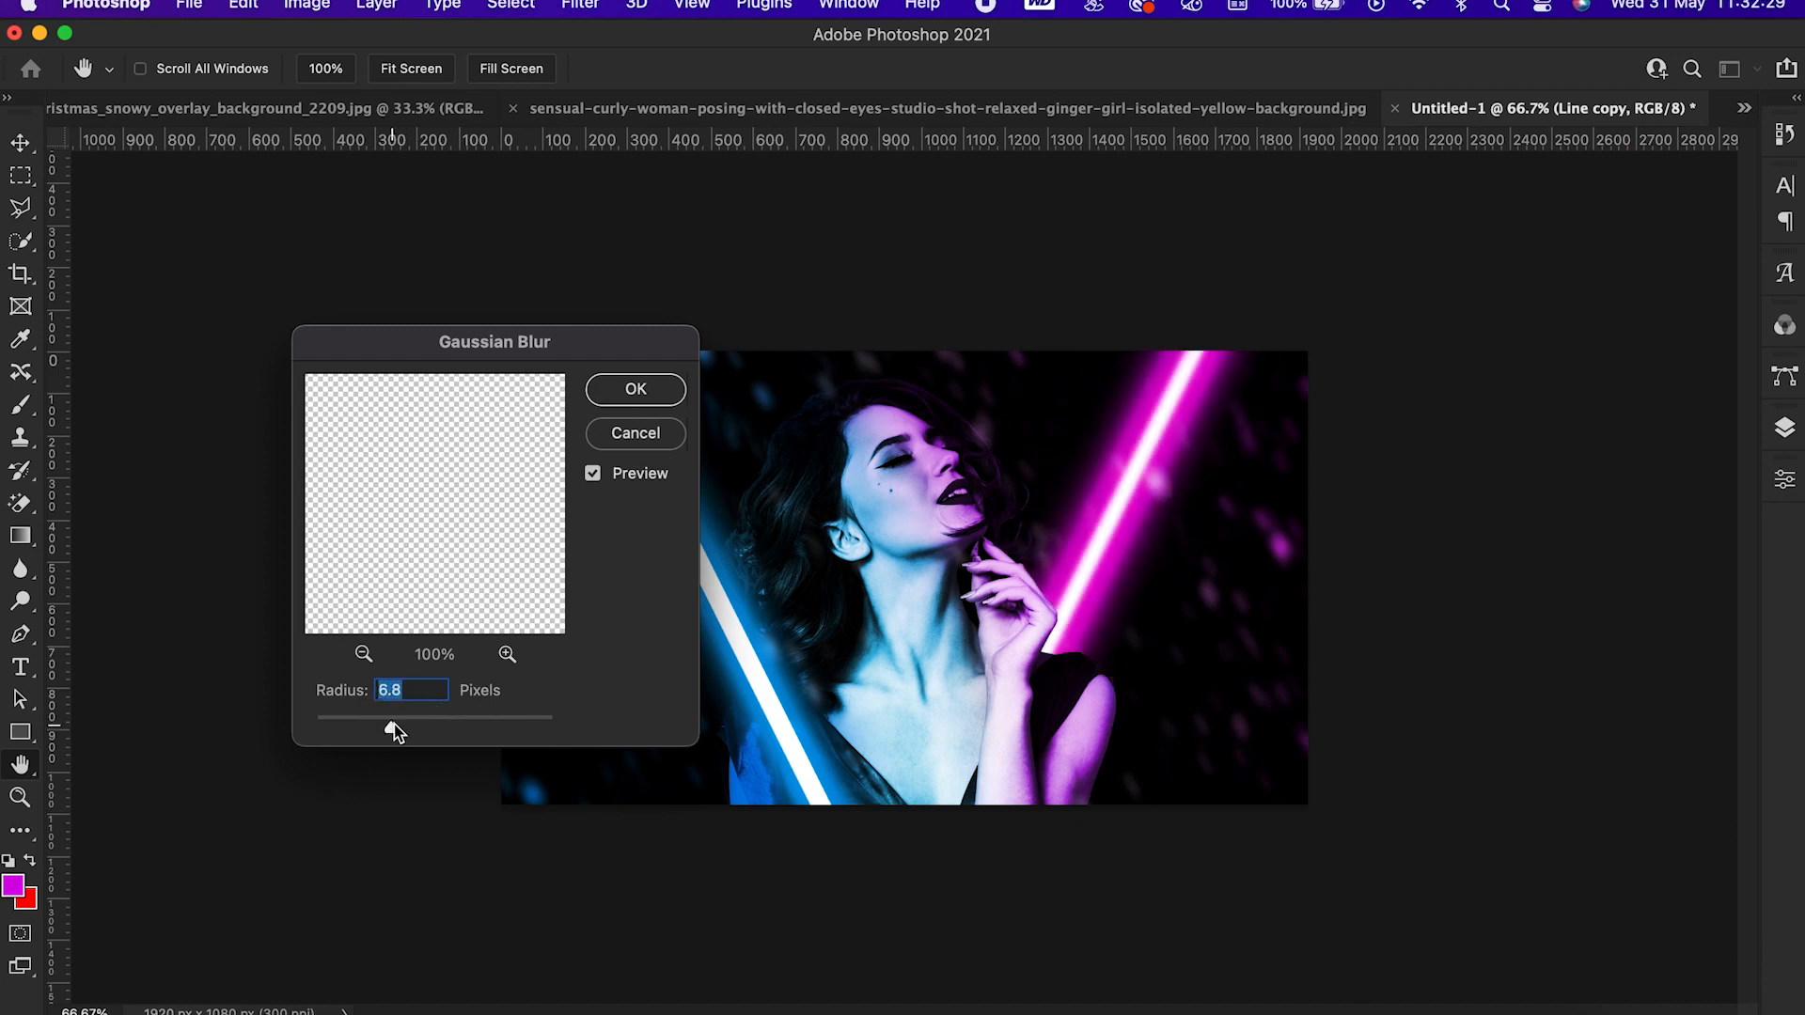
{"action": "left_click", "coordinate": [636, 389]}
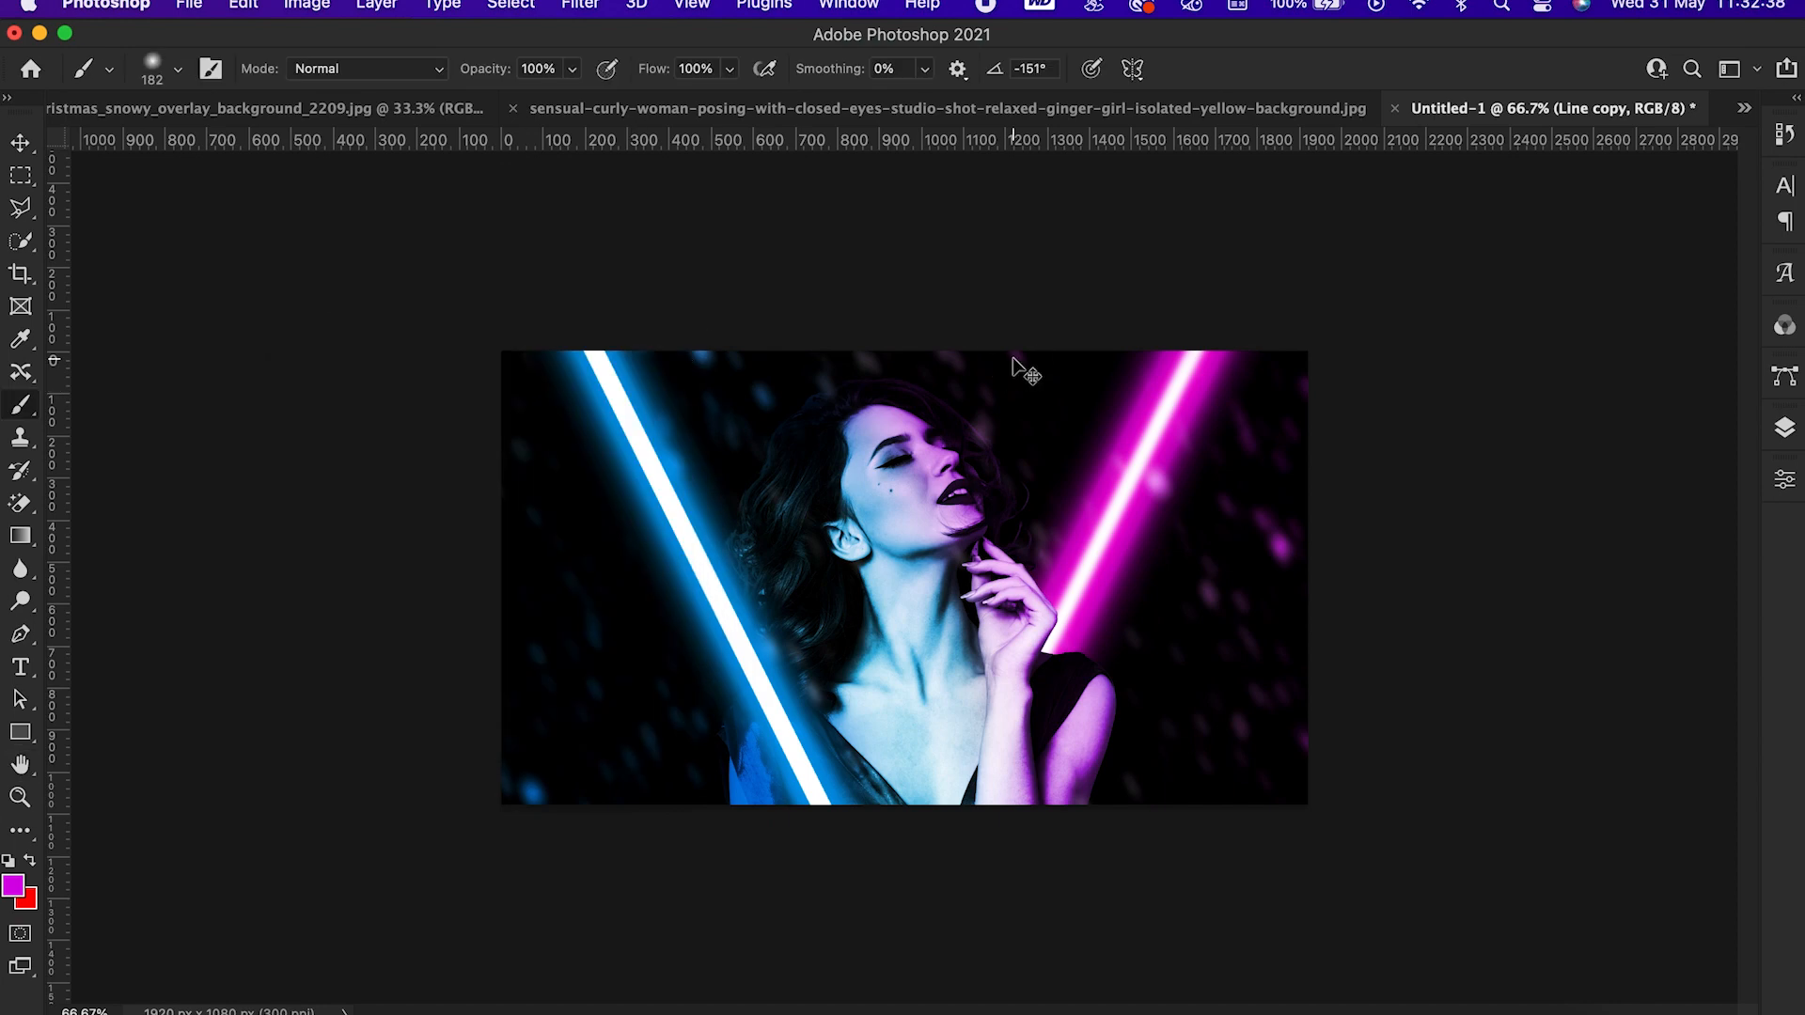
{"action": "key", "text": "super+1"}
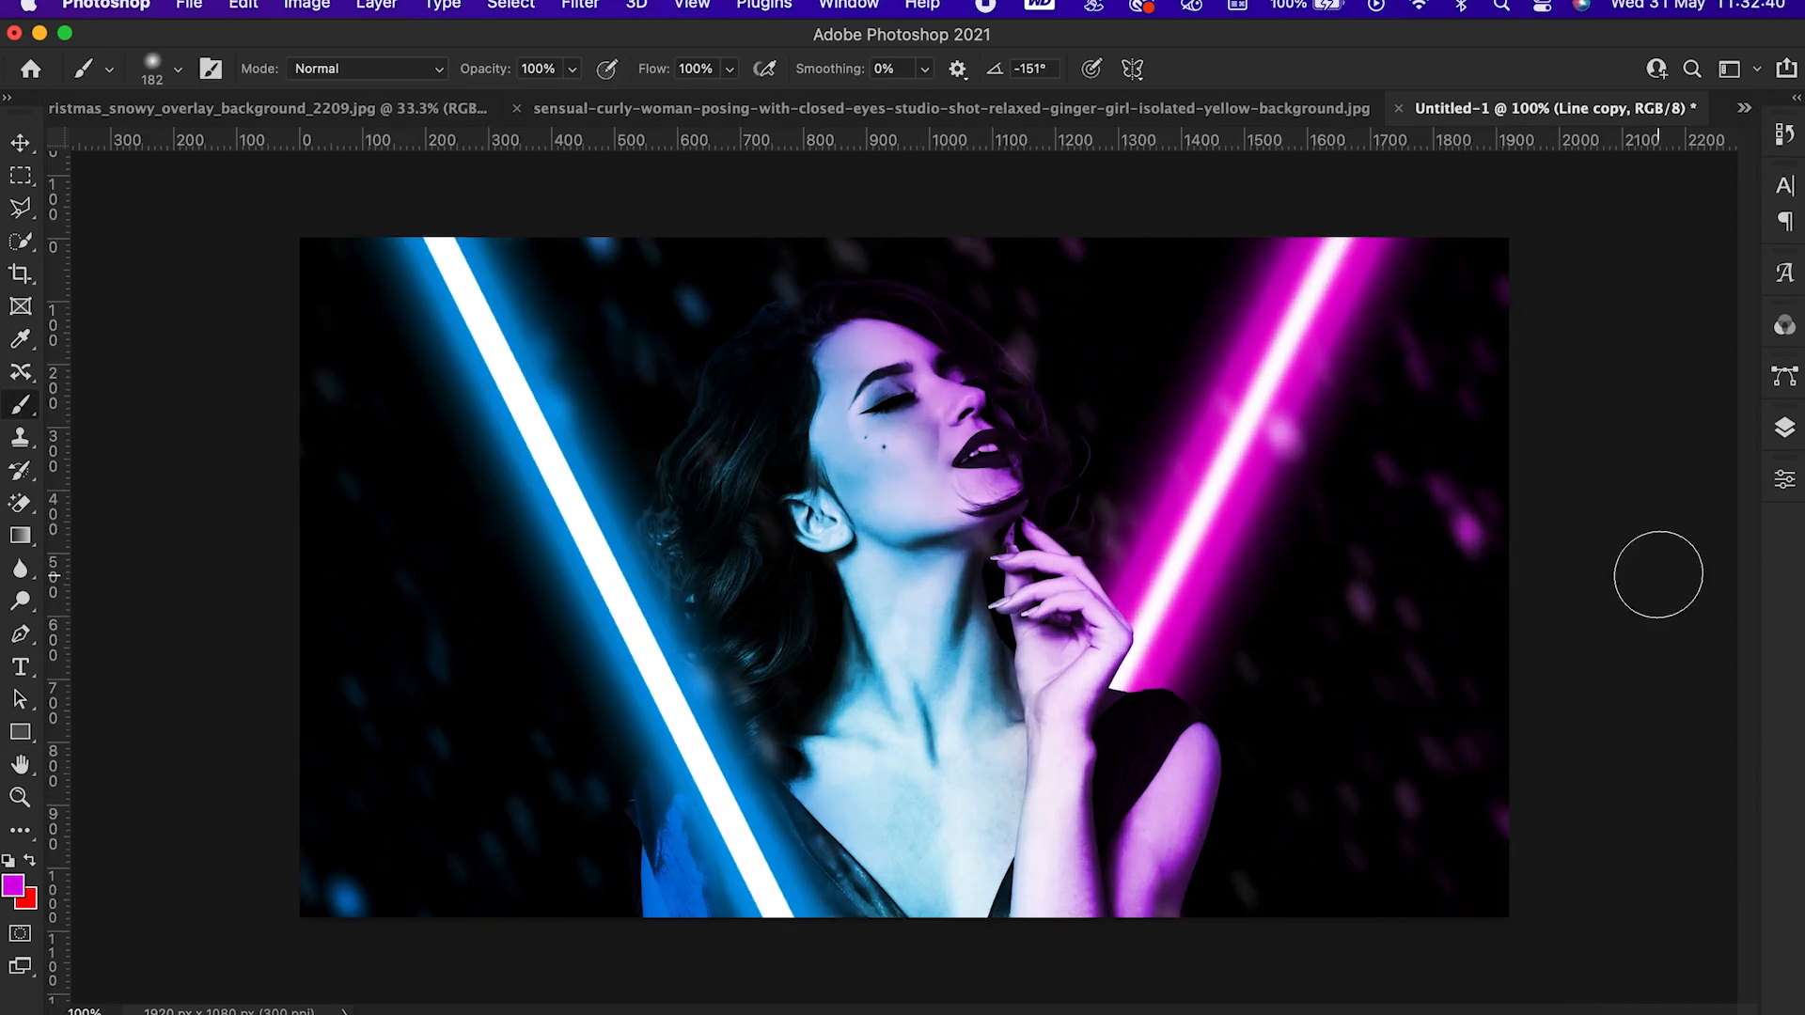